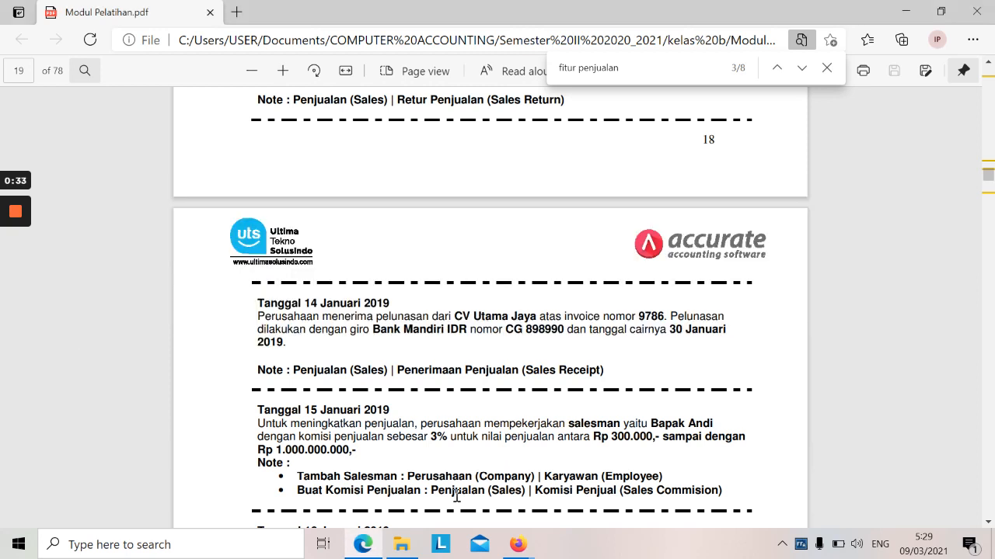
- Switch to Accurate Online in Firefox and open a new Sales Receipt form in a maximized window
{"action": "left_click", "coordinate": [519, 544]}
{"action": "left_click", "coordinate": [579, 467]}
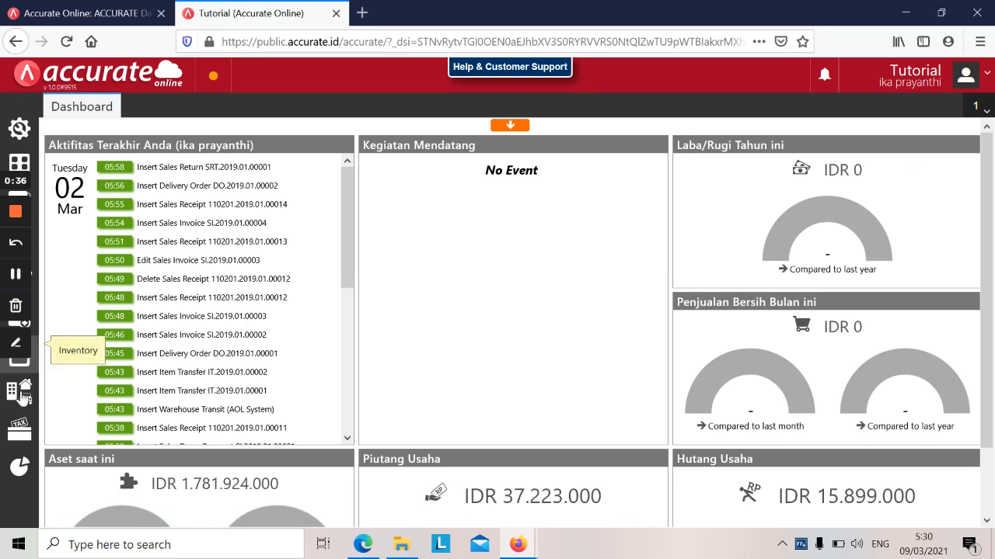
{"action": "left_click", "coordinate": [941, 13]}
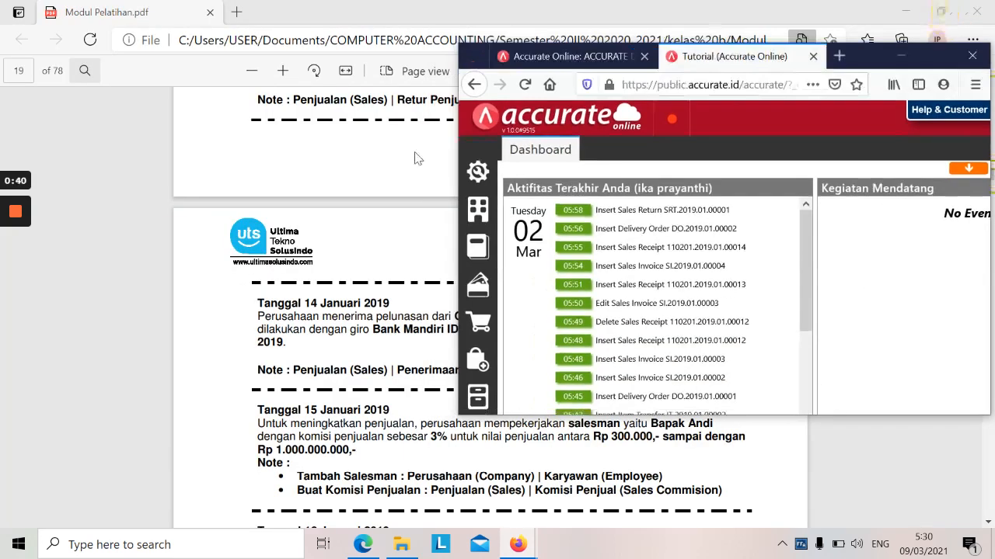
{"action": "left_click", "coordinate": [476, 322]}
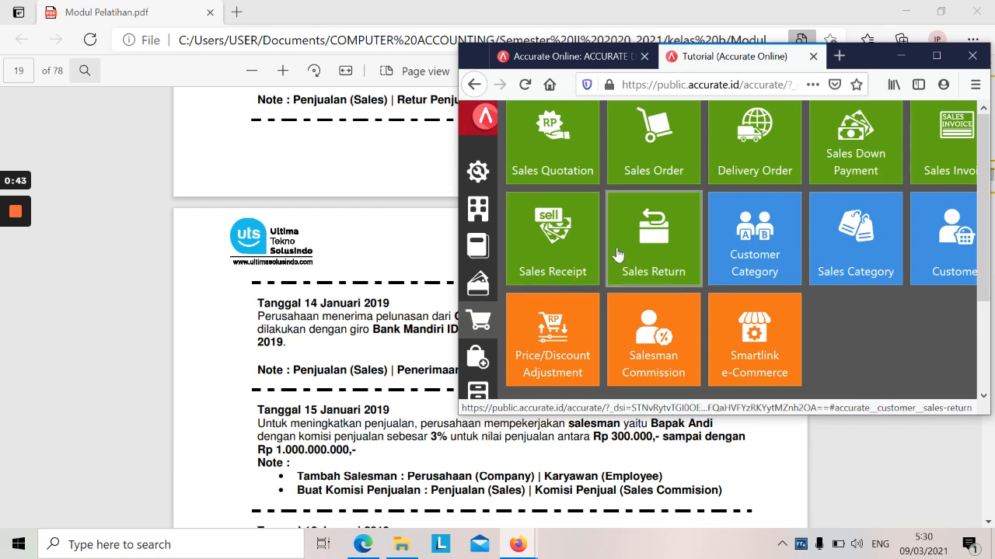
{"action": "left_click", "coordinate": [583, 235]}
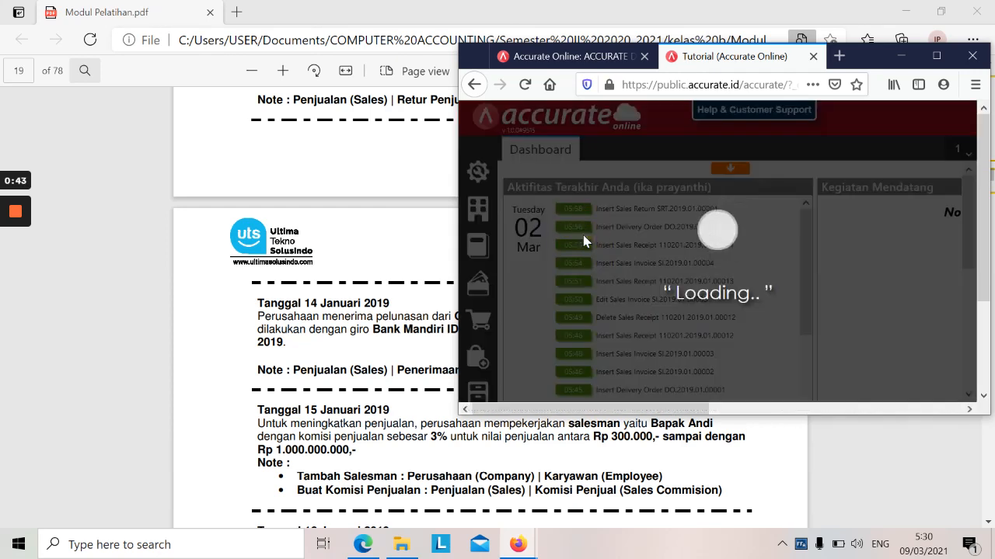
{"action": "left_click", "coordinate": [937, 57]}
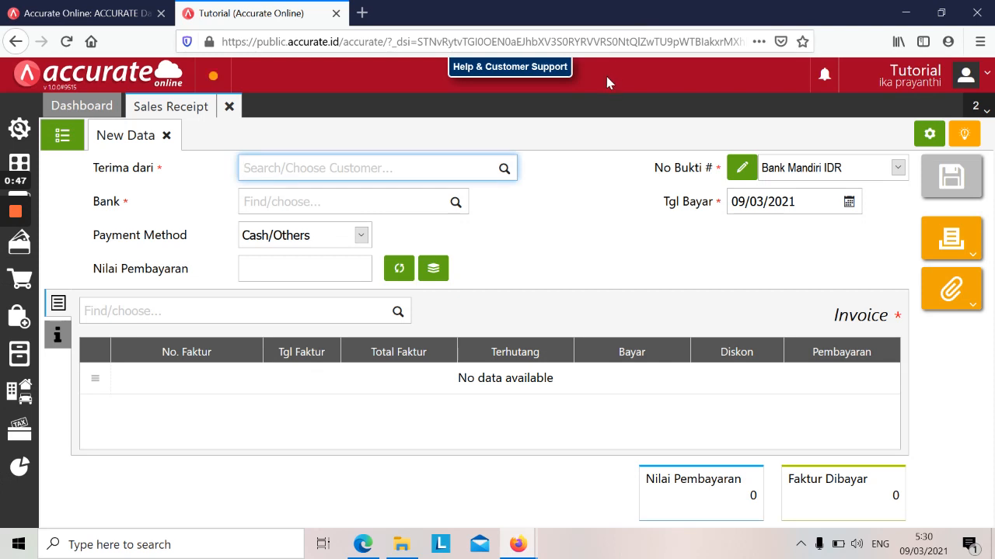
- Choose CV Utama Jaya as the paying customer on the new sales receipt
{"action": "key", "text": "alt+Tab"}
{"action": "key", "text": "alt+Tab"}
{"action": "left_click", "coordinate": [376, 170]}
{"action": "type", "text": "utama ja"}
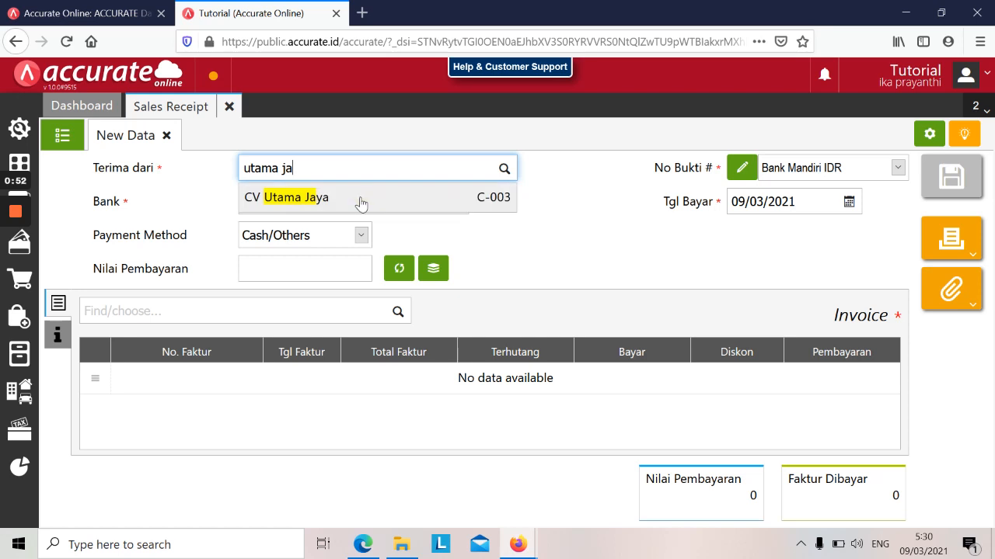
{"action": "left_click", "coordinate": [355, 202]}
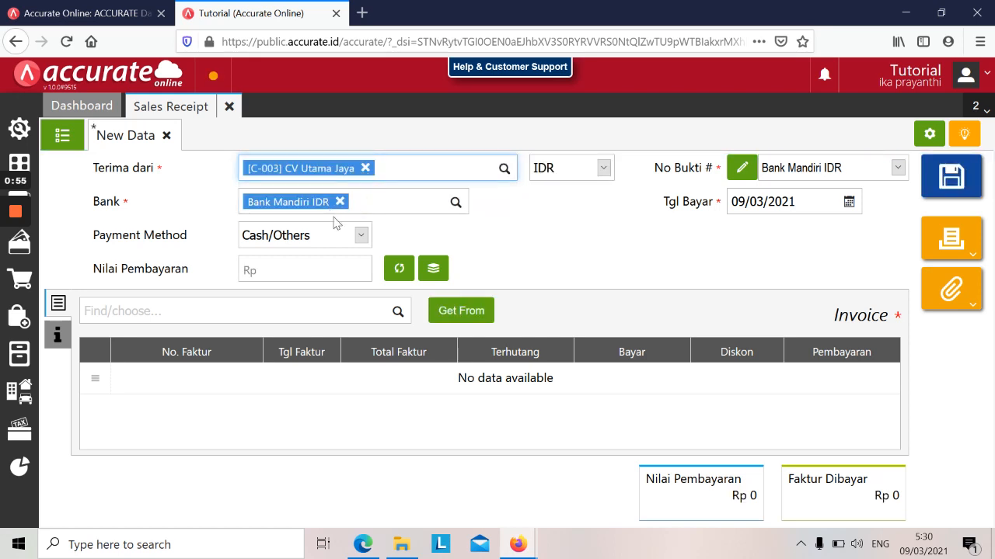
- Set the payment method to Cheque/Clearing and copy the cheque number CG 898990 from the training PDF into the receipt
{"action": "left_click", "coordinate": [335, 243]}
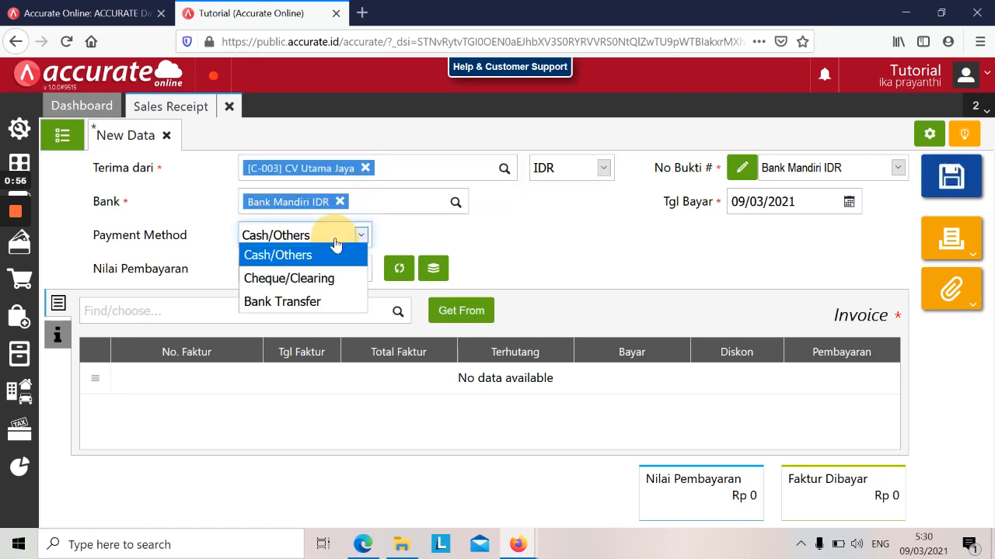
{"action": "left_click", "coordinate": [328, 281]}
{"action": "key", "text": "alt+Tab"}
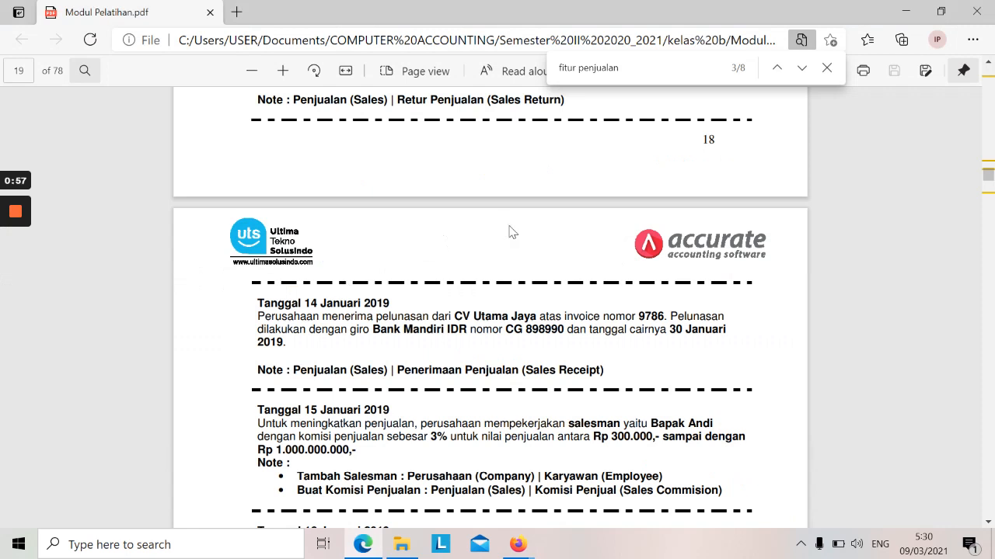
{"action": "left_click", "coordinate": [542, 322]}
{"action": "left_click_drag", "start_coordinate": [531, 325], "coordinate": [507, 330]}
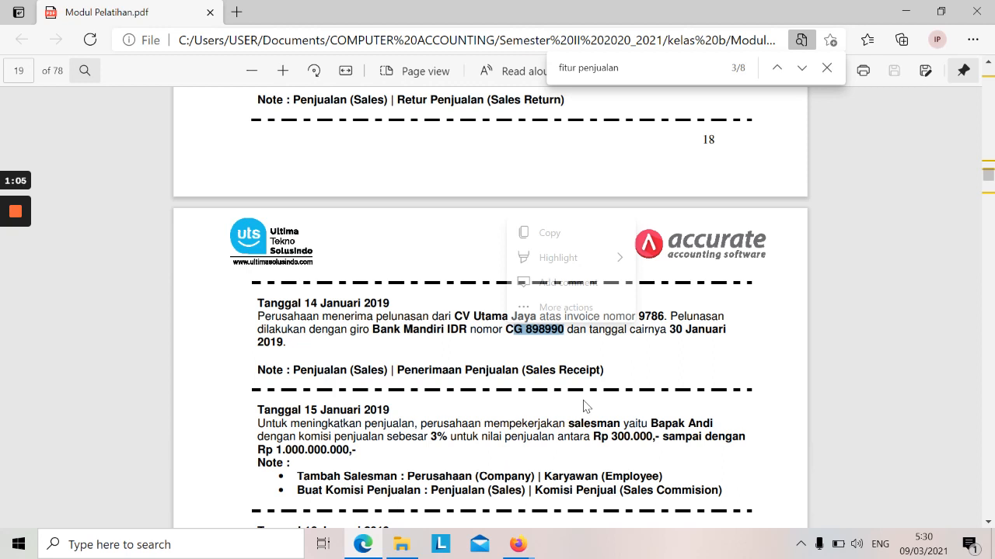
{"action": "left_click", "coordinate": [564, 330]}
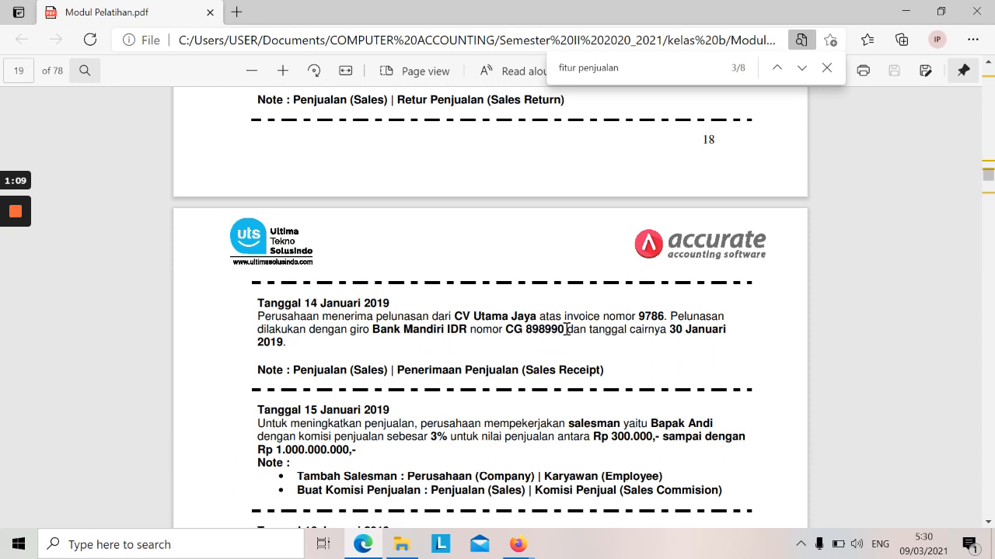
{"action": "left_click_drag", "start_coordinate": [563, 330], "coordinate": [499, 329]}
{"action": "key", "text": "ctrl+c"}
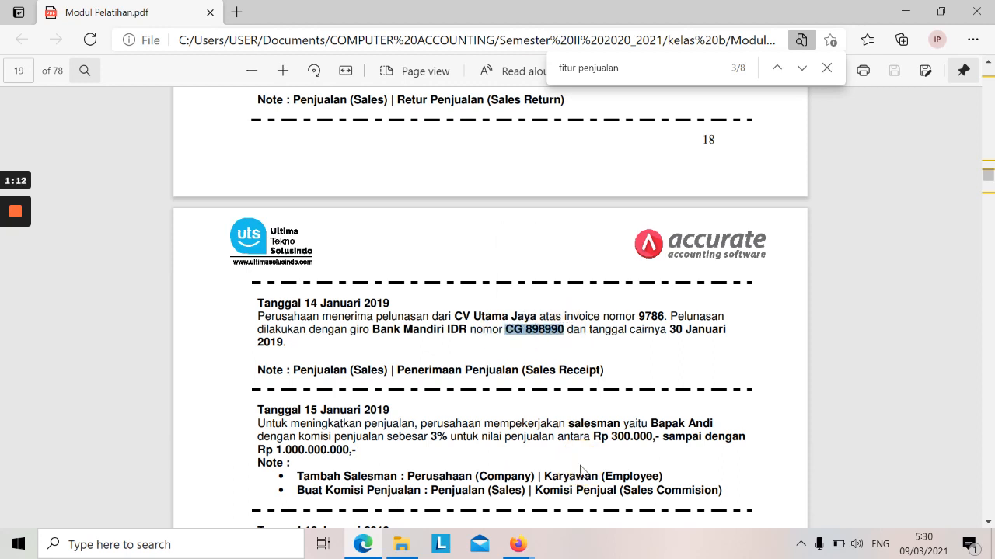
{"action": "key", "text": "alt+Tab"}
{"action": "left_click", "coordinate": [506, 243]}
{"action": "key", "text": "ctrl+v"}
- Set the receipt's payment date to 14/01/2019 and its cheque date to 30/01/2019
{"action": "left_click", "coordinate": [794, 204]}
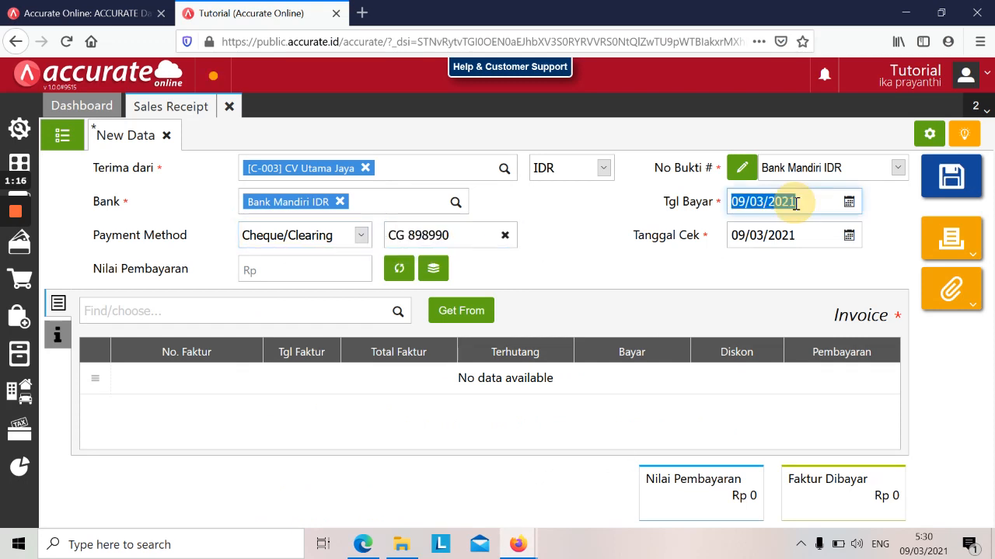
{"action": "key", "text": "alt+Tab"}
{"action": "key", "text": "alt+Tab"}
{"action": "type", "text": "140120"}
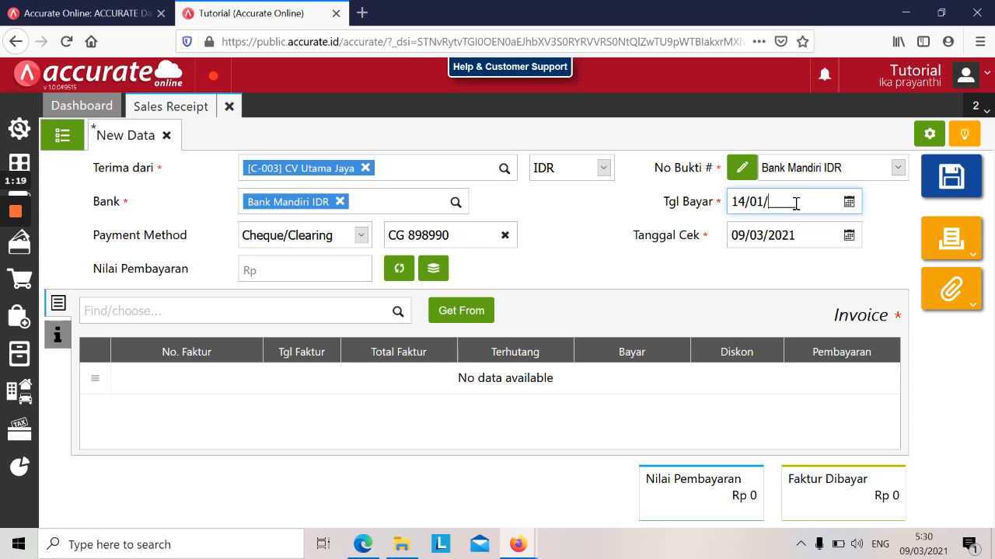
{"action": "type", "text": "19"}
{"action": "key", "text": "Tab"}
{"action": "key", "text": "alt+Tab"}
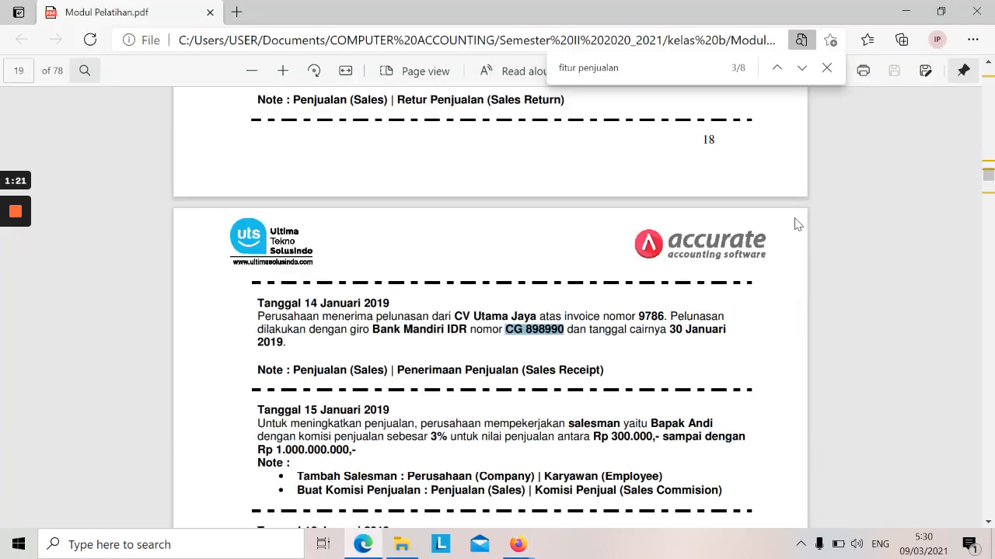
{"action": "key", "text": "alt+Tab"}
{"action": "type", "text": "30/01/2019"}
{"action": "key", "text": "Tab"}
{"action": "left_click_drag", "start_coordinate": [796, 206], "coordinate": [756, 204]}
- Bring the customer's outstanding invoice 9786 into the sales receipt after checking it against the training PDF
{"action": "left_click", "coordinate": [470, 313]}
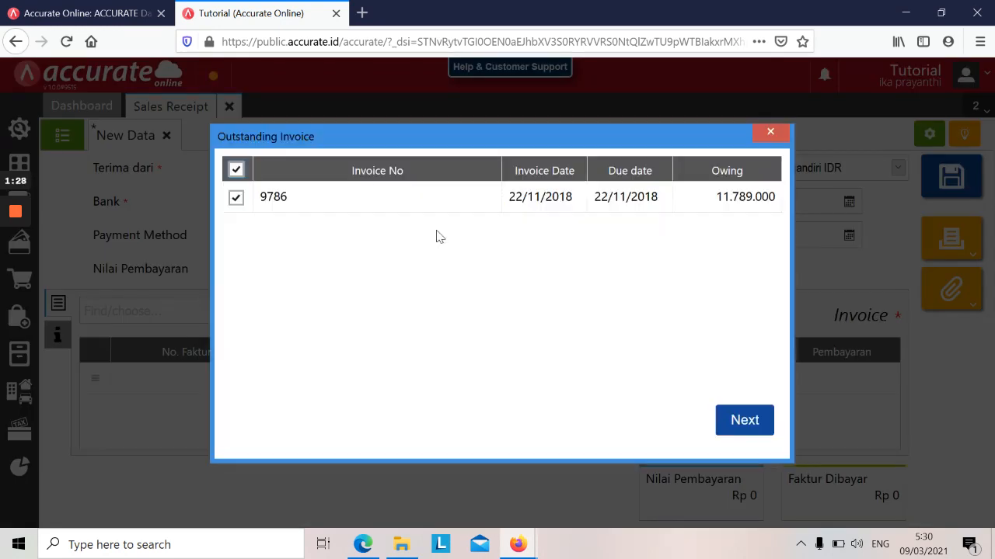
{"action": "key", "text": "alt+Tab"}
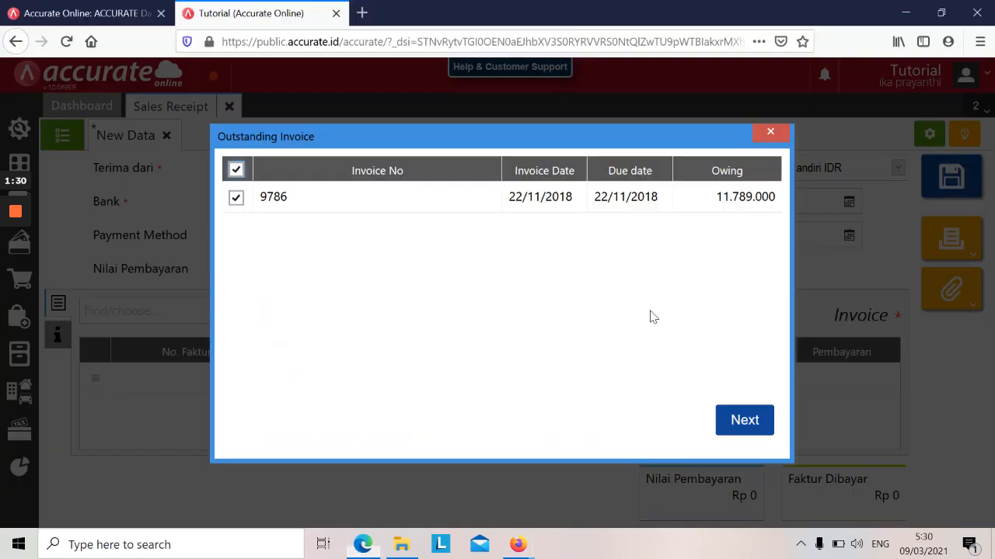
{"action": "key", "text": "alt+Tab"}
{"action": "left_click", "coordinate": [732, 426]}
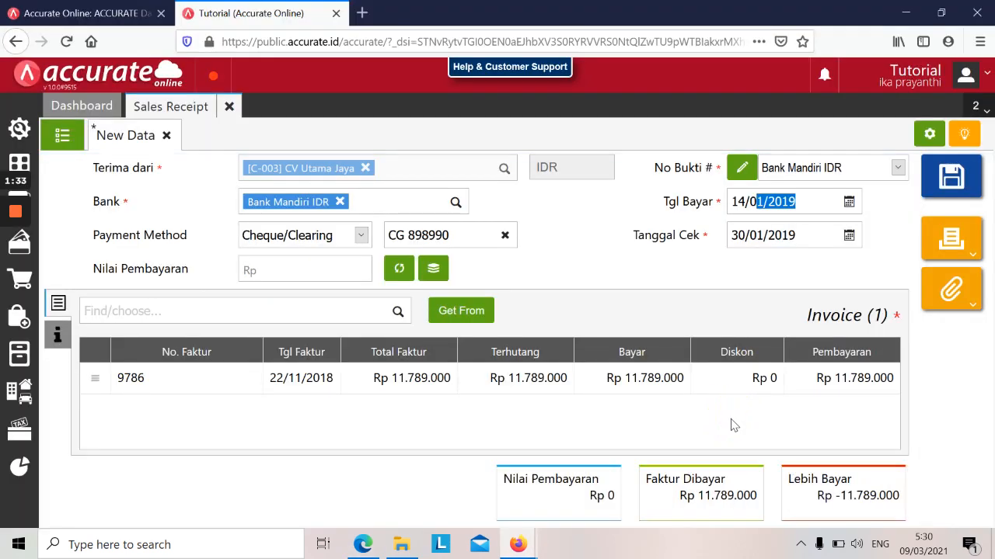
- Calculate the payment amount from the selected invoice, then save and close the sales receipt
{"action": "left_click", "coordinate": [398, 268]}
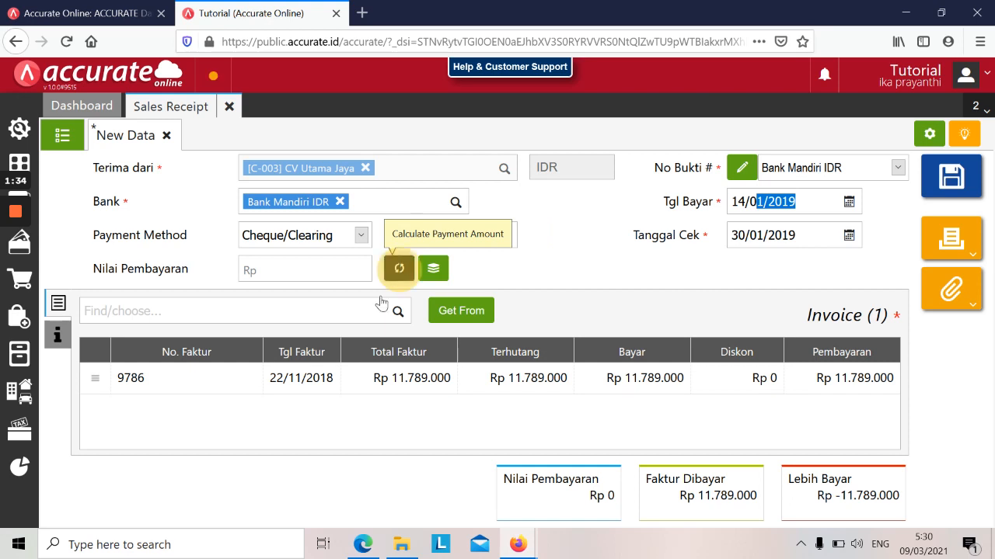
{"action": "key", "text": "alt+Tab"}
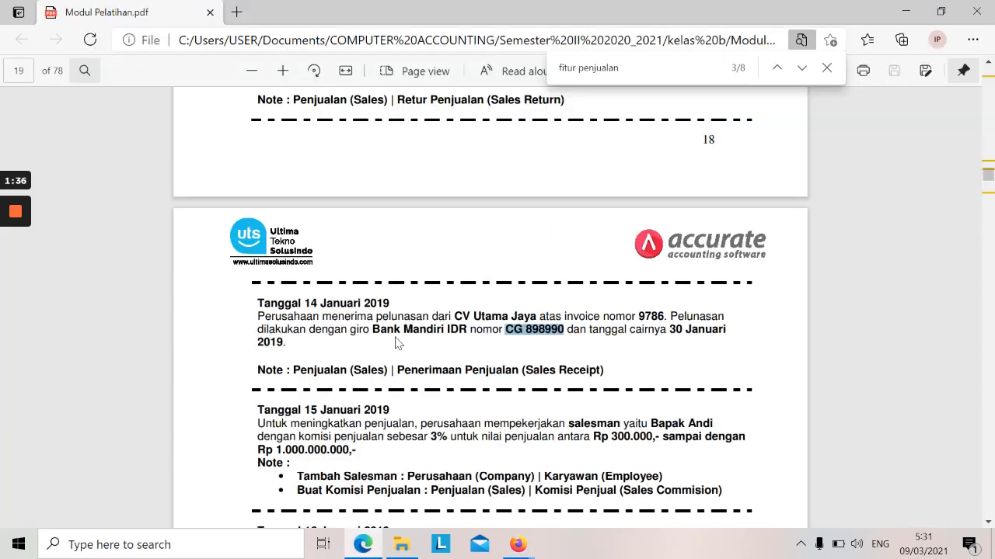
{"action": "key", "text": "alt+Tab"}
{"action": "double_click", "coordinate": [769, 201]}
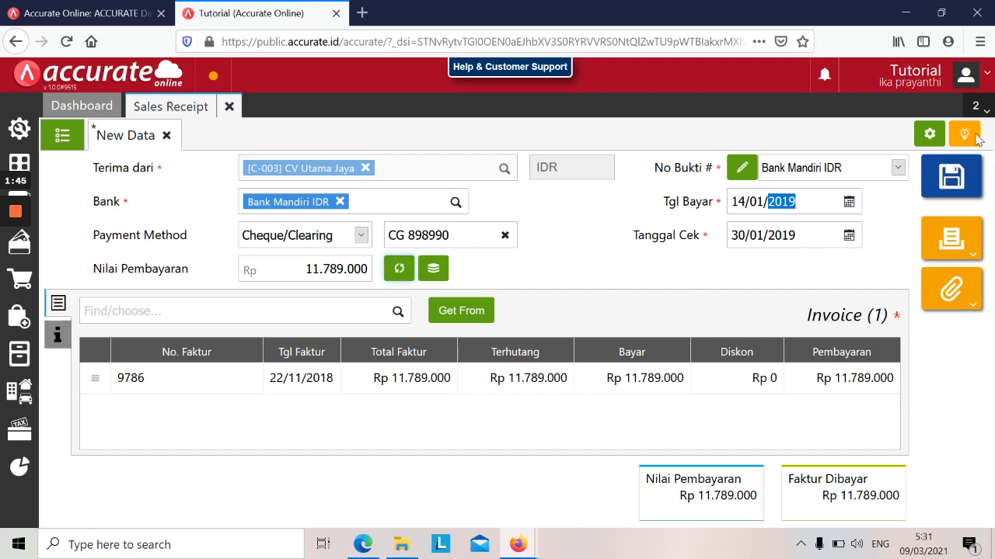
{"action": "left_click", "coordinate": [946, 175]}
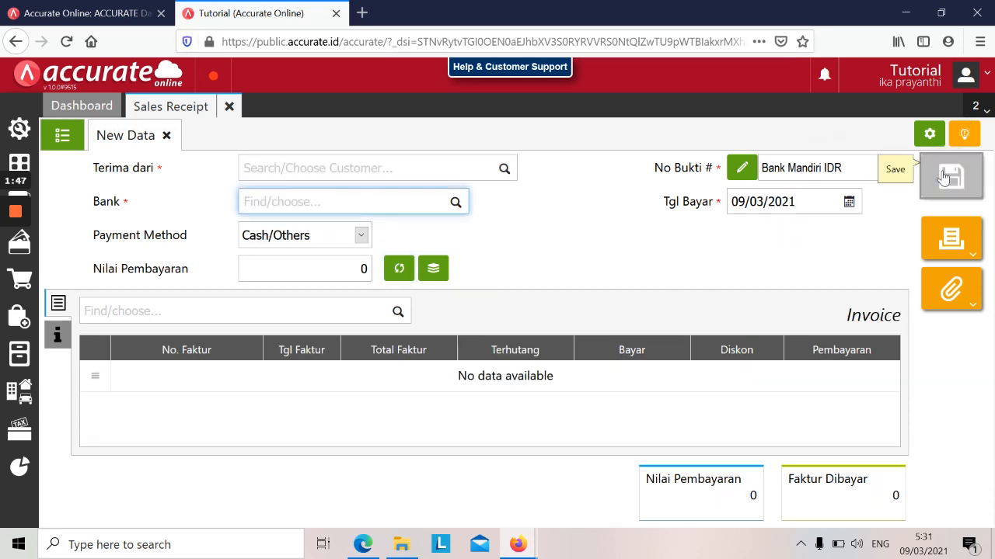
{"action": "left_click", "coordinate": [230, 111]}
- Read the 15 January exercise in the training PDF and open a new employee record in Accurate Online
{"action": "key", "text": "alt+Tab"}
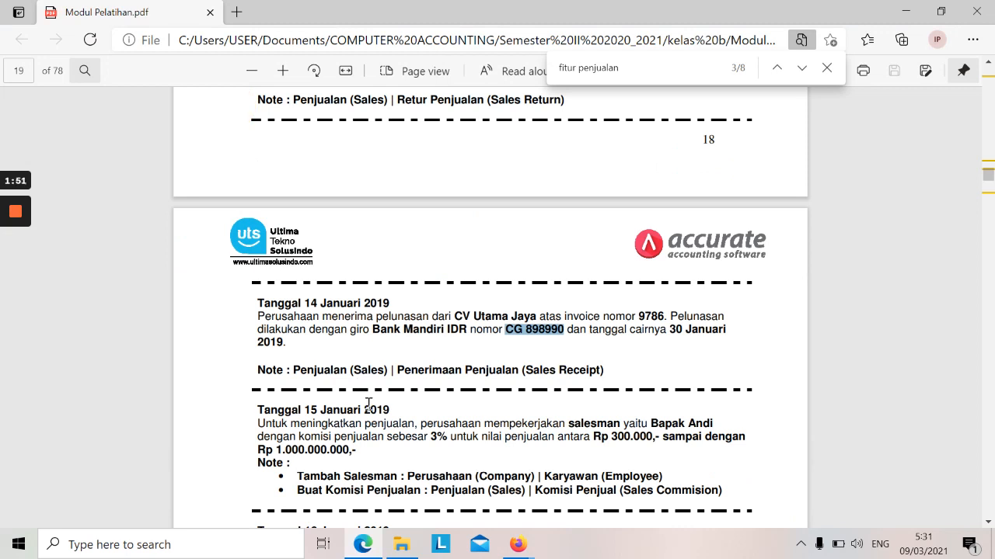
{"action": "scroll", "coordinate": [368, 403], "scroll_direction": "down", "scroll_amount": 3}
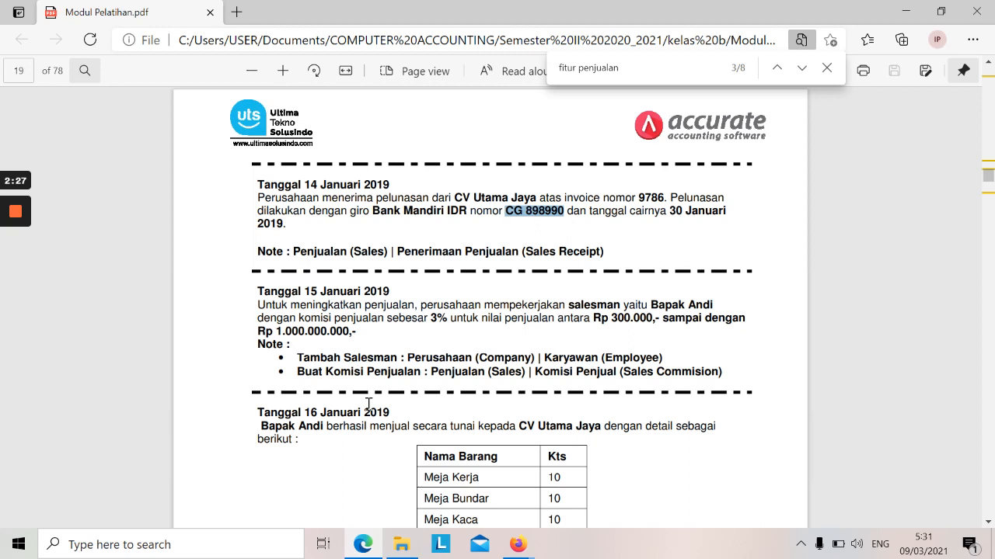
{"action": "key", "text": "alt+Tab"}
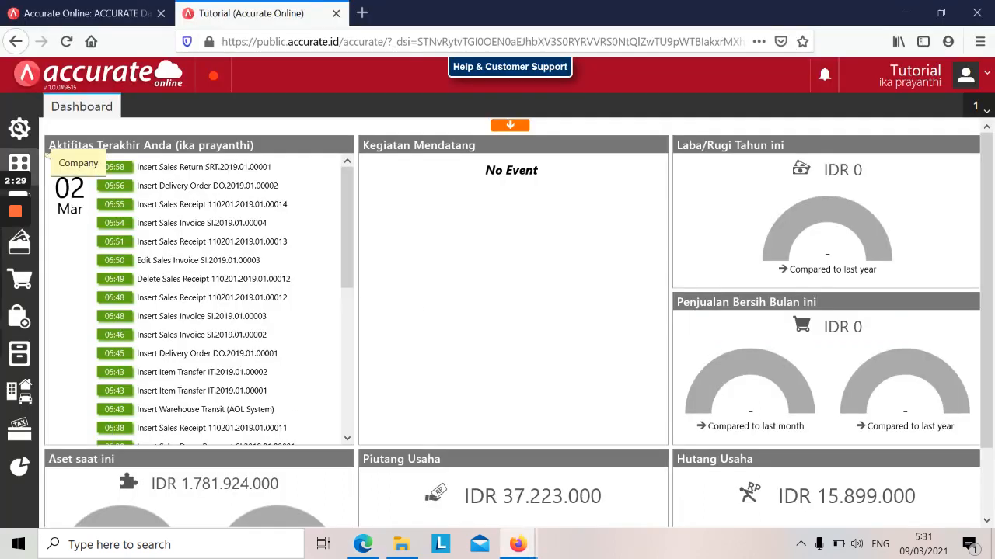
{"action": "left_click", "coordinate": [21, 165]}
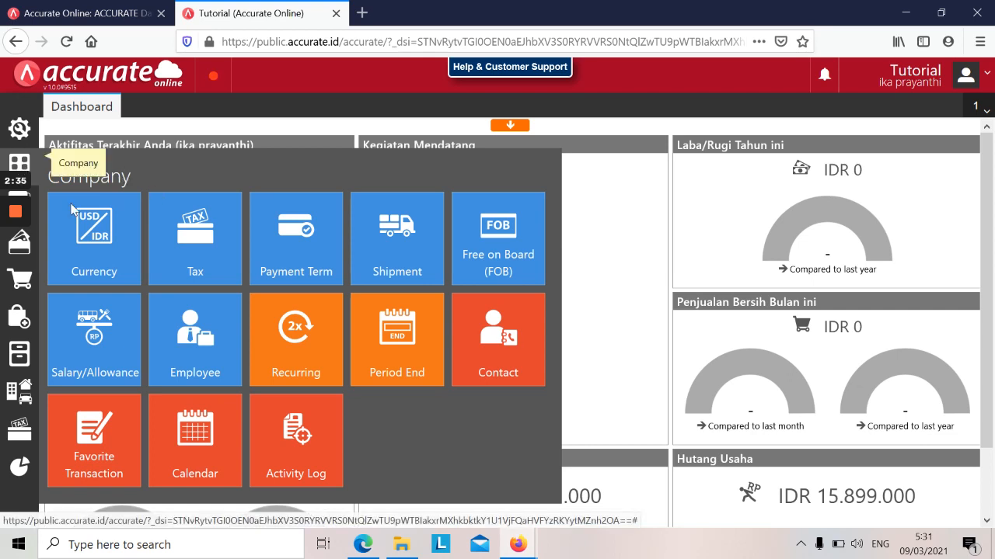
{"action": "left_click", "coordinate": [192, 327]}
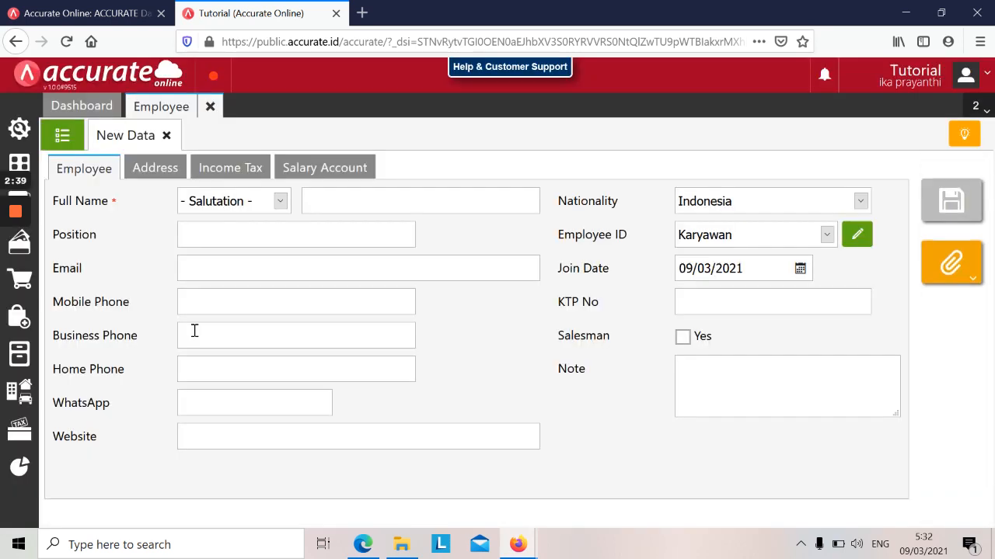
{"action": "left_click", "coordinate": [64, 137]}
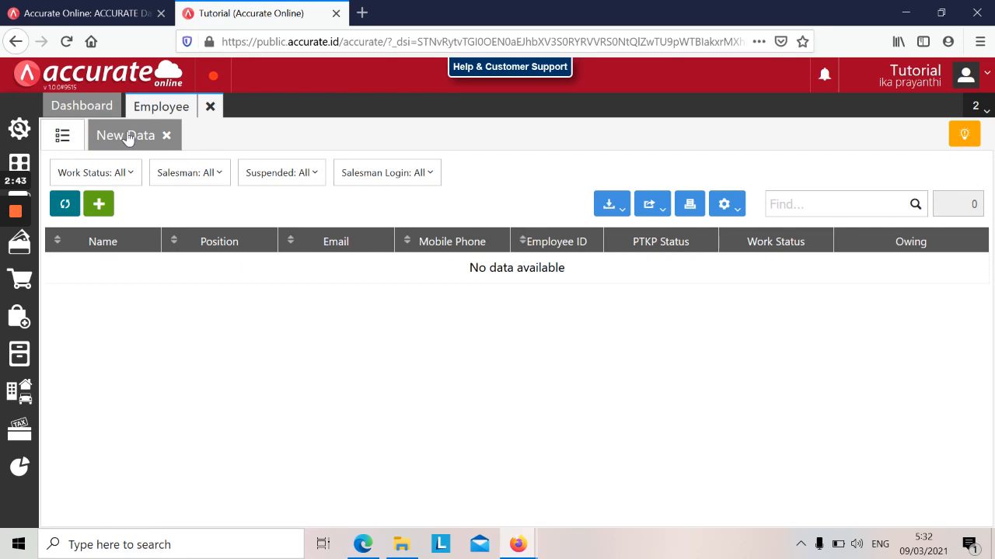
{"action": "left_click", "coordinate": [128, 137]}
- Set the employee's salutation to Mr, enter the salesman's name from the exercise, and set the position to Salesman
{"action": "left_click", "coordinate": [274, 202]}
{"action": "left_click", "coordinate": [247, 250]}
{"action": "left_click", "coordinate": [355, 200]}
{"action": "type", "text": "Andi"}
{"action": "left_click", "coordinate": [278, 240]}
{"action": "type", "text": "Salesman"}
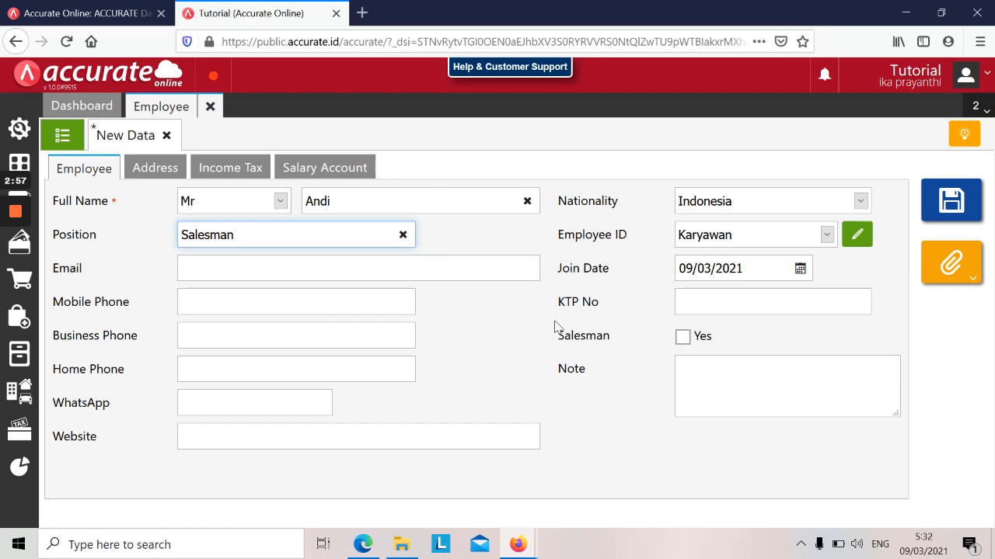
- Mark the employee as a salesman, set the join date to 15/01/2019, and save the record
{"action": "left_click", "coordinate": [683, 337]}
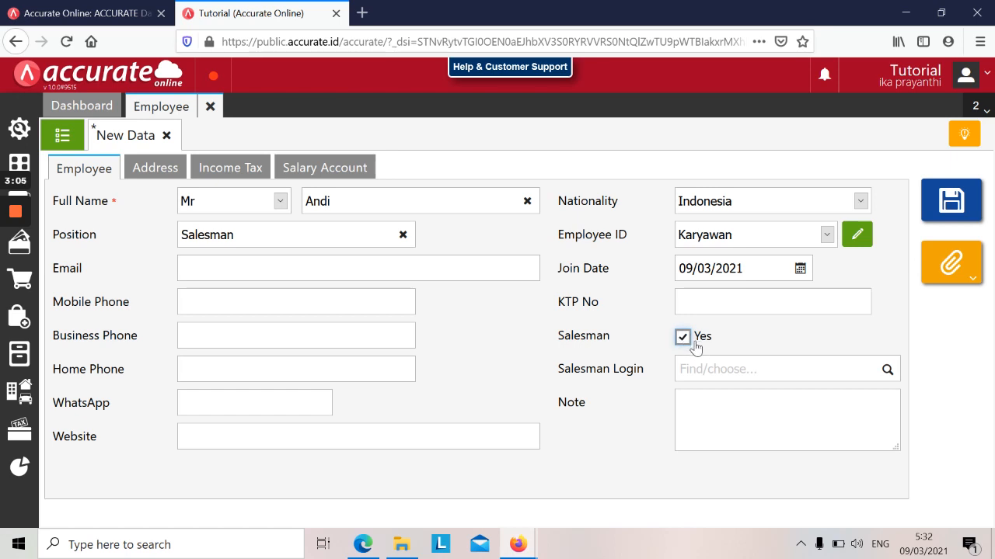
{"action": "left_click", "coordinate": [720, 270]}
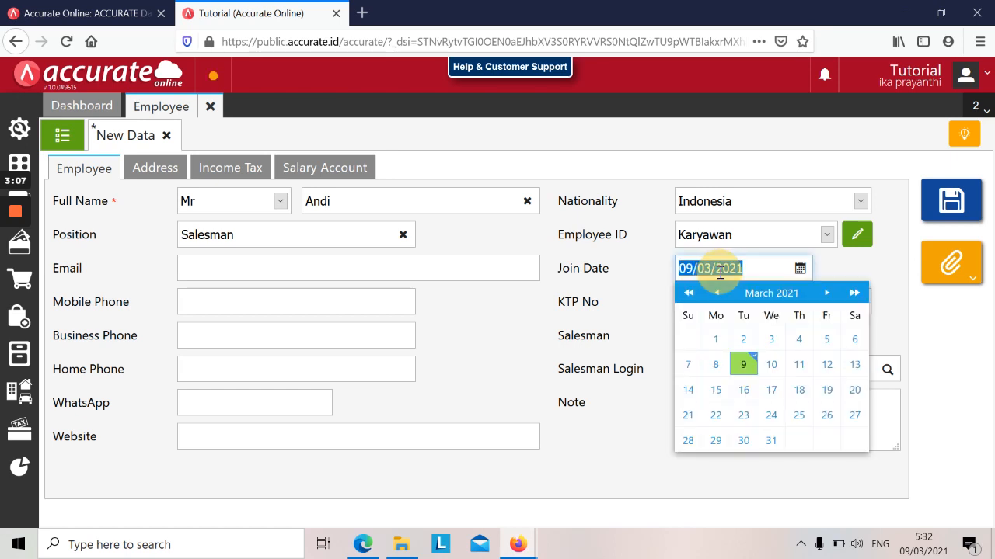
{"action": "key", "text": "alt+Tab"}
{"action": "key", "text": "alt+Tab"}
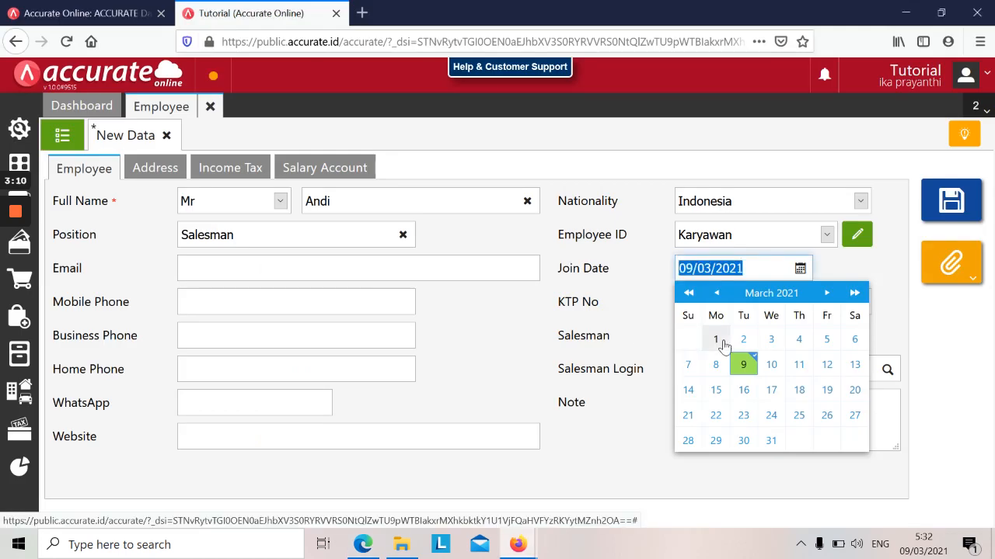
{"action": "type", "text": "15/01/2019"}
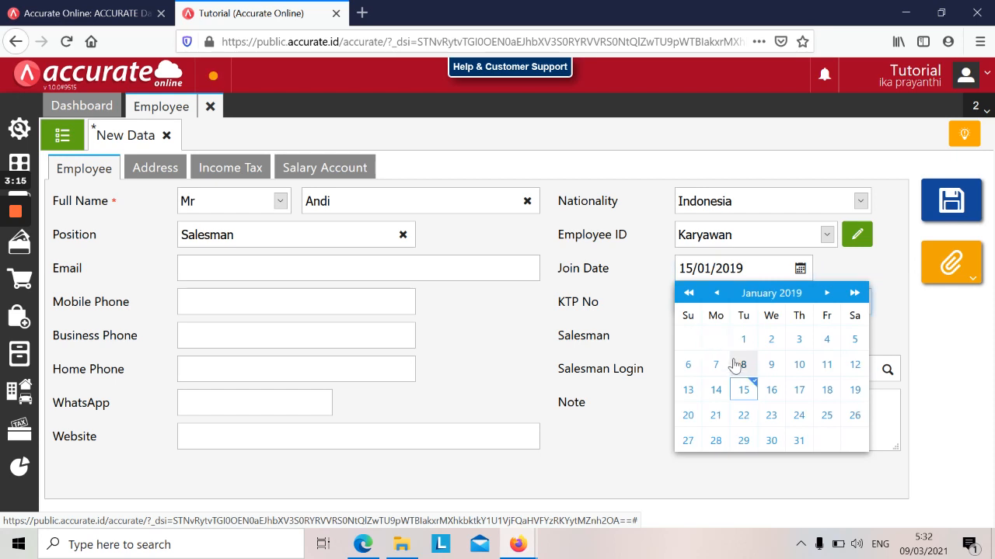
{"action": "left_click", "coordinate": [746, 389]}
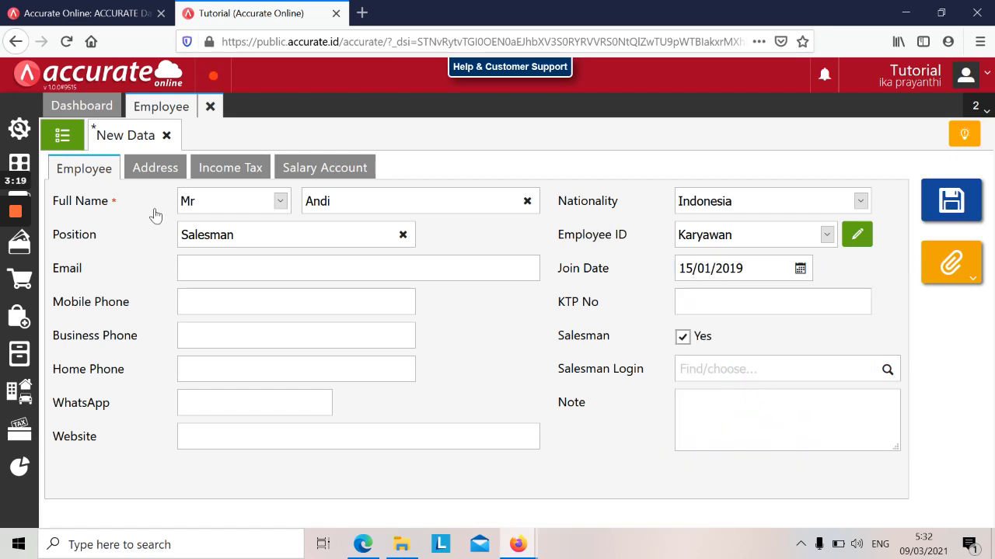
{"action": "left_click", "coordinate": [947, 204]}
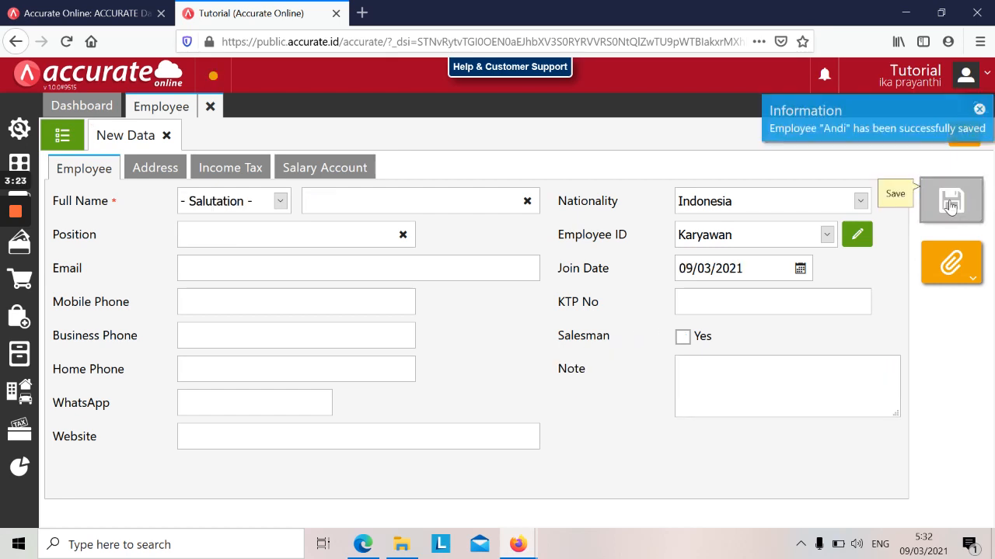
- Close the blank employee form and review the 15 January sales commission terms in the training PDF
{"action": "left_click", "coordinate": [166, 137]}
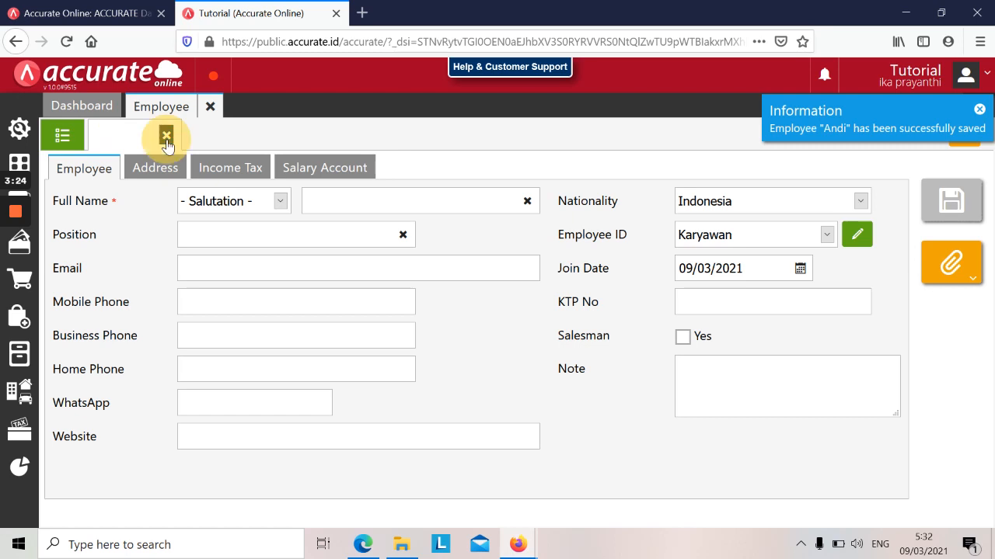
{"action": "key", "text": "alt+Tab"}
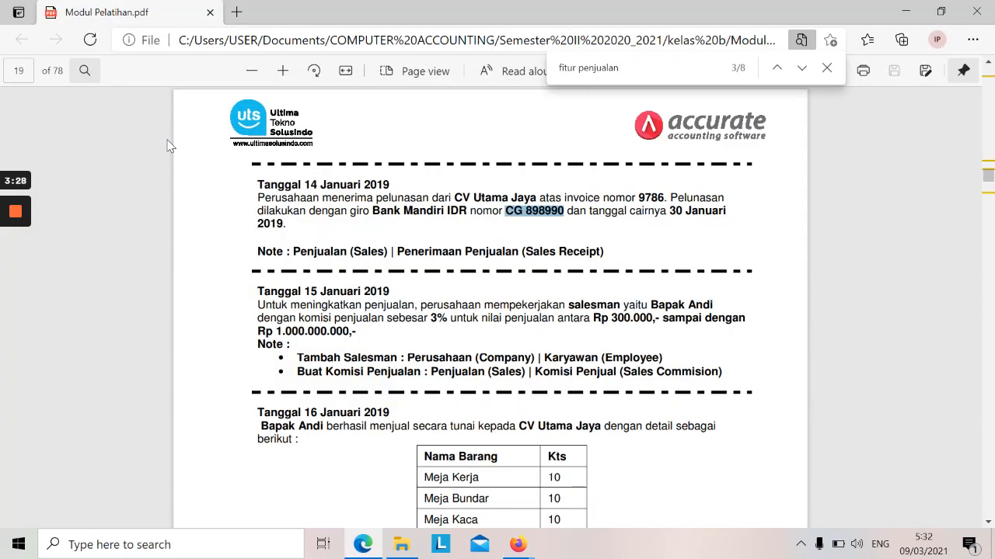
{"action": "key", "text": "alt+Tab"}
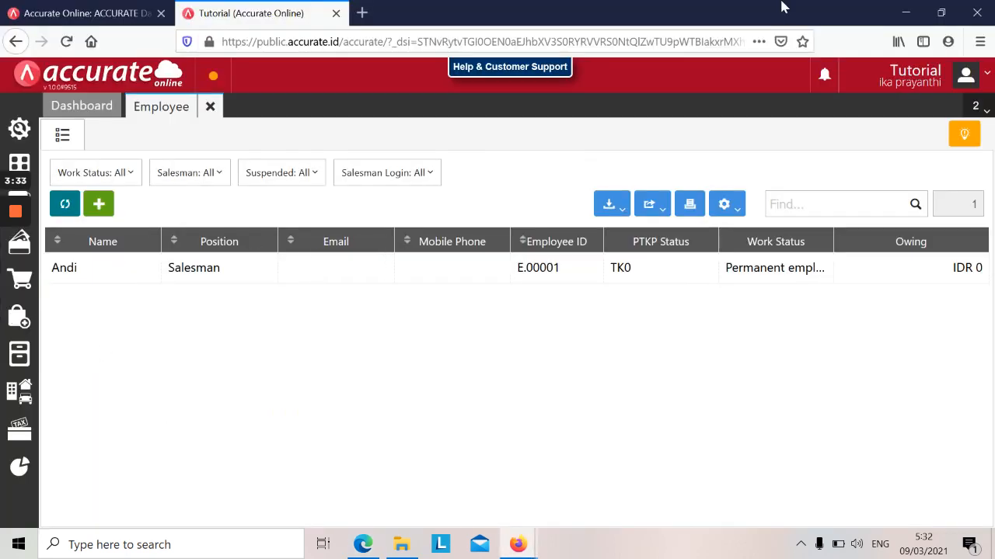
- Create a new Salesman Commission record in Accurate Online and name the commission calculation Komisi Salesman_01
{"action": "left_click", "coordinate": [941, 12]}
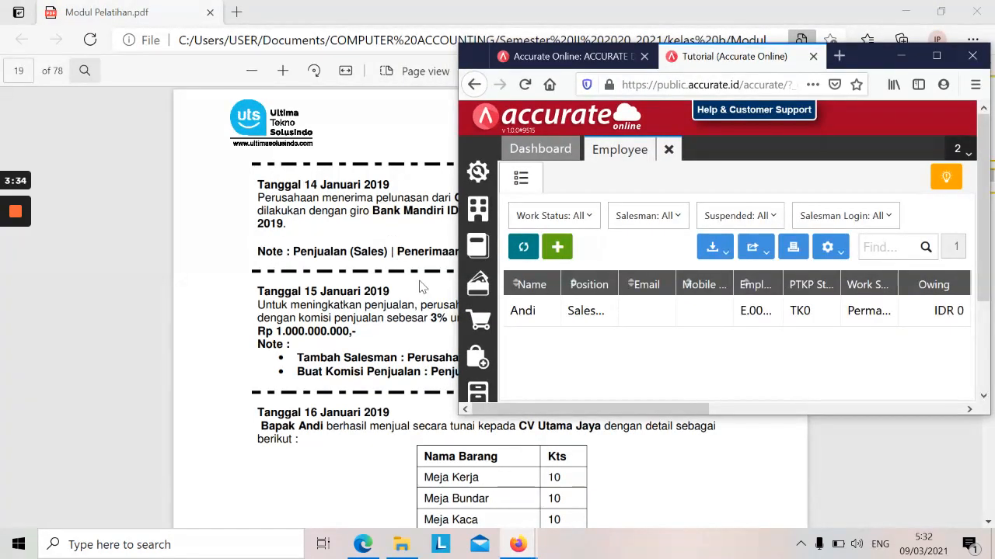
{"action": "left_click", "coordinate": [478, 320]}
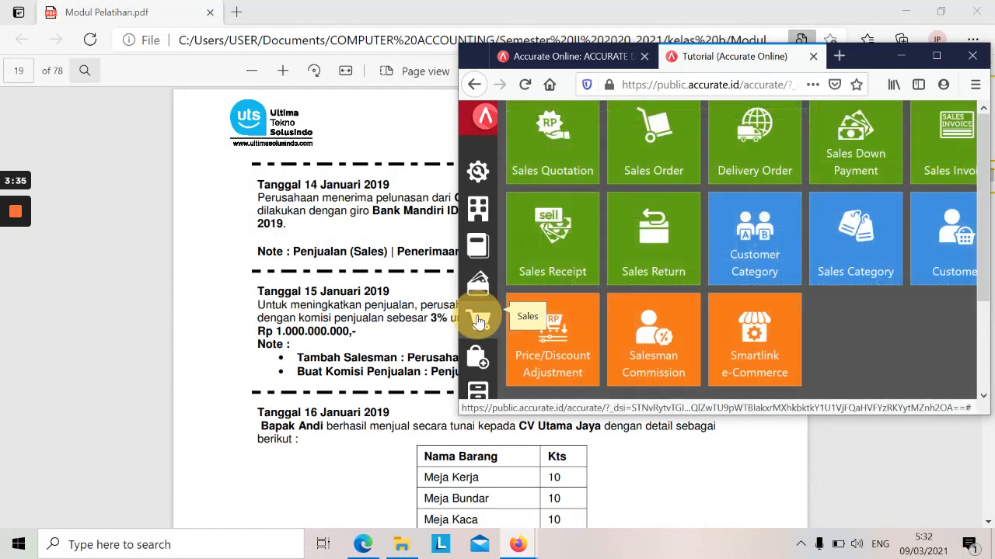
{"action": "left_click", "coordinate": [660, 362]}
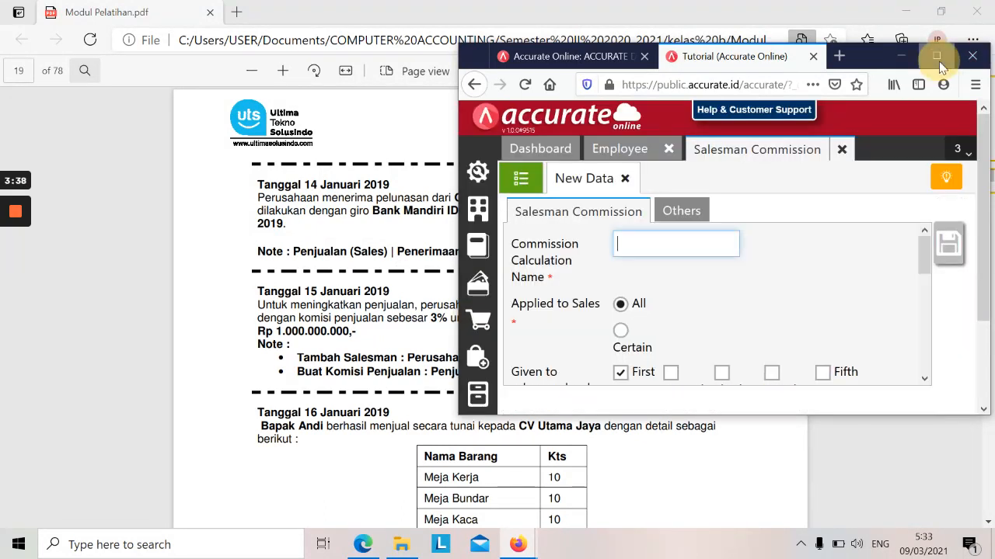
{"action": "left_click", "coordinate": [938, 59]}
{"action": "left_click", "coordinate": [64, 138]}
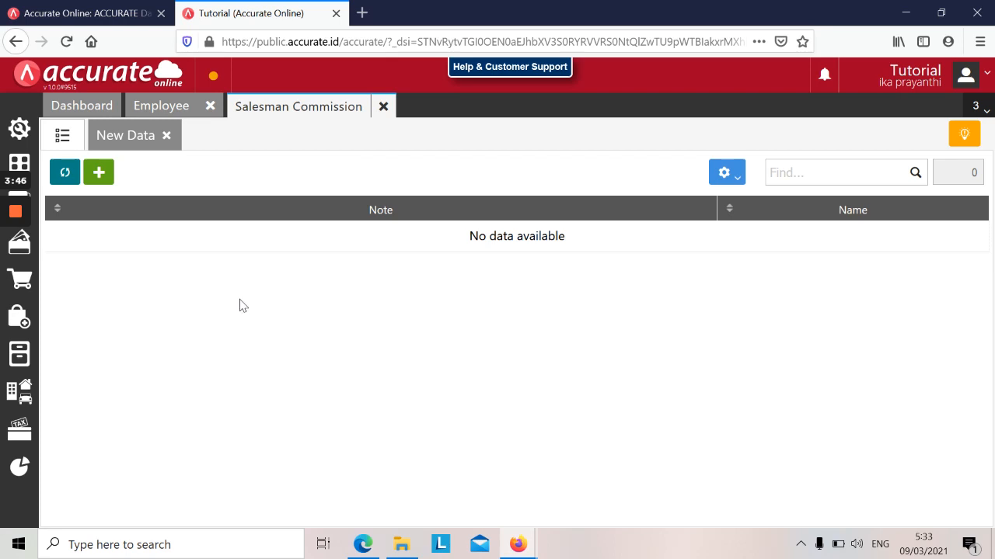
{"action": "left_click", "coordinate": [124, 134]}
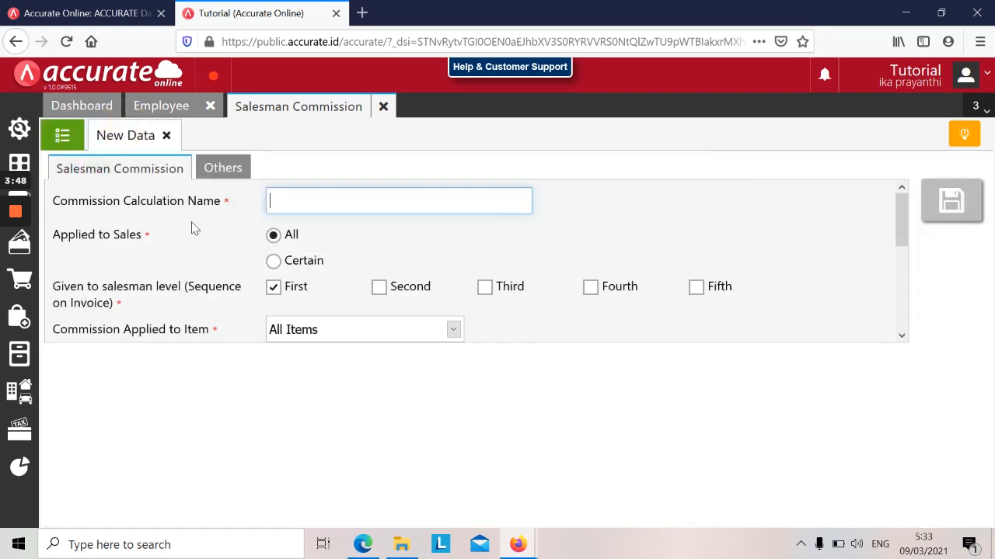
{"action": "left_click", "coordinate": [293, 202]}
{"action": "type", "text": "Komisi Salesman_01"}
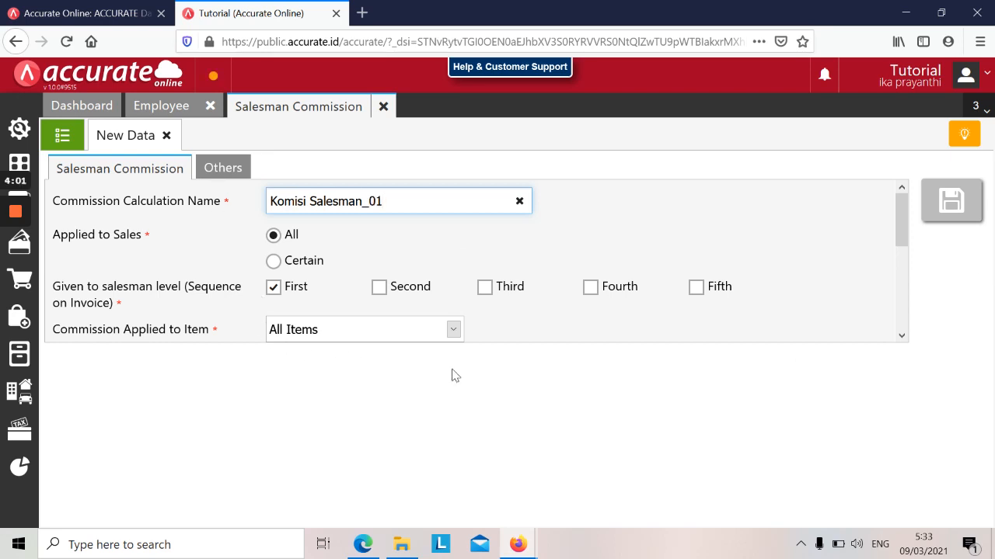
- Apply the commission to sales amounts between 300.000 and 1.000.000.000
{"action": "left_click", "coordinate": [902, 336]}
{"action": "left_click", "coordinate": [903, 337]}
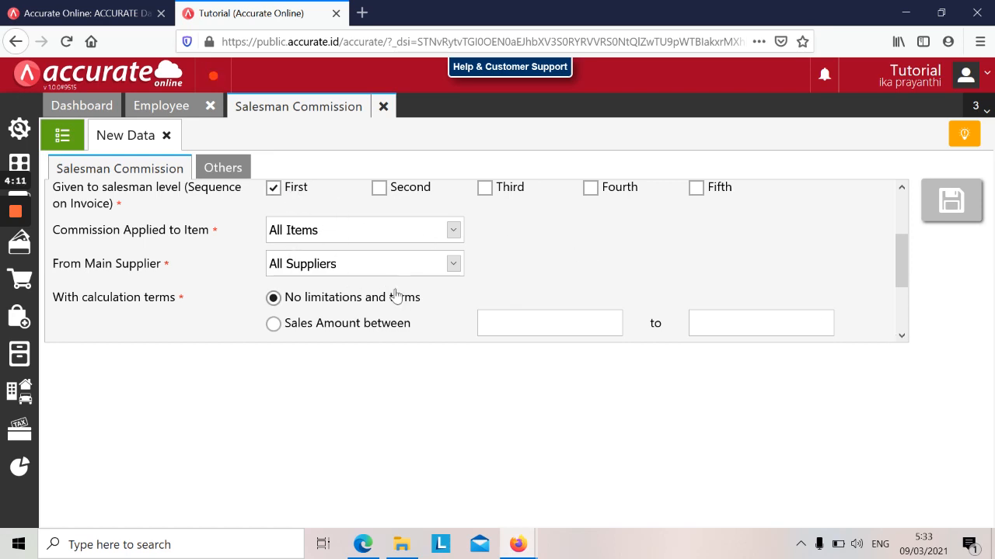
{"action": "left_click", "coordinate": [901, 336]}
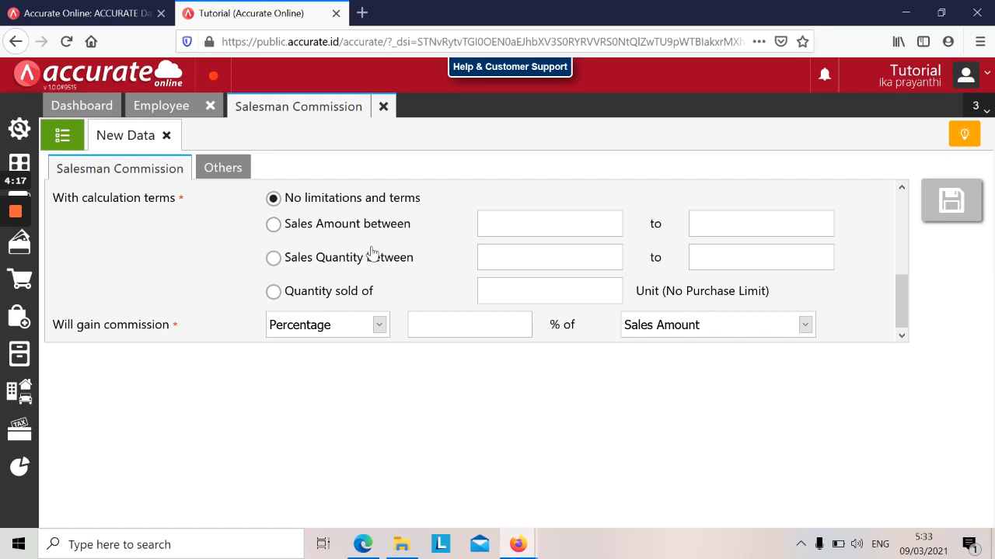
{"action": "left_click", "coordinate": [275, 227]}
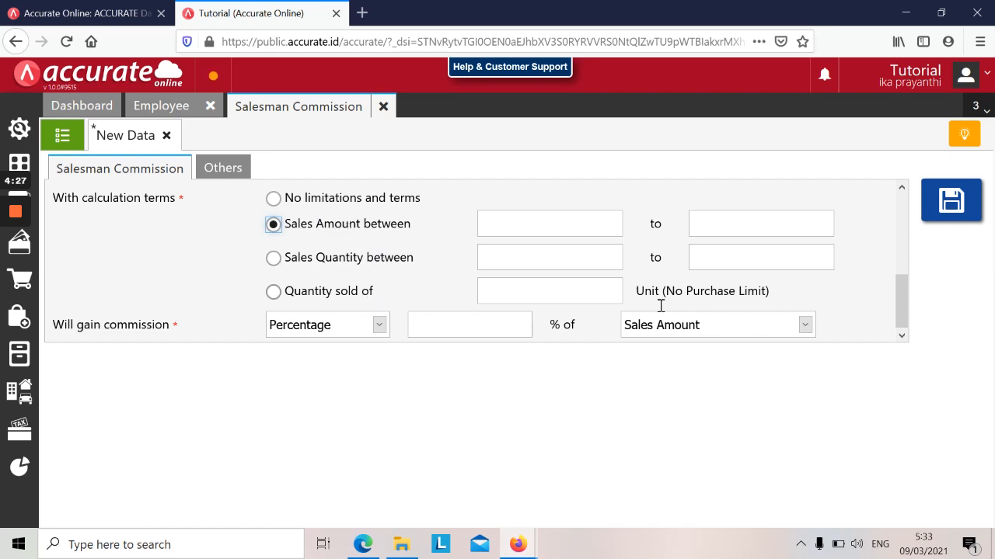
{"action": "left_click", "coordinate": [901, 335]}
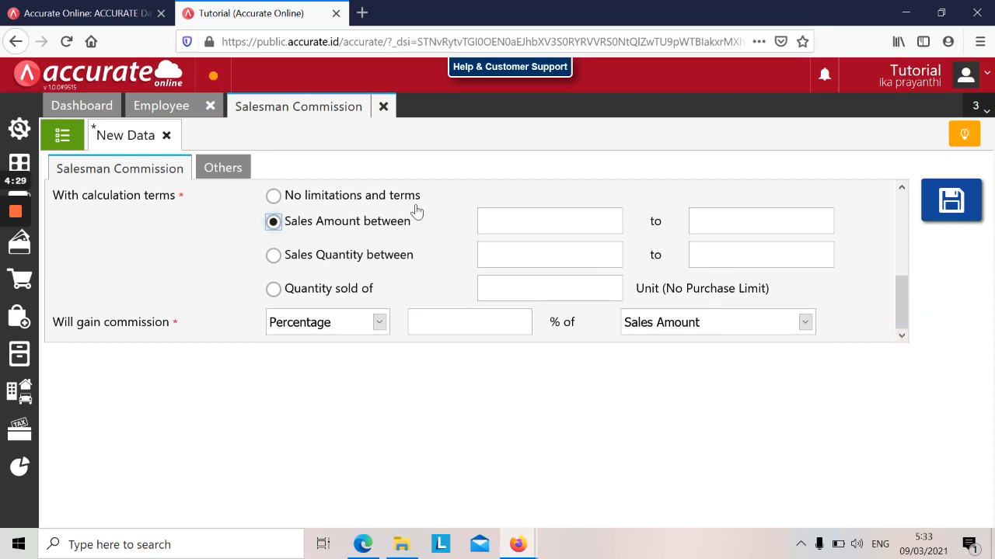
{"action": "left_click", "coordinate": [491, 226]}
{"action": "type", "text": "30000"}
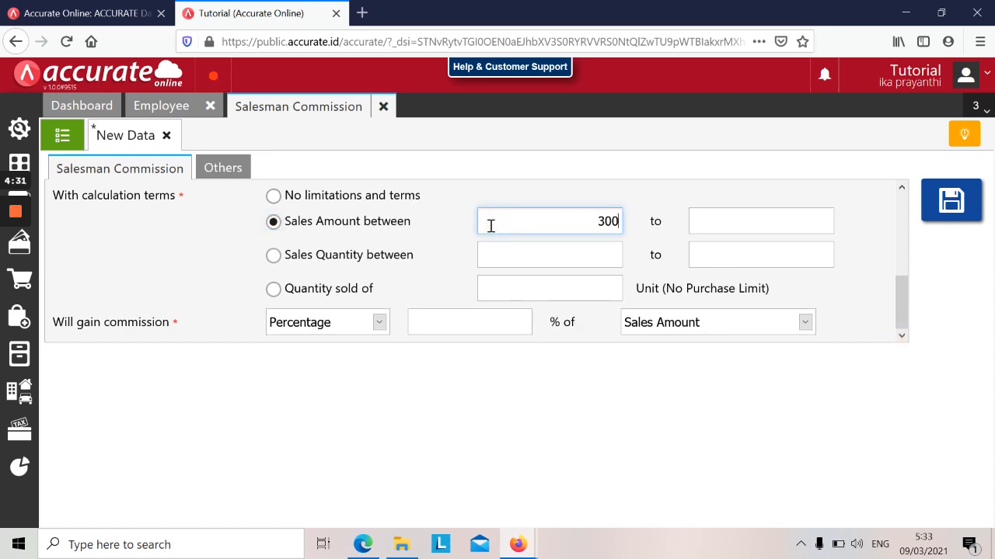
{"action": "key", "text": "Tab"}
{"action": "type", "text": "1.000.000.000"}
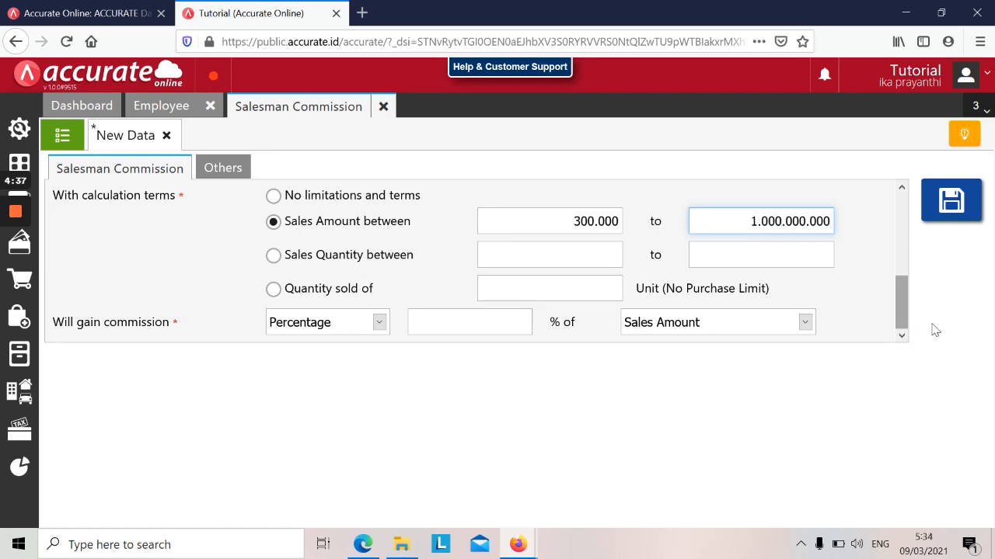
- Set the commission to a percentage of 3% of Sales Amount
{"action": "left_click", "coordinate": [903, 335]}
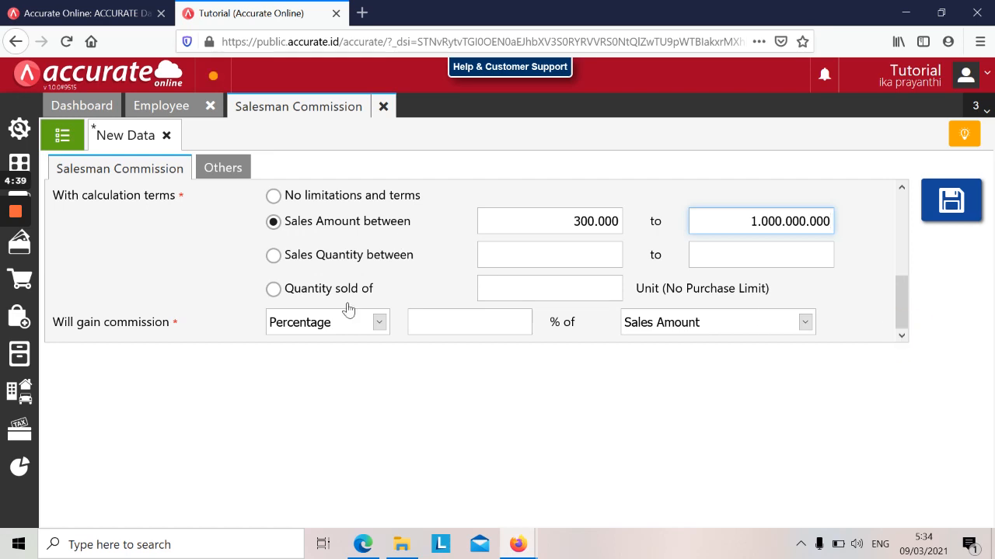
{"action": "left_click", "coordinate": [450, 329]}
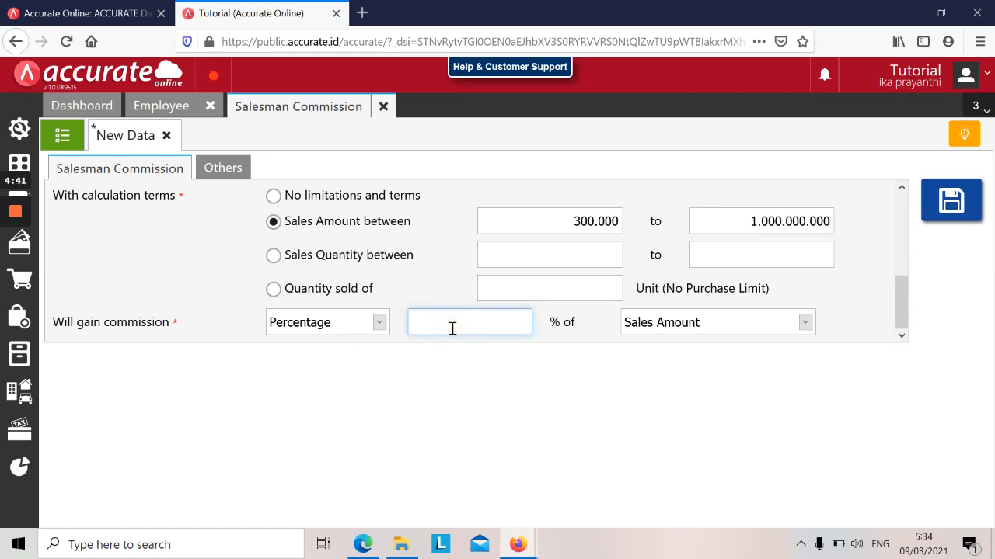
{"action": "left_click", "coordinate": [805, 324]}
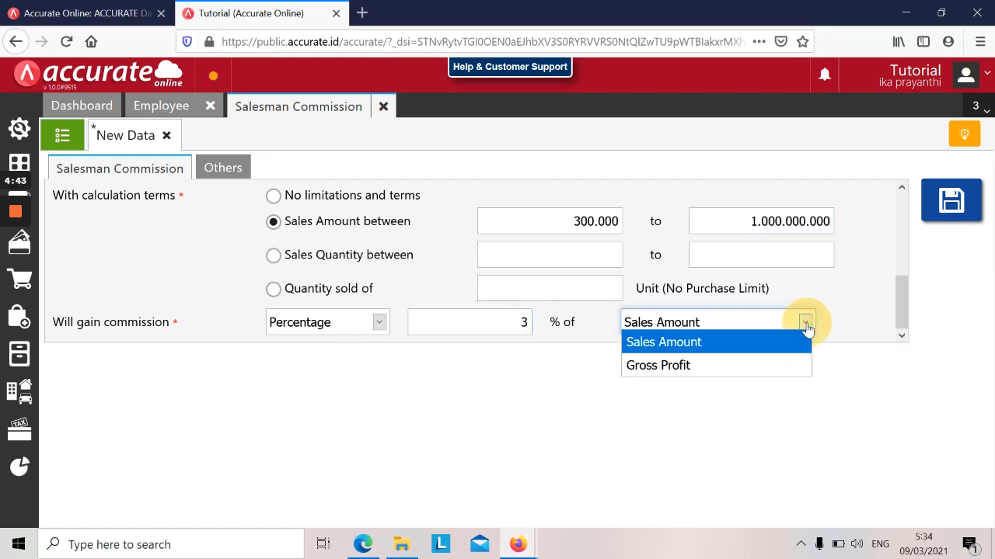
{"action": "left_click", "coordinate": [720, 342]}
{"action": "left_click", "coordinate": [374, 322]}
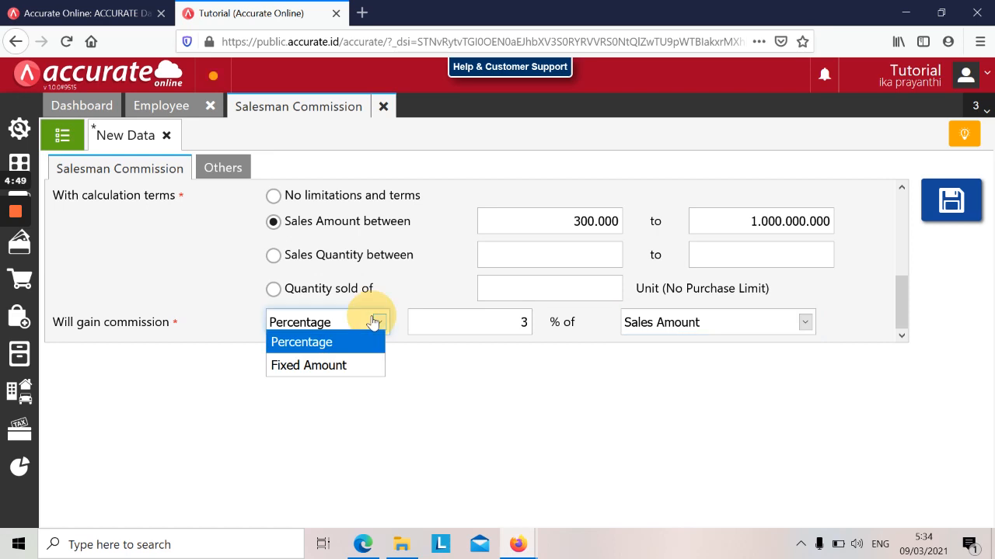
{"action": "left_click", "coordinate": [372, 345]}
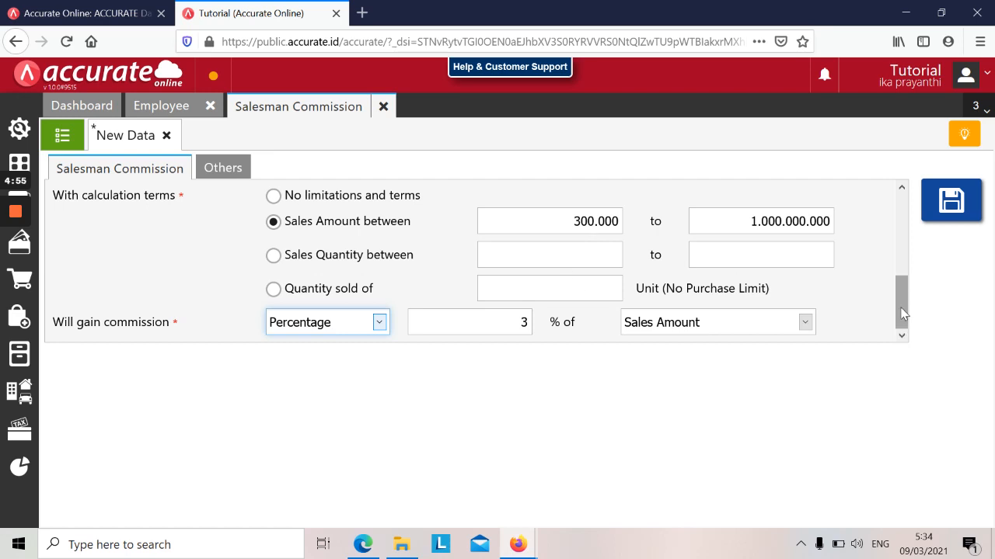
- Save the commission record and close Salesman Commission
{"action": "left_click_drag", "start_coordinate": [900, 308], "coordinate": [899, 205]}
{"action": "left_click", "coordinate": [962, 198]}
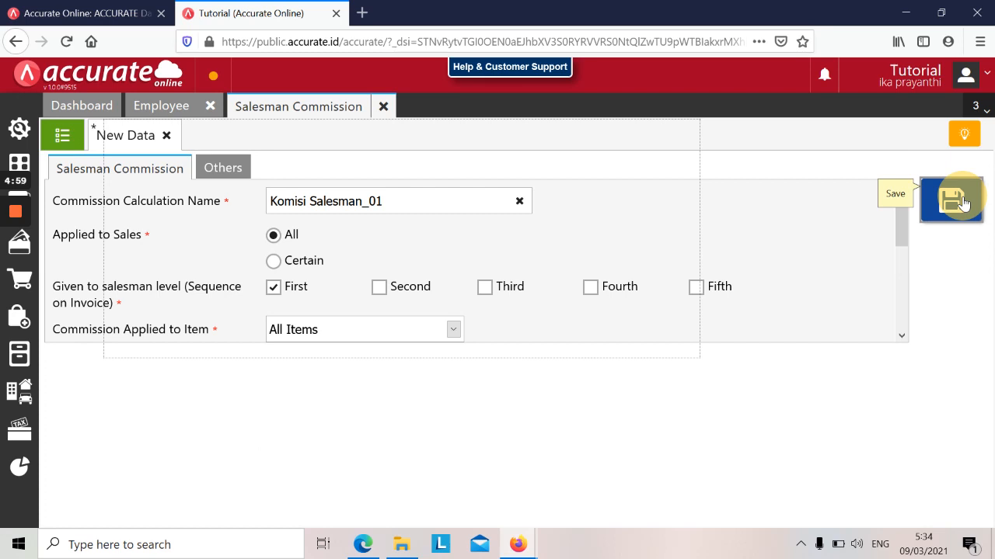
{"action": "left_click", "coordinate": [384, 107]}
- Read the 16 January exercise in the training PDF, then open a new sales invoice in Accurate Online
{"action": "key", "text": "alt+Tab"}
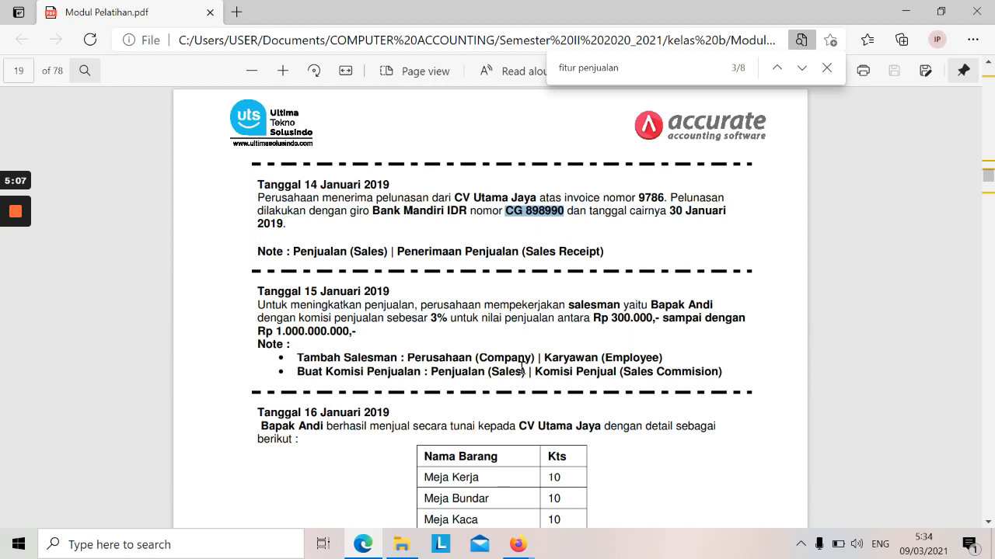
{"action": "scroll", "coordinate": [522, 362], "scroll_direction": "down", "scroll_amount": 5}
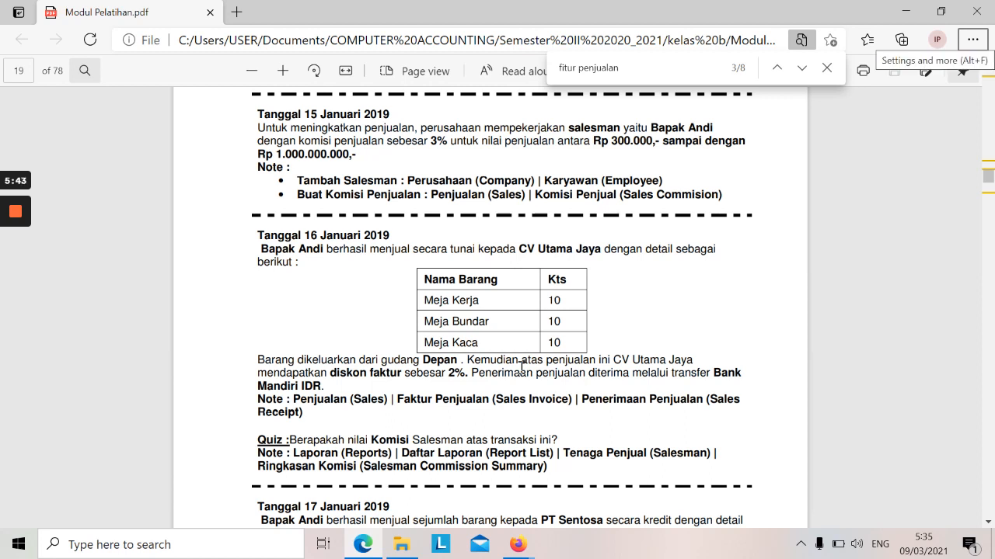
{"action": "key", "text": "alt+Tab"}
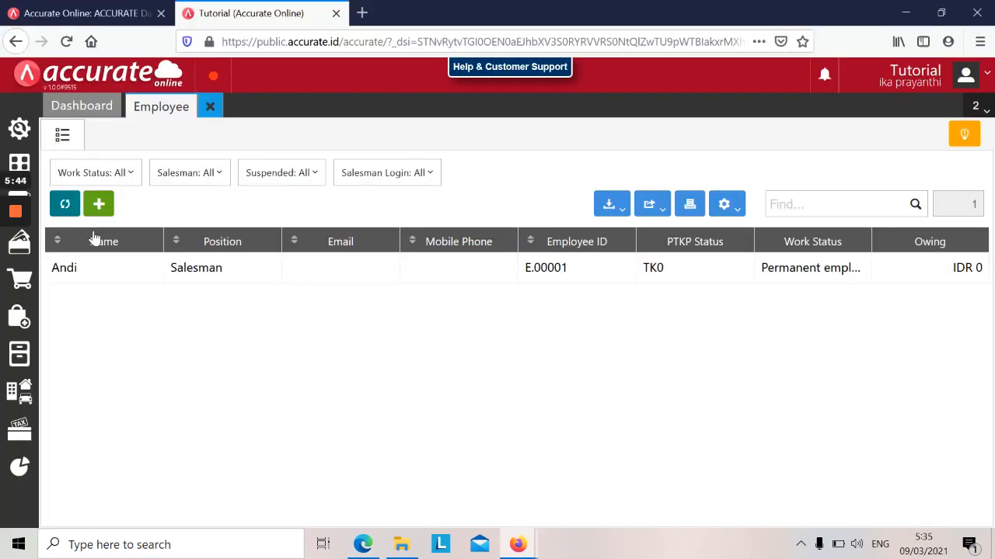
{"action": "mouse_move", "coordinate": [22, 287]}
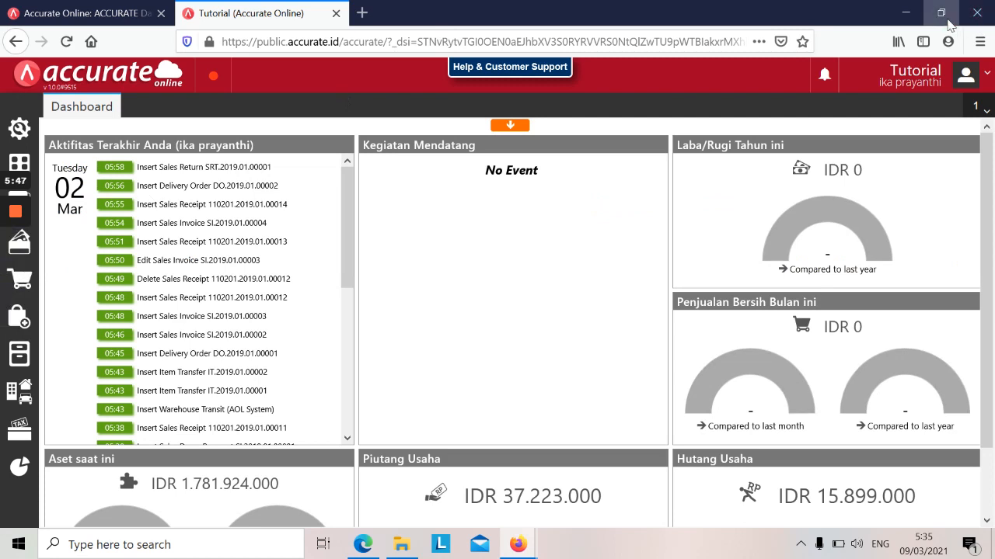
{"action": "left_click", "coordinate": [941, 14]}
{"action": "left_click", "coordinate": [478, 313]}
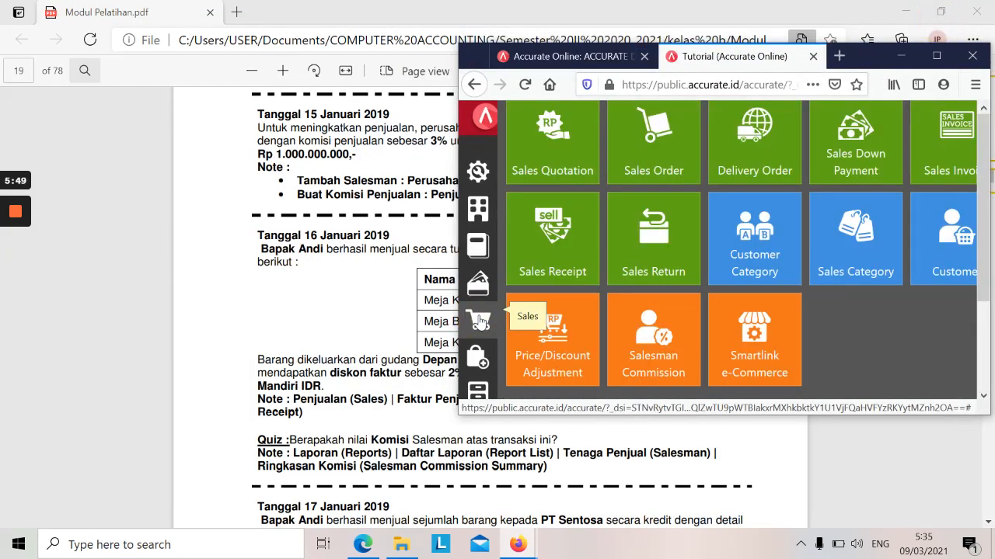
{"action": "left_click", "coordinate": [947, 117]}
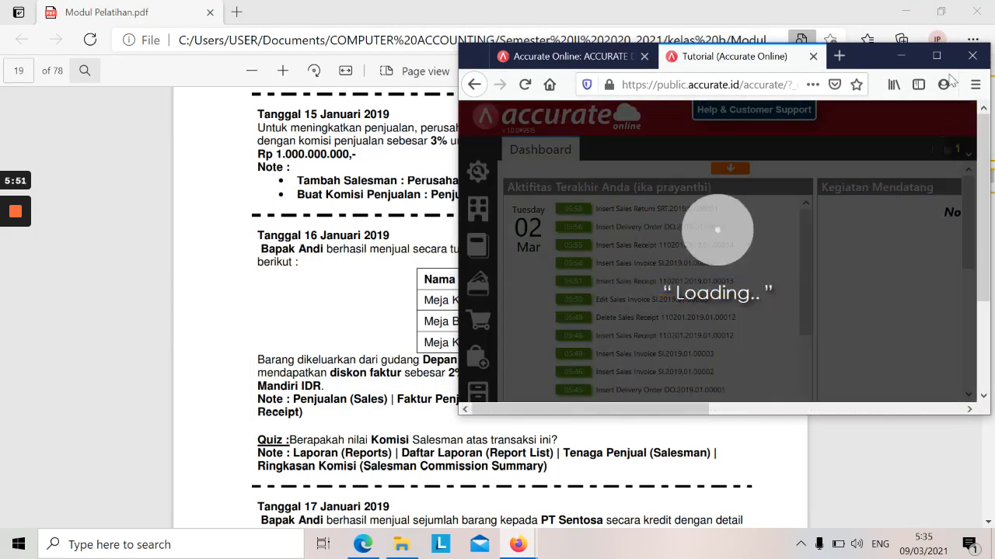
{"action": "left_click", "coordinate": [936, 55]}
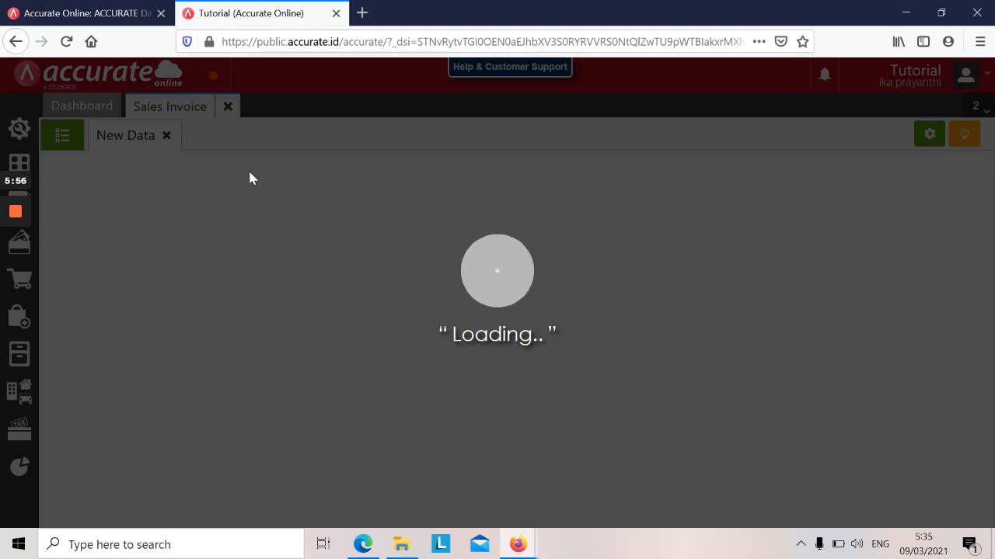
- Set the invoice customer to CV Utama Jaya and the invoice date to 16/01/2019
{"action": "type", "text": "utmaa"}
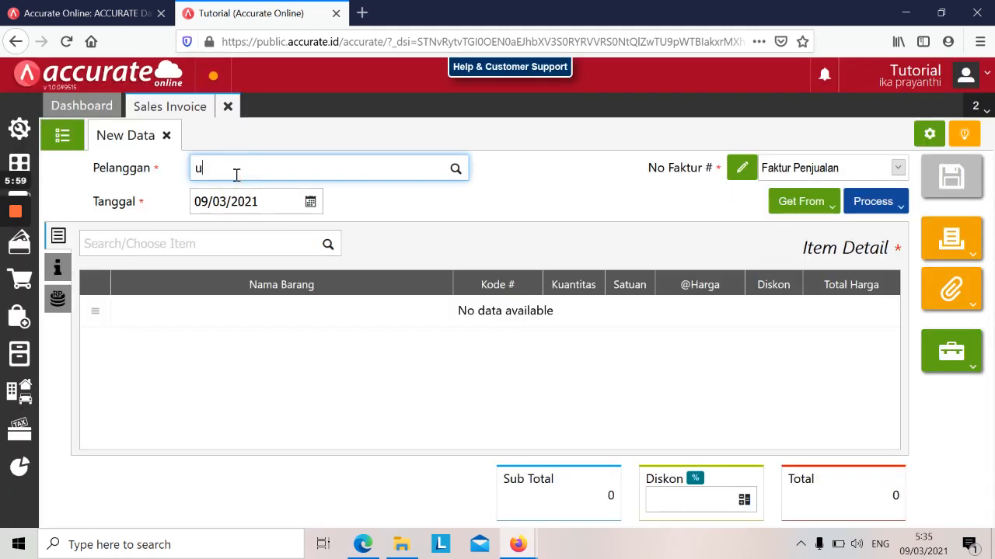
{"action": "key", "text": "BackSpace"}
{"action": "type", "text": "ama jaya"}
{"action": "left_click", "coordinate": [250, 197]}
{"action": "left_click", "coordinate": [249, 200]}
{"action": "key", "text": "alt+Tab"}
{"action": "key", "text": "alt+Tab"}
{"action": "type", "text": "16/01/2019"}
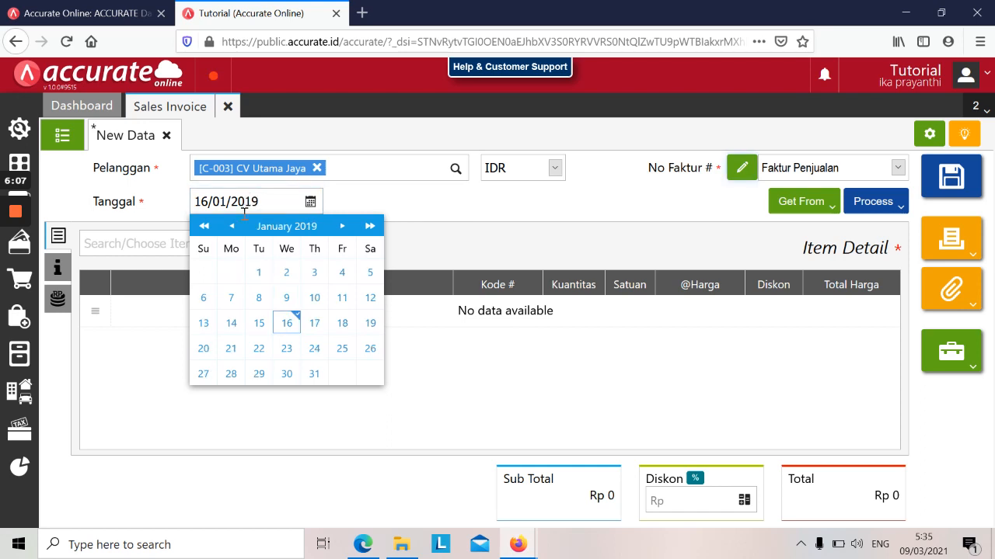
{"action": "left_click", "coordinate": [284, 323]}
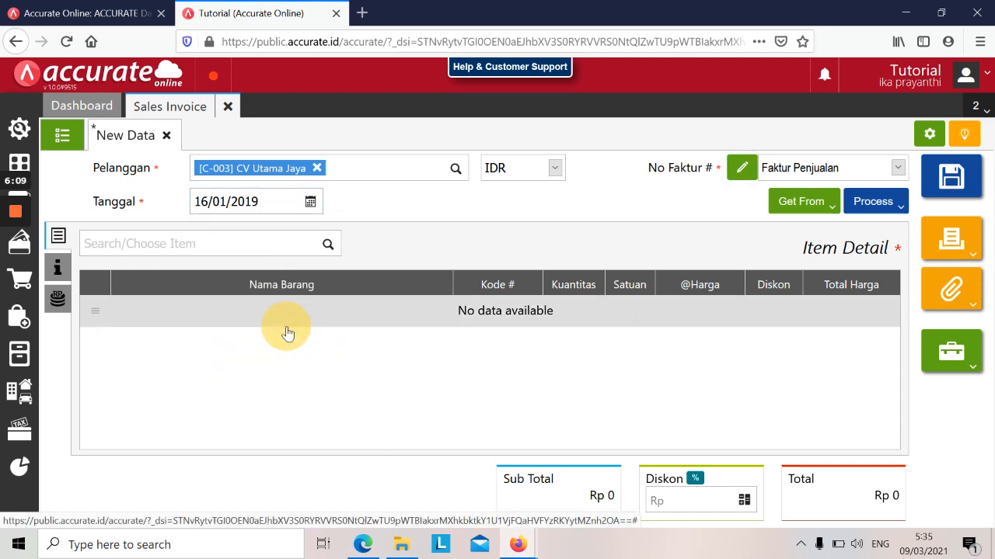
- Find the exercise's first item, Meja Kerja, and open its item details on the sales invoice
{"action": "left_click", "coordinate": [237, 243]}
{"action": "key", "text": "alt+Tab"}
{"action": "key", "text": "alt+Tab"}
{"action": "type", "text": "m"}
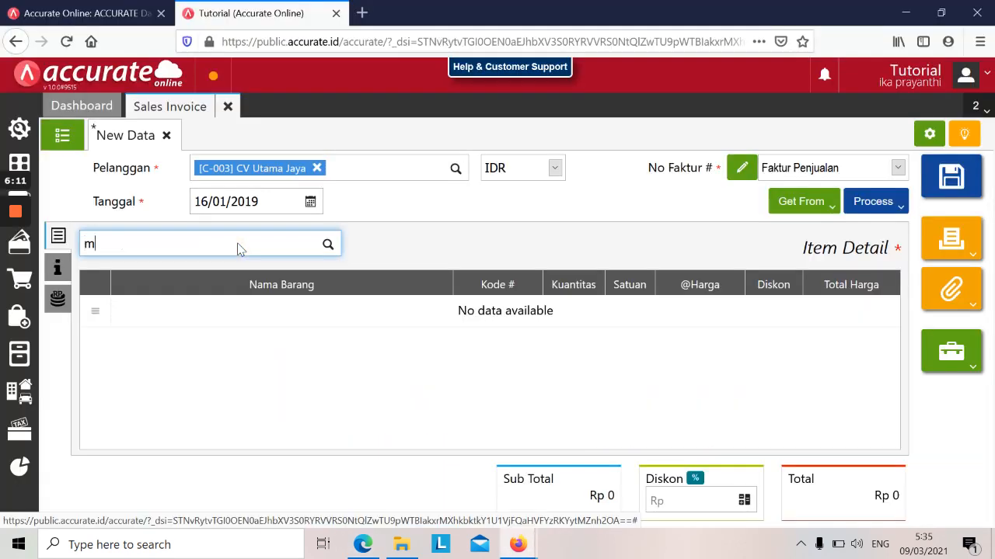
{"action": "type", "text": "eja"}
{"action": "key", "text": "alt+Tab"}
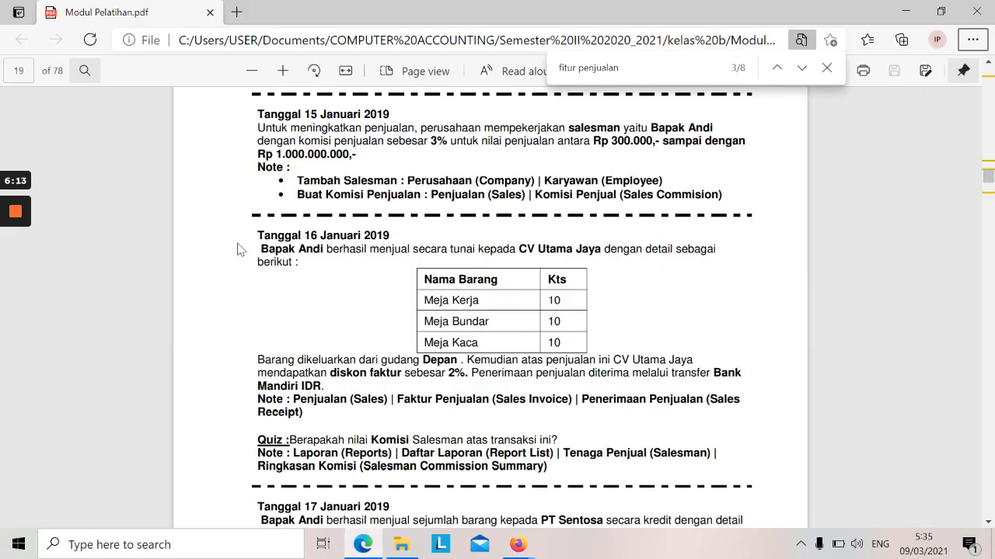
{"action": "key", "text": "alt+Tab"}
{"action": "left_click", "coordinate": [252, 379]}
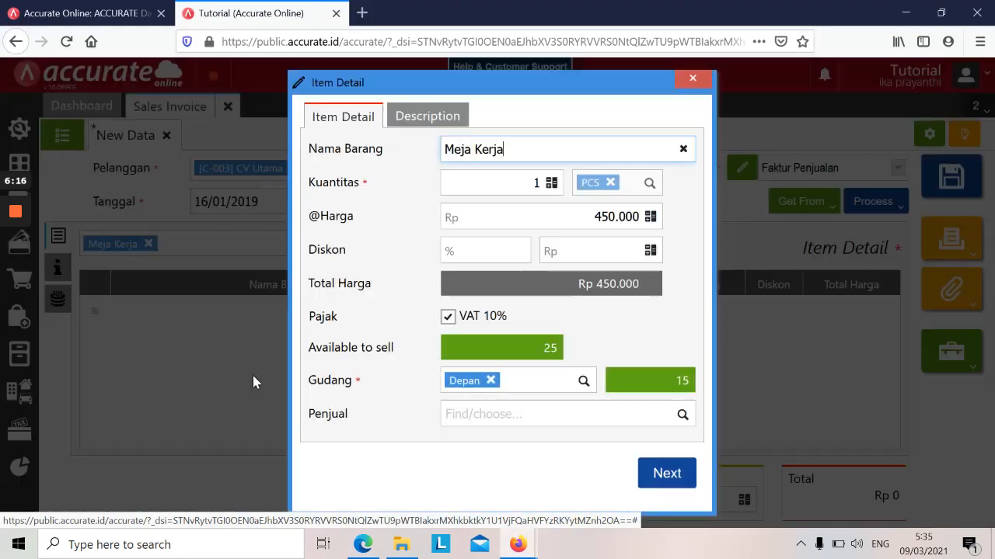
- Check the quantity in the training PDF and set the Meja Kerja quantity to 10
{"action": "key", "text": "alt+Tab"}
{"action": "key", "text": "alt+Tab"}
{"action": "left_click", "coordinate": [540, 180]}
{"action": "type", "text": "0"}
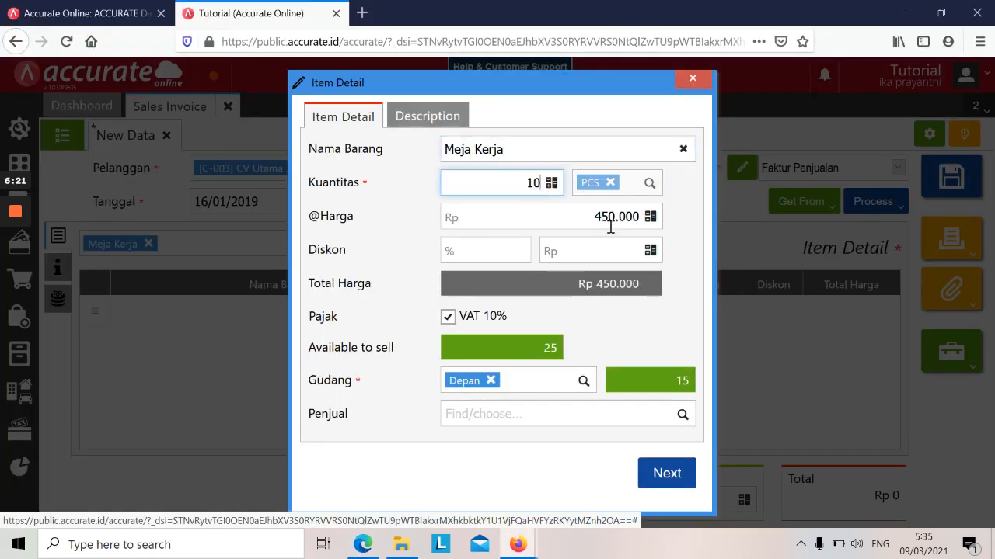
- Assign the exercise's salesman to the Meja Kerja line and add the item to the invoice
{"action": "left_click", "coordinate": [500, 414]}
{"action": "type", "text": "andi"}
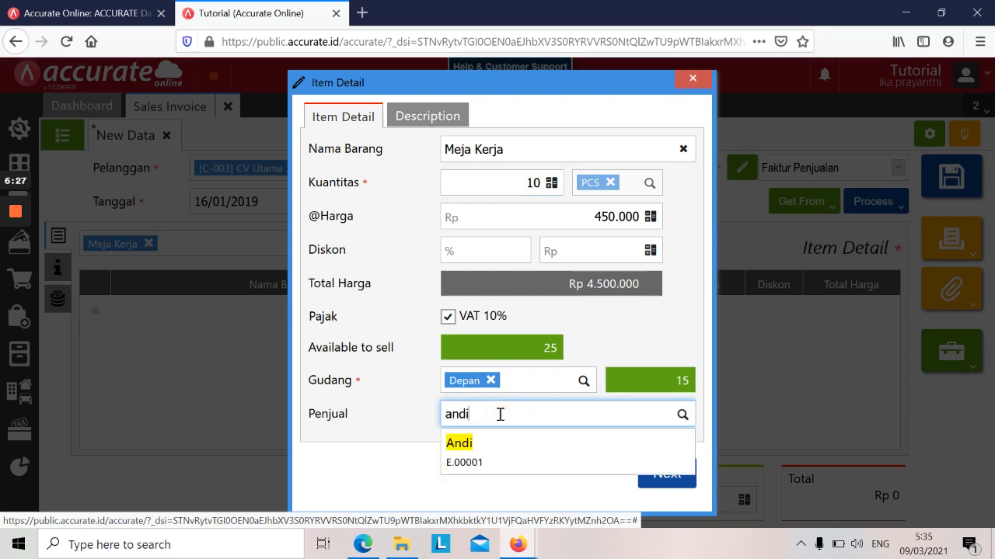
{"action": "left_click", "coordinate": [506, 459]}
{"action": "left_click", "coordinate": [658, 501]}
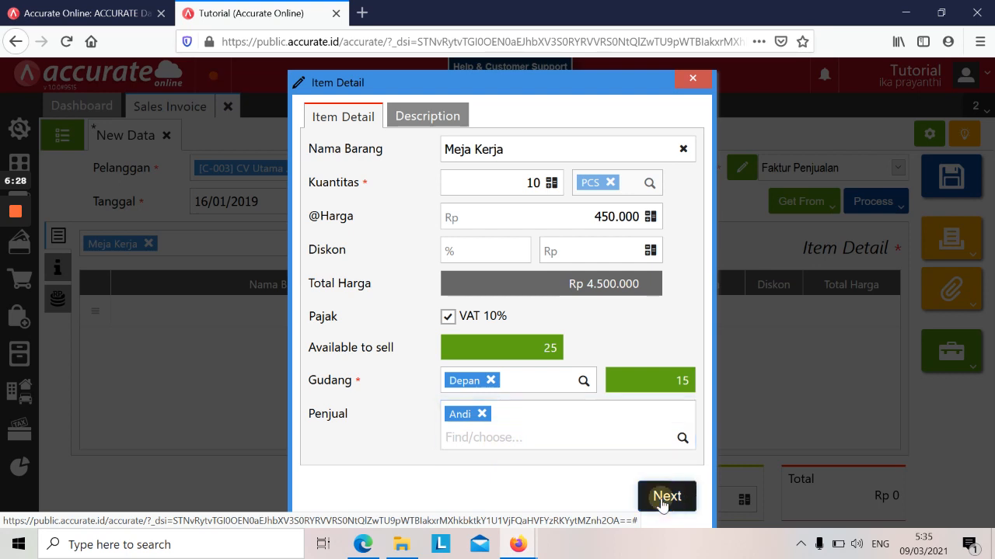
- Check the next item in the training PDF and add Meja Bundar to the invoice with quantity 10
{"action": "key", "text": "alt+Tab"}
{"action": "key", "text": "alt+Tab"}
{"action": "type", "text": "meja bunda"}
{"action": "key", "text": "BackSpace"}
{"action": "type", "text": "dar"}
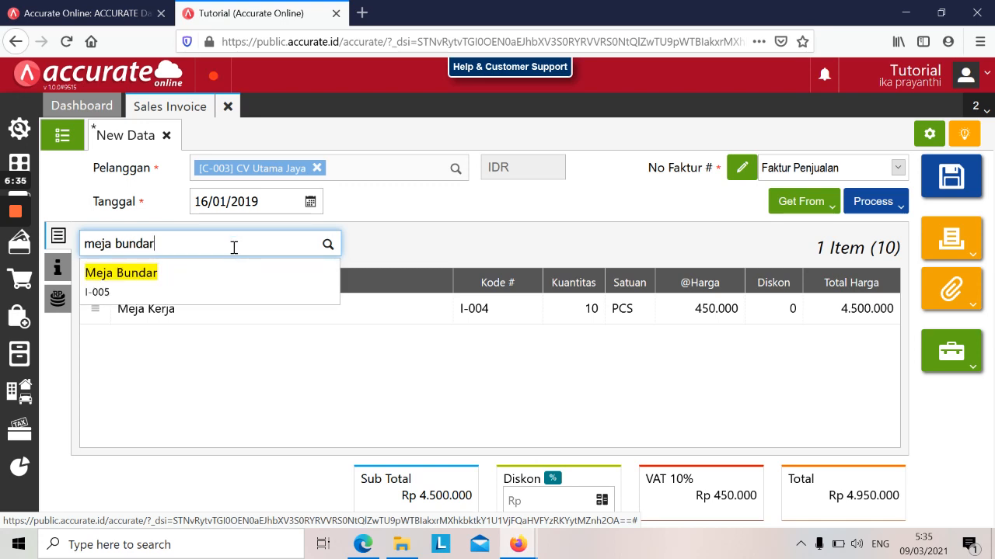
{"action": "left_click", "coordinate": [222, 273]}
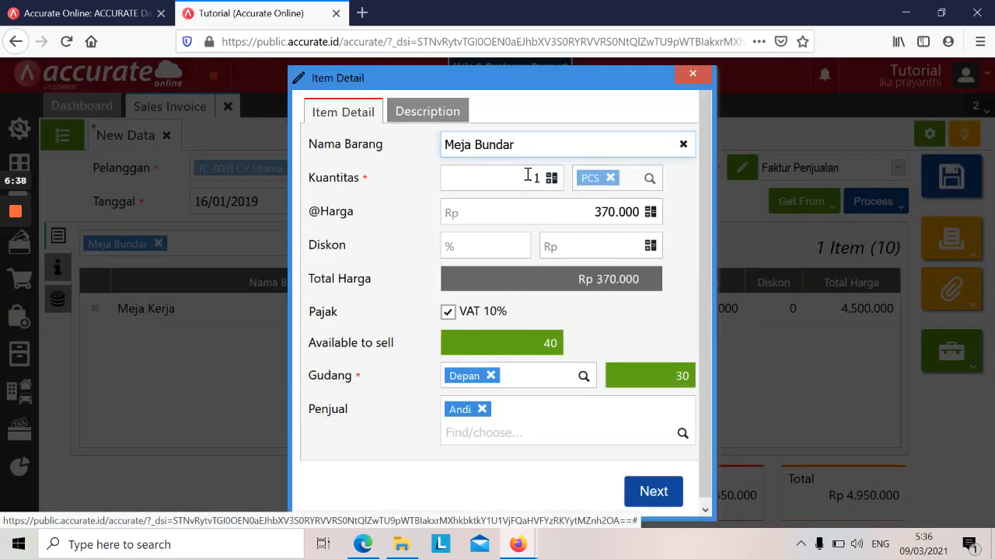
{"action": "left_click", "coordinate": [527, 174]}
{"action": "type", "text": "10"}
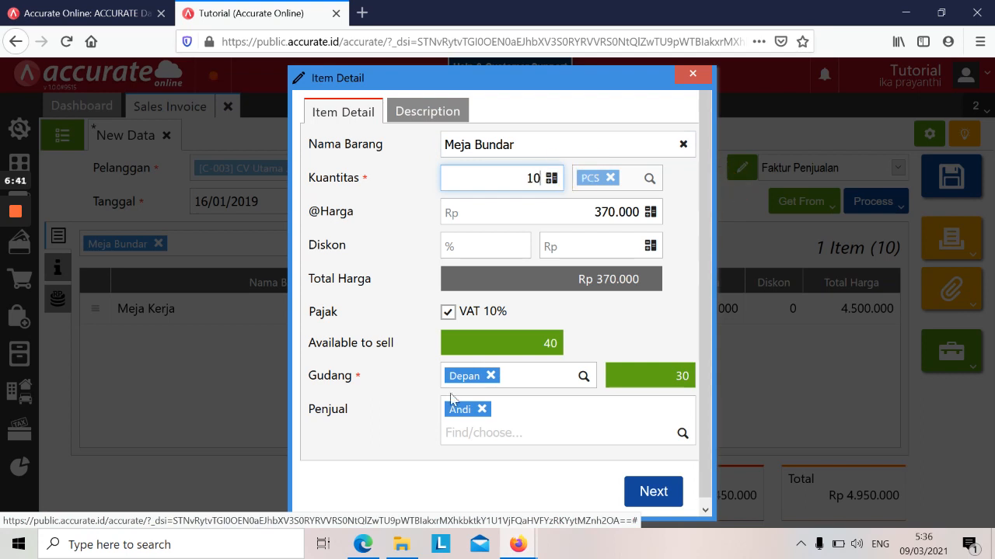
{"action": "left_click", "coordinate": [640, 498]}
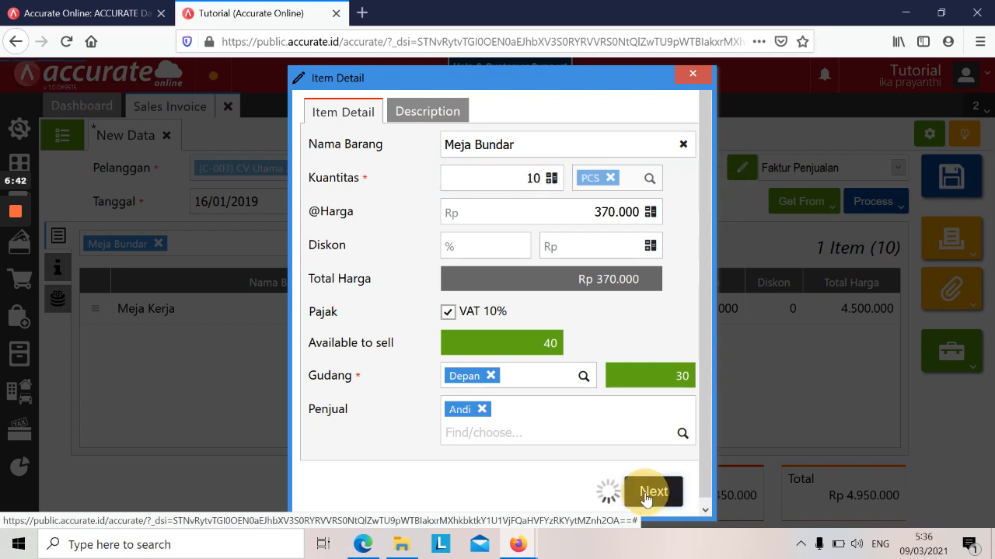
- Check the third item in the training PDF and add Meja Kaca to the invoice with quantity 10
{"action": "key", "text": "alt+Tab"}
{"action": "key", "text": "alt+Tab"}
{"action": "type", "text": "meja ka"}
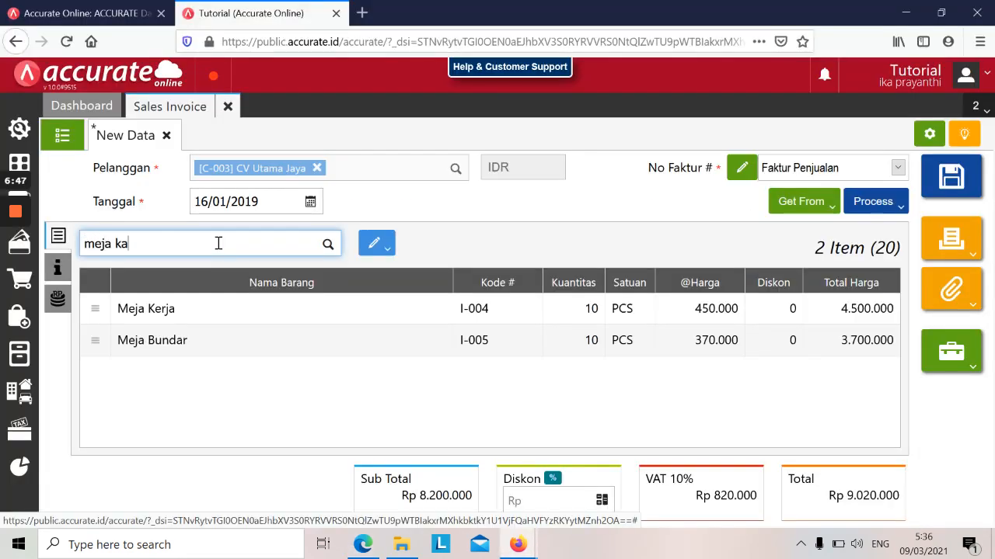
{"action": "type", "text": "ca"}
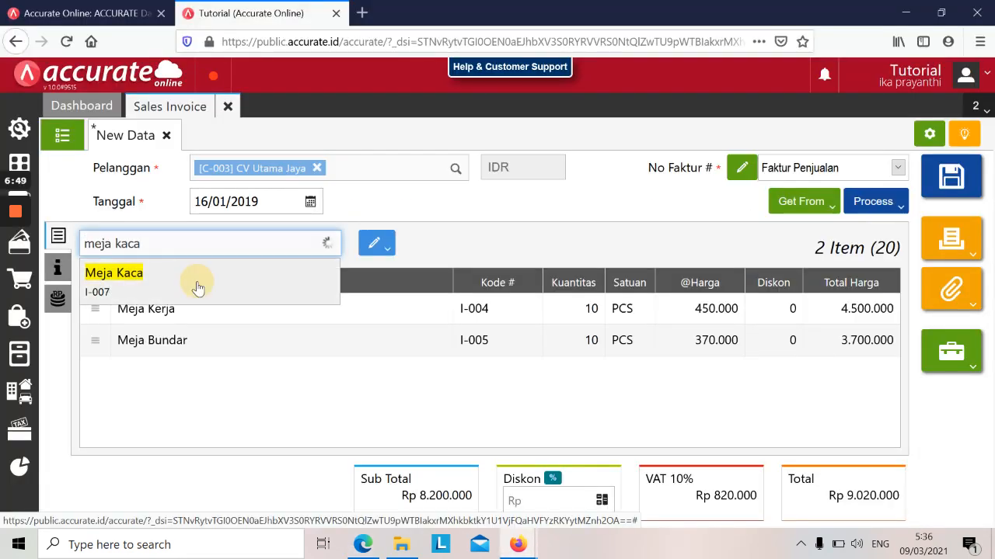
{"action": "left_click", "coordinate": [198, 288]}
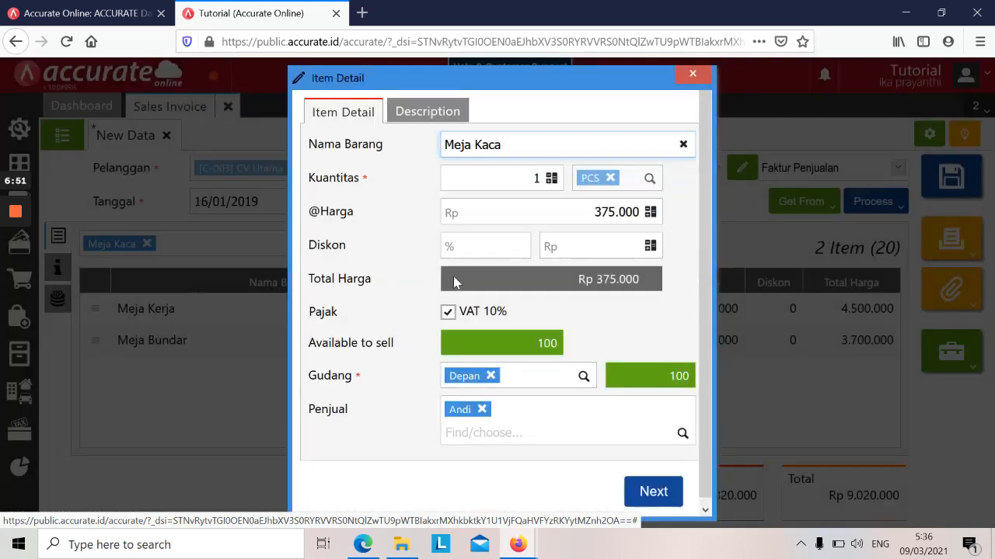
{"action": "left_click", "coordinate": [544, 178]}
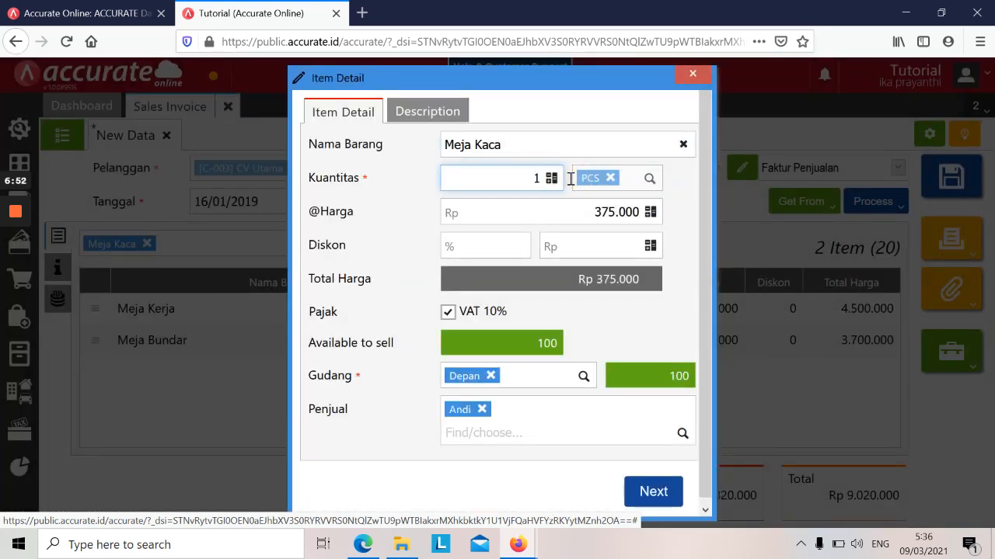
{"action": "type", "text": "0"}
{"action": "left_click", "coordinate": [653, 493]}
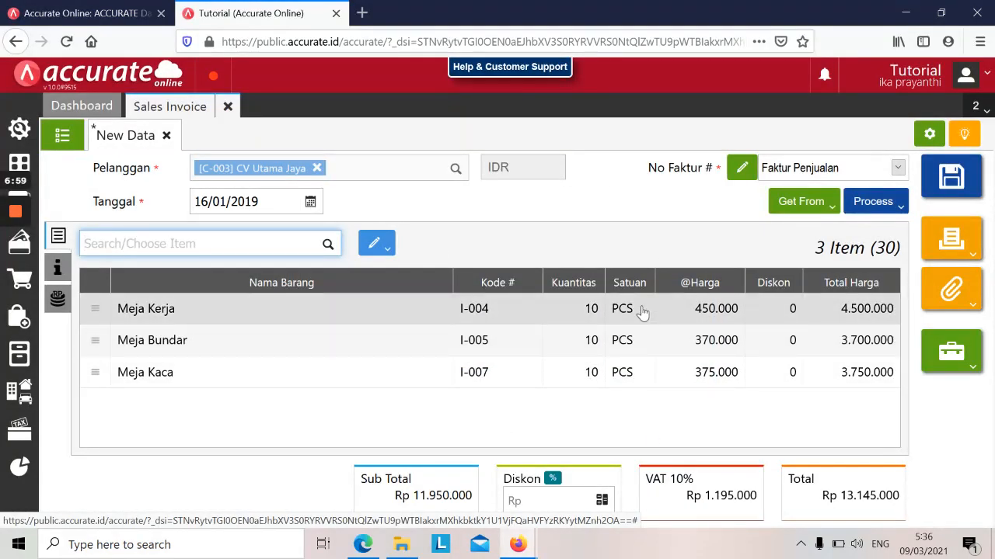
- Check the invoice discount in the training PDF and apply a 2% discount to the whole invoice
{"action": "key", "text": "alt+Tab"}
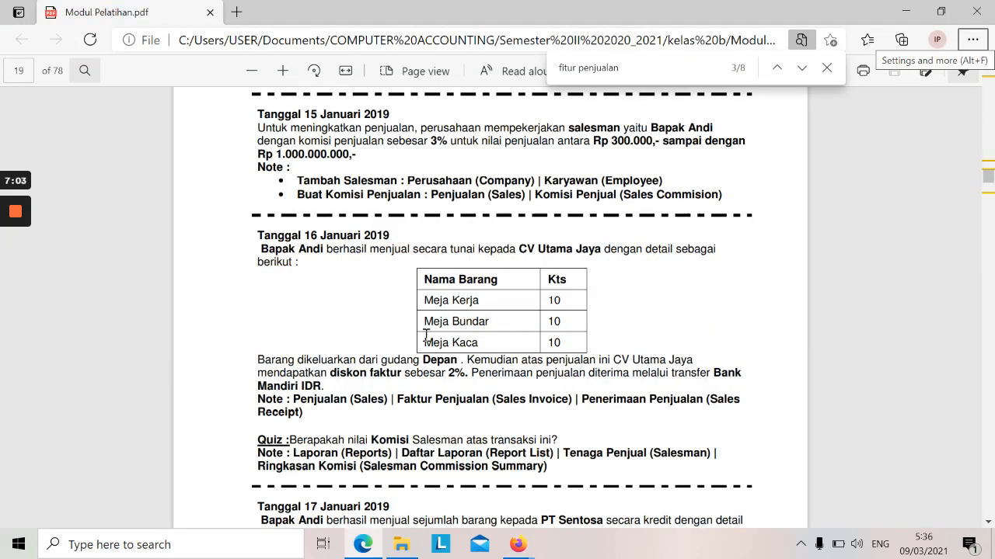
{"action": "key", "text": "alt+Tab"}
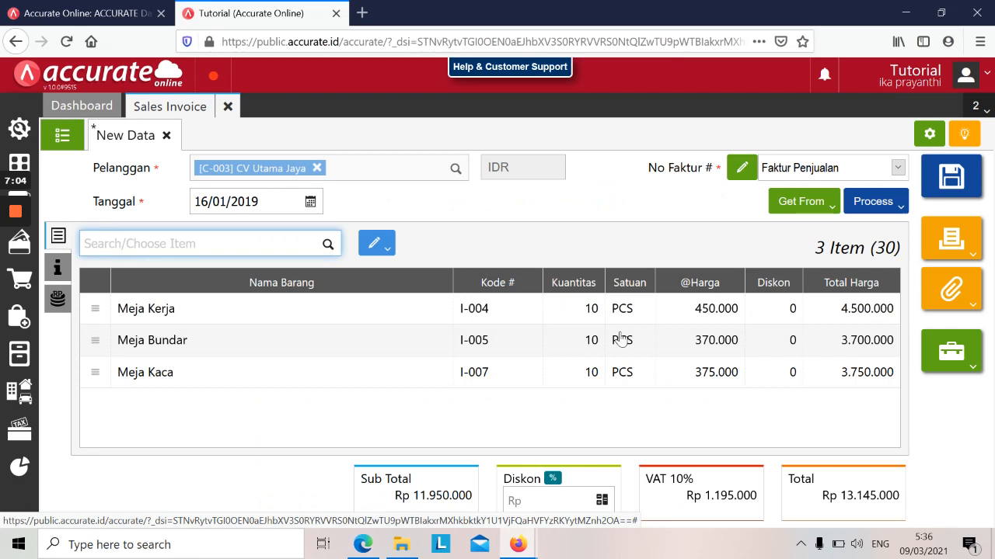
{"action": "key", "text": "alt+Tab"}
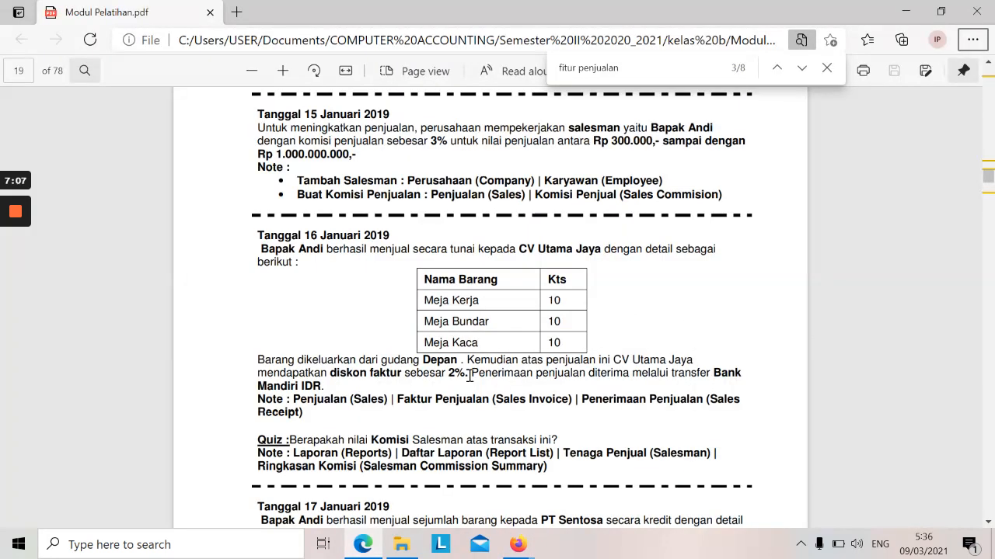
{"action": "key", "text": "alt+Tab"}
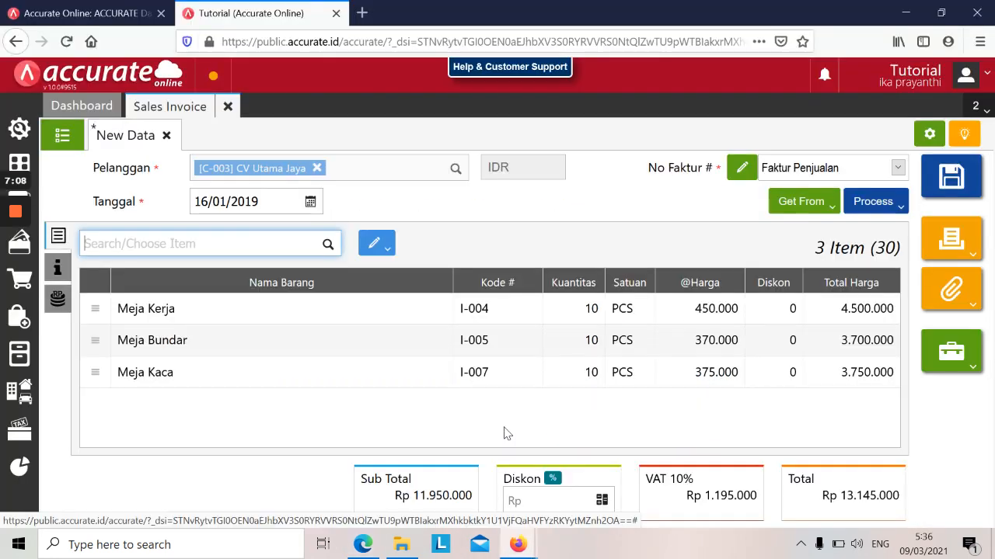
{"action": "left_click", "coordinate": [553, 480]}
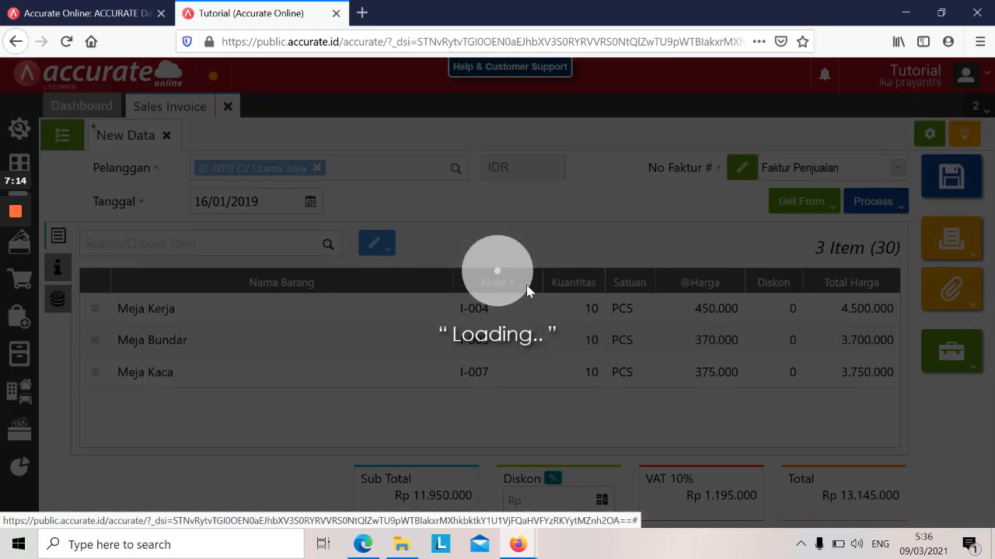
{"action": "type", "text": "1"}
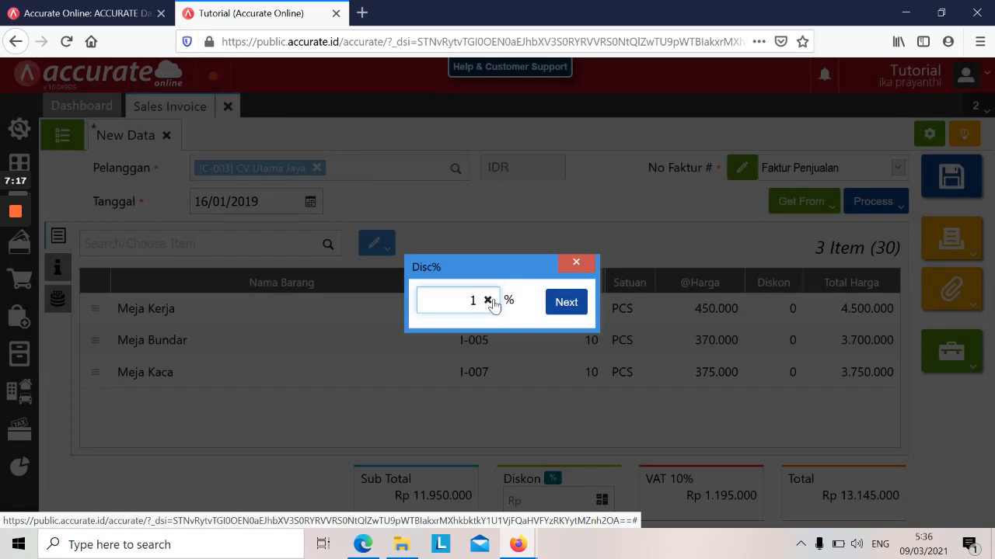
{"action": "left_click", "coordinate": [488, 300]}
{"action": "type", "text": "2"}
{"action": "left_click", "coordinate": [564, 308]}
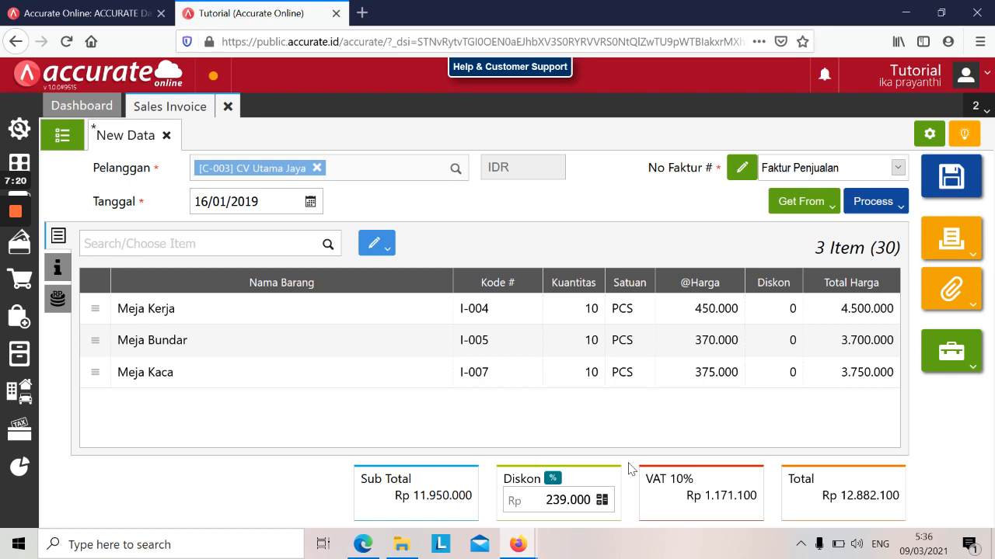
- Check the payment terms in the training PDF, then process the invoice to payment with Bank Transfer as the payment method
{"action": "key", "text": "alt+Tab"}
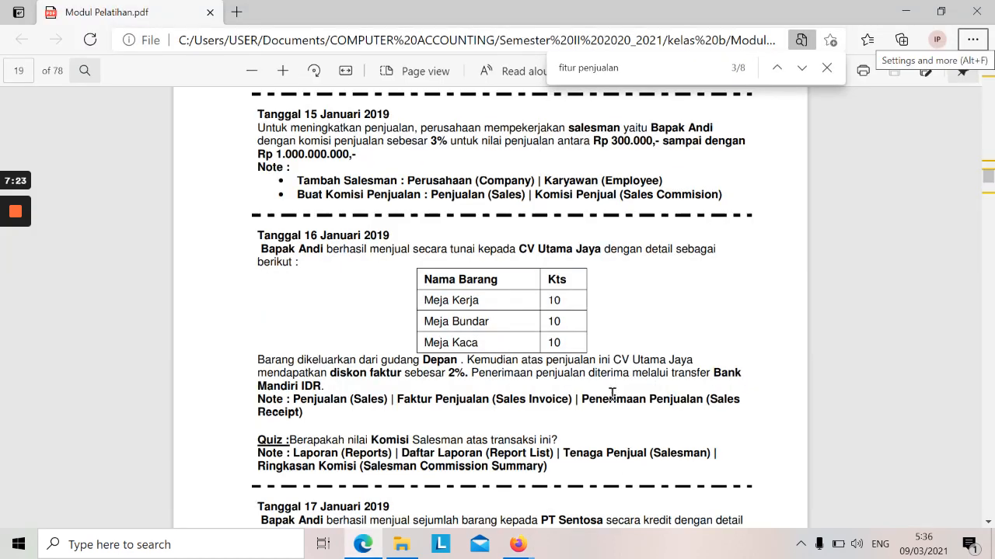
{"action": "key", "text": "alt+Tab"}
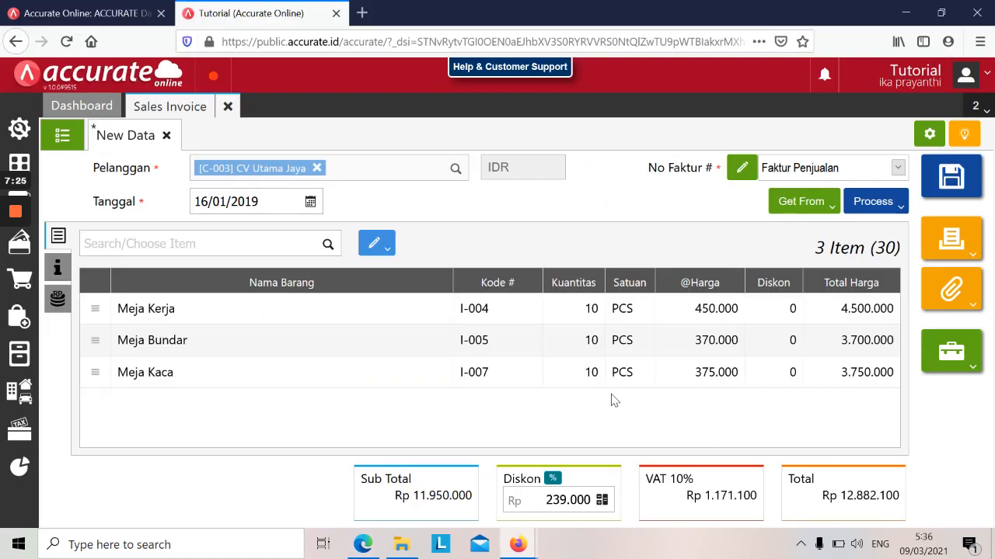
{"action": "left_click", "coordinate": [890, 207]}
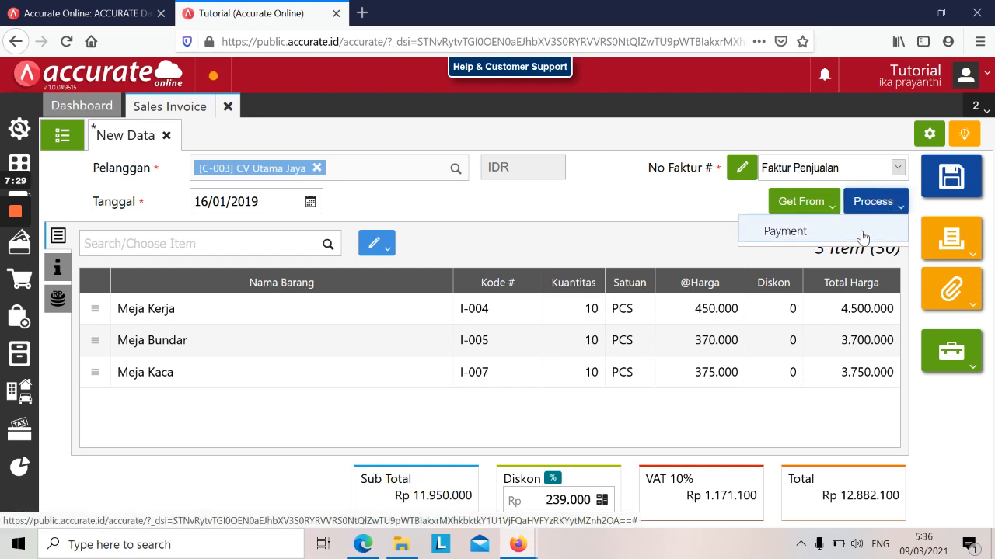
{"action": "left_click", "coordinate": [785, 231]}
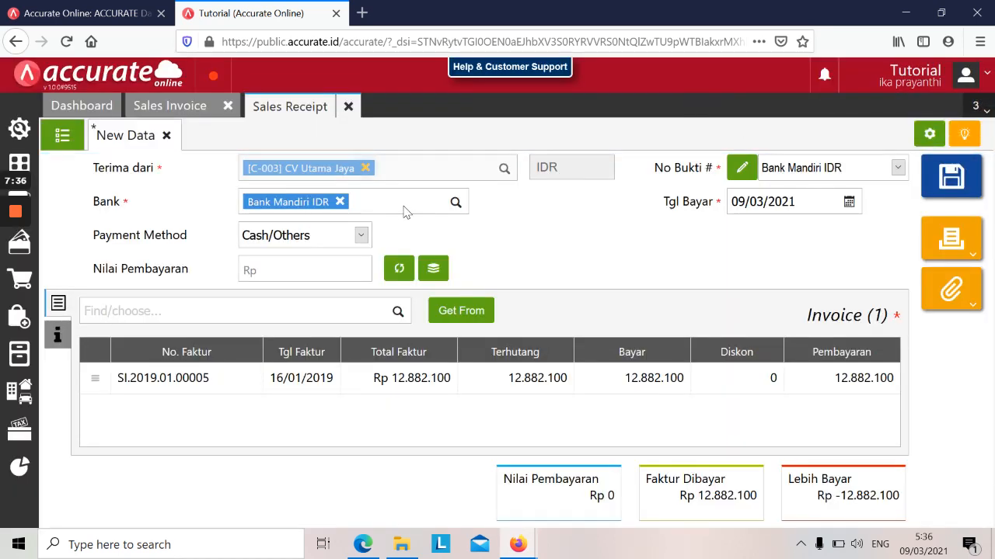
{"action": "left_click", "coordinate": [361, 235]}
{"action": "left_click", "coordinate": [325, 303]}
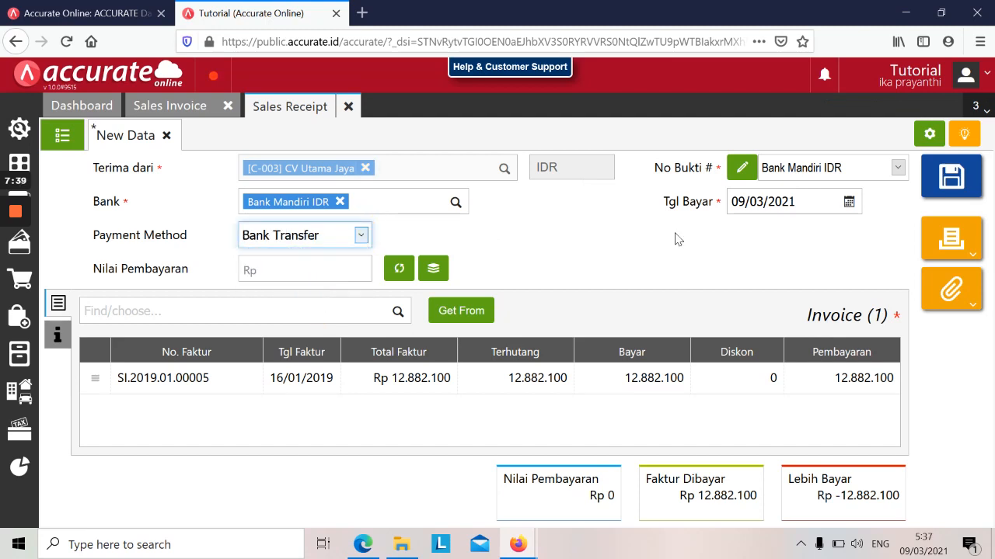
- Check the transaction date in the training PDF and set the sales receipt's payment date to 16/01/2019
{"action": "left_click", "coordinate": [807, 206]}
{"action": "key", "text": "alt+Tab"}
{"action": "key", "text": "alt+Tab"}
{"action": "type", "text": "16/0"}
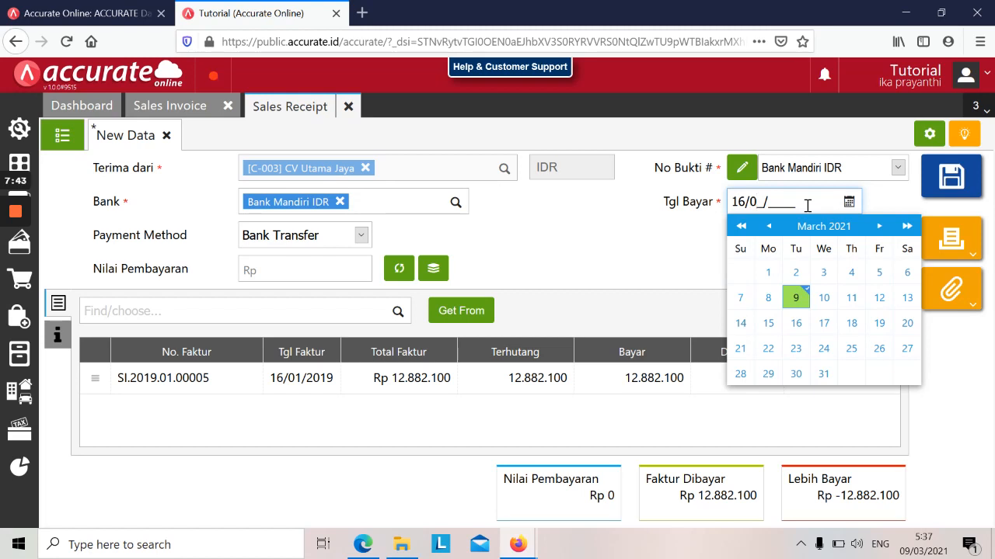
{"action": "type", "text": "1/2019"}
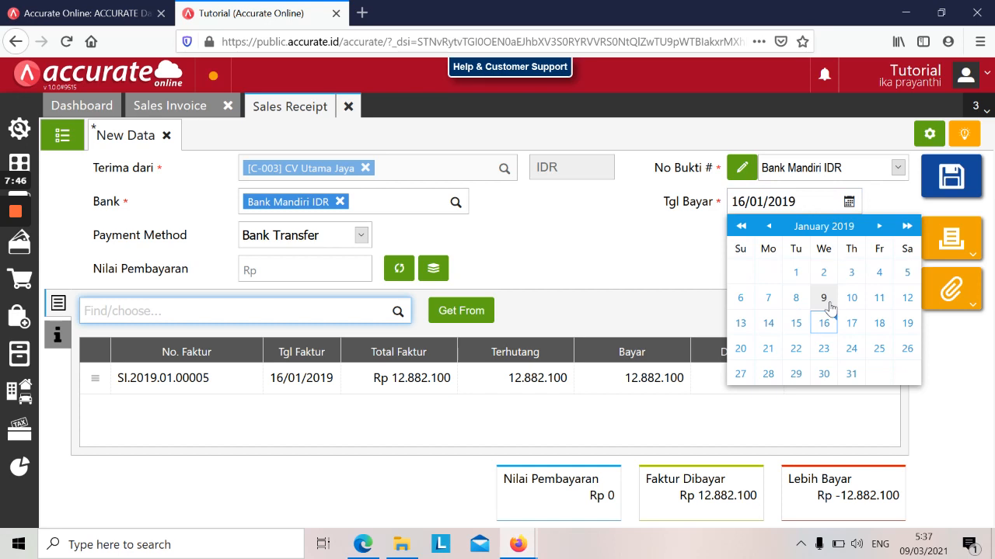
{"action": "left_click", "coordinate": [824, 324]}
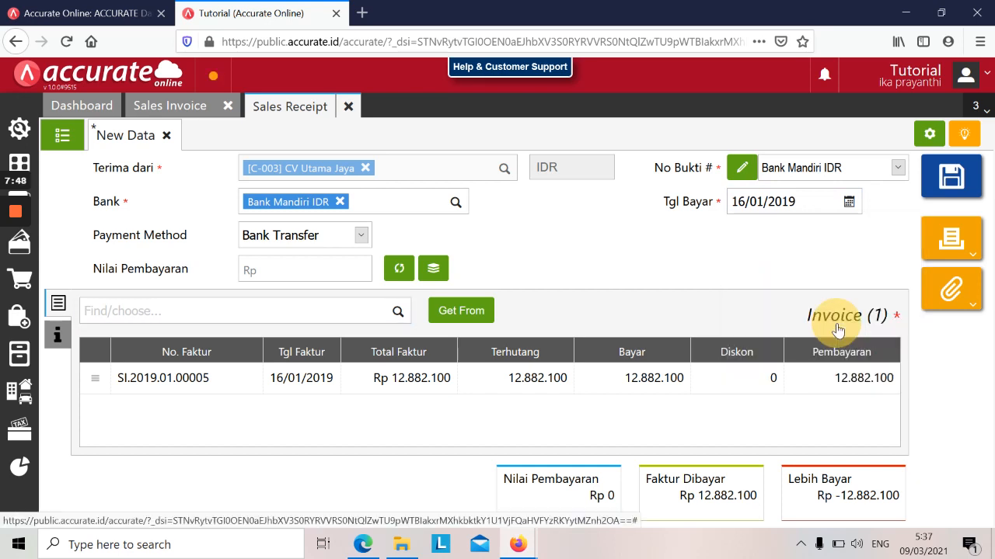
- Fill in the payment amount from the invoice total, Rp 12.882.100, and save the sales receipt
{"action": "left_click", "coordinate": [399, 271]}
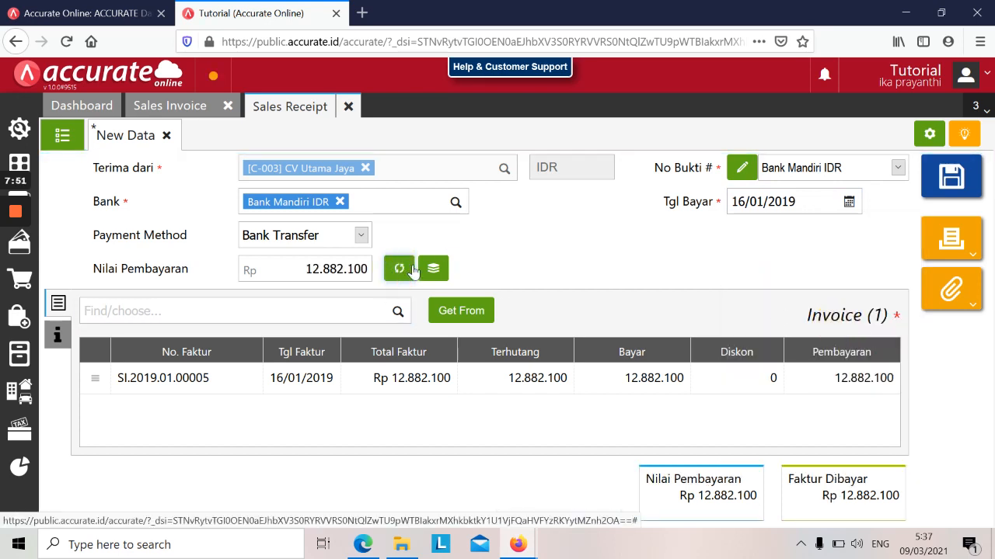
{"action": "key", "text": "alt+Tab"}
{"action": "key", "text": "alt+Tab"}
{"action": "left_click", "coordinate": [963, 176]}
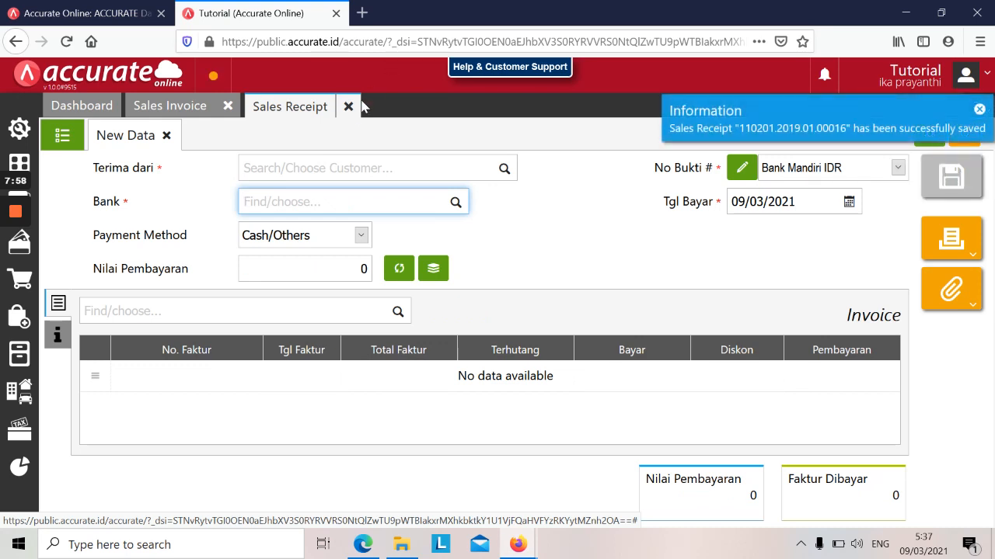
- Read the salesman commission quiz in the training PDF, then open the Salesman reports in Accurate Online's report list
{"action": "key", "text": "alt+Tab"}
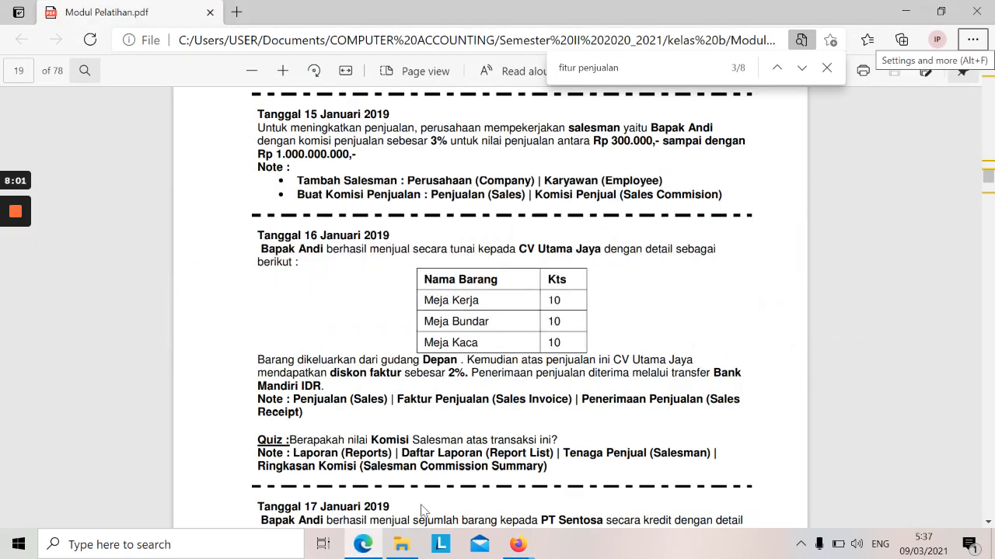
{"action": "key", "text": "alt+f"}
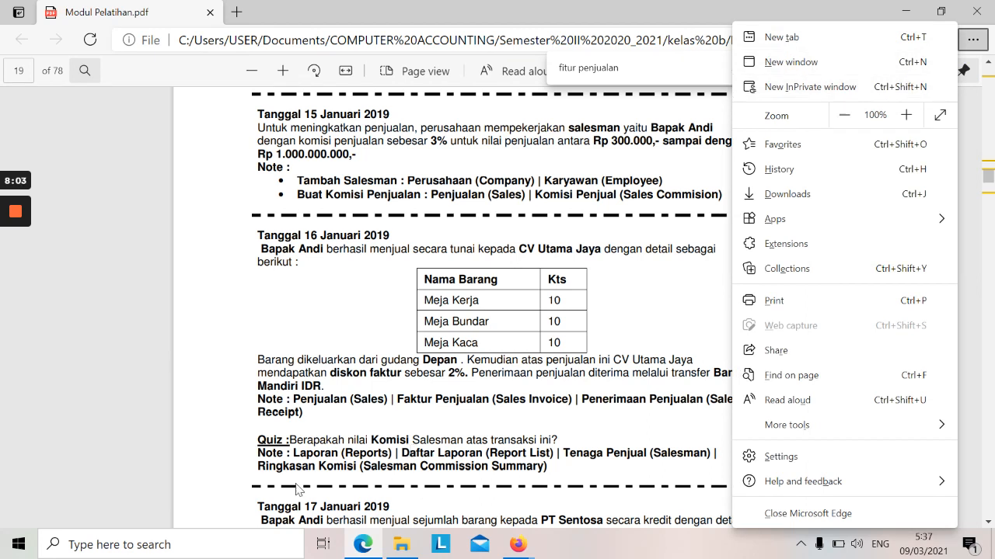
{"action": "left_click", "coordinate": [404, 426]}
{"action": "scroll", "coordinate": [404, 426], "scroll_direction": "down", "scroll_amount": 3}
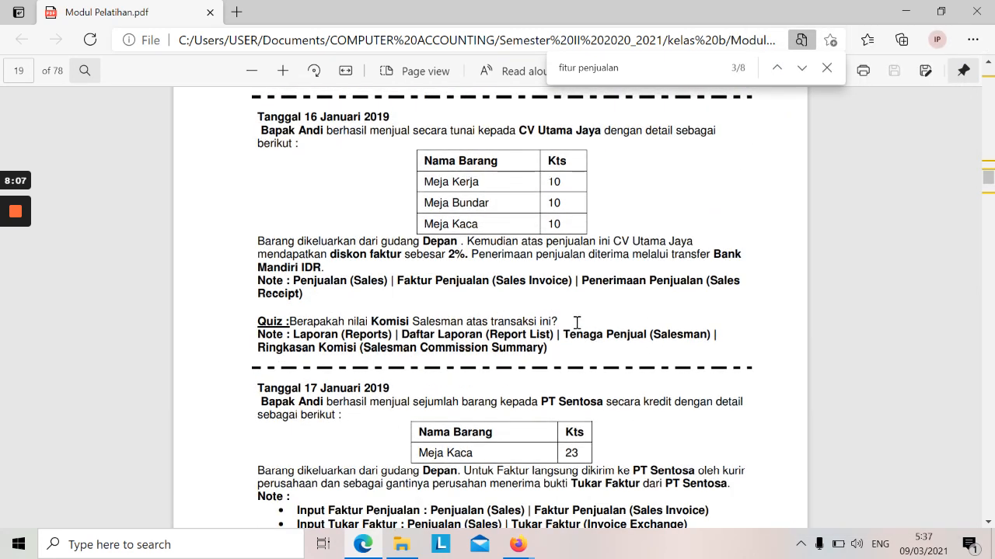
{"action": "key", "text": "alt+Tab"}
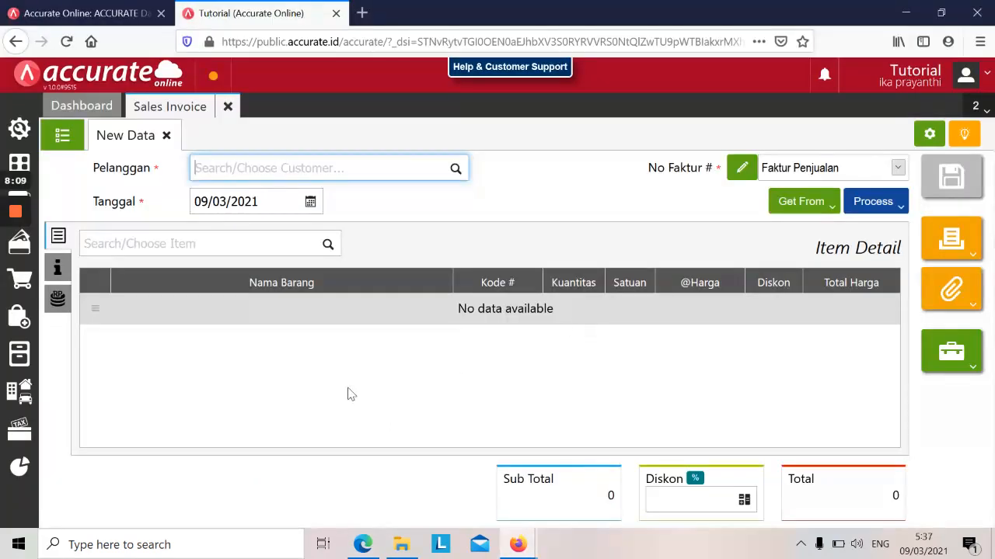
{"action": "left_click", "coordinate": [29, 476]}
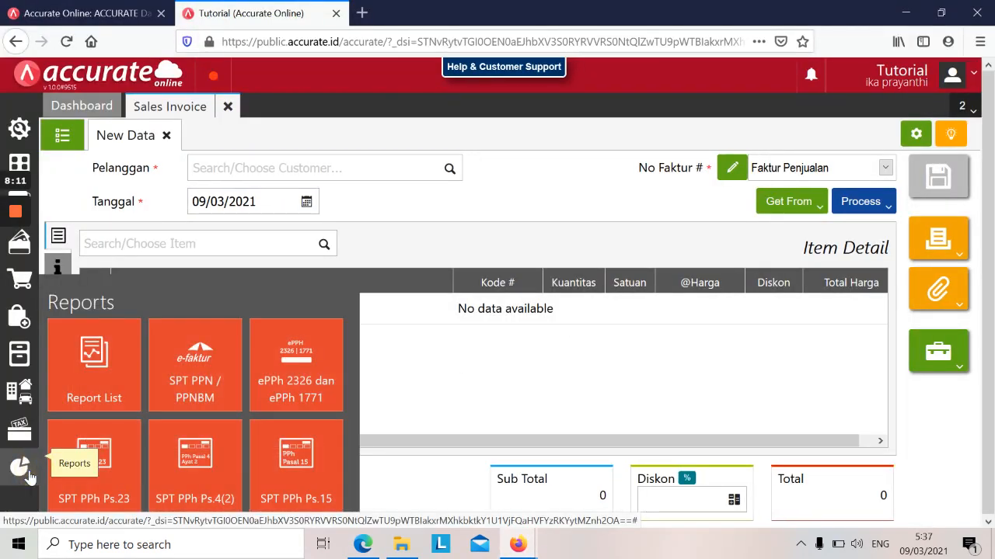
{"action": "left_click", "coordinate": [83, 342]}
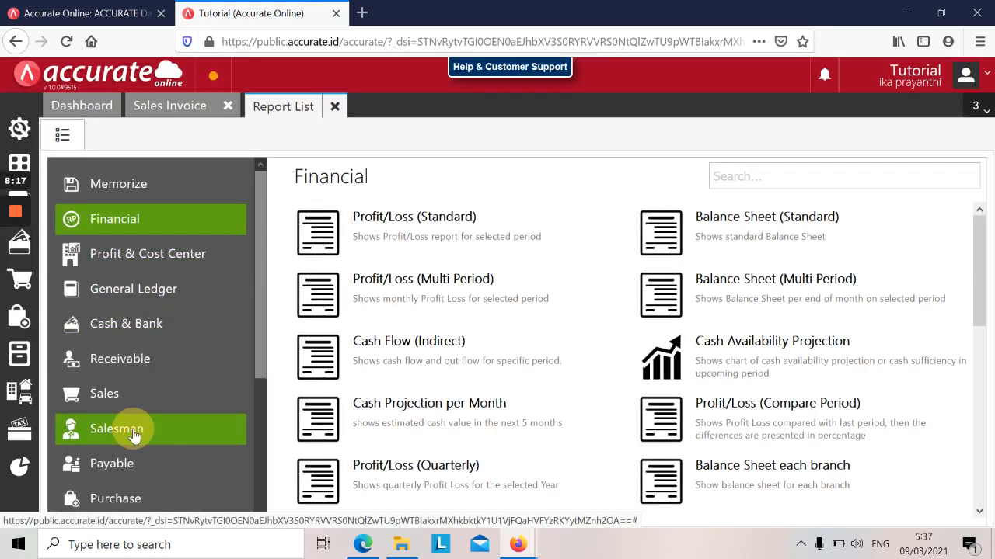
{"action": "left_click", "coordinate": [133, 434]}
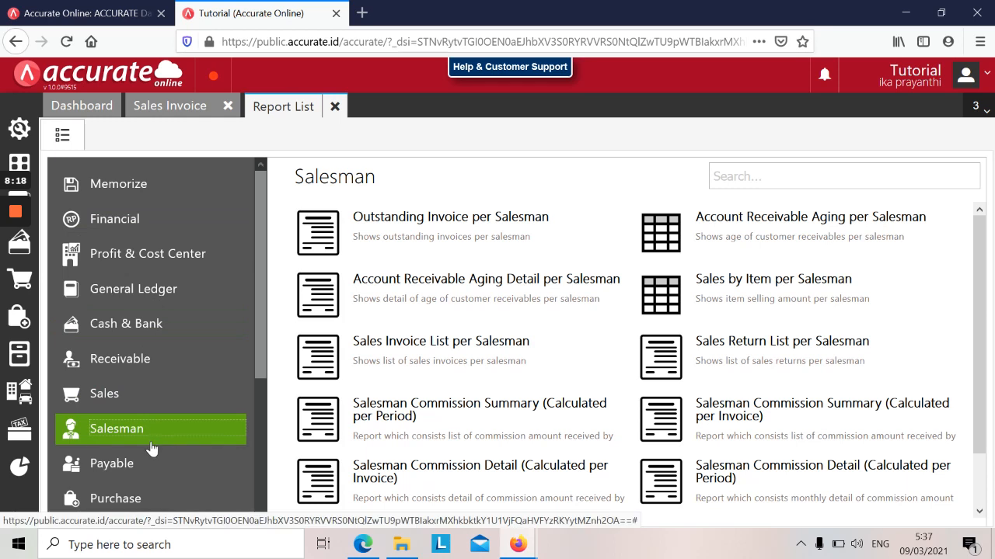
- Show the Salesman Commission Summary (Calculated per Period) report for January 2019
{"action": "left_click", "coordinate": [979, 512]}
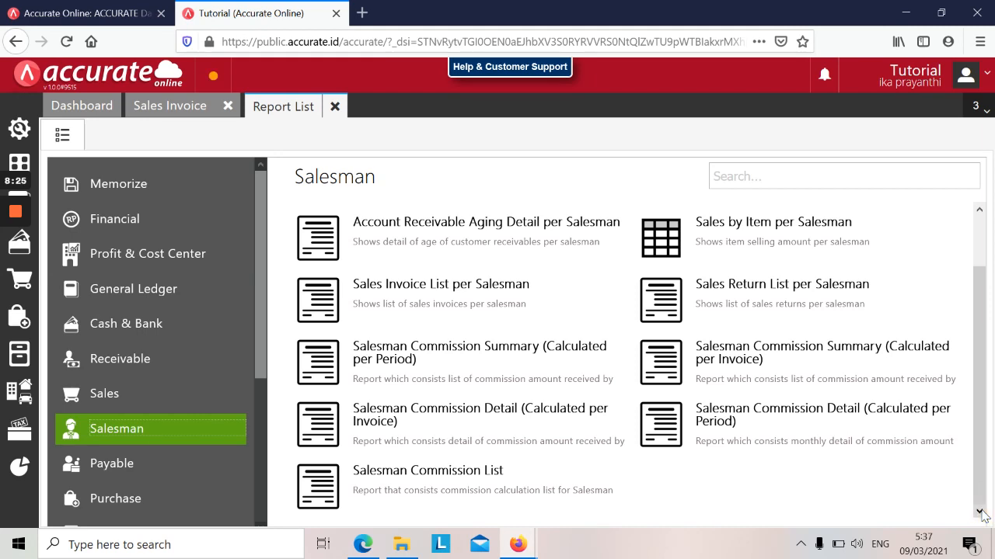
{"action": "left_click", "coordinate": [432, 362]}
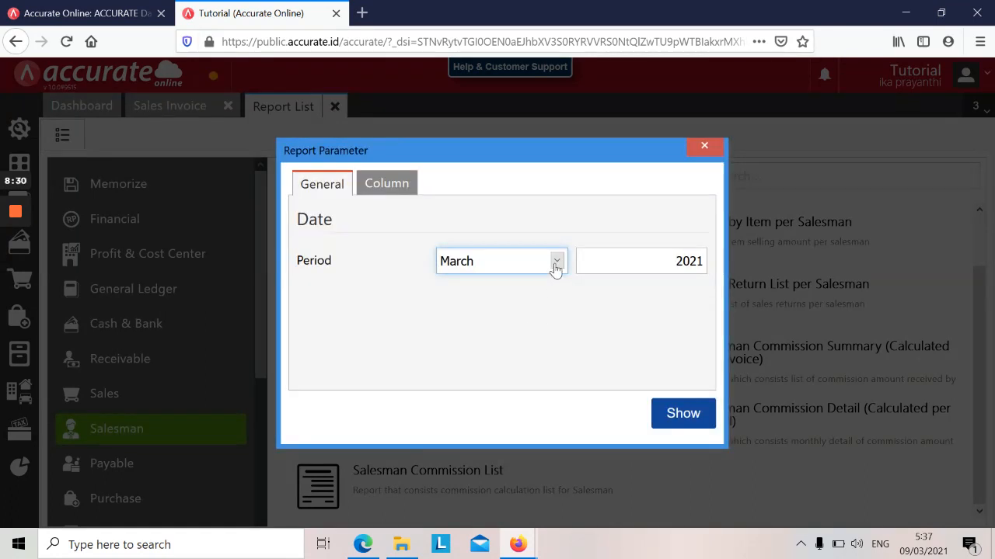
{"action": "left_click", "coordinate": [556, 264]}
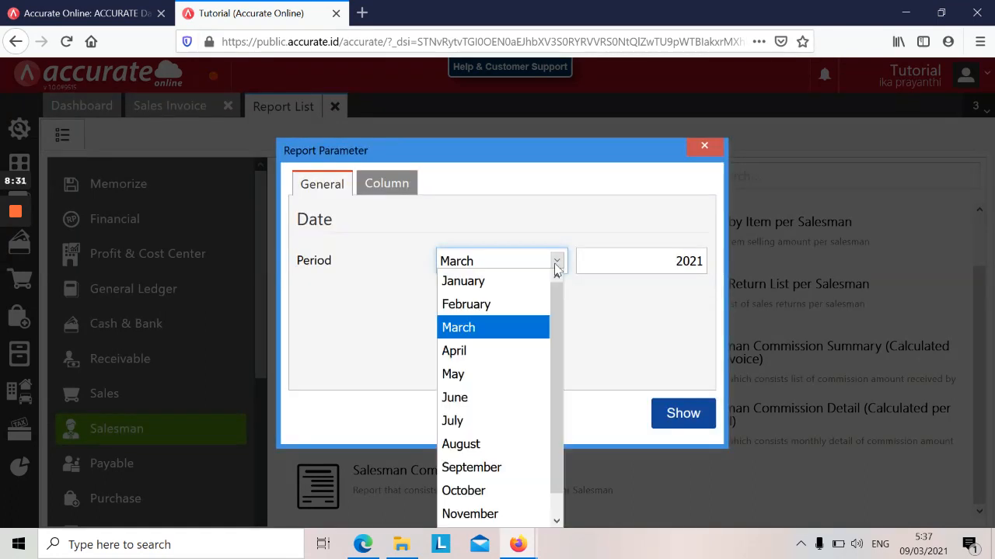
{"action": "left_click", "coordinate": [520, 281]}
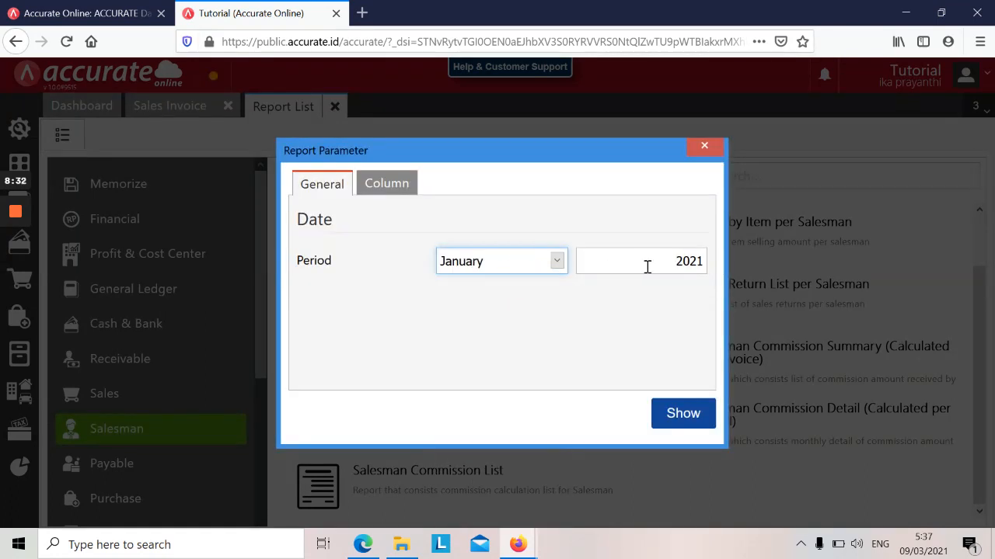
{"action": "left_click", "coordinate": [648, 267]}
{"action": "type", "text": "2019"}
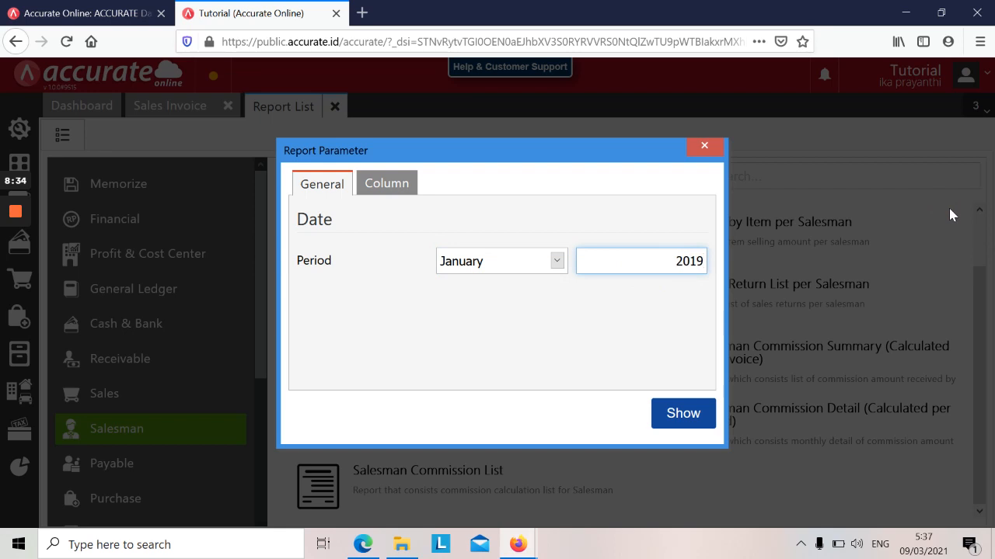
{"action": "left_click", "coordinate": [683, 415]}
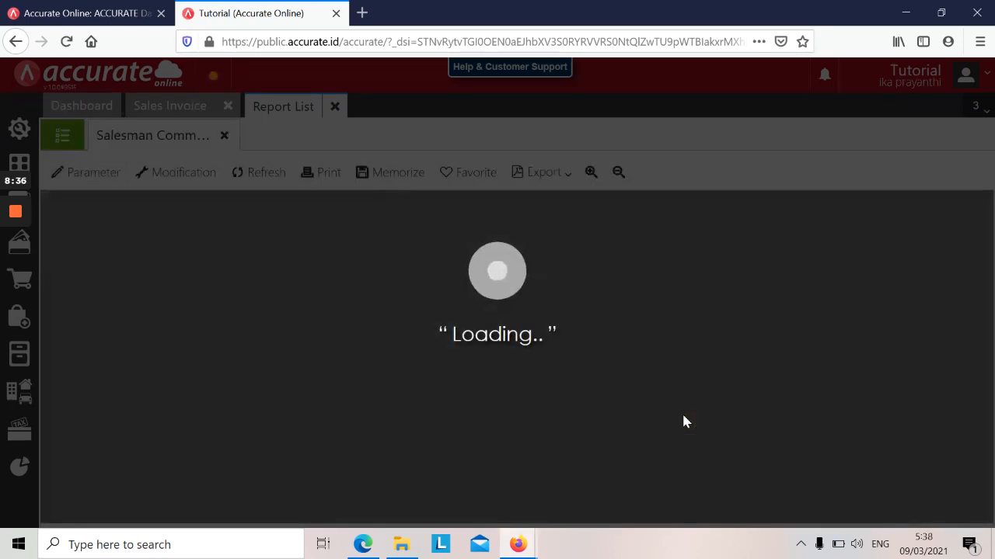
- Examine the salesman's commission amount in the January 2019 summary report
{"action": "key", "text": "ctrl+plus"}
{"action": "key", "text": "ctrl+plus"}
{"action": "key", "text": "ctrl+plus"}
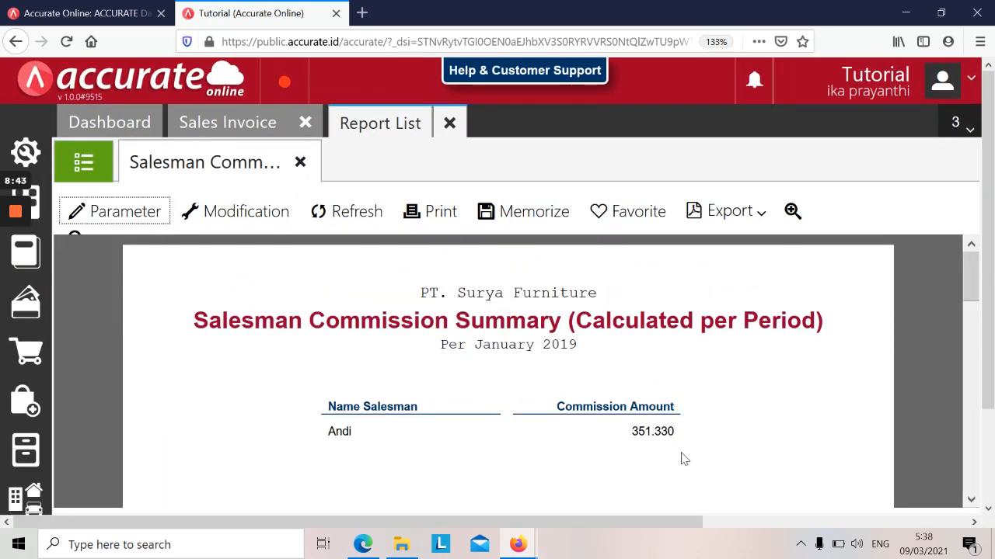
{"action": "key", "text": "ctrl+minus"}
{"action": "key", "text": "ctrl+minus"}
{"action": "key", "text": "ctrl+minus"}
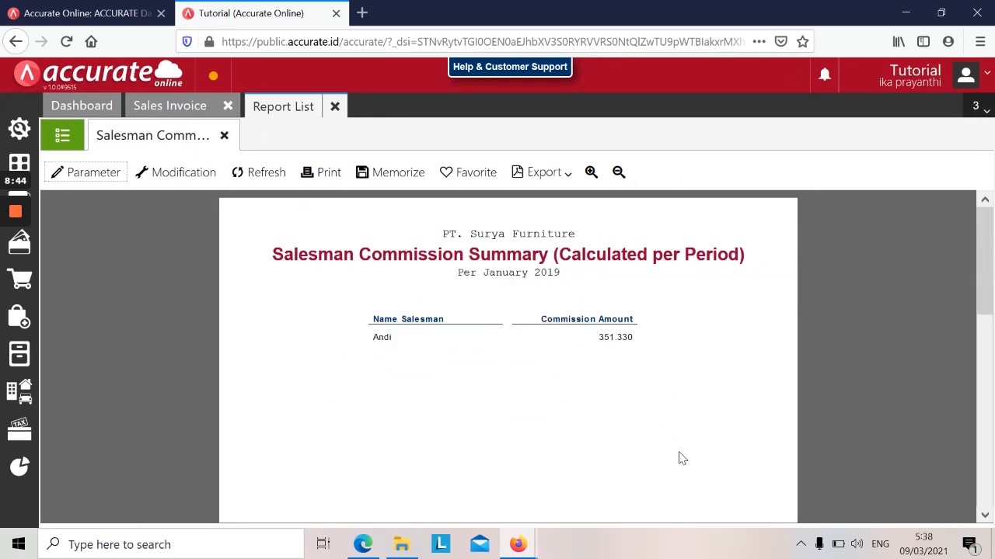
{"action": "key", "text": "ctrl+minus"}
{"action": "key", "text": "ctrl+plus"}
- Review the commission quiz in the training PDF, then return to Accurate Online and close the report list
{"action": "key", "text": "alt+Tab"}
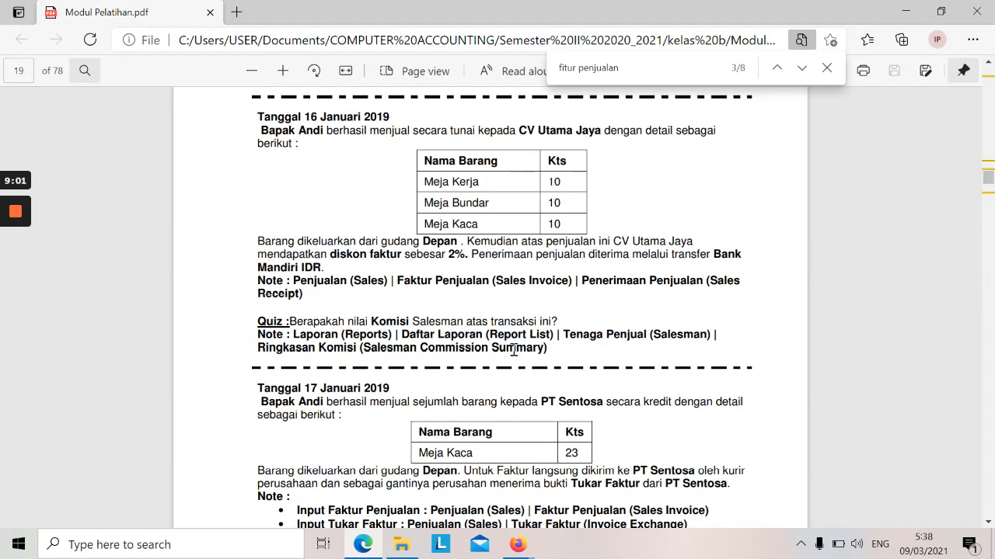
{"action": "scroll", "coordinate": [515, 355], "scroll_direction": "down", "scroll_amount": 3}
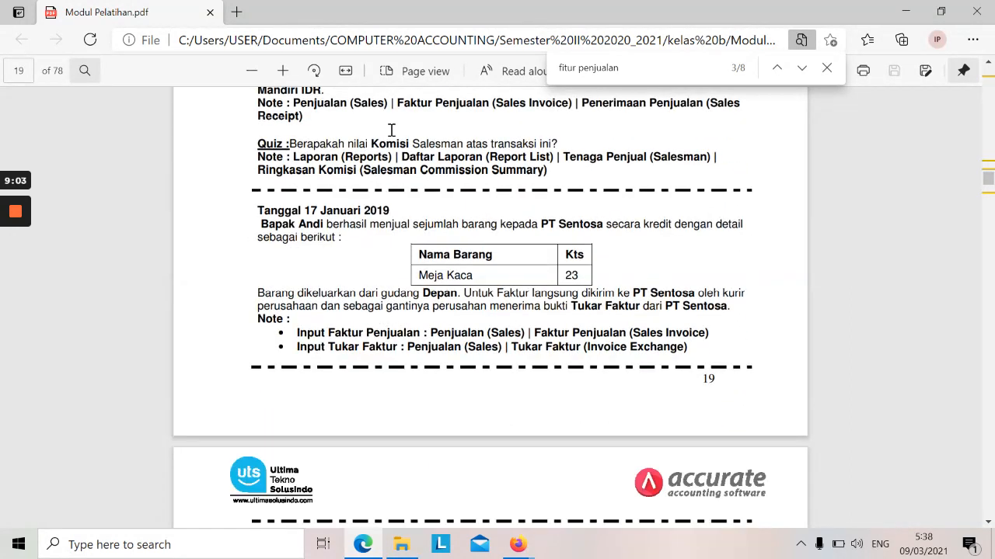
{"action": "key", "text": "alt+Tab"}
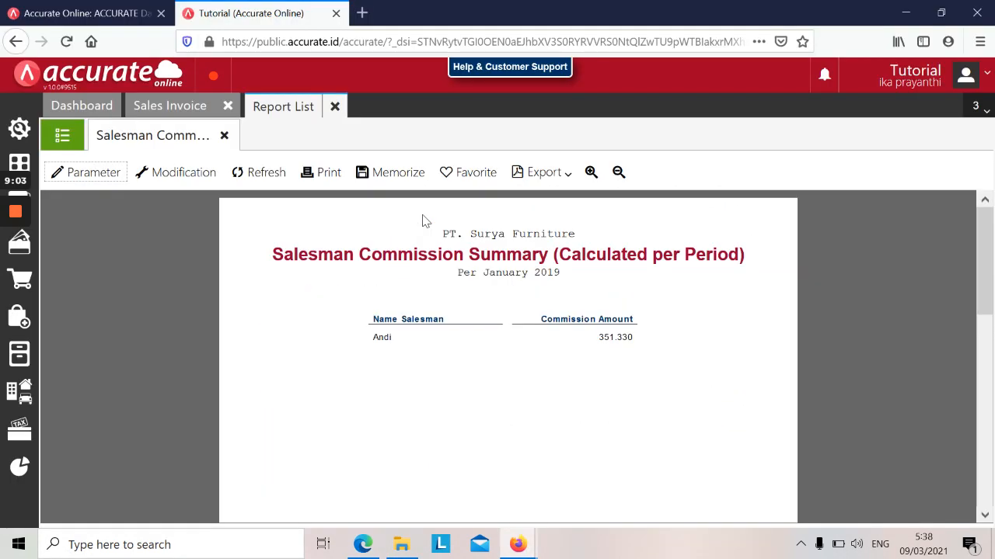
{"action": "left_click", "coordinate": [334, 106]}
- Switch to the training PDF and read the 17 January 2019 credit sale exercise for PT Sentosa
{"action": "key", "text": "alt+Tab"}
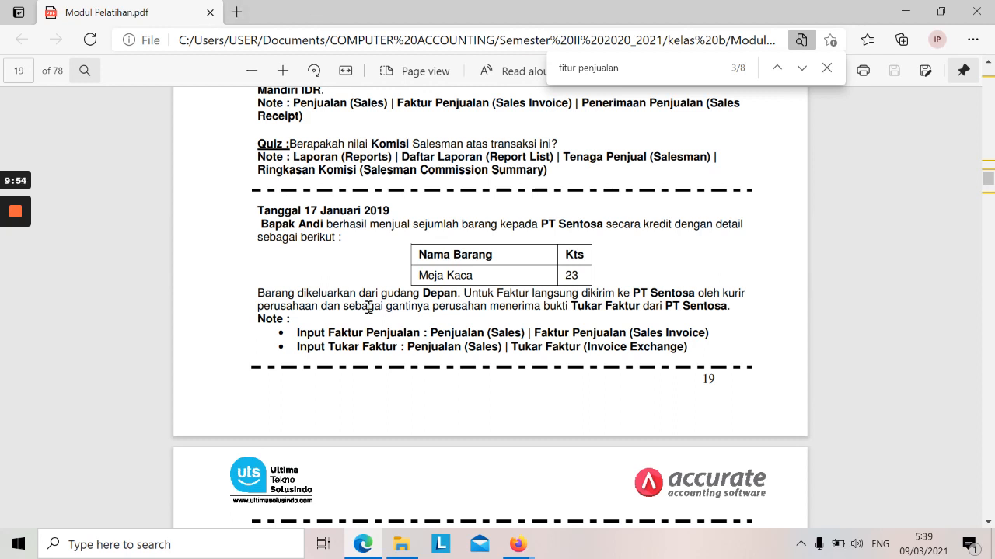
{"action": "scroll", "coordinate": [438, 325], "scroll_direction": "down", "scroll_amount": 3}
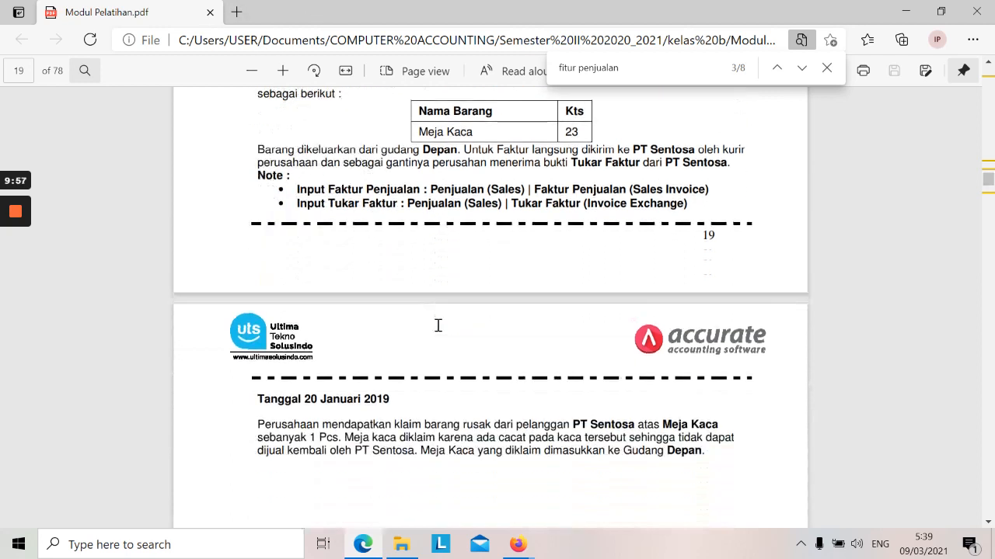
{"action": "scroll", "coordinate": [438, 326], "scroll_direction": "up", "scroll_amount": 2}
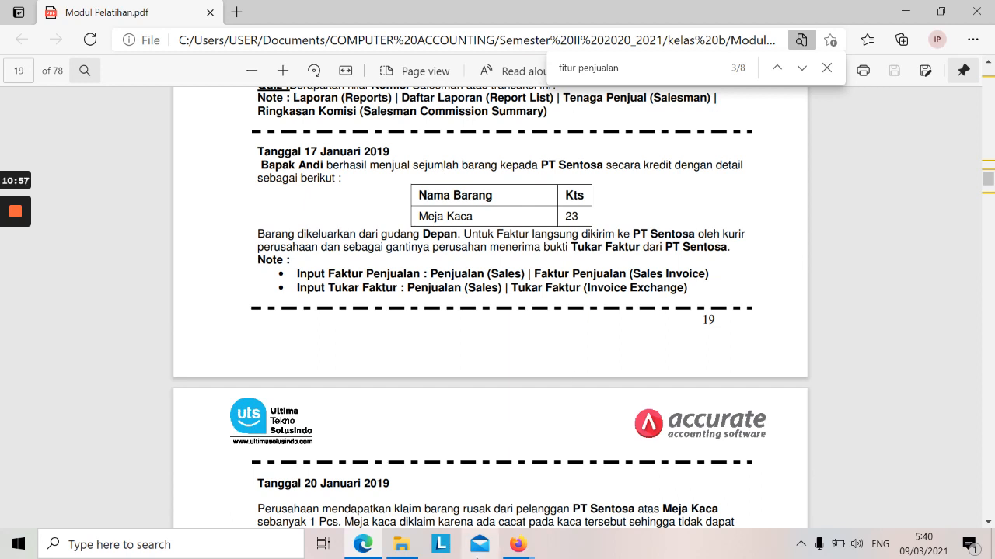
- Switch to Accurate Online, enable the Exchange Invoice sales feature in the preferences and save them
{"action": "mouse_move", "coordinate": [518, 544]}
{"action": "left_click", "coordinate": [535, 474]}
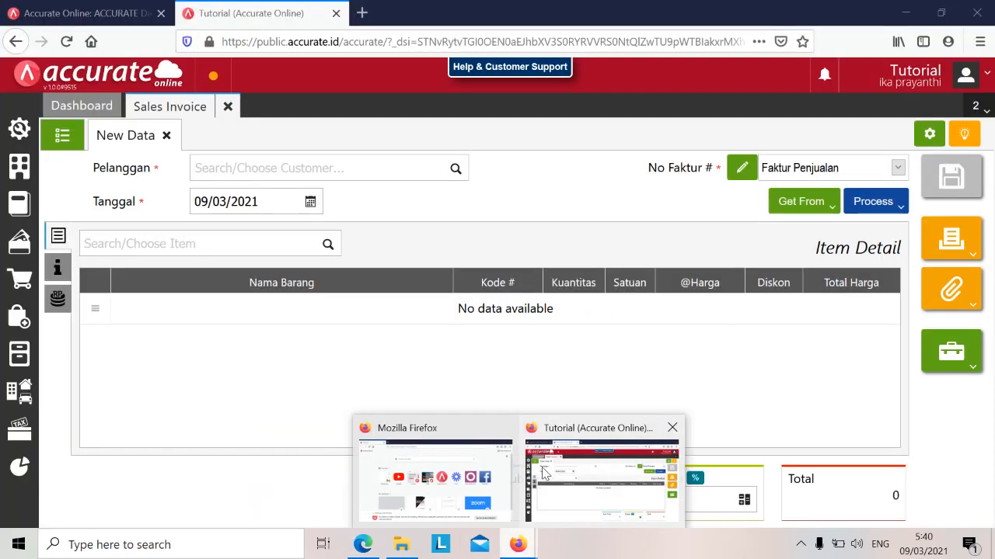
{"action": "left_click", "coordinate": [20, 129]}
{"action": "left_click", "coordinate": [88, 189]}
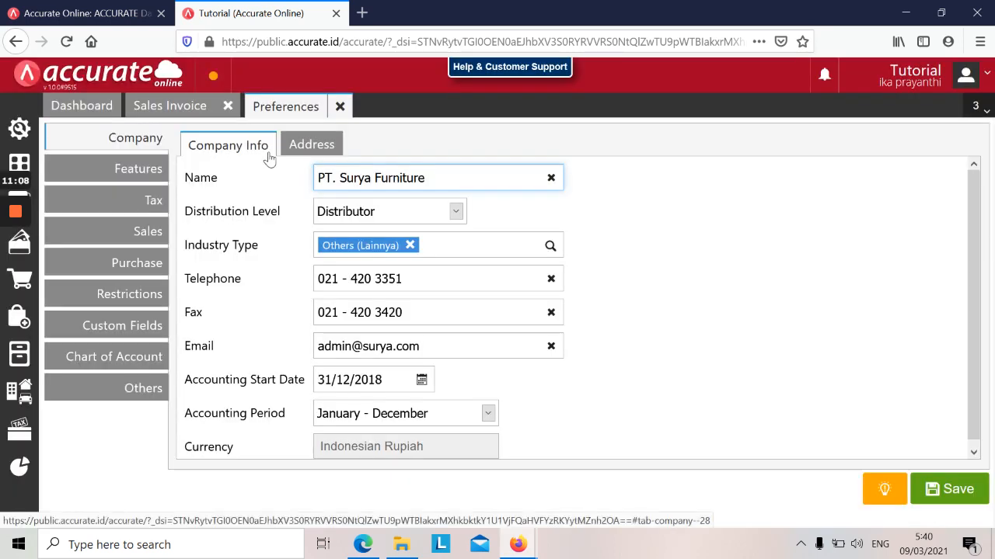
{"action": "left_click", "coordinate": [133, 177]}
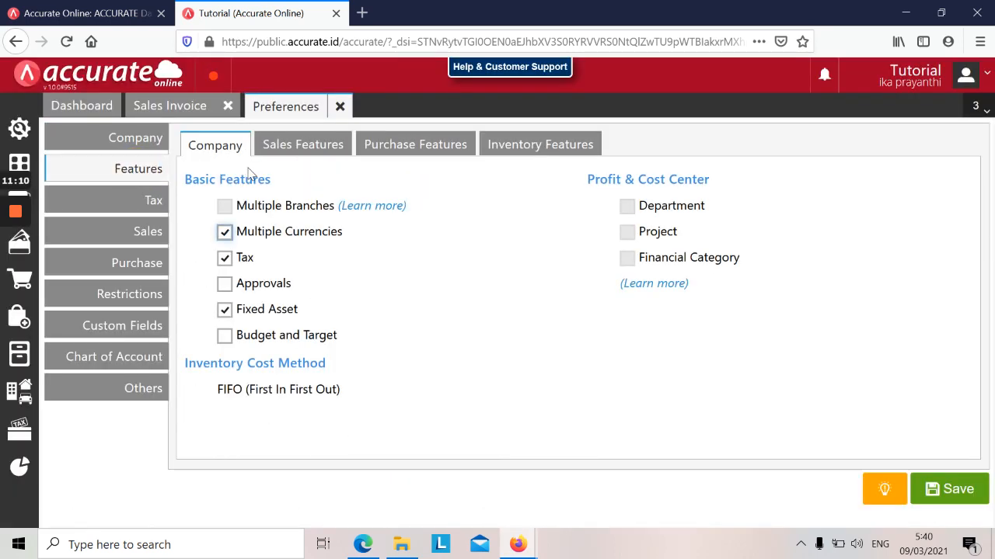
{"action": "left_click", "coordinate": [281, 156]}
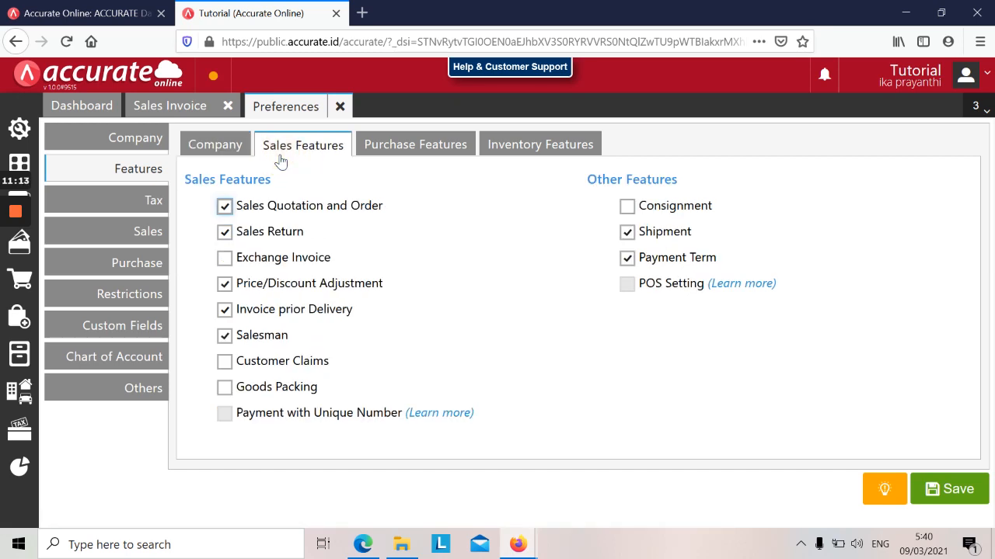
{"action": "left_click", "coordinate": [225, 258]}
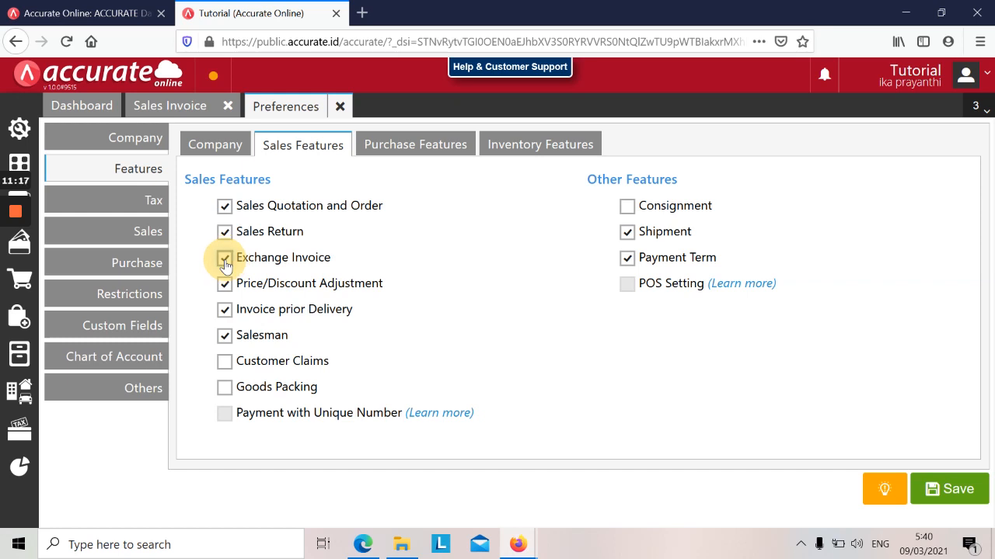
{"action": "left_click", "coordinate": [955, 487]}
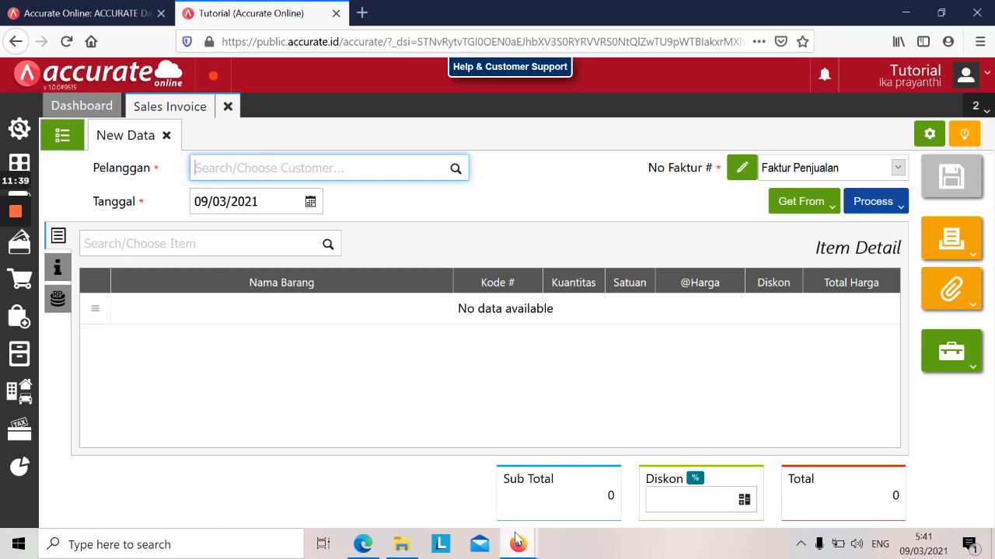
- Check the customer in the training PDF and choose PT Sentosa as the new sales invoice's customer
{"action": "left_click", "coordinate": [364, 544]}
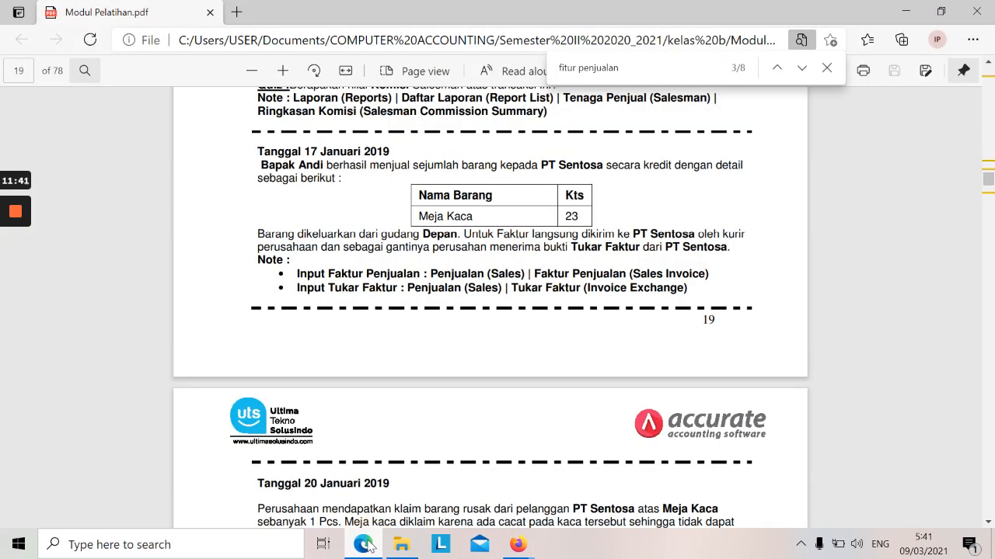
{"action": "key", "text": "alt+Tab"}
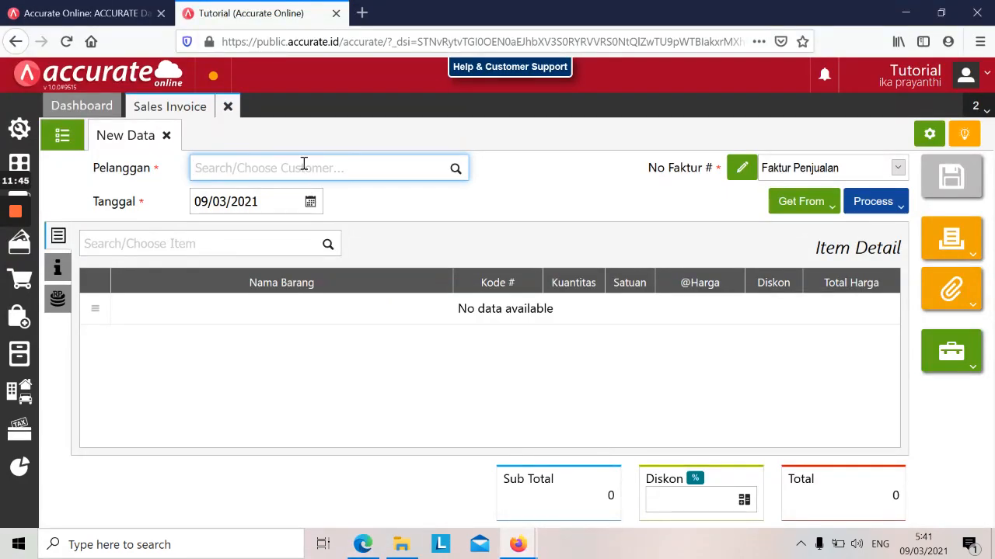
{"action": "key", "text": "alt+Tab"}
{"action": "key", "text": "alt+Tab"}
{"action": "type", "text": "sent"}
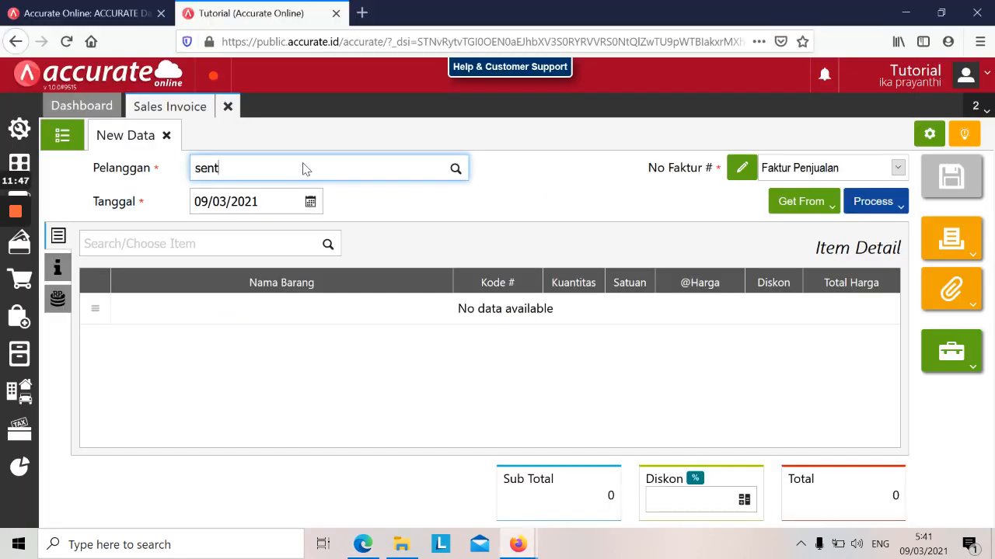
{"action": "type", "text": "osa"}
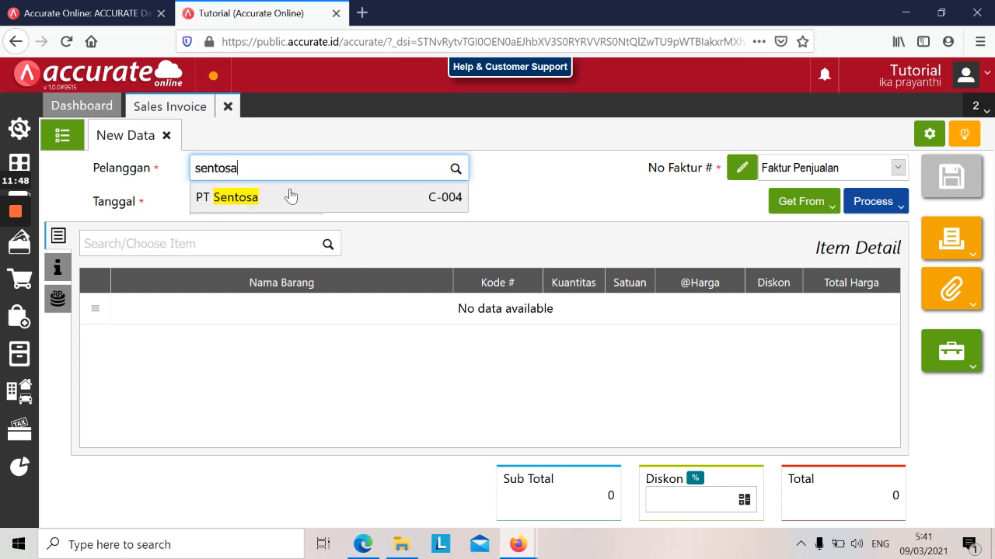
{"action": "left_click", "coordinate": [291, 195]}
- Check the transaction date in the training PDF and set the invoice date to 17/01/2019
{"action": "left_click", "coordinate": [267, 193]}
{"action": "key", "text": "alt+Tab"}
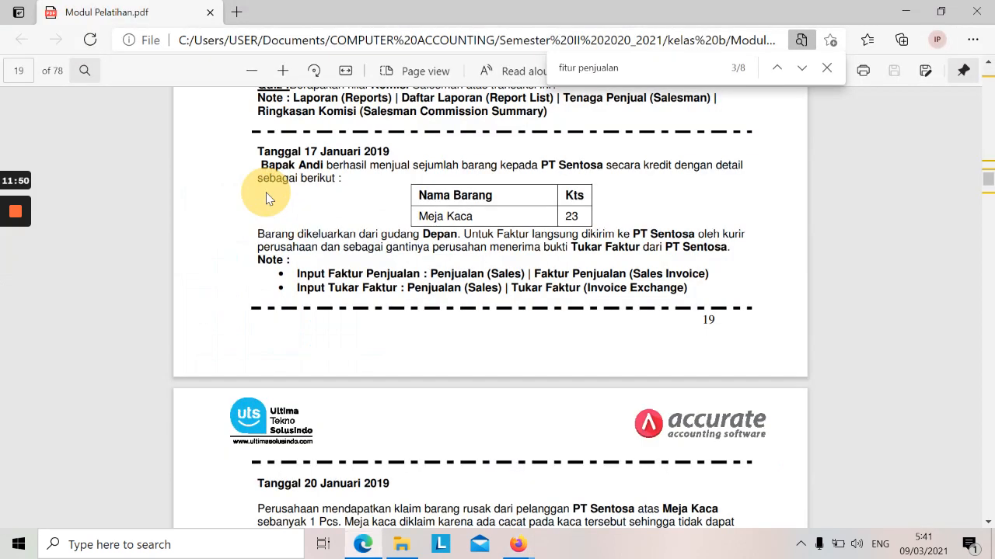
{"action": "key", "text": "alt+Tab"}
{"action": "type", "text": "17/01/2019"}
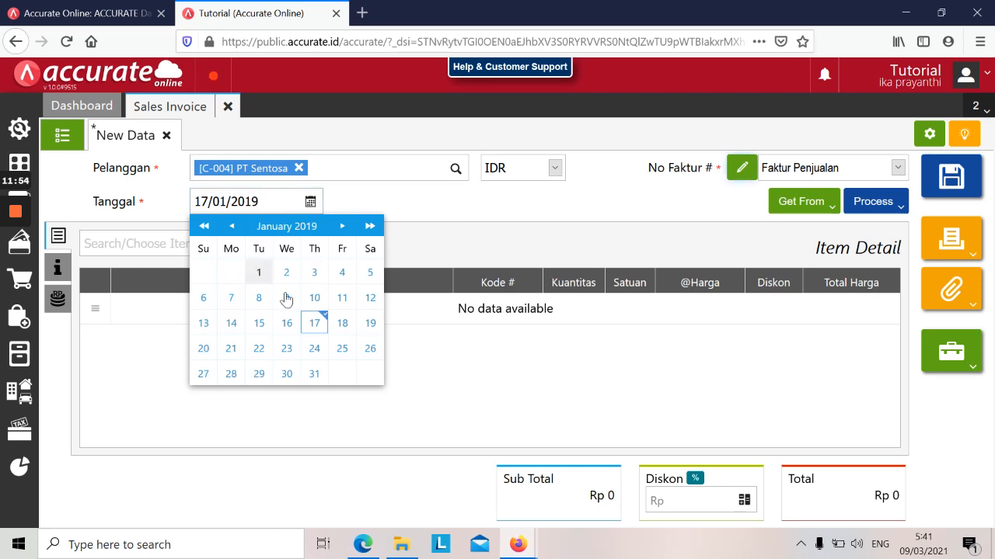
{"action": "left_click", "coordinate": [314, 322]}
- Check the sold item in the training PDF and add Meja Kaca to the invoice with a quantity of 23
{"action": "key", "text": "alt+Tab"}
{"action": "key", "text": "alt+Tab"}
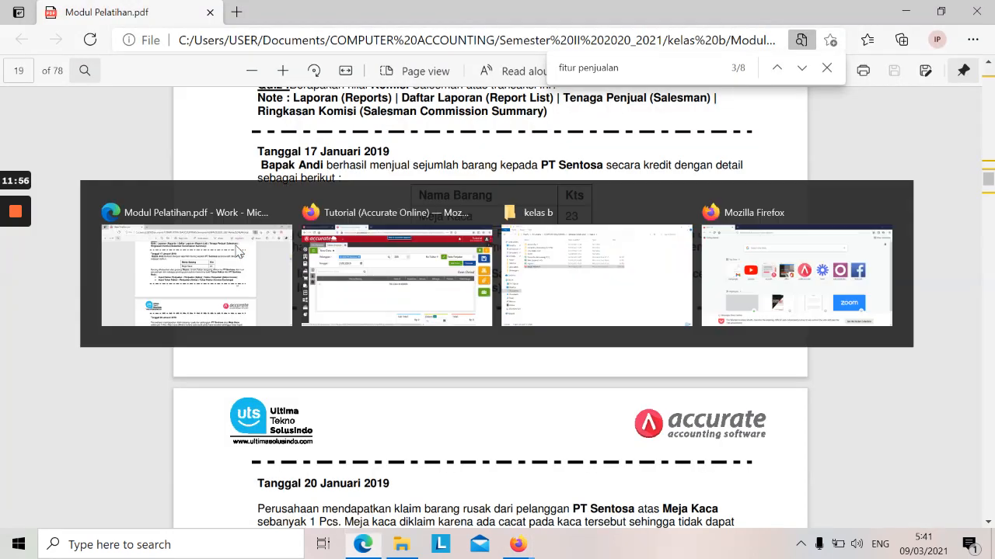
{"action": "type", "text": "meja kadc"}
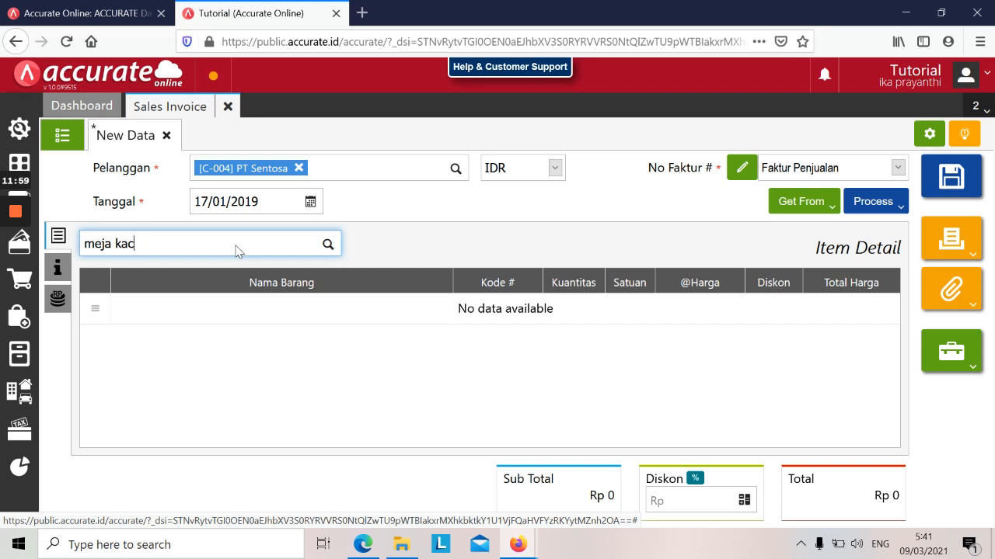
{"action": "left_click", "coordinate": [231, 276]}
{"action": "left_click", "coordinate": [522, 186]}
{"action": "key", "text": "alt+Tab"}
{"action": "key", "text": "alt+Tab"}
{"action": "type", "text": "23"}
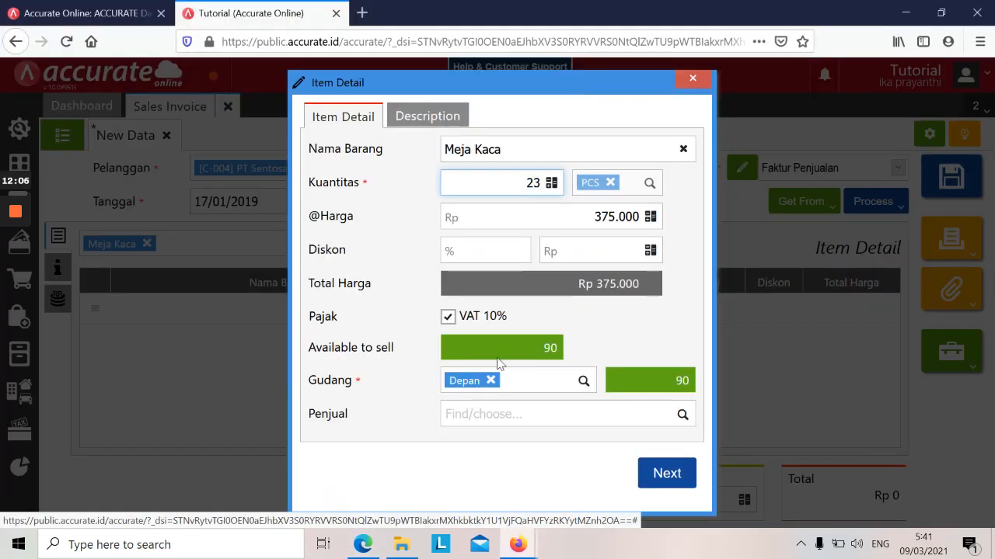
- Assign the salesman named in the training PDF to the Meja Kaca line and add the line to the invoice
{"action": "key", "text": "alt+Tab"}
{"action": "key", "text": "alt+Tab"}
{"action": "left_click", "coordinate": [521, 417]}
{"action": "type", "text": "andi"}
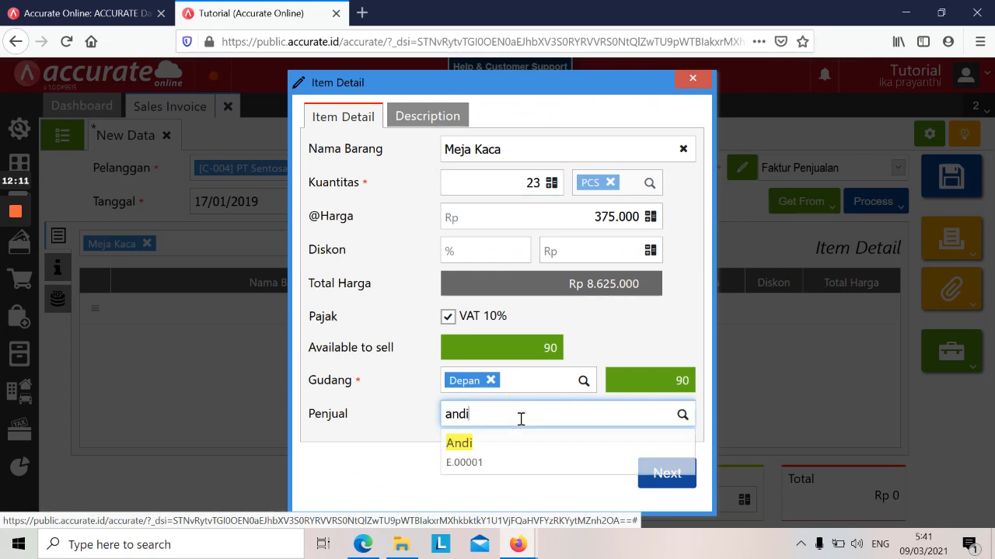
{"action": "left_click", "coordinate": [506, 446]}
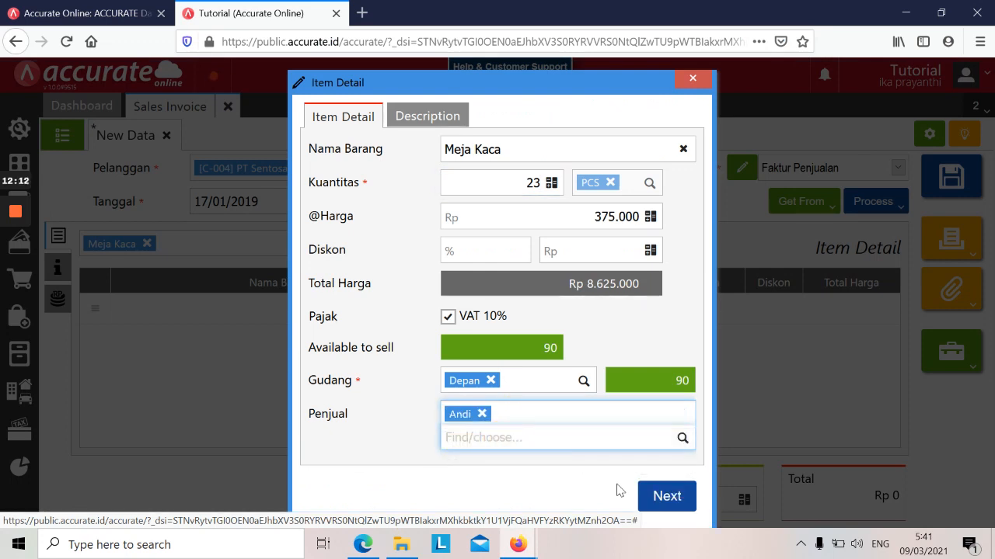
{"action": "left_click", "coordinate": [657, 495]}
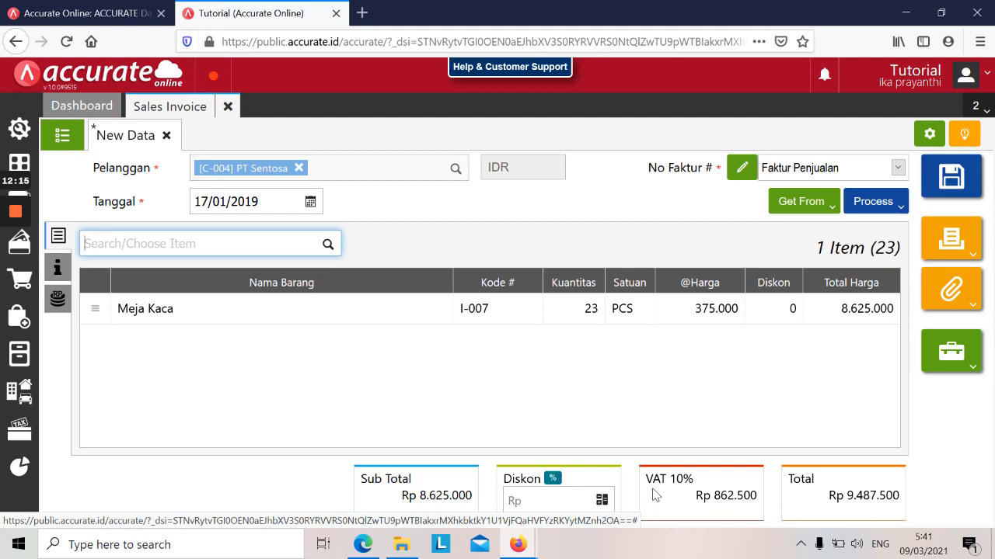
- Check the Meja Kaca line's details against the training PDF, then save and close the sales invoice
{"action": "key", "text": "alt+Tab"}
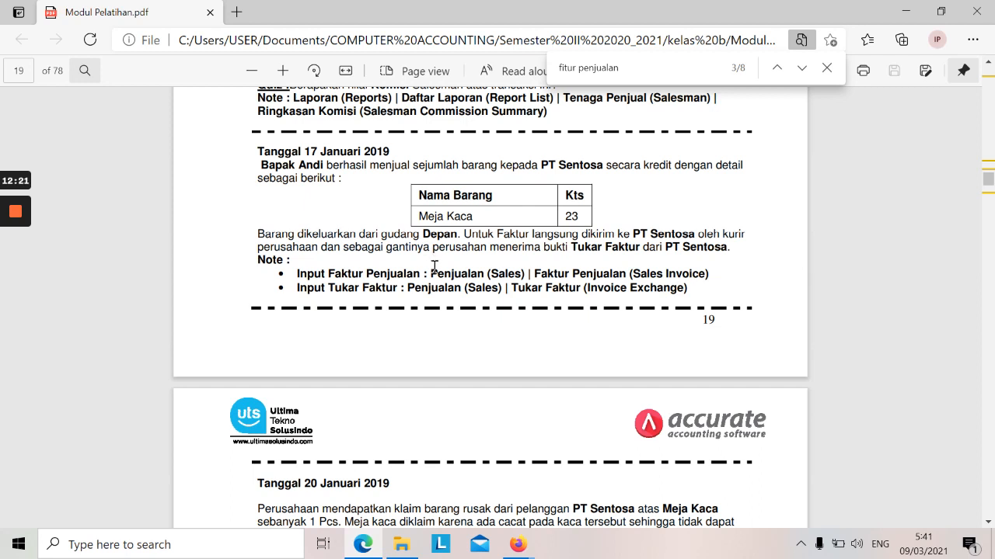
{"action": "key", "text": "alt+Tab"}
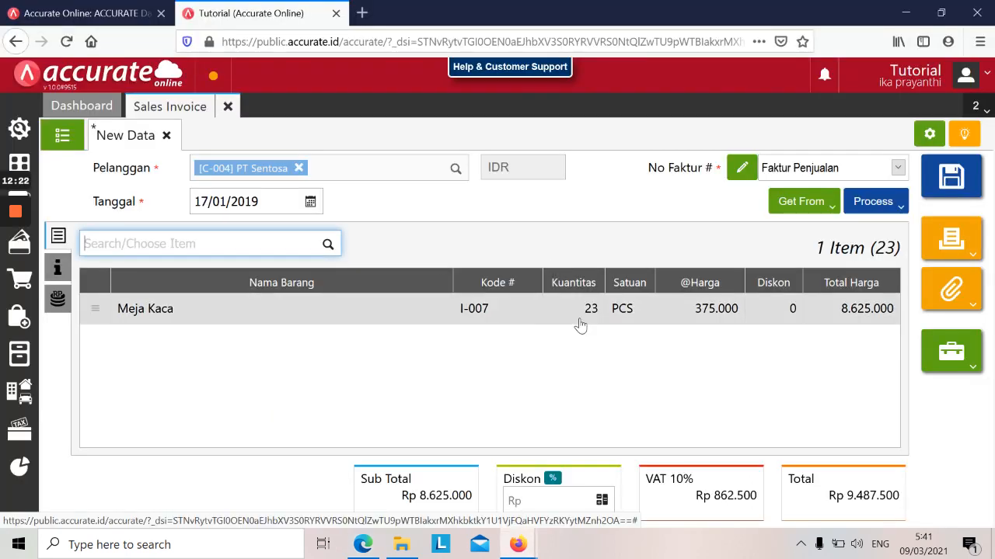
{"action": "left_click", "coordinate": [572, 315]}
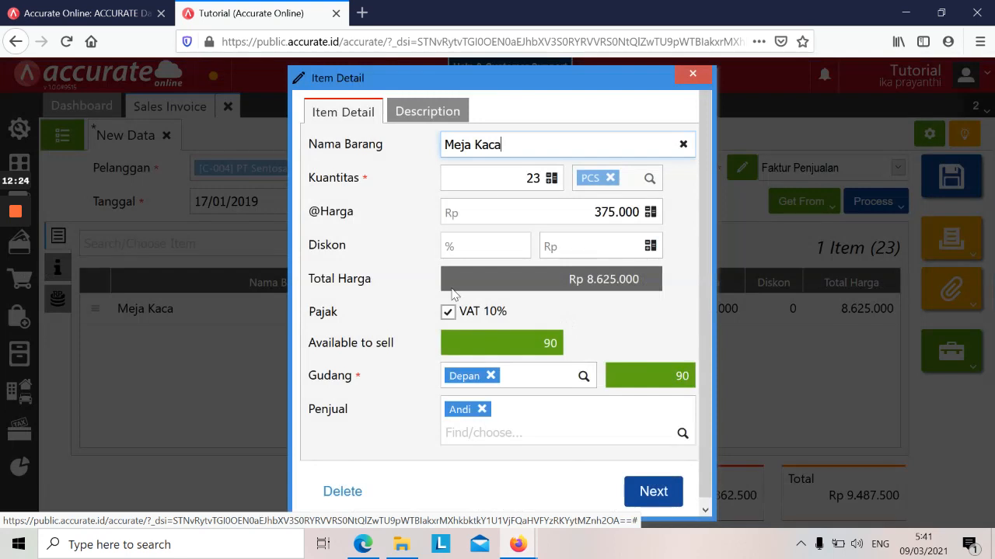
{"action": "left_click", "coordinate": [642, 493]}
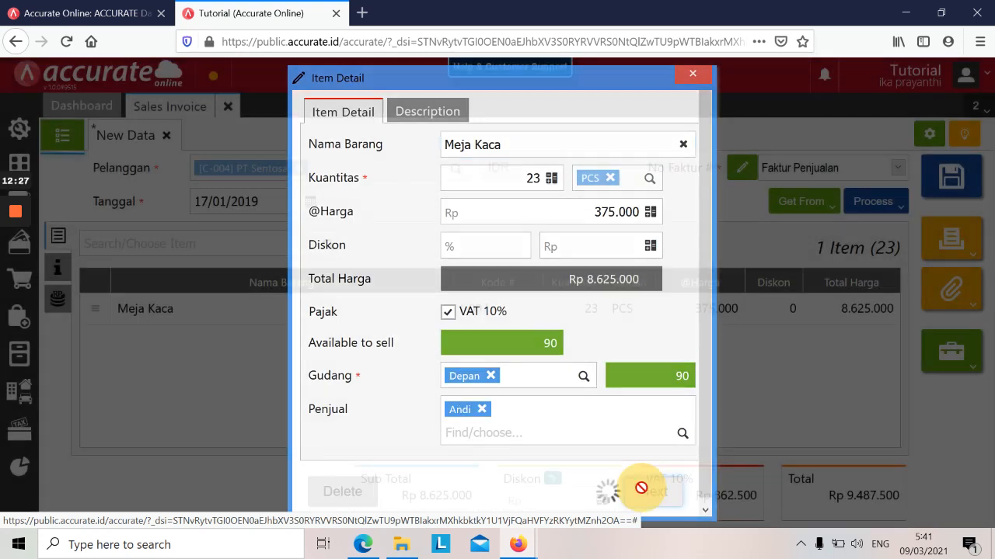
{"action": "left_click", "coordinate": [947, 187]}
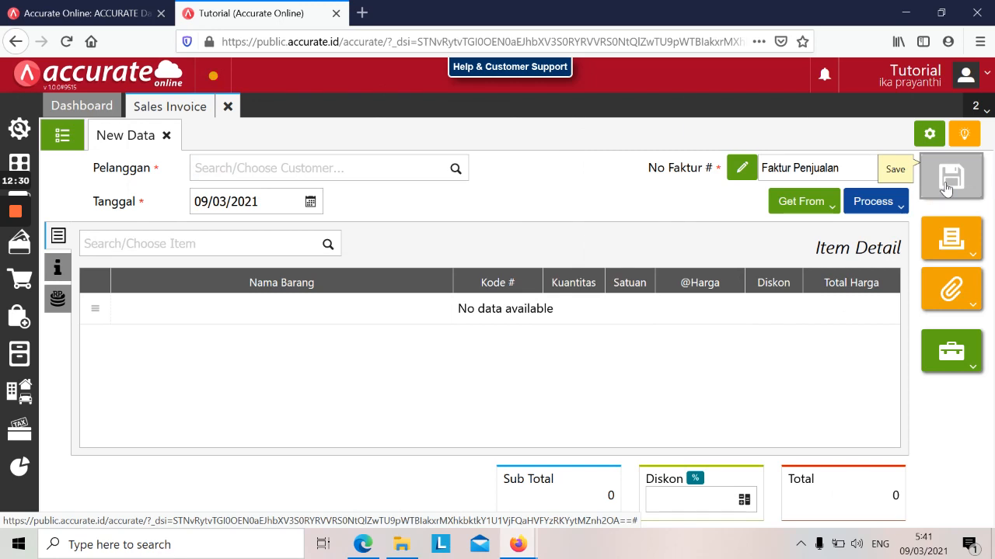
{"action": "left_click", "coordinate": [226, 107]}
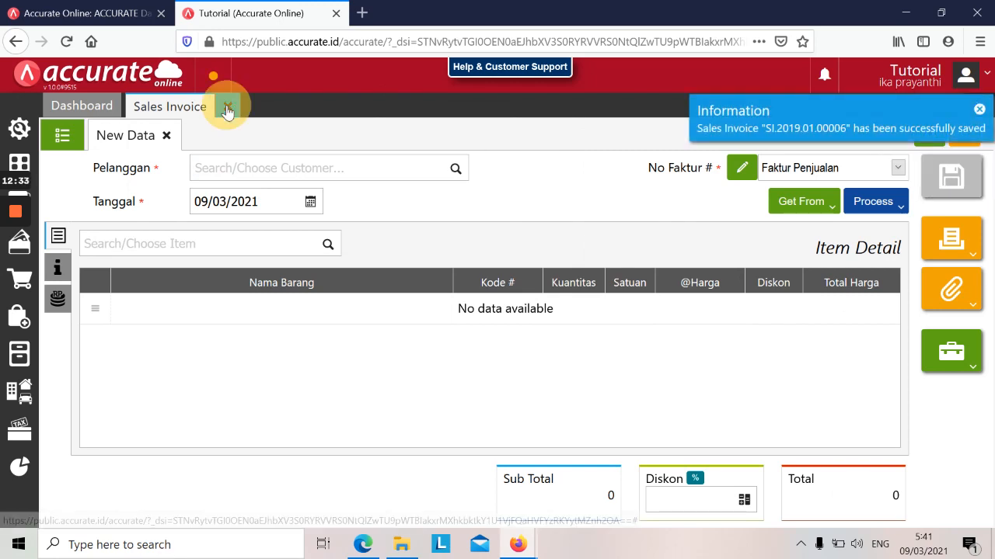
- Check the training PDF's note on Tukar Faktur and open a new Exchange Invoice form from the Sales module
{"action": "key", "text": "alt+Tab"}
{"action": "key", "text": "alt+Tab"}
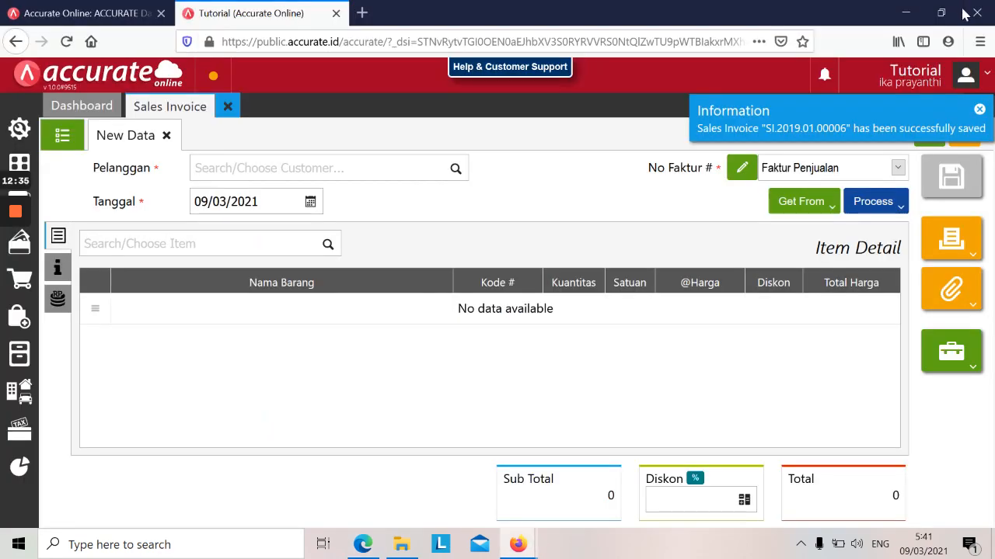
{"action": "left_click", "coordinate": [941, 13]}
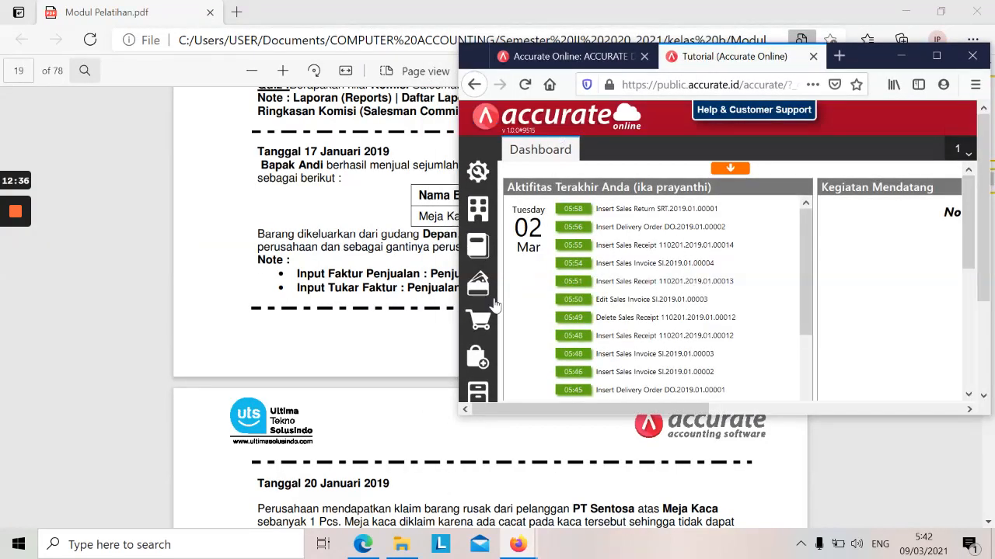
{"action": "left_click", "coordinate": [480, 317]}
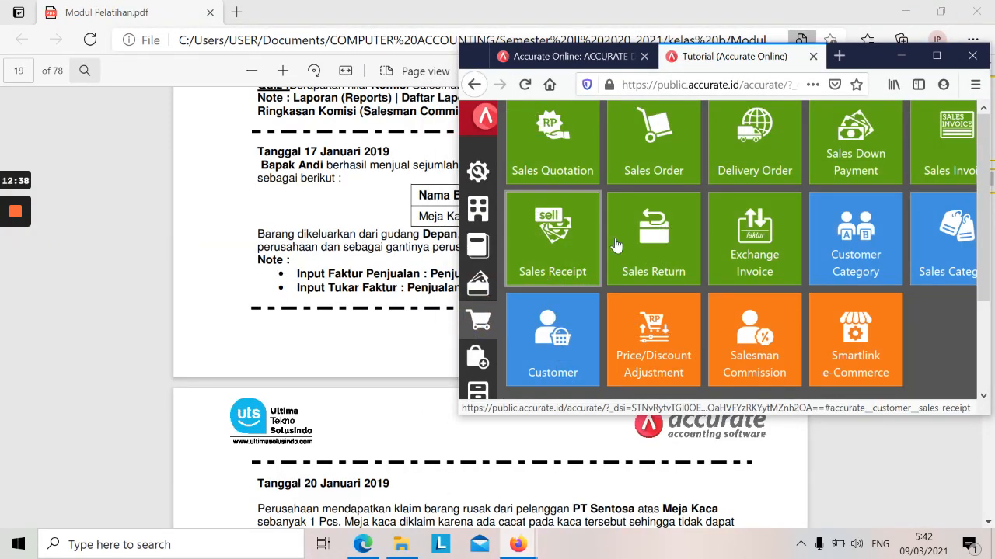
{"action": "left_click", "coordinate": [754, 233]}
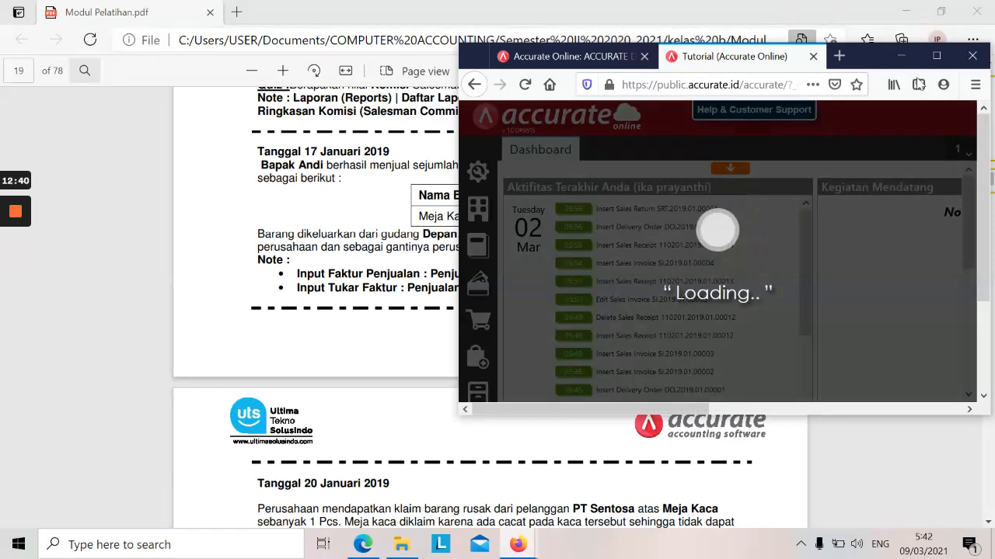
{"action": "left_click", "coordinate": [937, 55]}
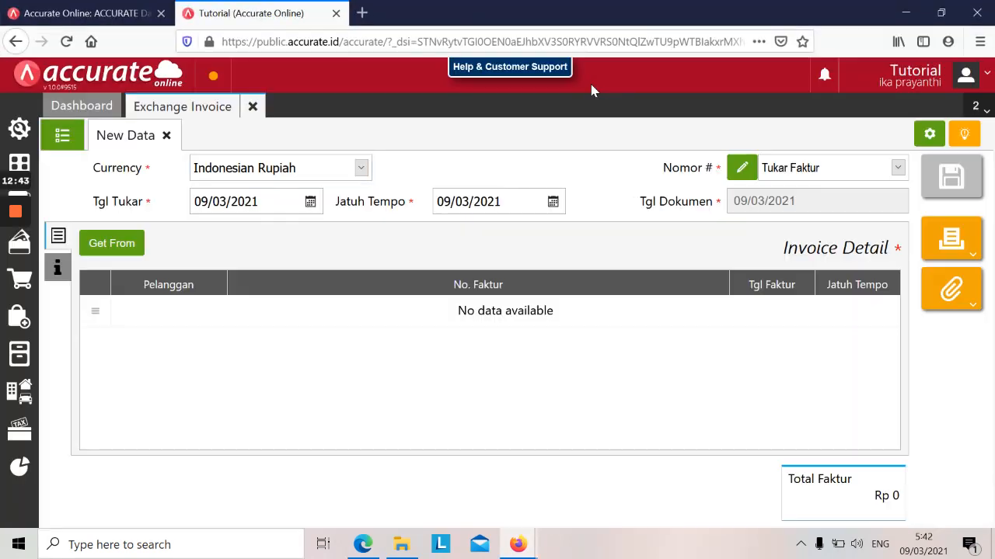
- Keep Indonesian Rupiah as the currency and set the exchange date (Tgl Tukar) to 17/01/2019
{"action": "left_click", "coordinate": [330, 169]}
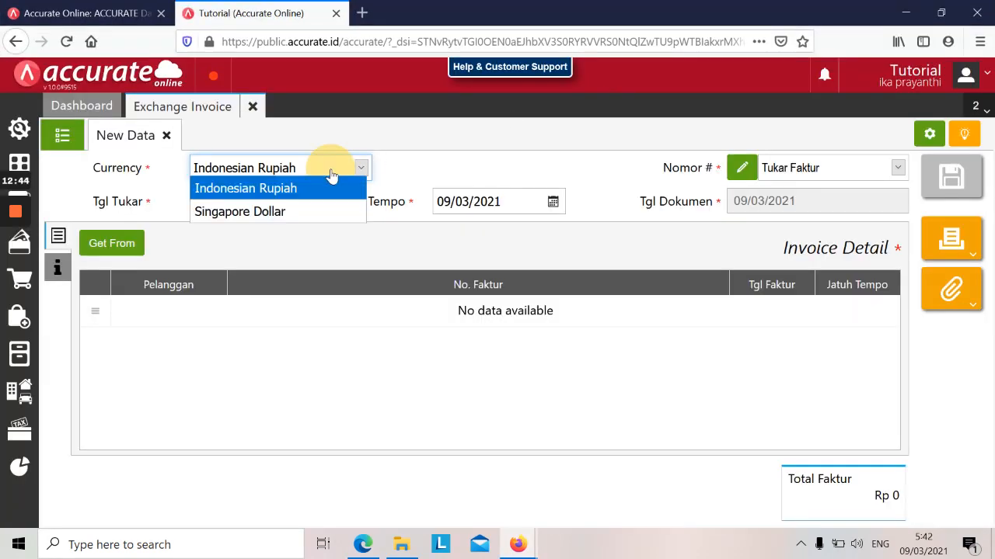
{"action": "left_click", "coordinate": [413, 167]}
{"action": "left_click", "coordinate": [261, 207]}
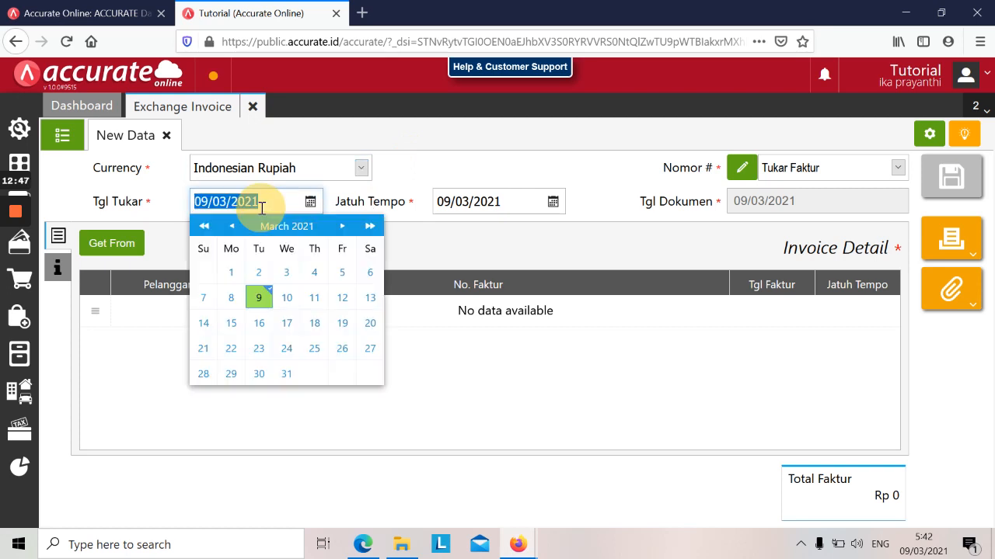
{"action": "type", "text": "17/01/2019"}
{"action": "key", "text": "Tab"}
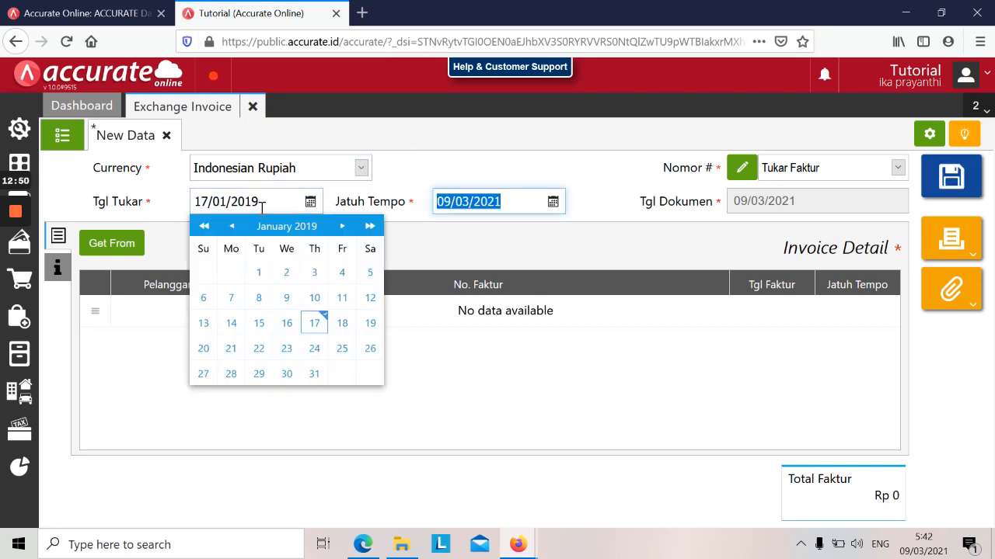
{"action": "left_click", "coordinate": [320, 320]}
- Set the exchange invoice's due date (Jatuh Tempo) to 17/01/2019
{"action": "left_click", "coordinate": [474, 202]}
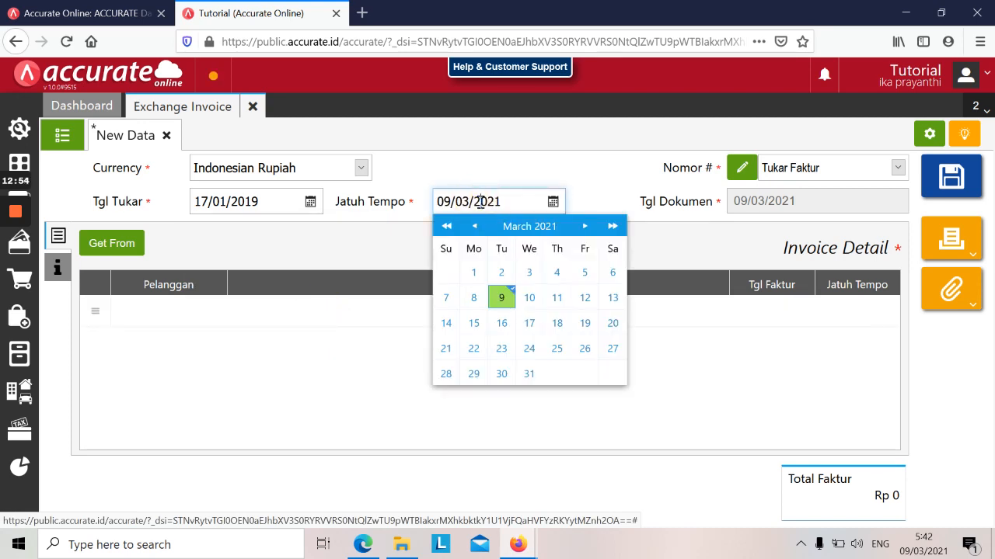
{"action": "type", "text": "170"}
{"action": "left_click_drag", "start_coordinate": [518, 203], "coordinate": [435, 202]}
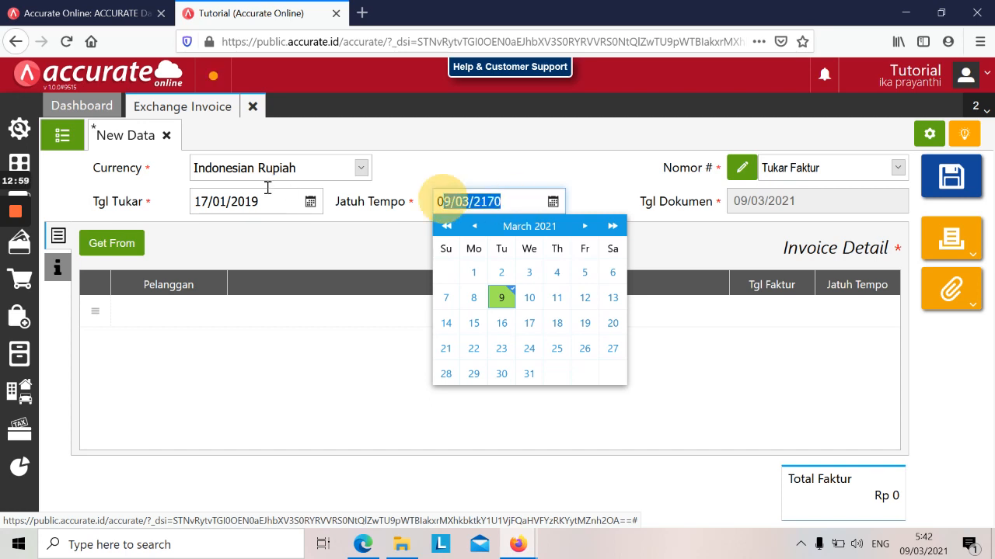
{"action": "type", "text": "17/01/2019"}
{"action": "key", "text": "Tab"}
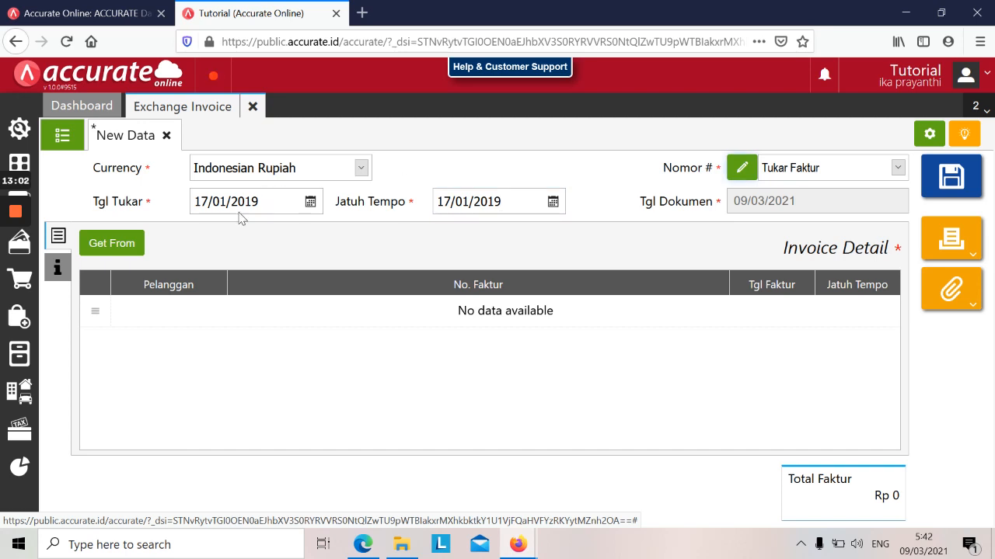
- Bring only PT Sentosa's 17/01/2019 invoice from the outstanding invoices into the exchange invoice and save it
{"action": "left_click", "coordinate": [107, 244]}
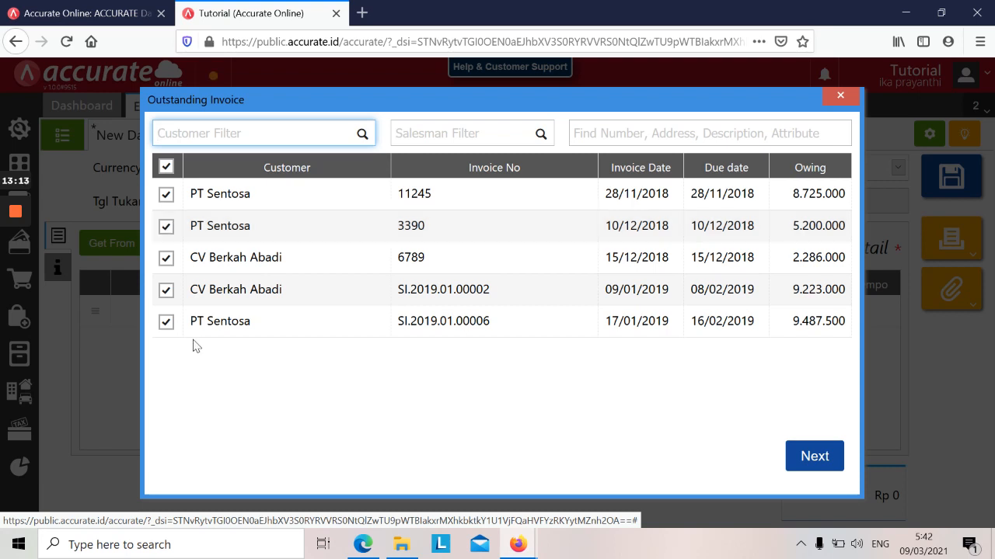
{"action": "left_click", "coordinate": [166, 196]}
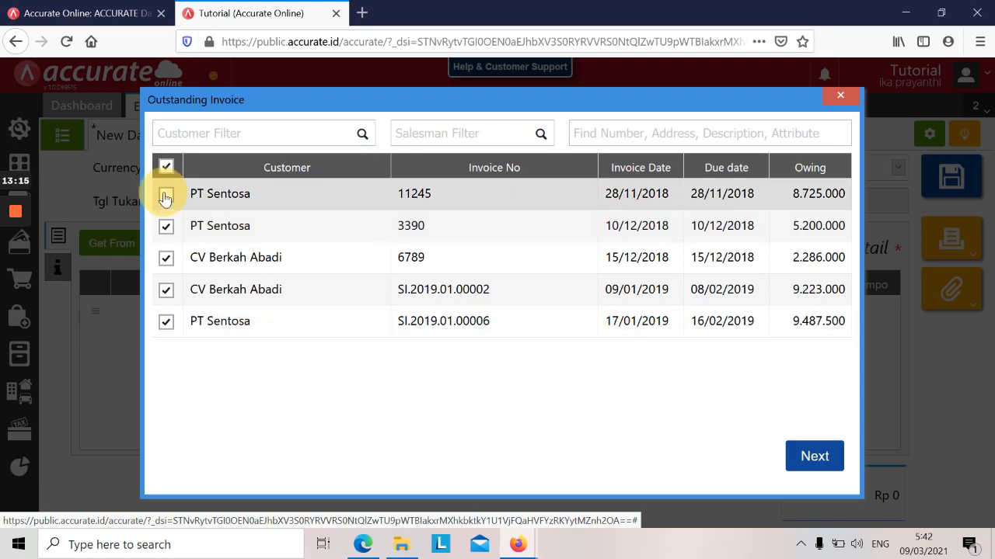
{"action": "left_click", "coordinate": [165, 227]}
{"action": "left_click", "coordinate": [164, 263]}
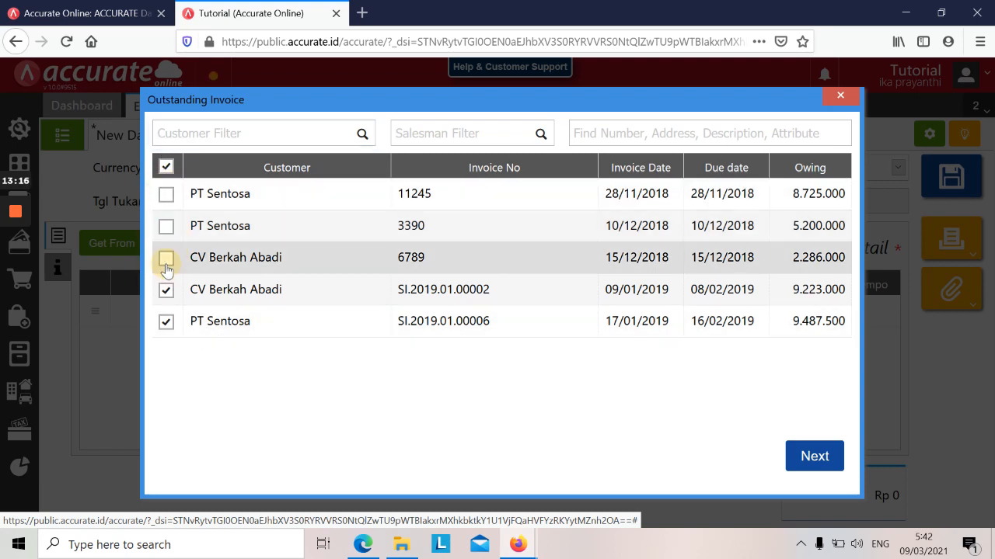
{"action": "left_click", "coordinate": [166, 290]}
{"action": "left_click", "coordinate": [828, 458]}
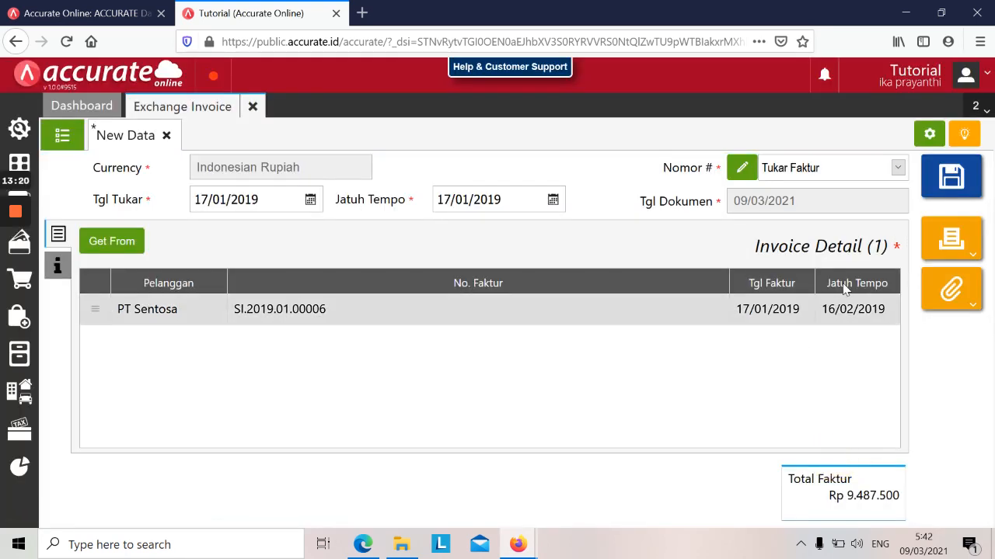
{"action": "left_click", "coordinate": [943, 184]}
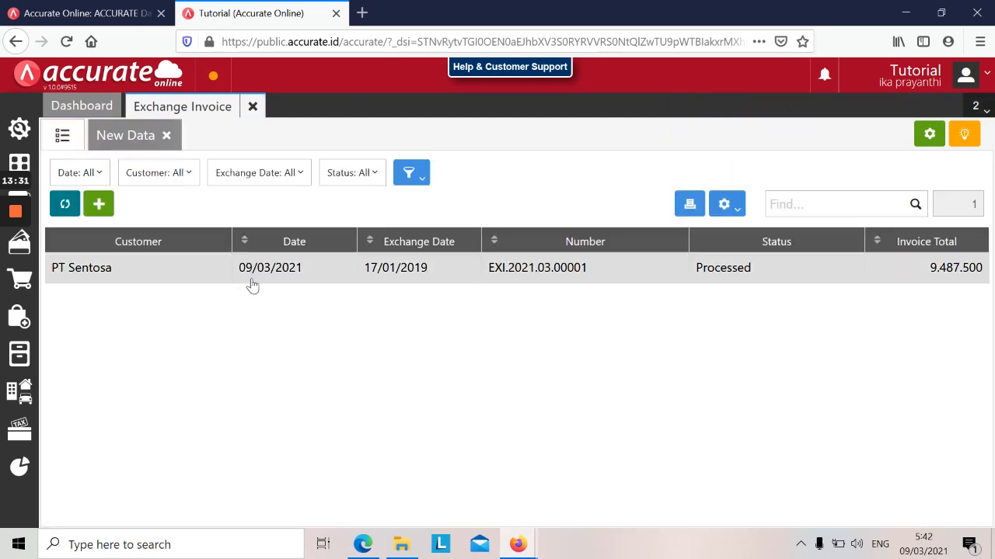
- Open the saved PT Sentosa exchange invoice, preview it with the Tukar Faktur - Default print layout, and close it
{"action": "left_click", "coordinate": [251, 279]}
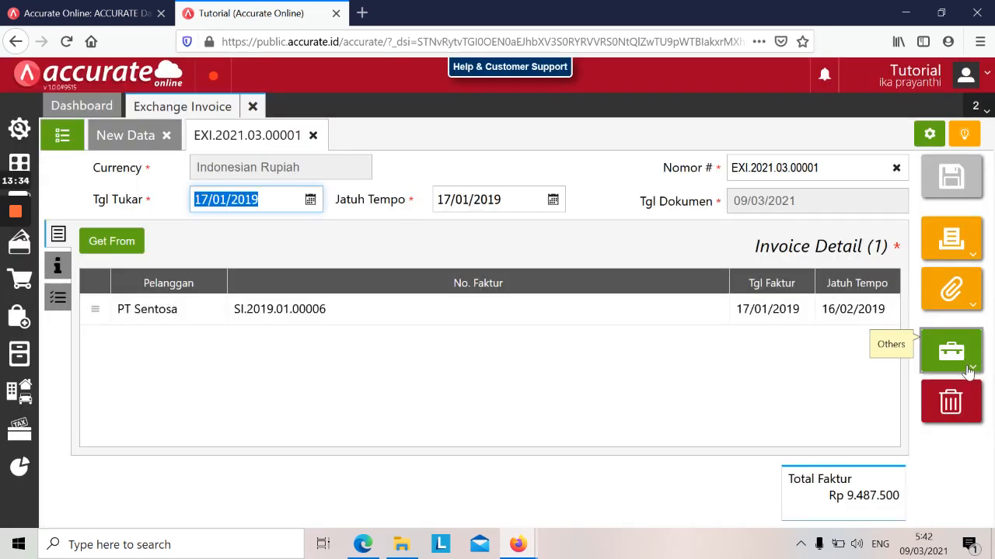
{"action": "left_click", "coordinate": [969, 372]}
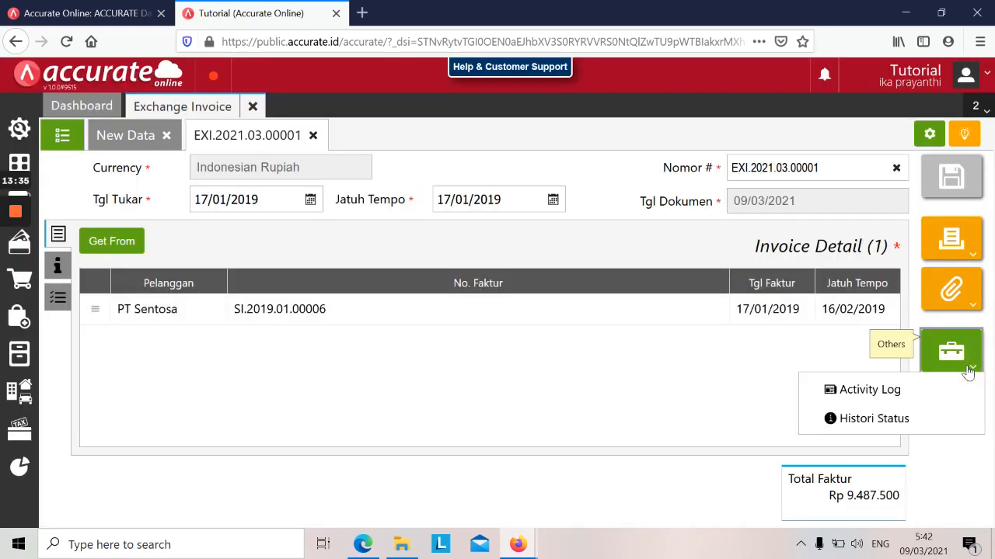
{"action": "left_click", "coordinate": [966, 243]}
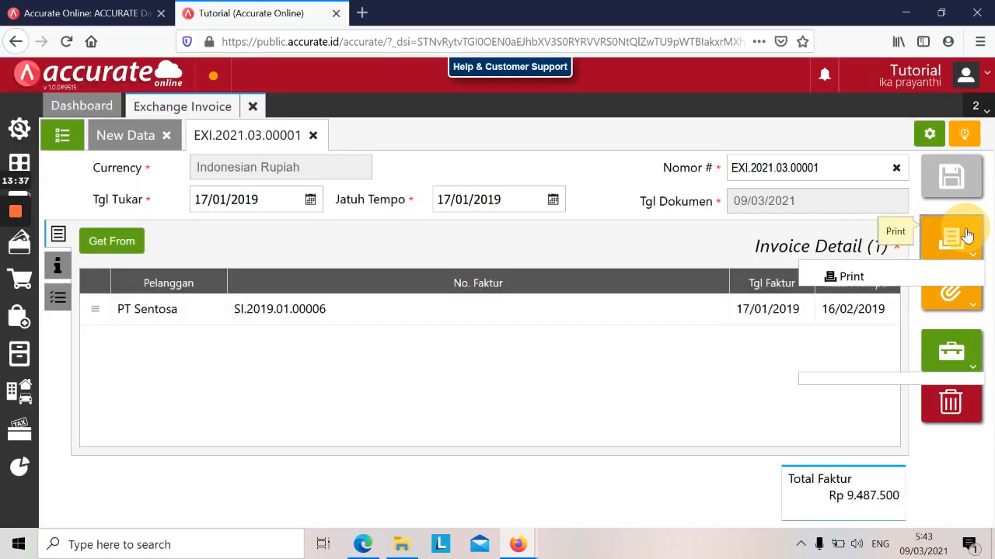
{"action": "left_click", "coordinate": [874, 270]}
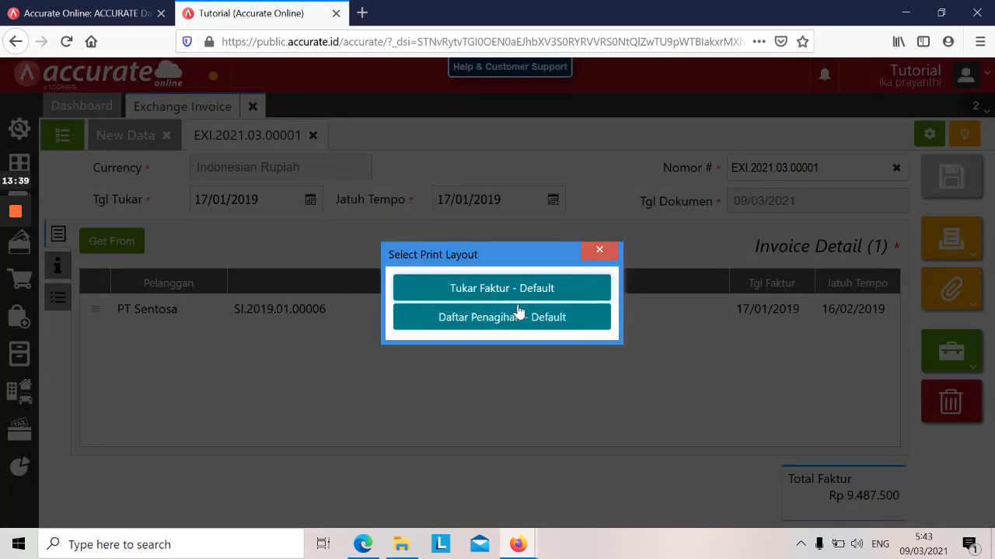
{"action": "left_click", "coordinate": [505, 292]}
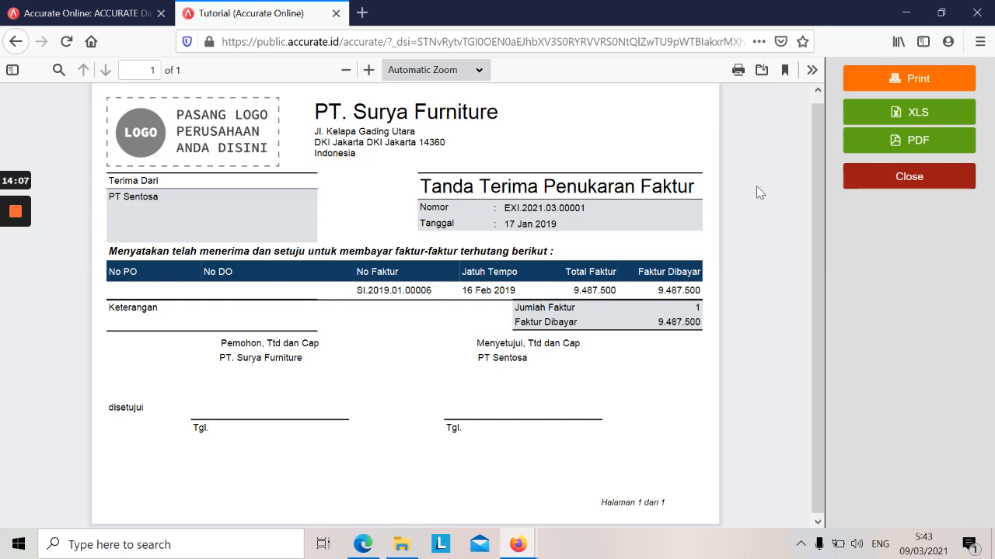
{"action": "left_click", "coordinate": [945, 180]}
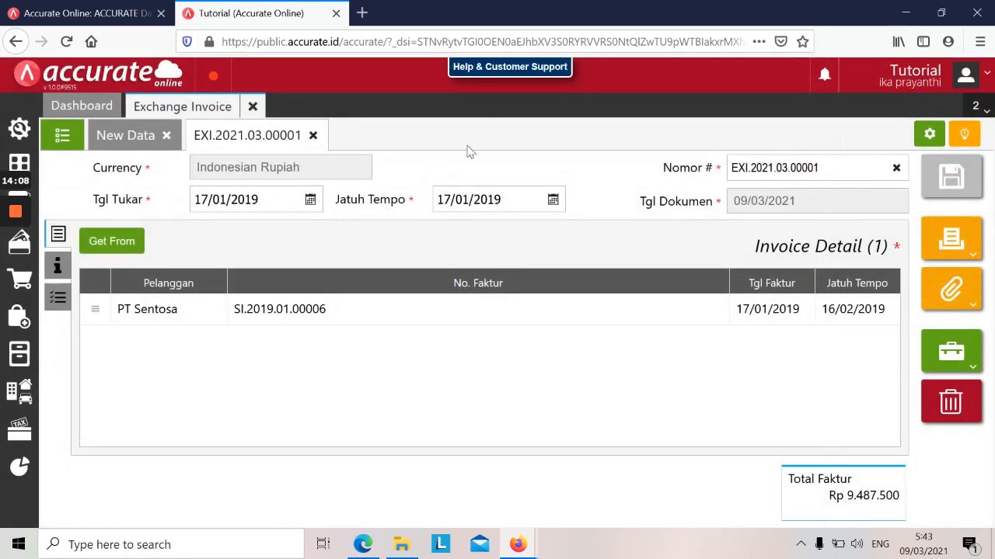
{"action": "left_click", "coordinate": [313, 135]}
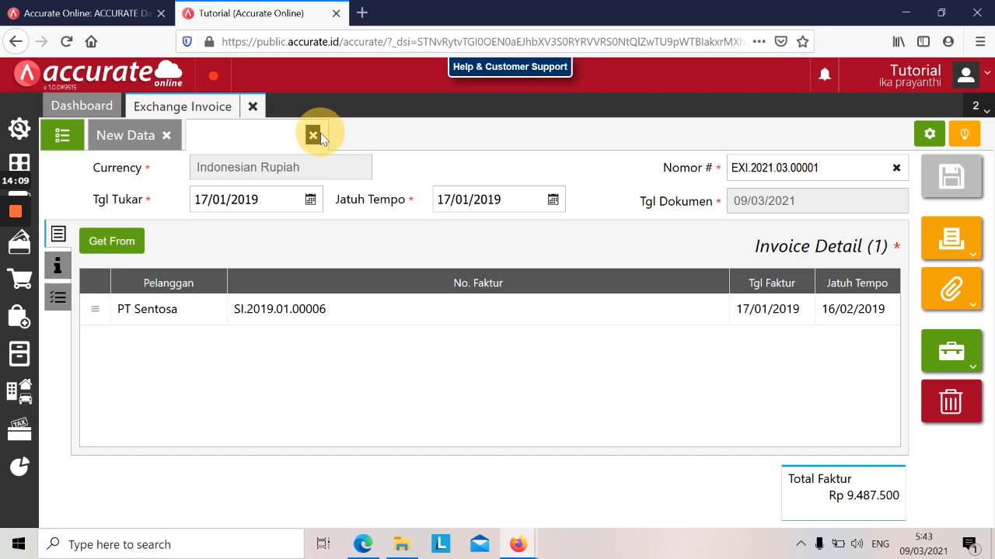
{"action": "left_click", "coordinate": [253, 112]}
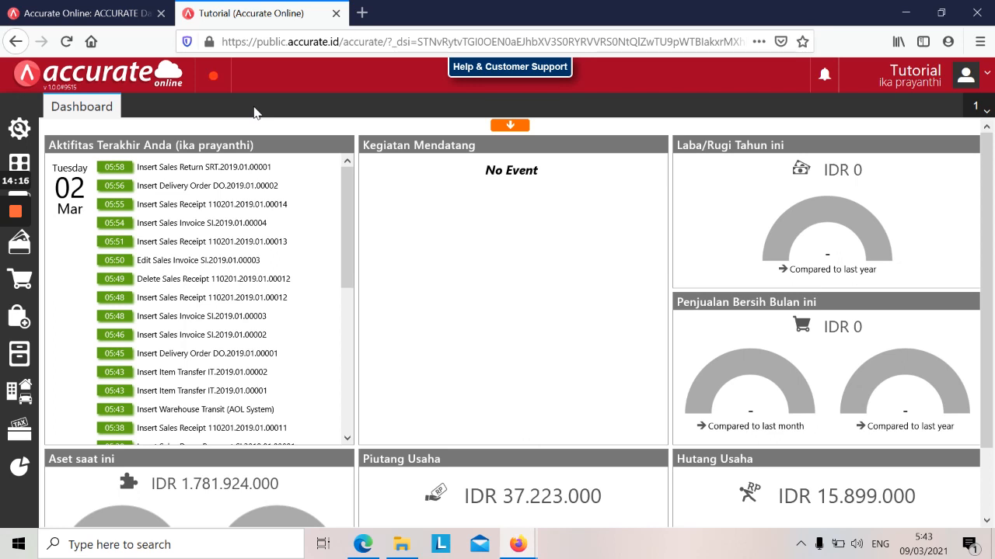
- Read the 20 January 2019 exercise in the training module in Edge, and enable and save the Customer Claims sales feature in Accurate Online's preferences
{"action": "mouse_move", "coordinate": [307, 232]}
{"action": "left_click", "coordinate": [363, 544]}
{"action": "scroll", "coordinate": [396, 391], "scroll_direction": "down", "scroll_amount": 5}
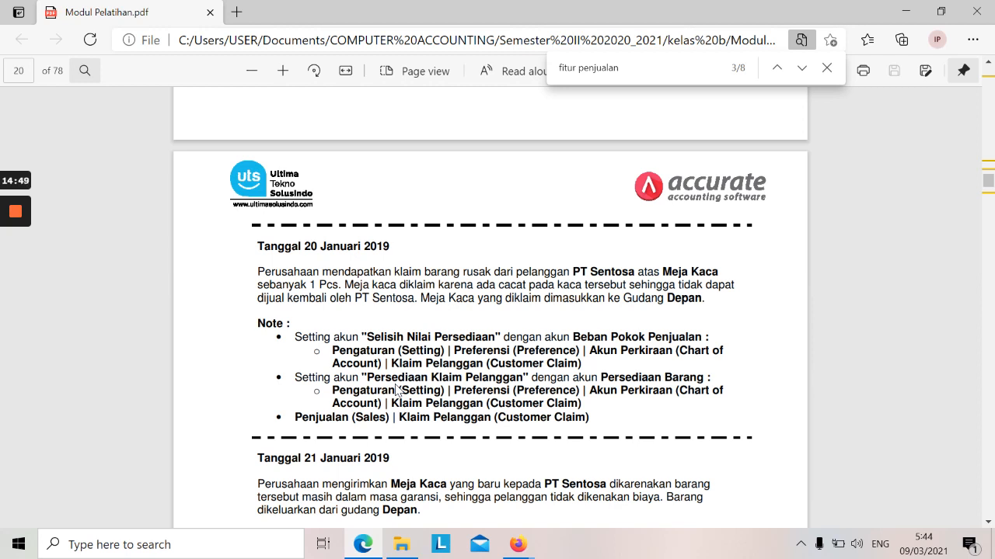
{"action": "mouse_move", "coordinate": [517, 544]}
{"action": "left_click", "coordinate": [577, 486]}
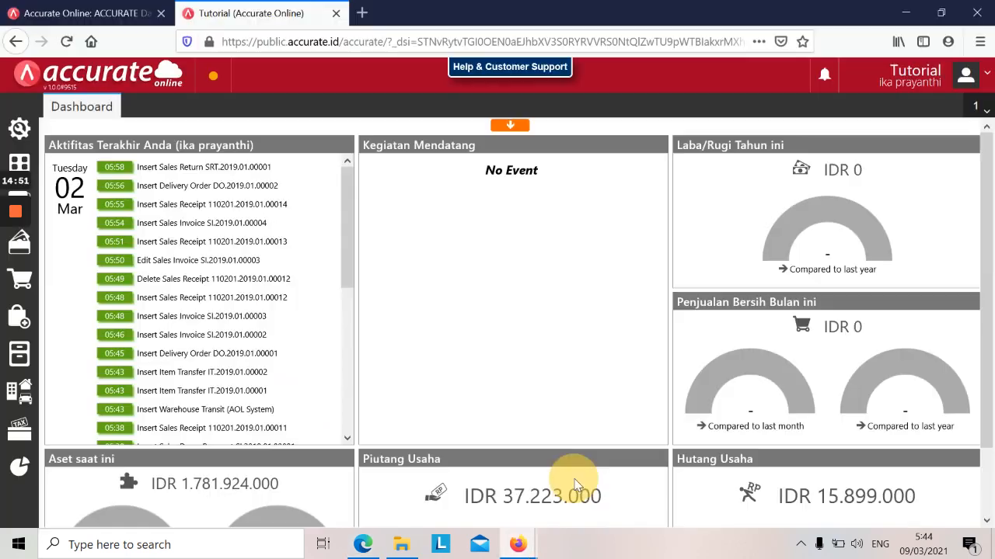
{"action": "left_click", "coordinate": [19, 129]}
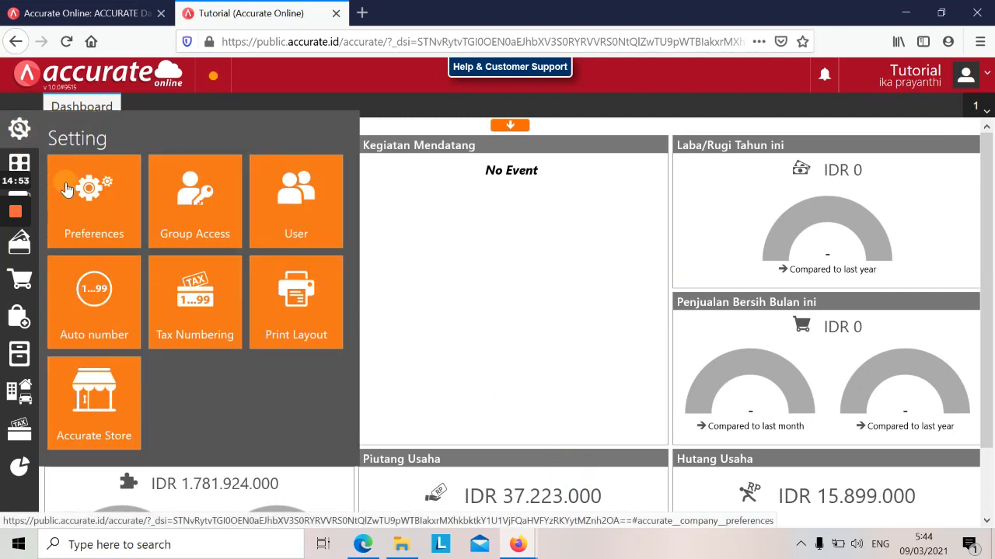
{"action": "left_click", "coordinate": [67, 189]}
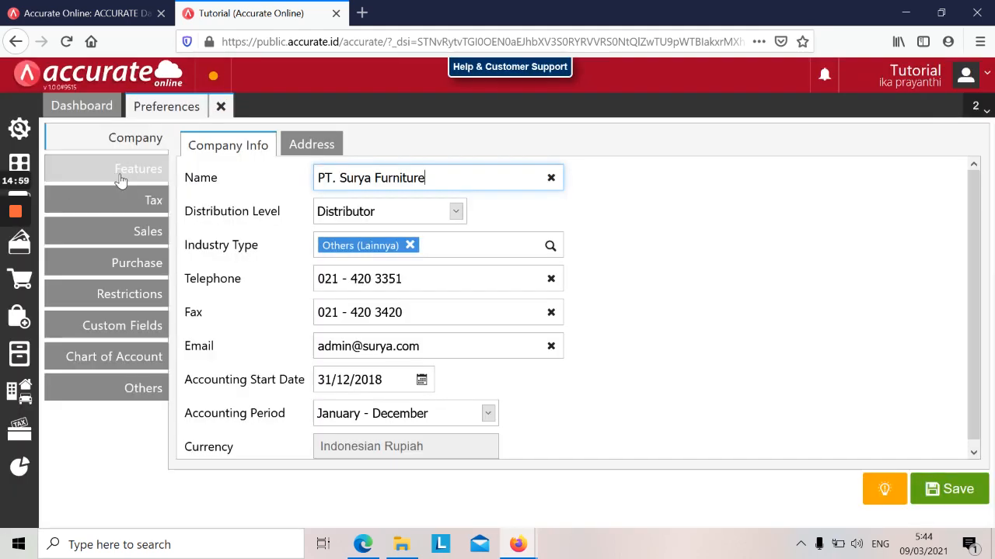
{"action": "left_click", "coordinate": [121, 178]}
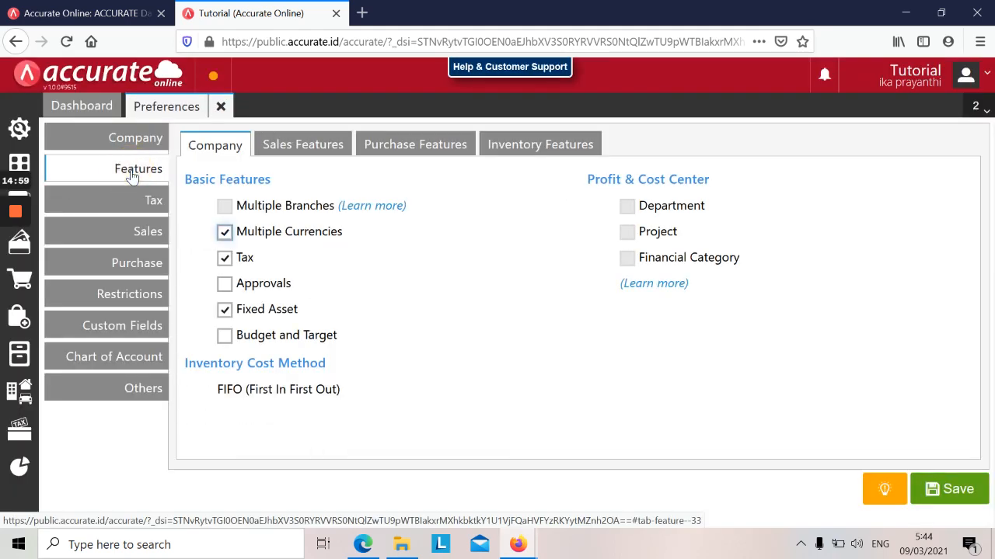
{"action": "left_click", "coordinate": [295, 147]}
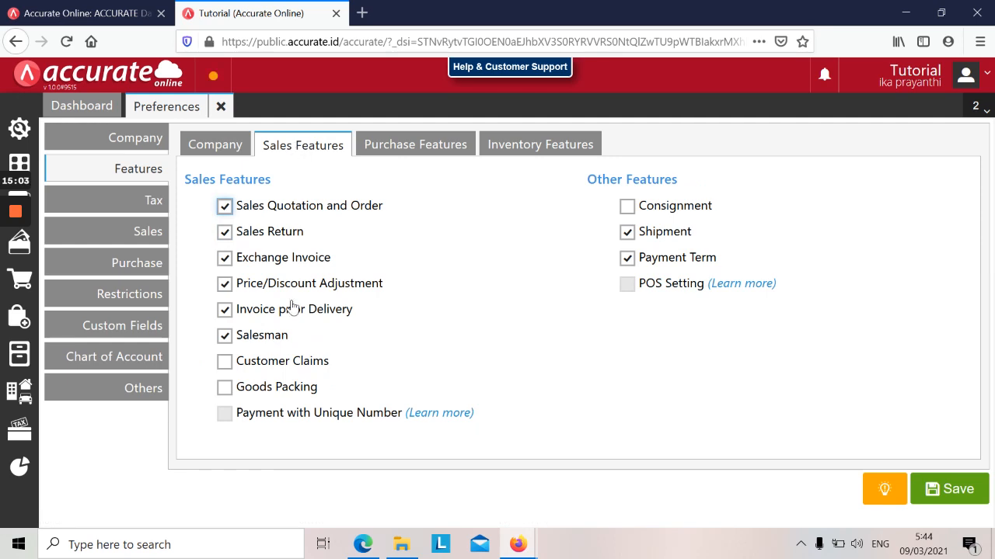
{"action": "left_click", "coordinate": [225, 361]}
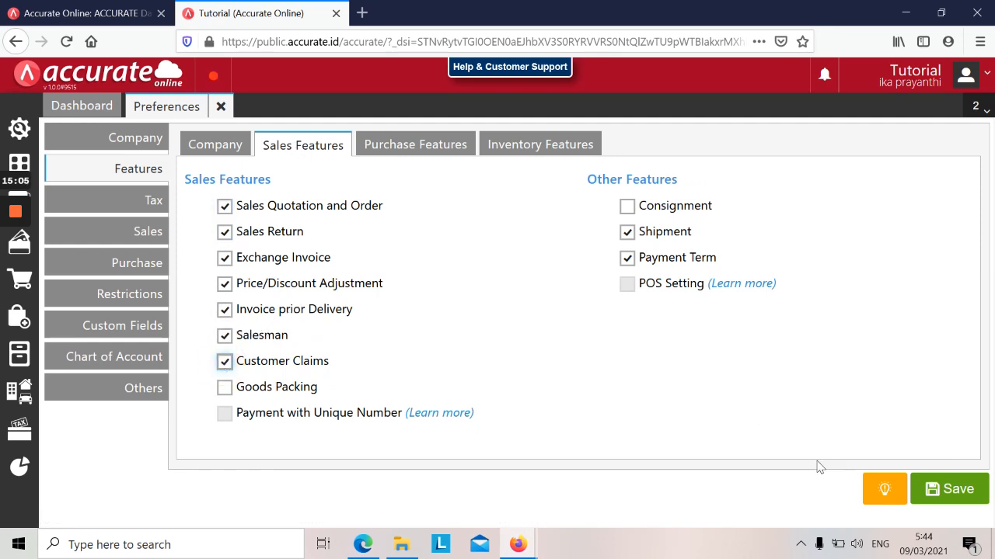
{"action": "left_click", "coordinate": [957, 490]}
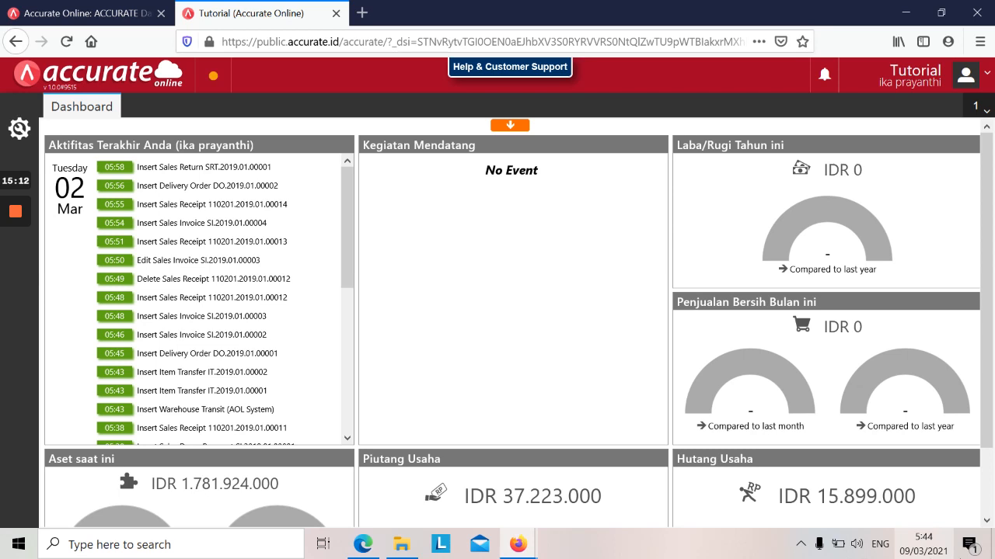
- Reread the 20 January account-setting notes in the training module and open the Chart of Accounts in Accurate Online, with its window maximized
{"action": "left_click", "coordinate": [363, 547]}
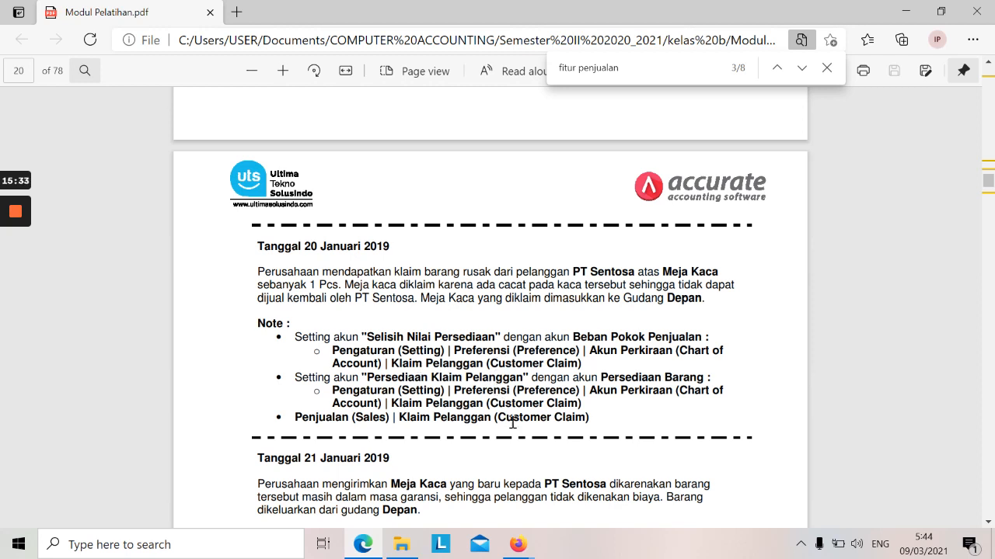
{"action": "mouse_move", "coordinate": [517, 547]}
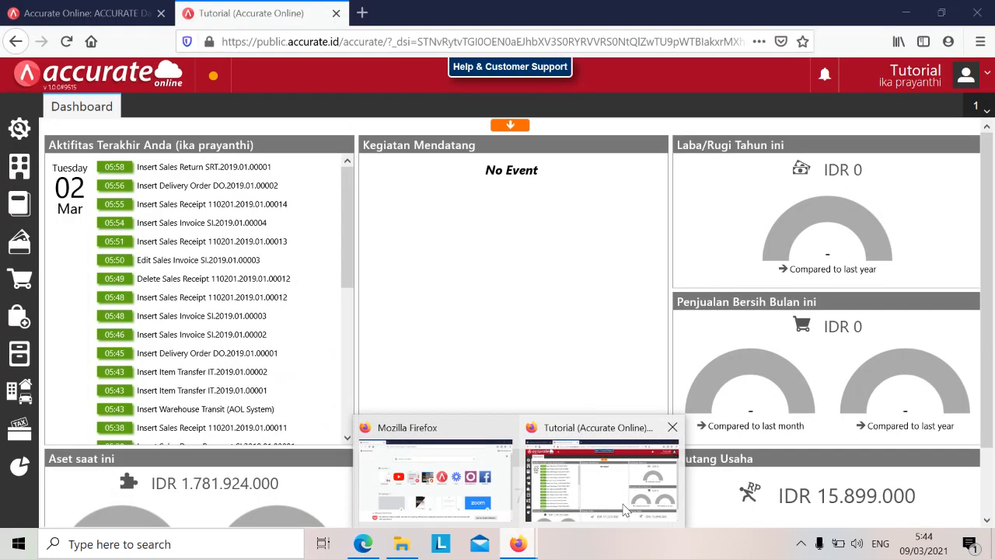
{"action": "left_click", "coordinate": [598, 478]}
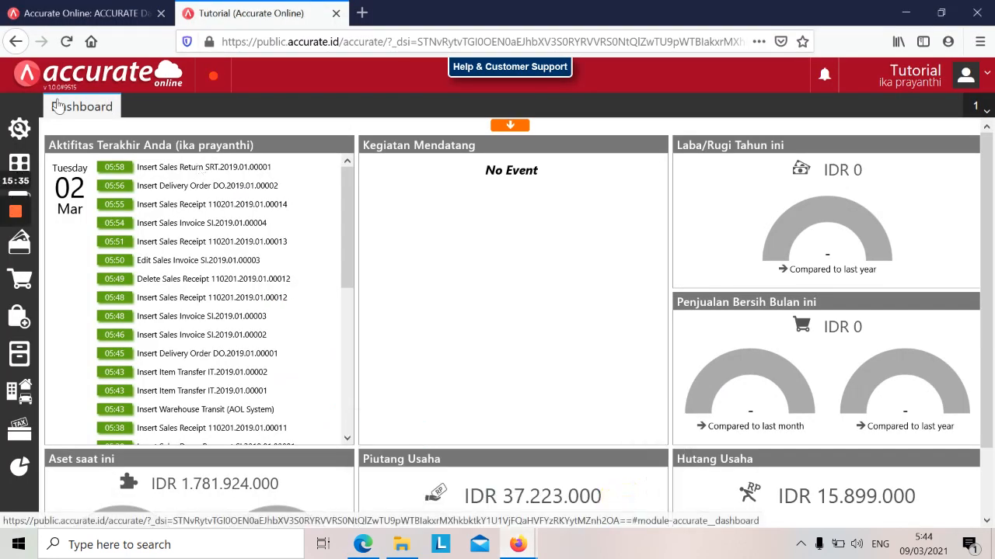
{"action": "left_click", "coordinate": [21, 164]}
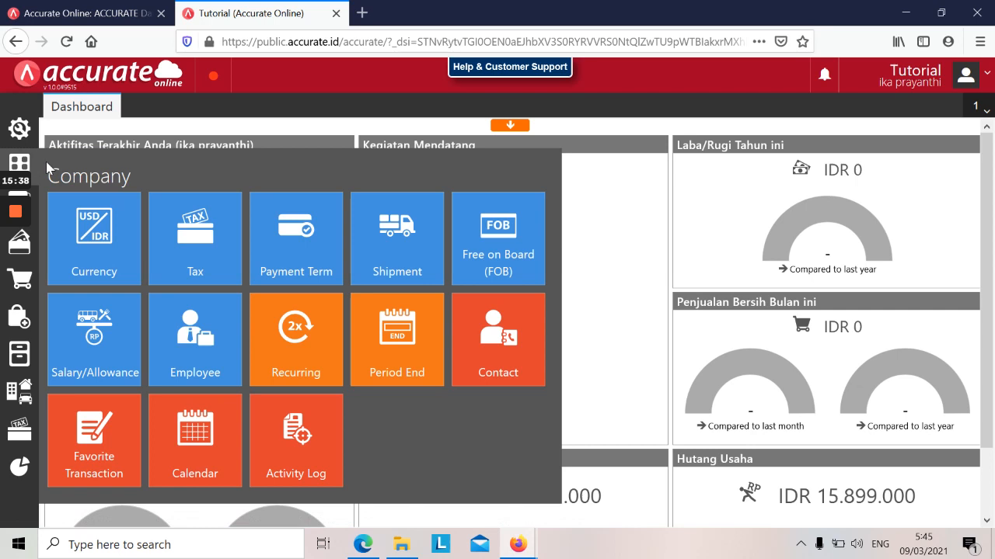
{"action": "mouse_move", "coordinate": [27, 198]}
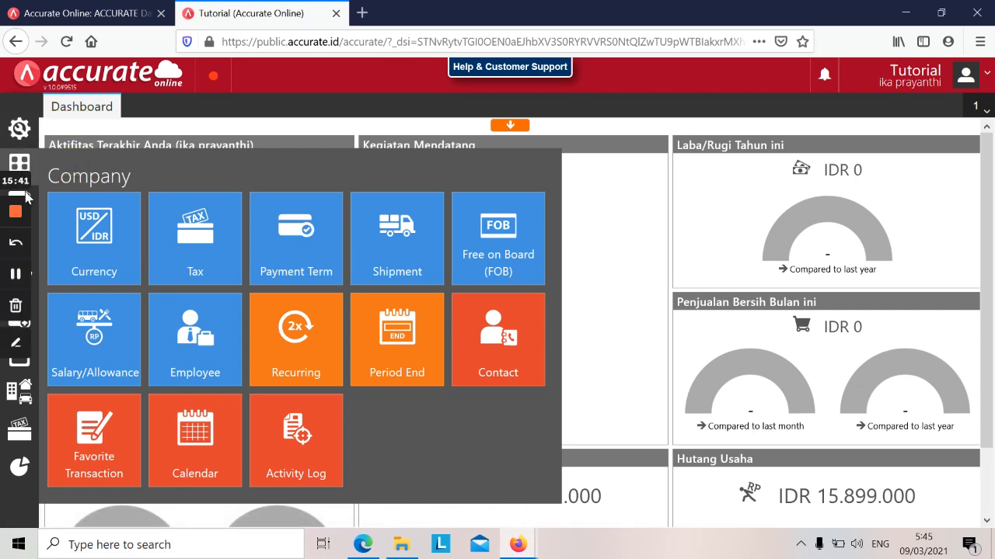
{"action": "left_click", "coordinate": [940, 12]}
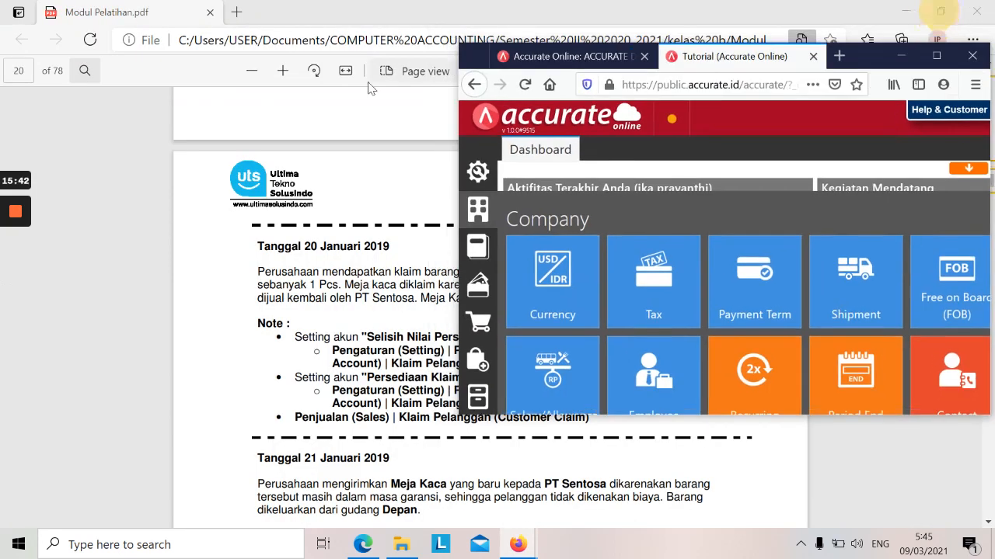
{"action": "left_click", "coordinate": [476, 245]}
{"action": "left_click", "coordinate": [530, 237]}
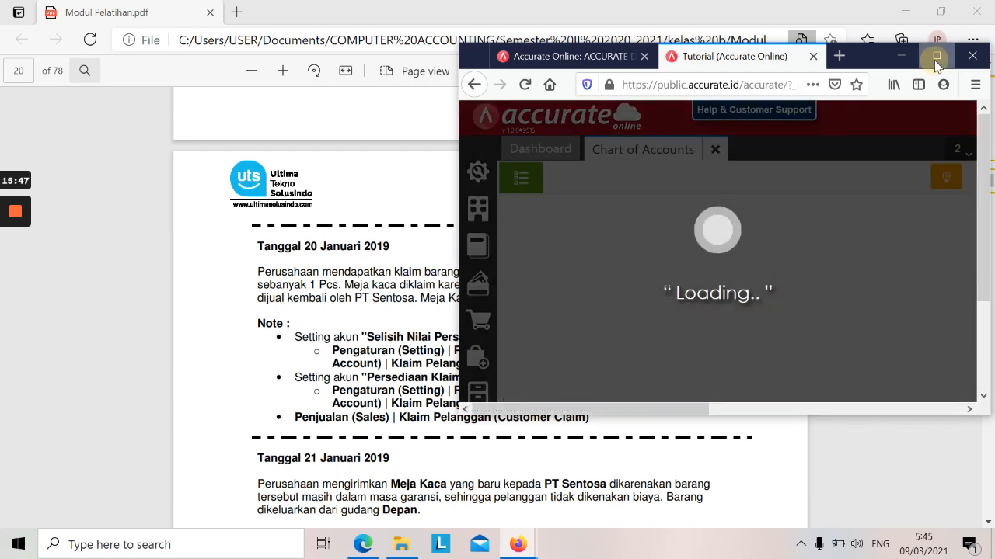
{"action": "left_click", "coordinate": [935, 57]}
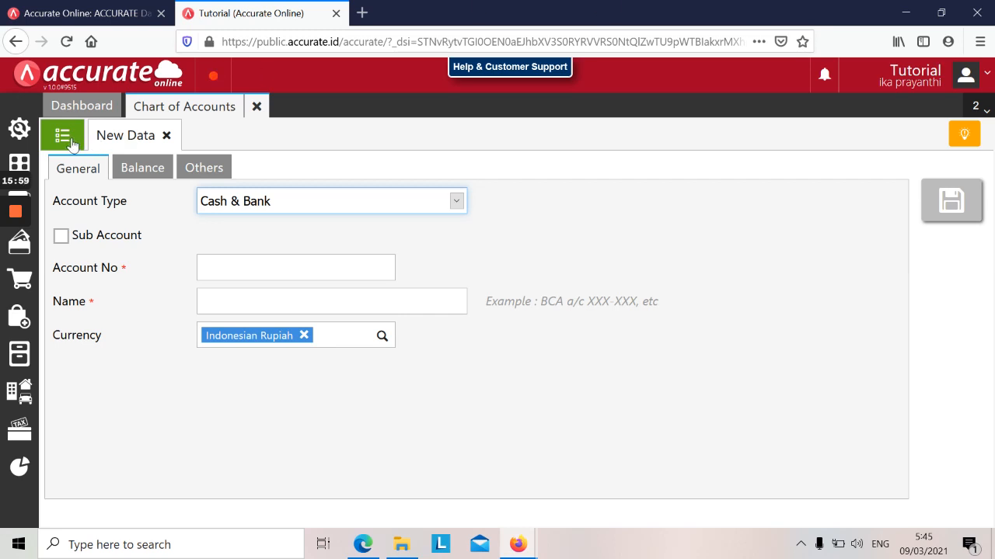
- Create and save a Cost Of Good Sold account numbered 5998 and named Selisih Nilai Persediaan
{"action": "left_click", "coordinate": [257, 206]}
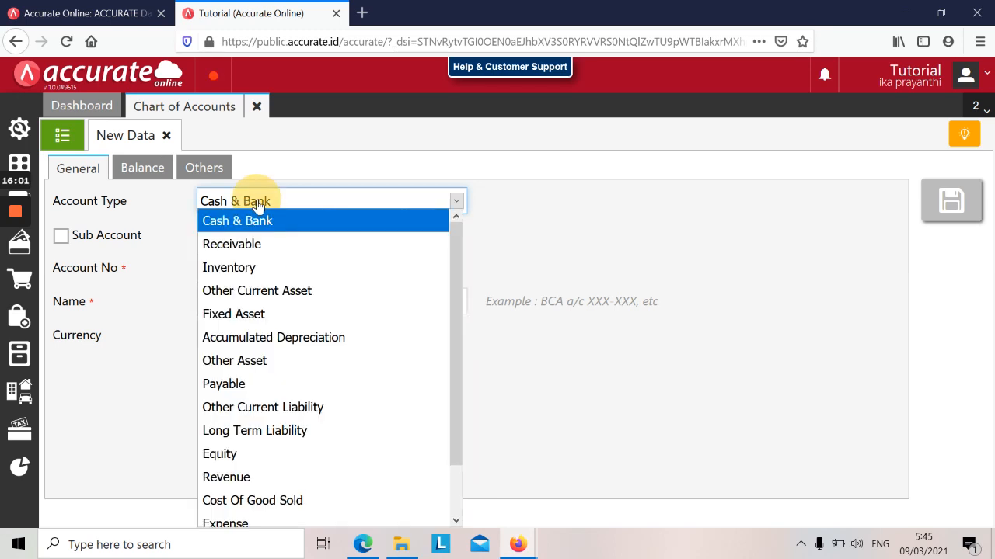
{"action": "left_click", "coordinate": [255, 496]}
{"action": "left_click", "coordinate": [257, 271]}
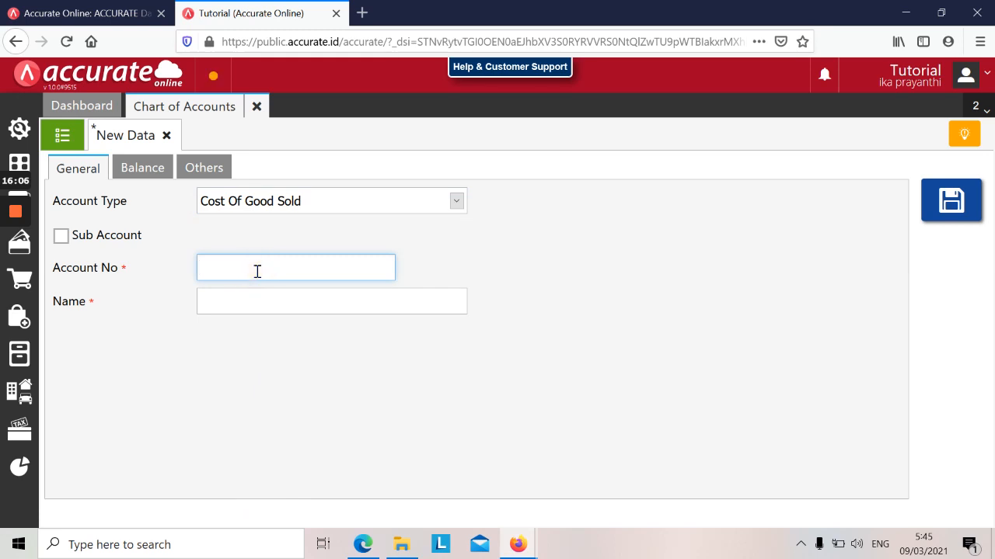
{"action": "type", "text": "5998"}
{"action": "left_click", "coordinate": [262, 295]}
{"action": "type", "text": "Selisih Nil"}
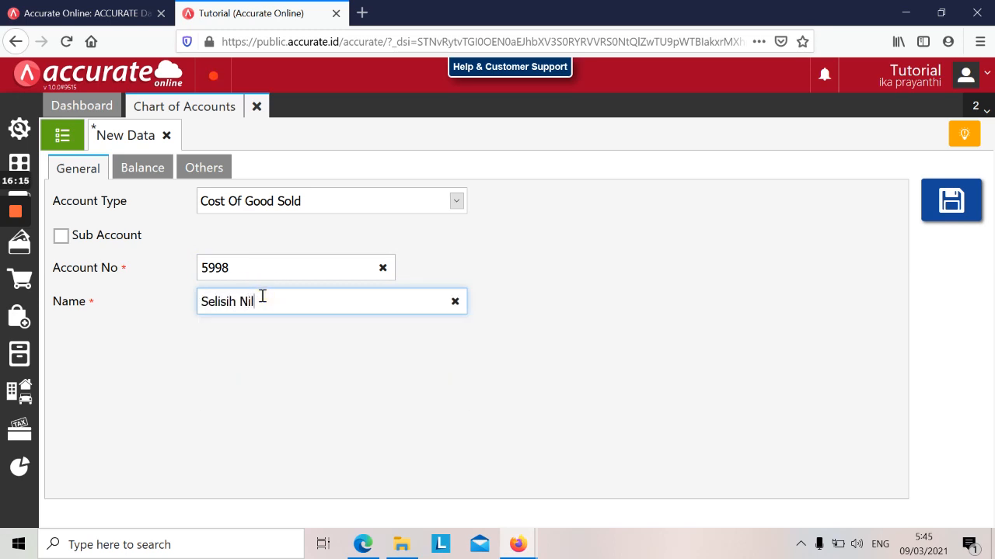
{"action": "type", "text": "ai Persediaan"}
{"action": "left_click", "coordinate": [943, 204]}
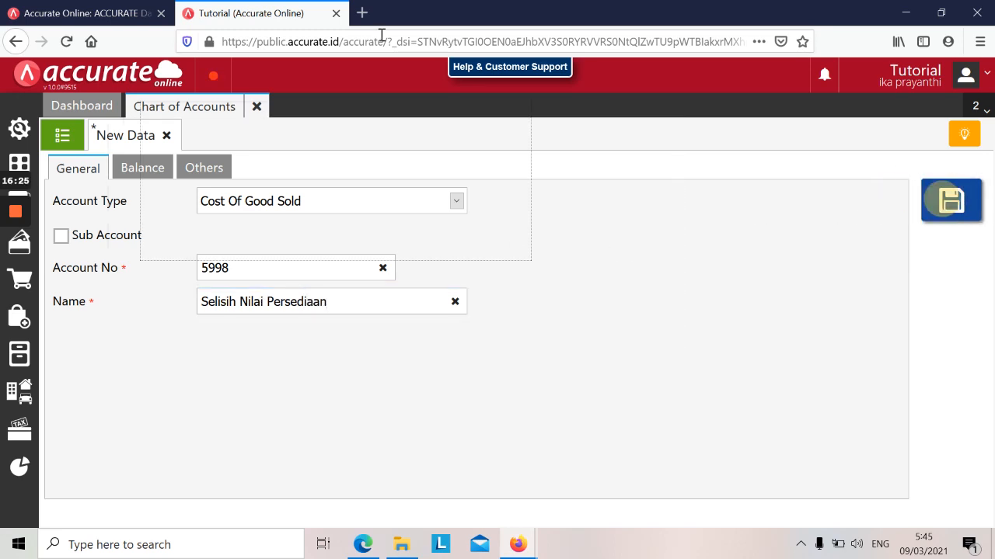
- Create and save an Inventory account numbered 1115 and named Persediaan Claim Pelanggan
{"action": "left_click", "coordinate": [299, 201]}
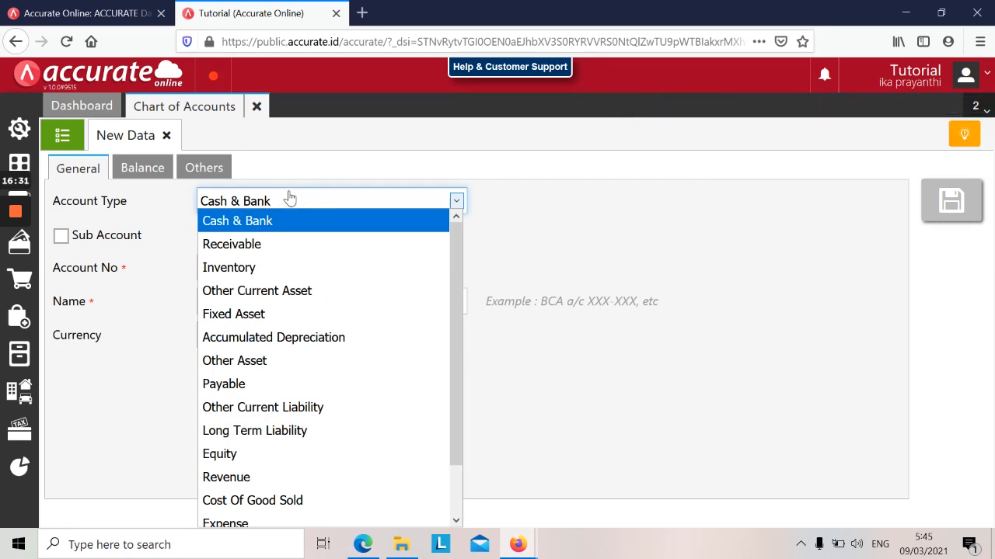
{"action": "left_click", "coordinate": [258, 272]}
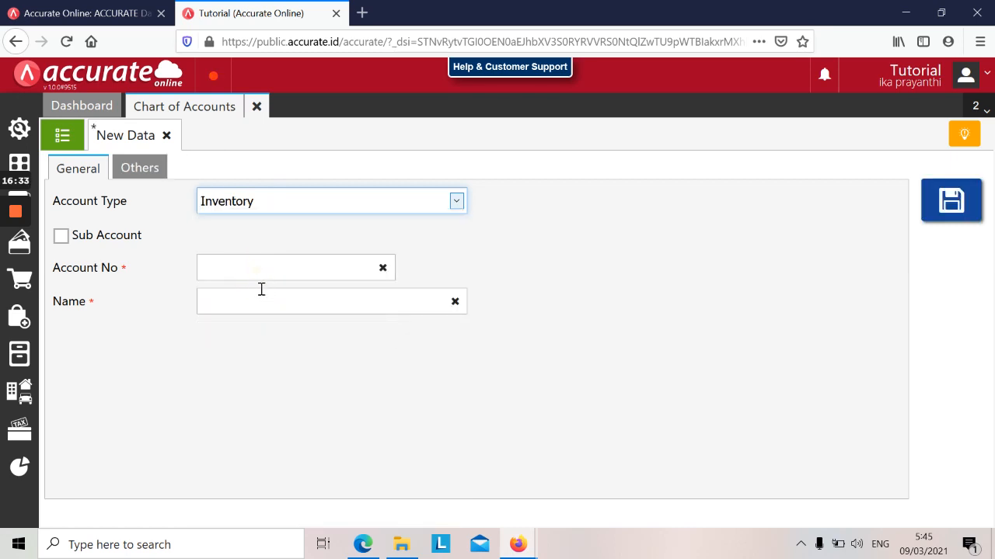
{"action": "left_click", "coordinate": [247, 272]}
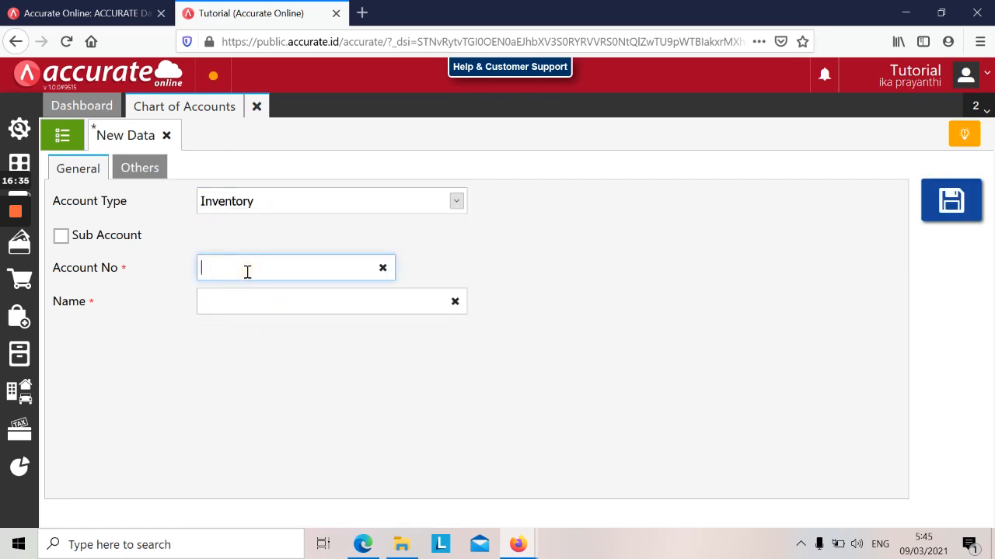
{"action": "type", "text": "1115"}
{"action": "left_click", "coordinate": [264, 302]}
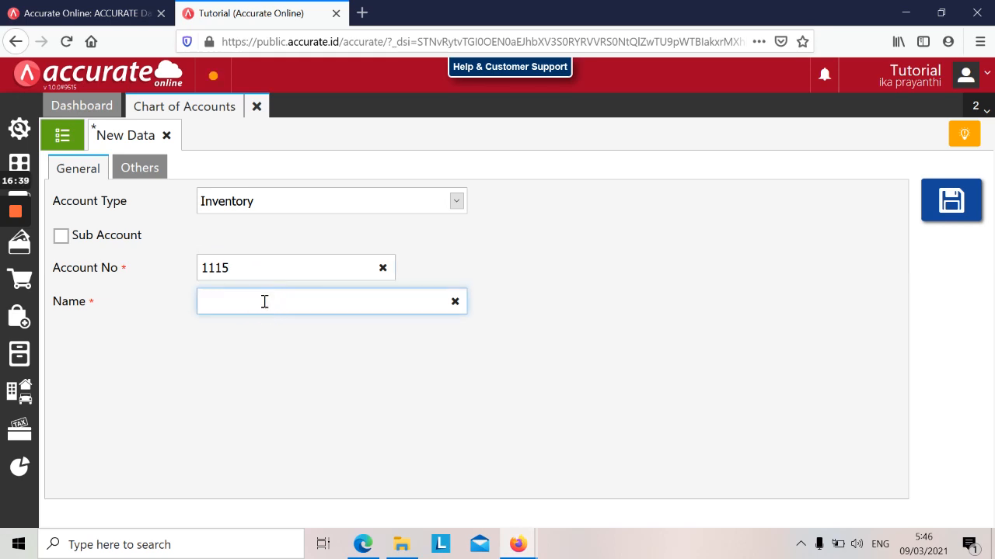
{"action": "type", "text": "Persediaan Claim Pelanggan"}
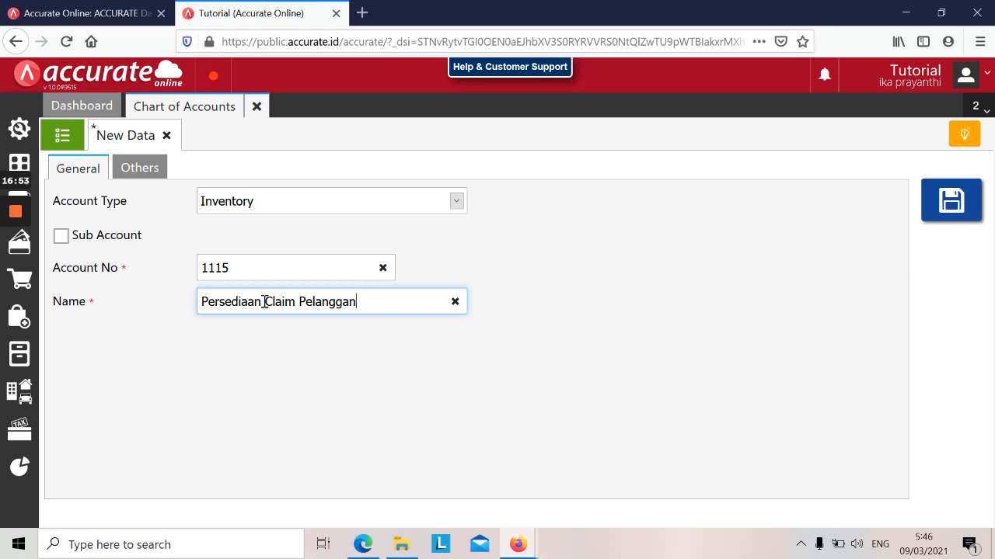
{"action": "left_click", "coordinate": [962, 200]}
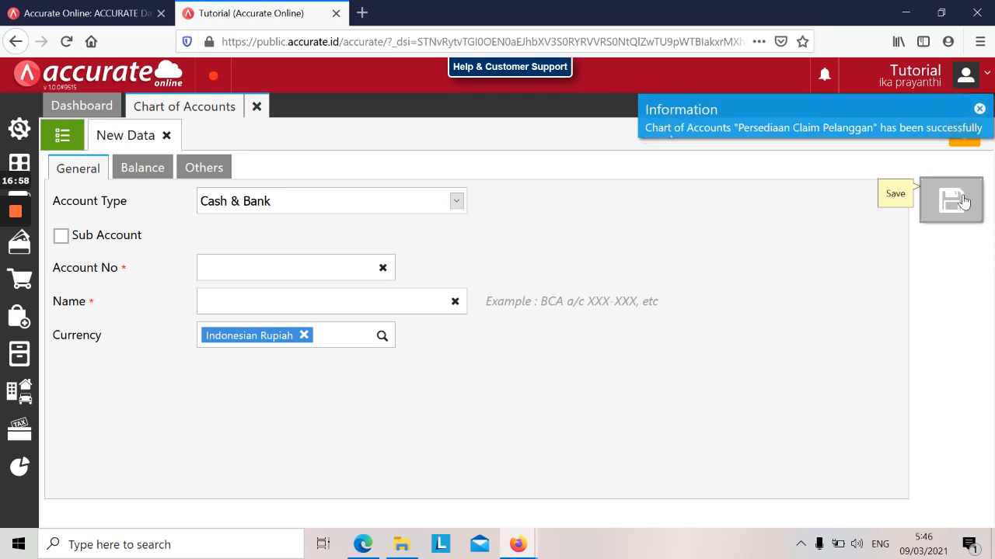
- In the default account preferences, set Inventory Amount Difference to 5999 Selisih Barang Diterima for Supplier Claim and 5998 Selisih Nilai Persediaan for Customer Claim
{"action": "left_click", "coordinate": [20, 128]}
{"action": "left_click", "coordinate": [73, 207]}
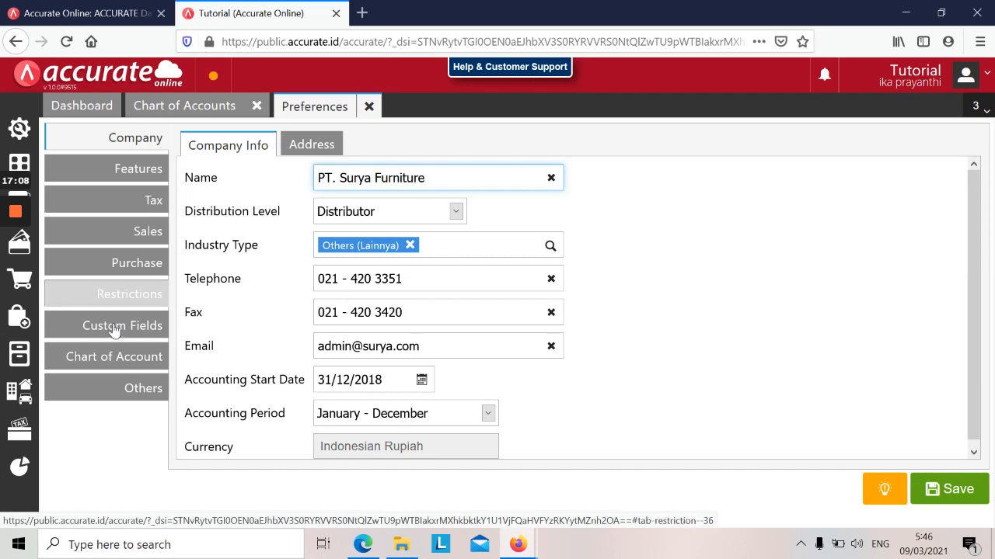
{"action": "left_click", "coordinate": [117, 364]}
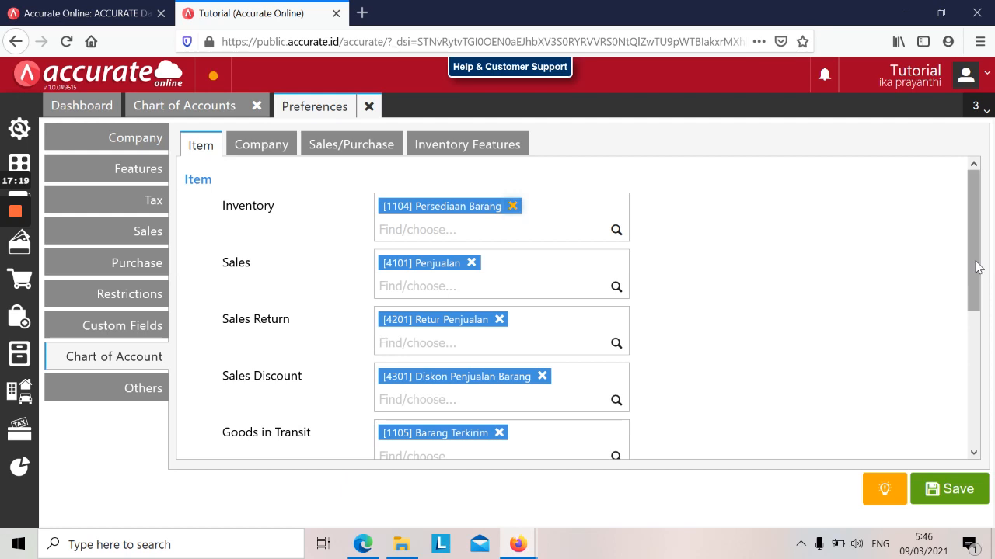
{"action": "left_click_drag", "start_coordinate": [972, 262], "coordinate": [968, 369]}
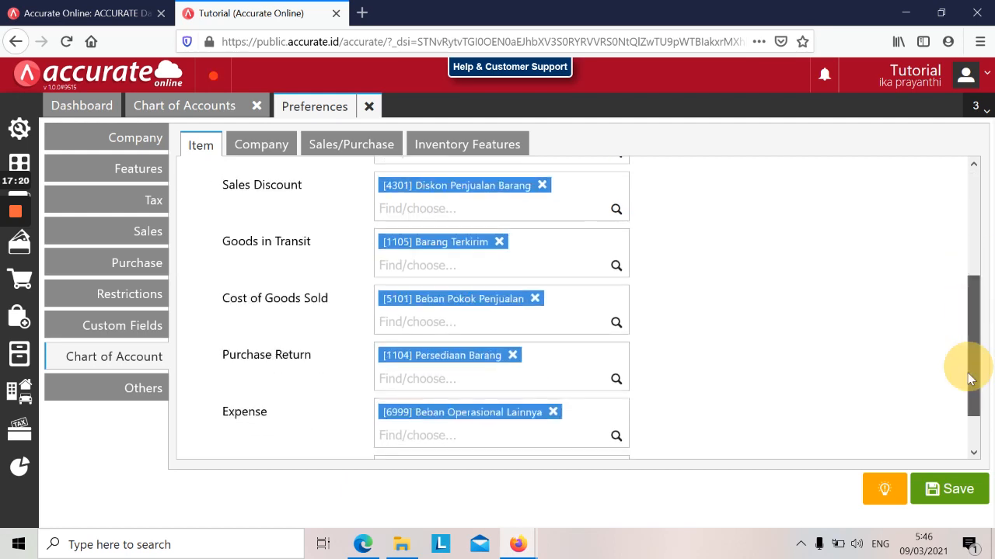
{"action": "left_click", "coordinate": [361, 150]}
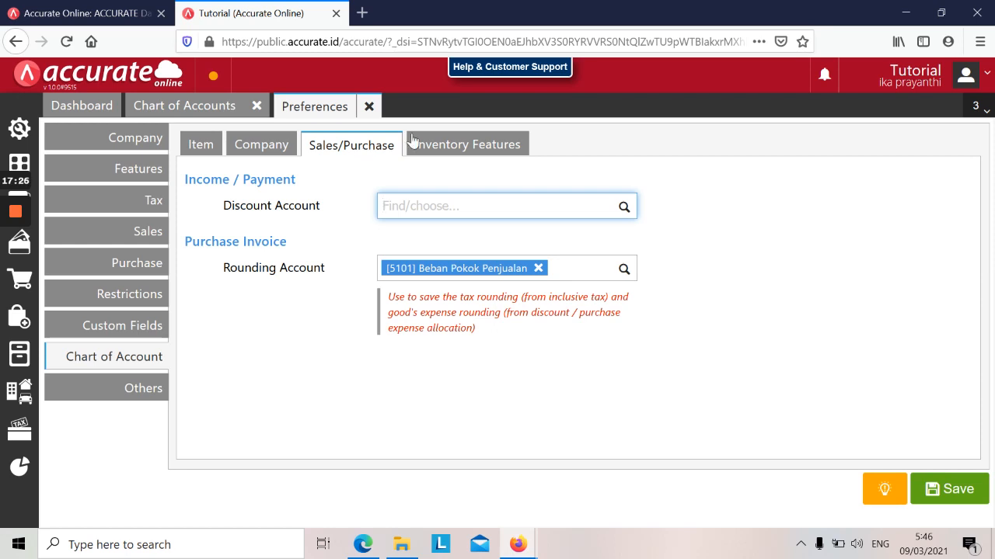
{"action": "left_click", "coordinate": [432, 146]}
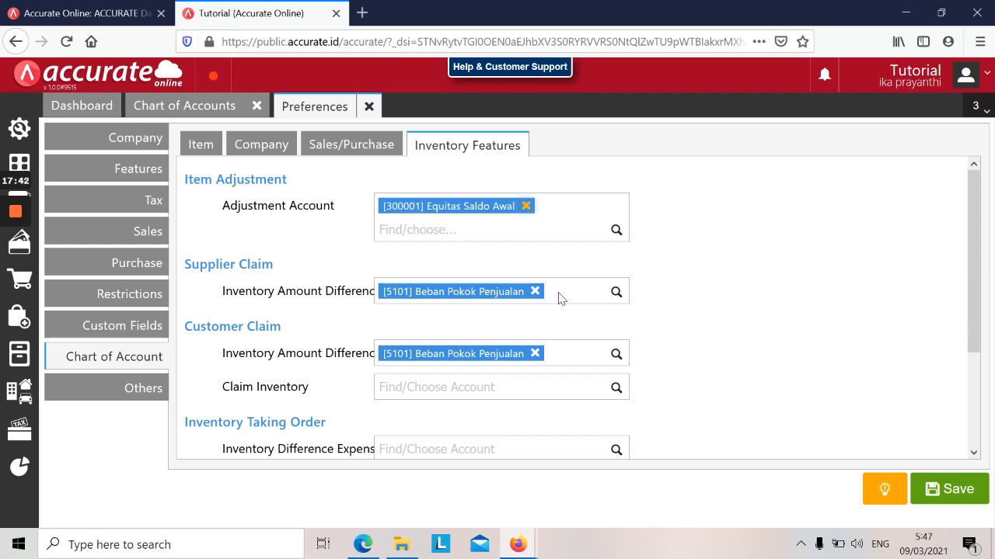
{"action": "left_click", "coordinate": [617, 293]}
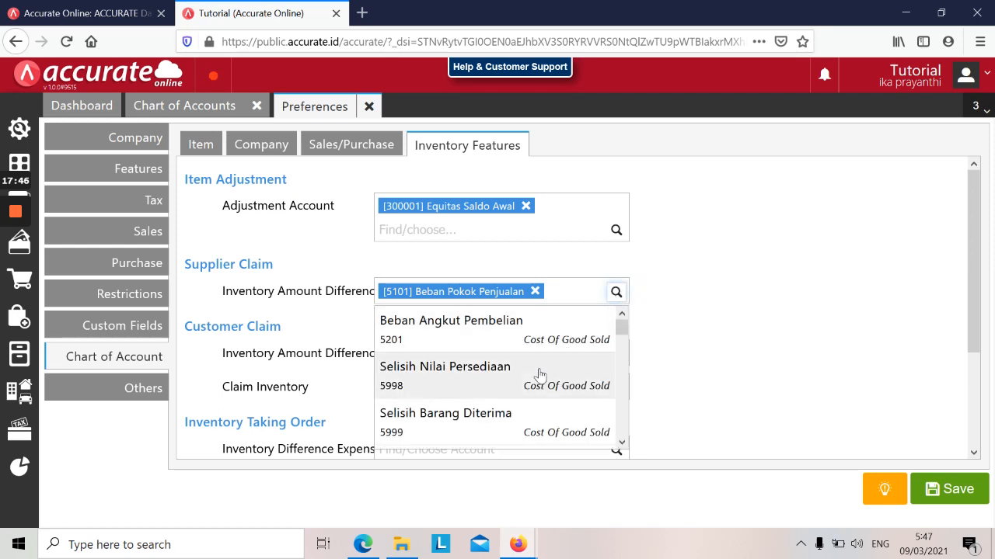
{"action": "left_click", "coordinate": [510, 414]}
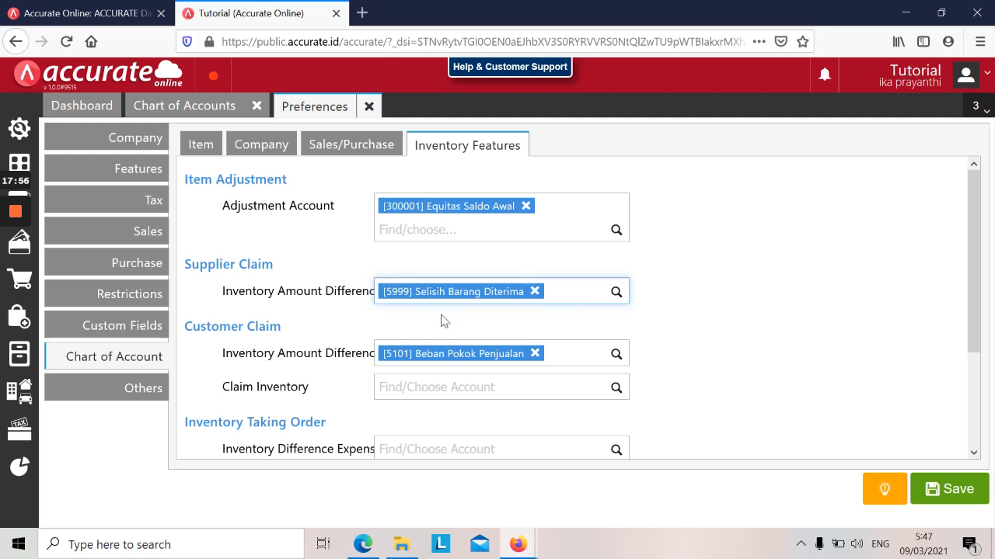
{"action": "left_click", "coordinate": [617, 355]}
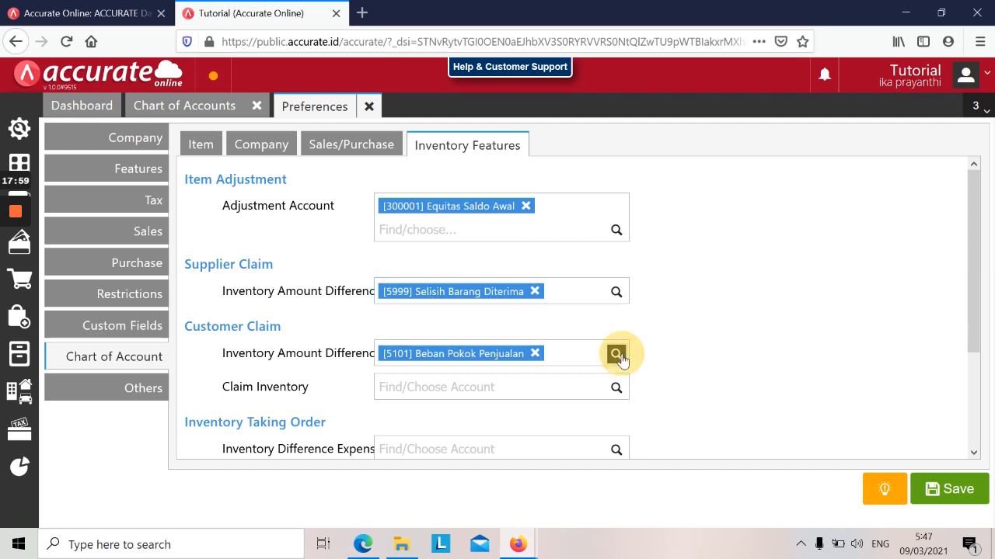
{"action": "left_click", "coordinate": [509, 430]}
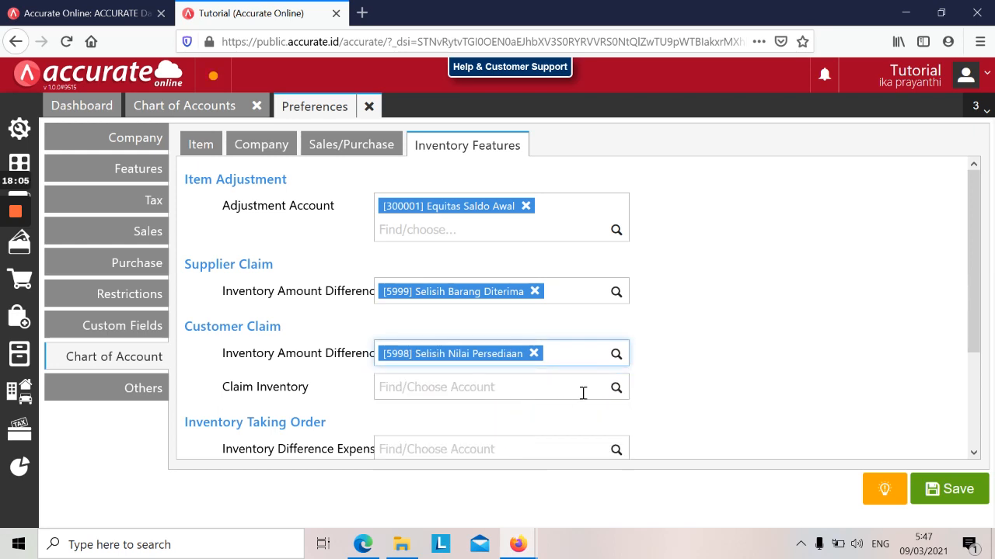
- Set the Customer Claim's Claim Inventory to 1115 Persediaan Claim Pelanggan, save the preferences and close the Chart of Accounts
{"action": "left_click", "coordinate": [617, 387]}
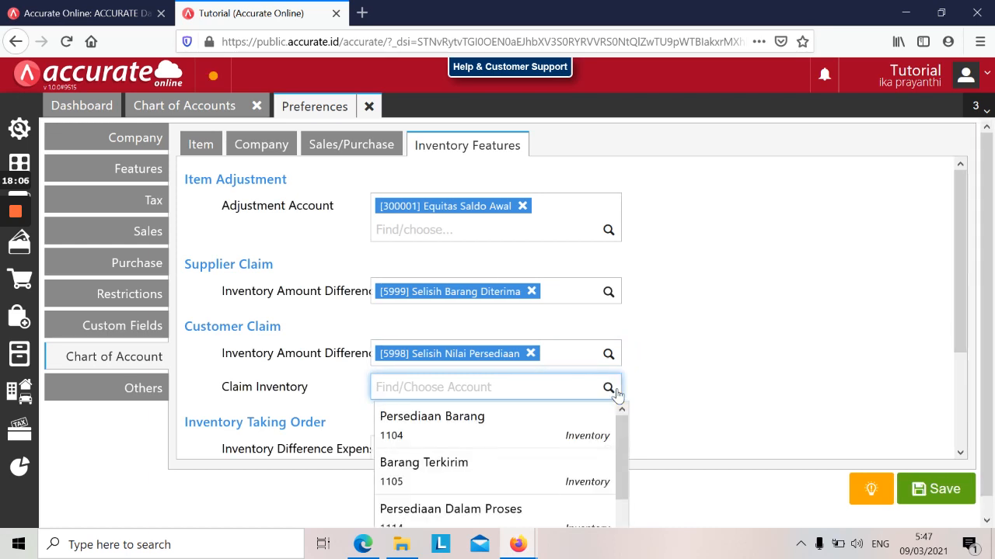
{"action": "left_click_drag", "start_coordinate": [620, 440], "coordinate": [617, 499]}
{"action": "left_click", "coordinate": [513, 514]}
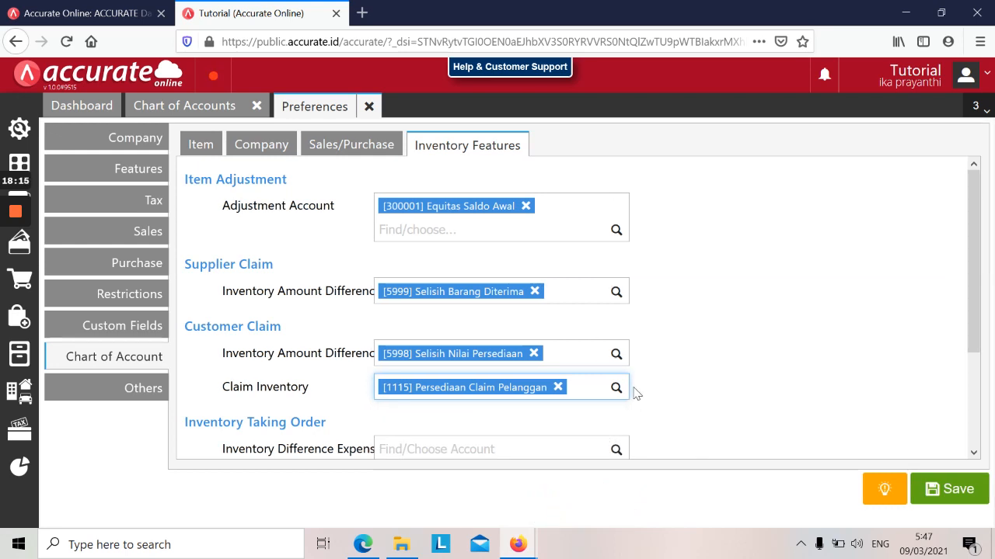
{"action": "left_click", "coordinate": [955, 494]}
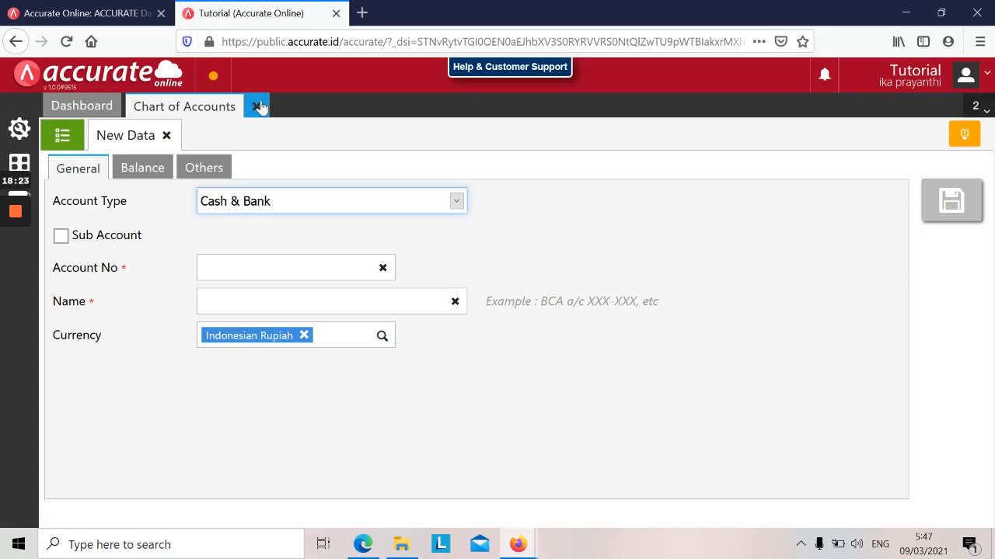
{"action": "left_click", "coordinate": [257, 107]}
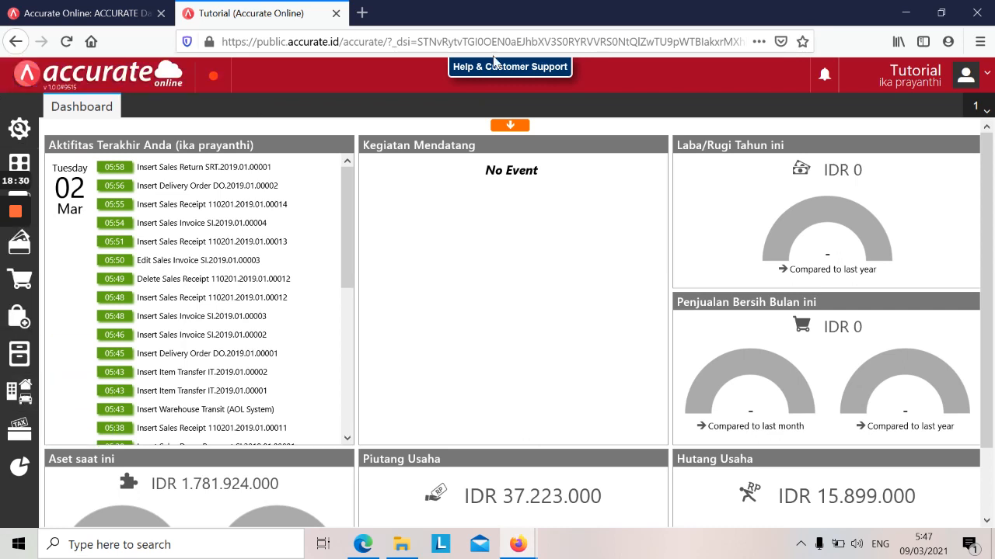
- Open a new Customer Claim form in a maximized window and check the 20 January exercise in the training module
{"action": "left_click", "coordinate": [941, 12]}
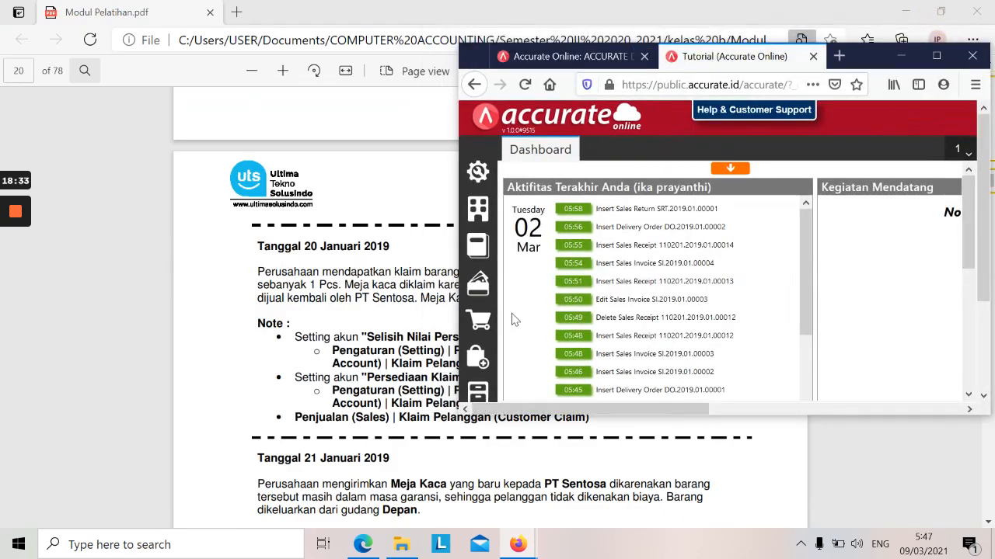
{"action": "left_click", "coordinate": [483, 325]}
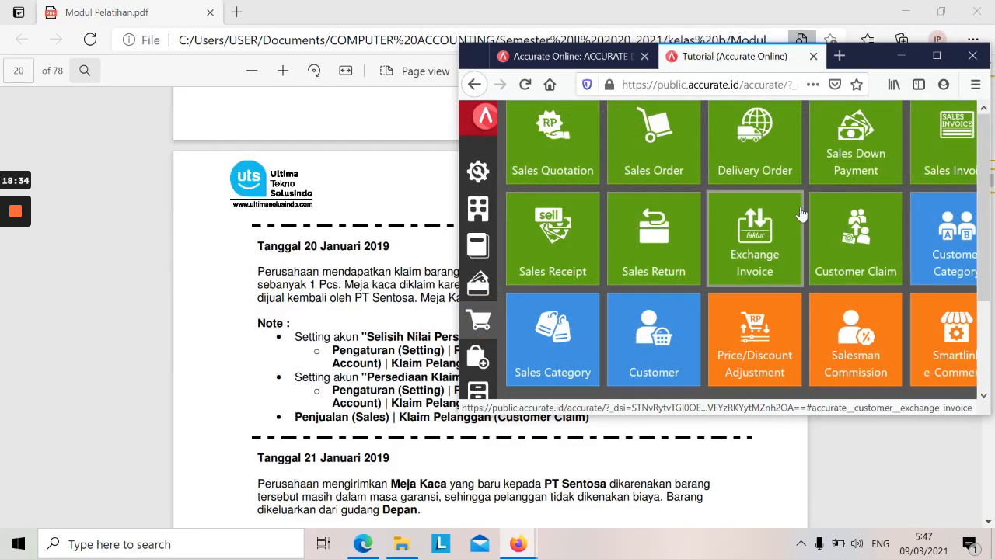
{"action": "left_click", "coordinate": [858, 237]}
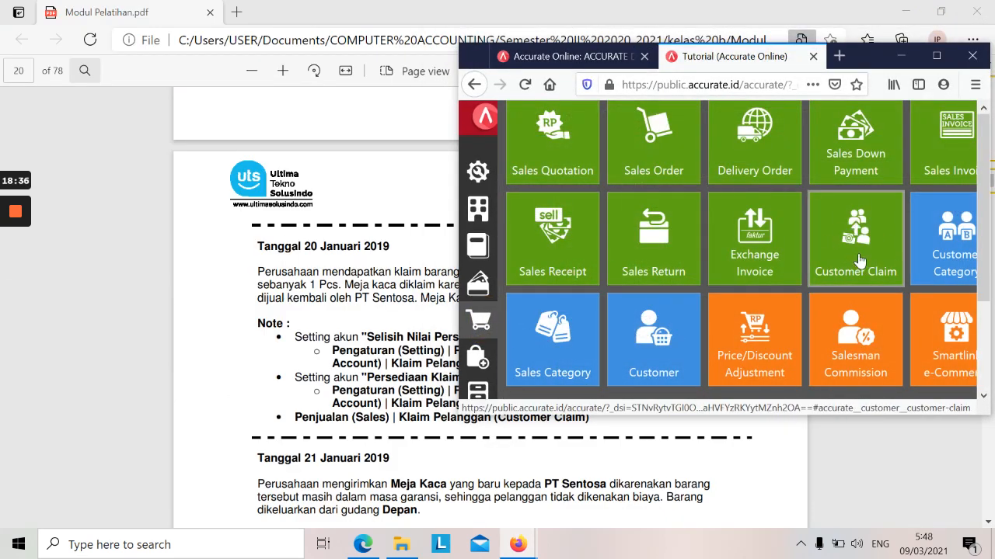
{"action": "left_click", "coordinate": [865, 234]}
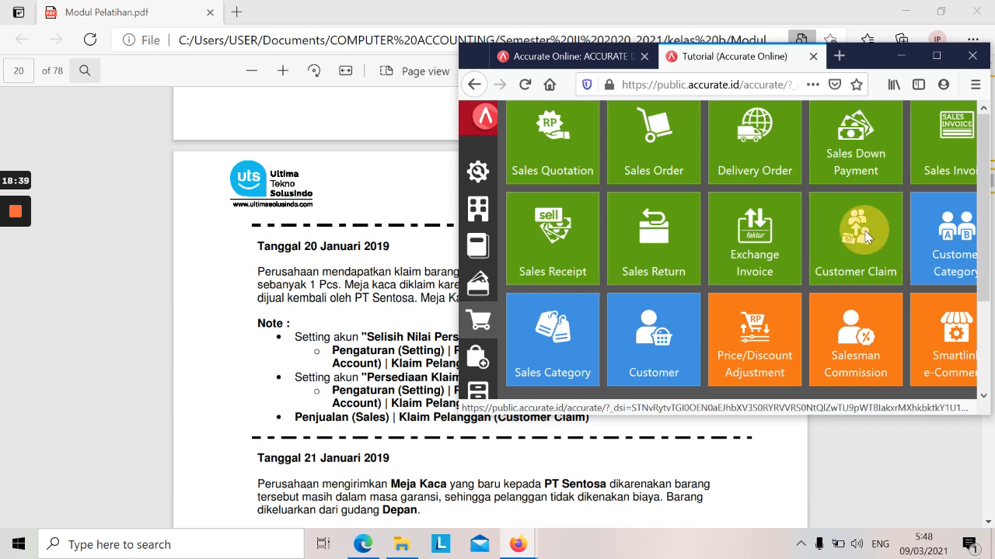
{"action": "left_click", "coordinate": [936, 56]}
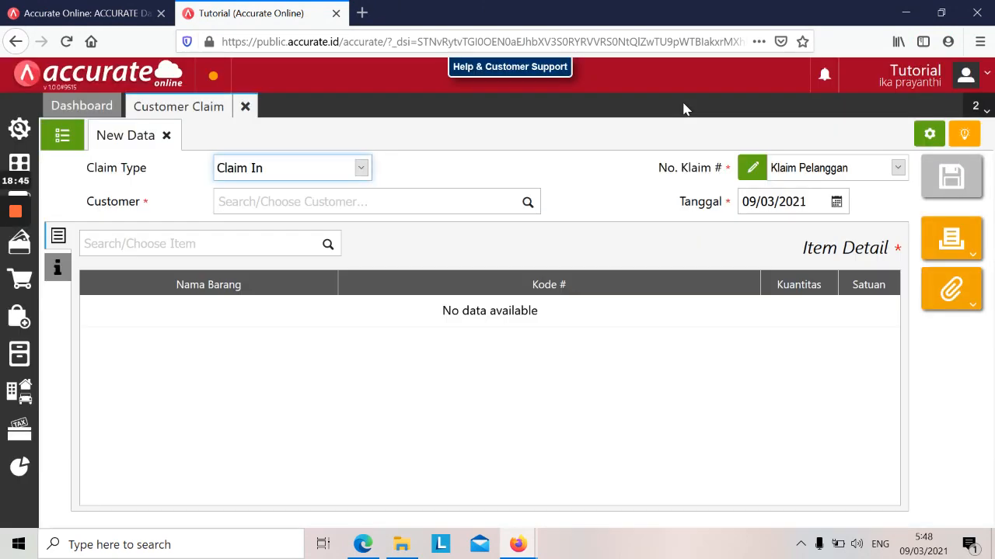
{"action": "key", "text": "alt+Tab"}
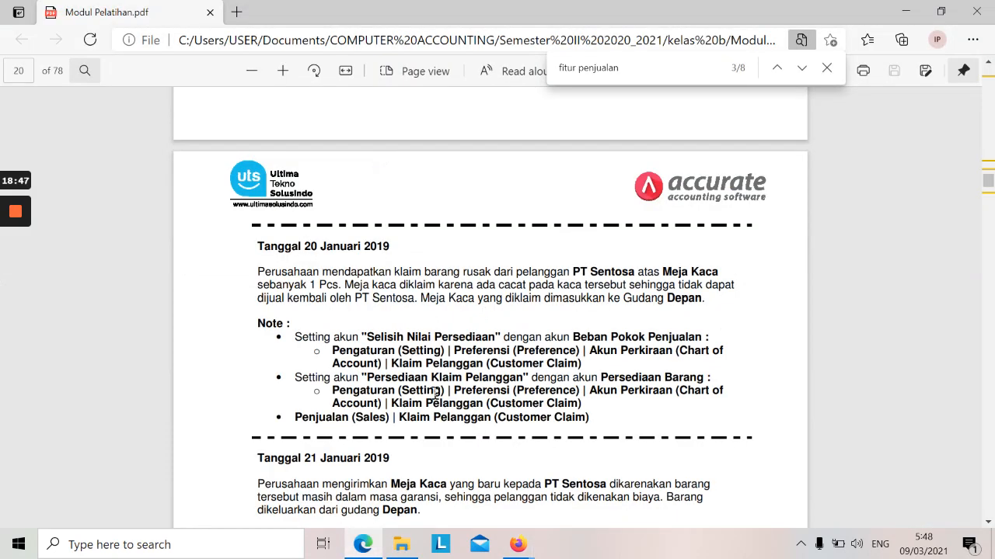
{"action": "key", "text": "alt+Tab"}
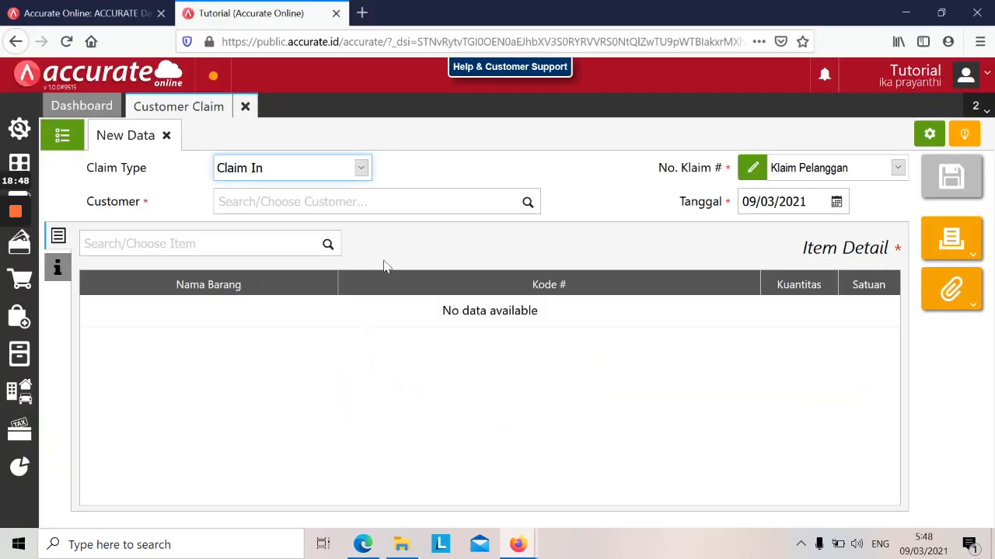
- Set the claim's customer to PT Sentosa and its date to 20/01/2019, following the training module
{"action": "left_click", "coordinate": [353, 201]}
{"action": "key", "text": "alt+Tab"}
{"action": "key", "text": "alt+Tab"}
{"action": "type", "text": "sentosa"}
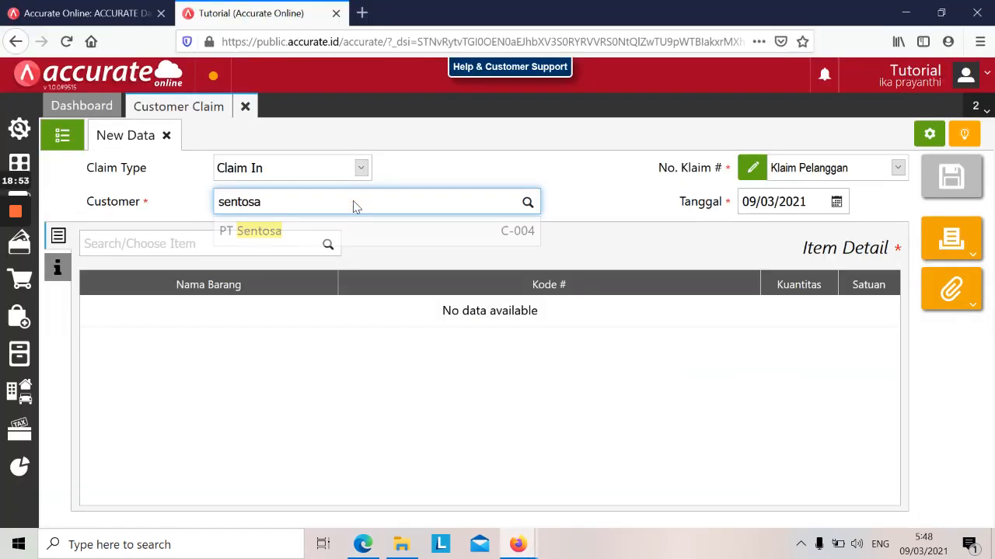
{"action": "left_click", "coordinate": [330, 233]}
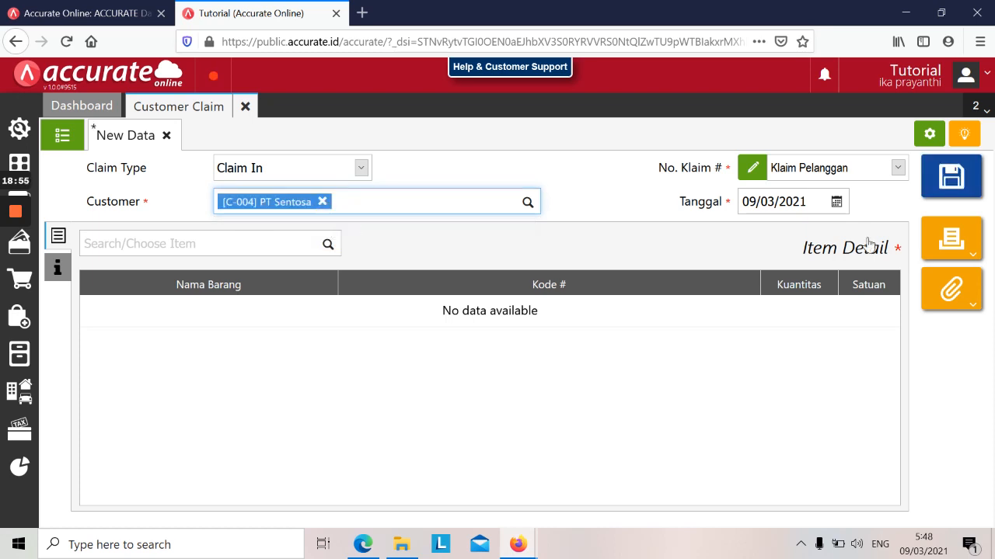
{"action": "left_click", "coordinate": [796, 202]}
{"action": "key", "text": "alt+Tab"}
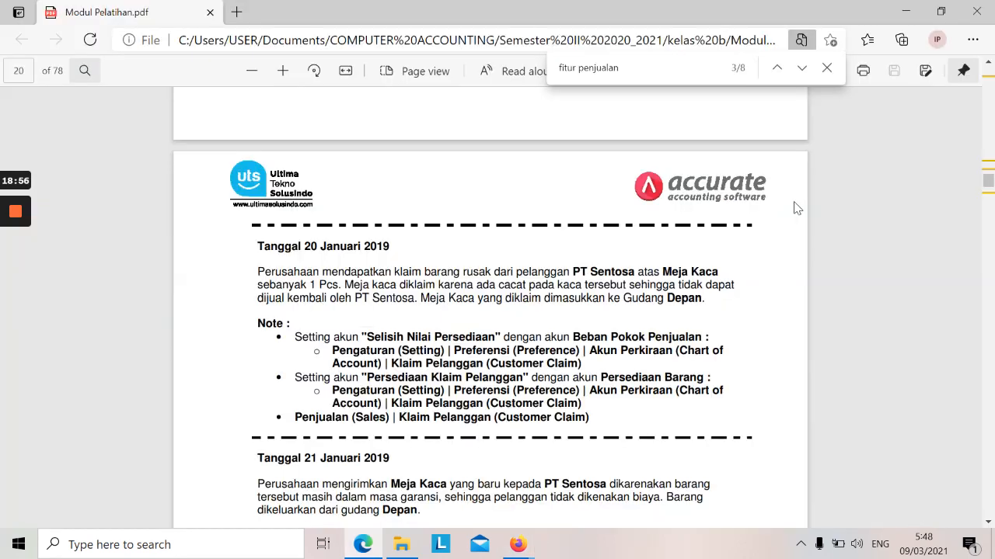
{"action": "key", "text": "alt+Tab"}
{"action": "type", "text": "20/01/2019"}
{"action": "key", "text": "Tab"}
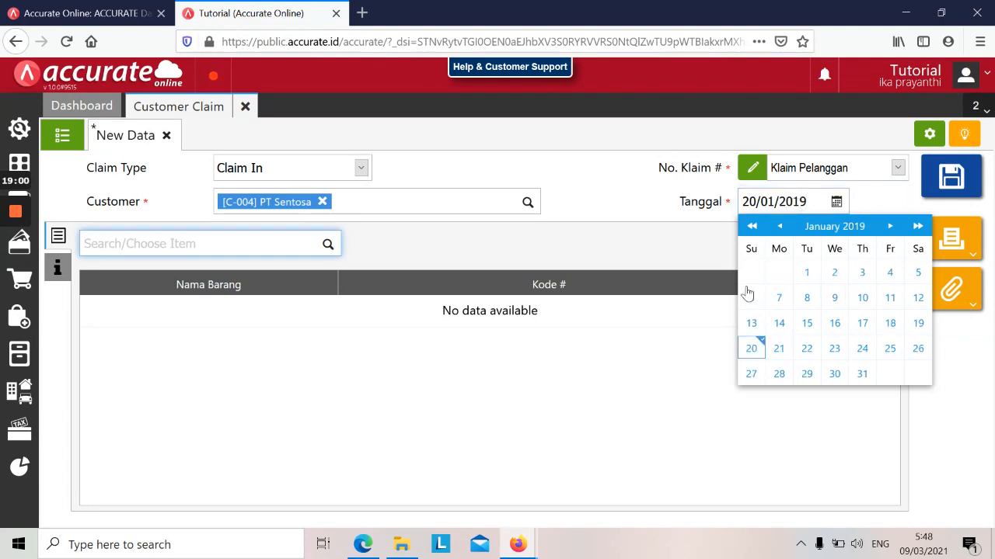
{"action": "left_click", "coordinate": [752, 348]}
- Add 1 PCS of Meja Kaca in the Depan warehouse to the customer claim
{"action": "left_click", "coordinate": [266, 239]}
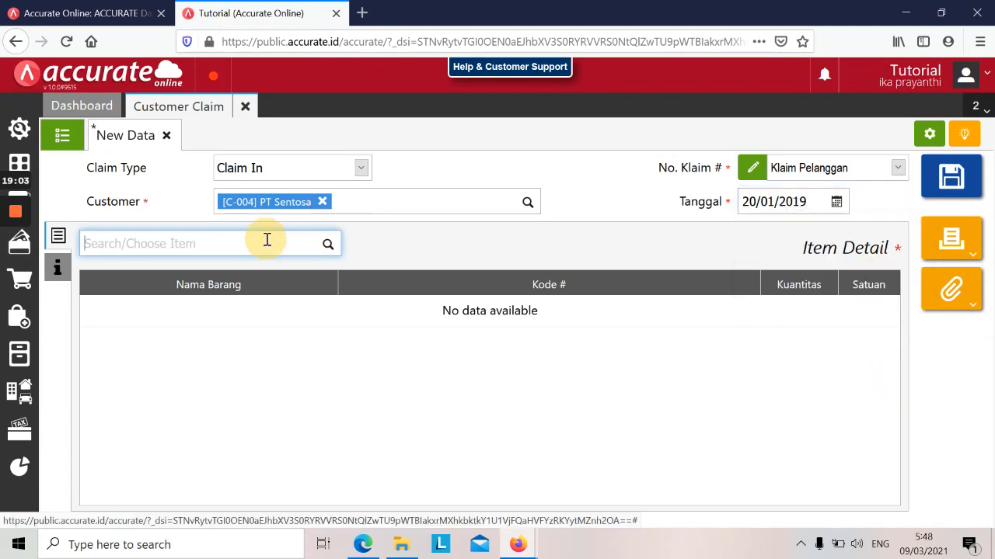
{"action": "key", "text": "alt+Tab"}
{"action": "key", "text": "alt+Tab"}
{"action": "type", "text": "mej"}
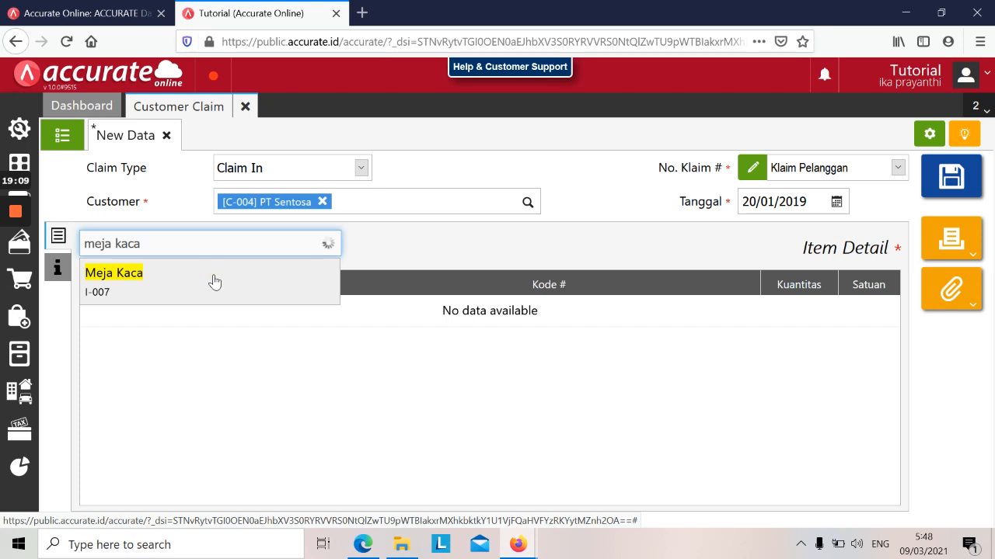
{"action": "left_click", "coordinate": [214, 278]}
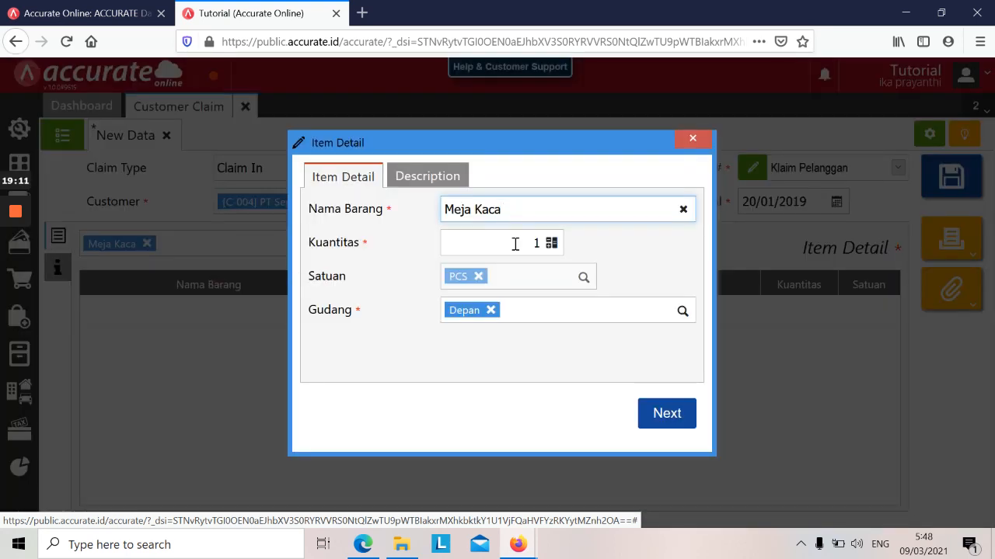
{"action": "left_click", "coordinate": [644, 414]}
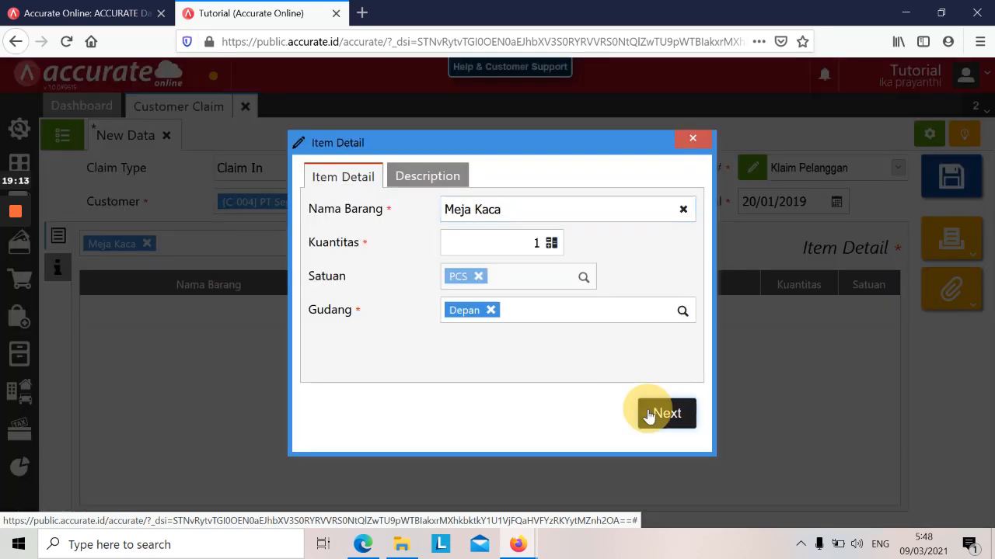
- Check the Meja Kaca line's details against the training module, save the claim and close the Customer Claim form
{"action": "key", "text": "alt+Tab"}
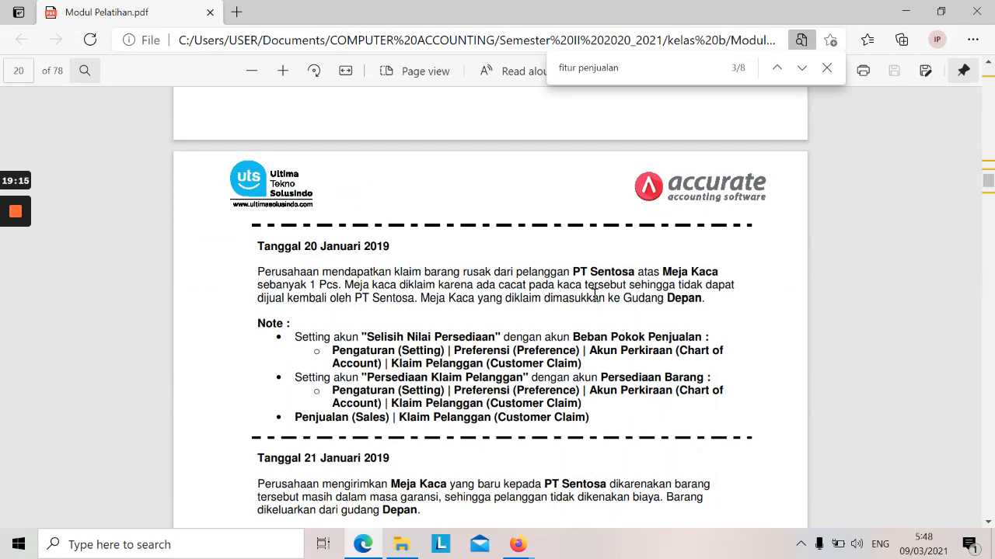
{"action": "key", "text": "alt+Tab"}
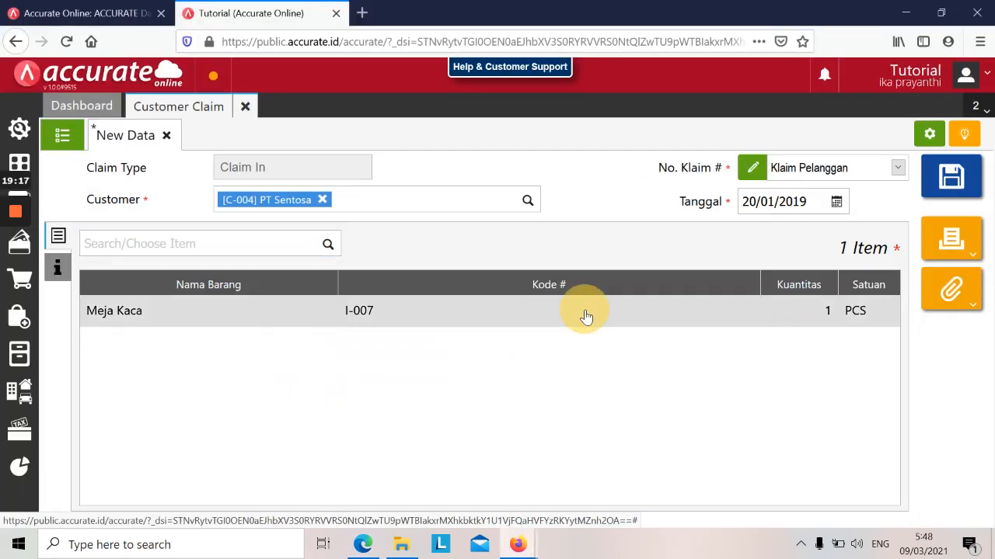
{"action": "left_click", "coordinate": [583, 316]}
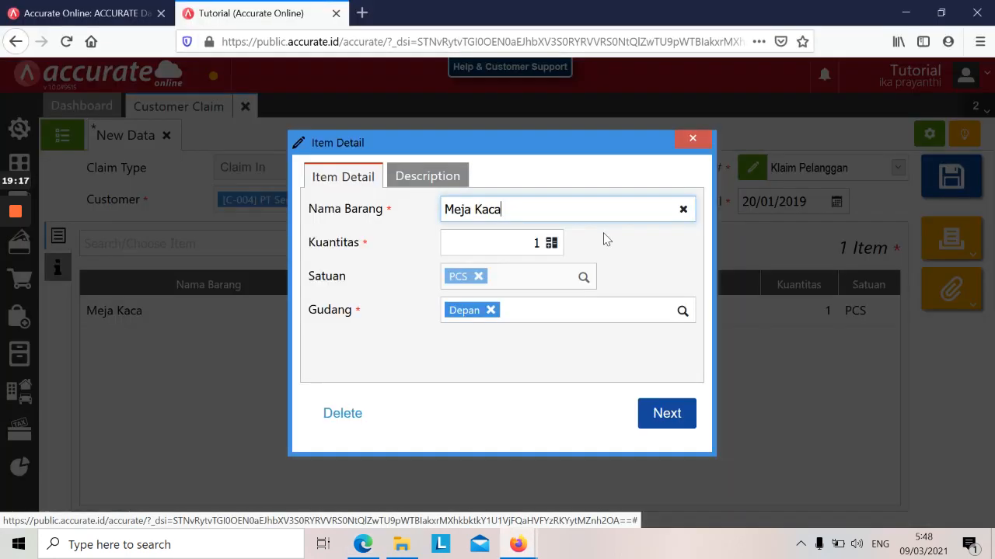
{"action": "left_click", "coordinate": [693, 144]}
{"action": "left_click", "coordinate": [952, 177]}
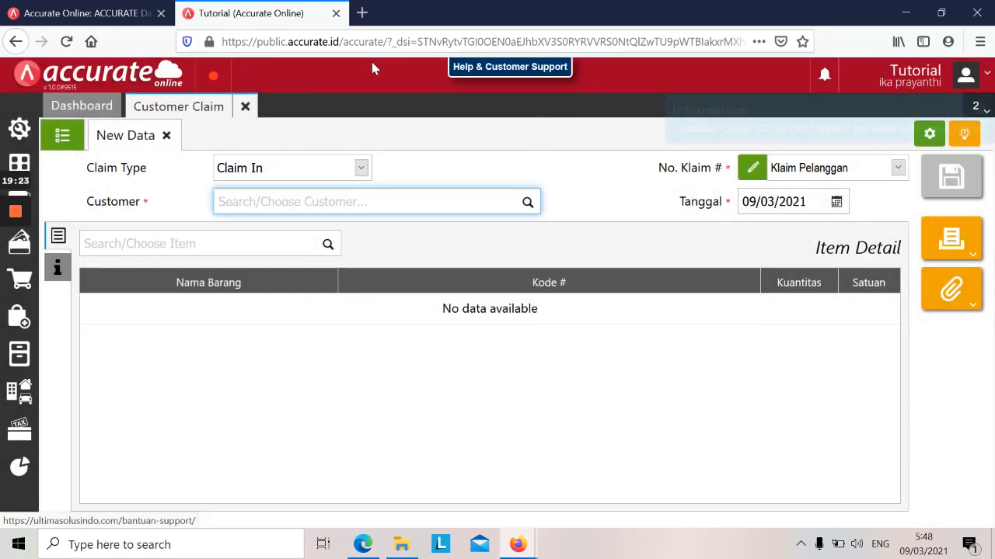
{"action": "left_click", "coordinate": [246, 108]}
- Read the 21 January exercise in the training module and open a new Customer Claim form in a maximized window
{"action": "key", "text": "alt+Tab"}
{"action": "scroll", "coordinate": [354, 381], "scroll_direction": "down", "scroll_amount": 2}
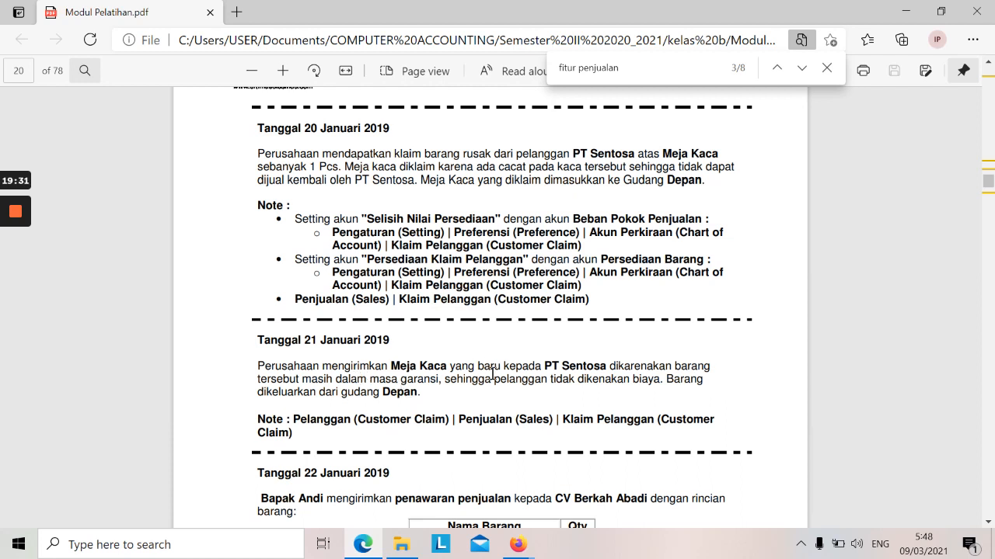
{"action": "key", "text": "alt+Tab"}
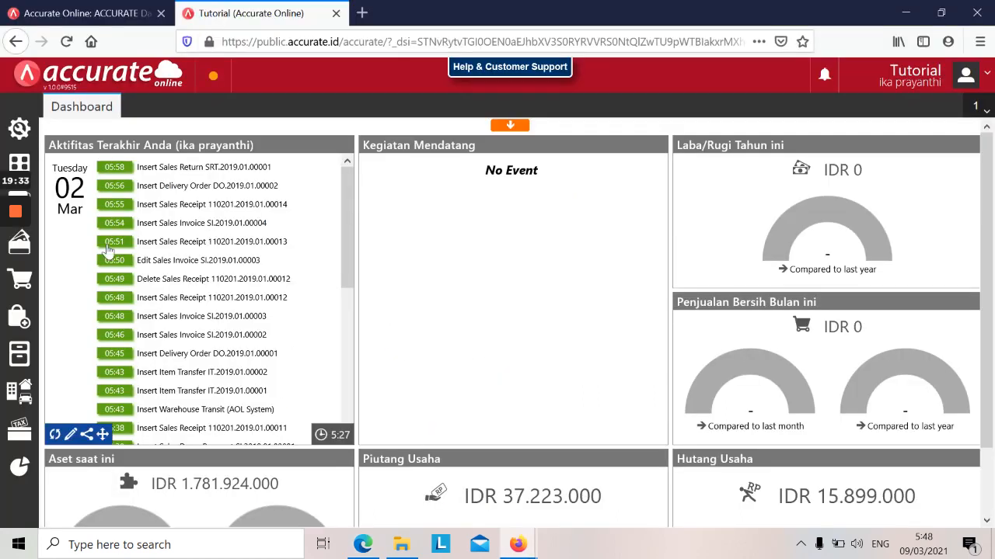
{"action": "key", "text": "alt+Tab"}
{"action": "key", "text": "alt+Tab"}
{"action": "left_click", "coordinate": [941, 14]}
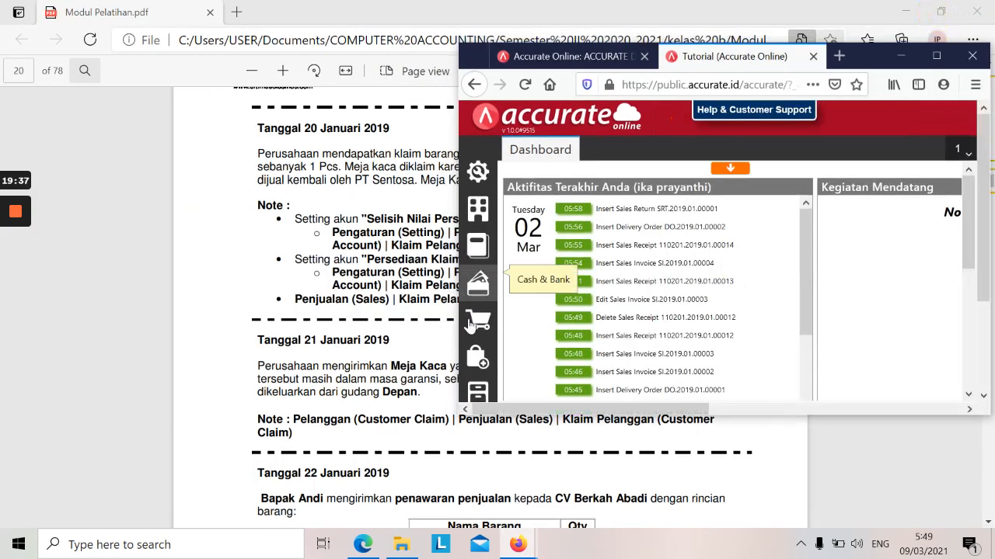
{"action": "mouse_move", "coordinate": [479, 322]}
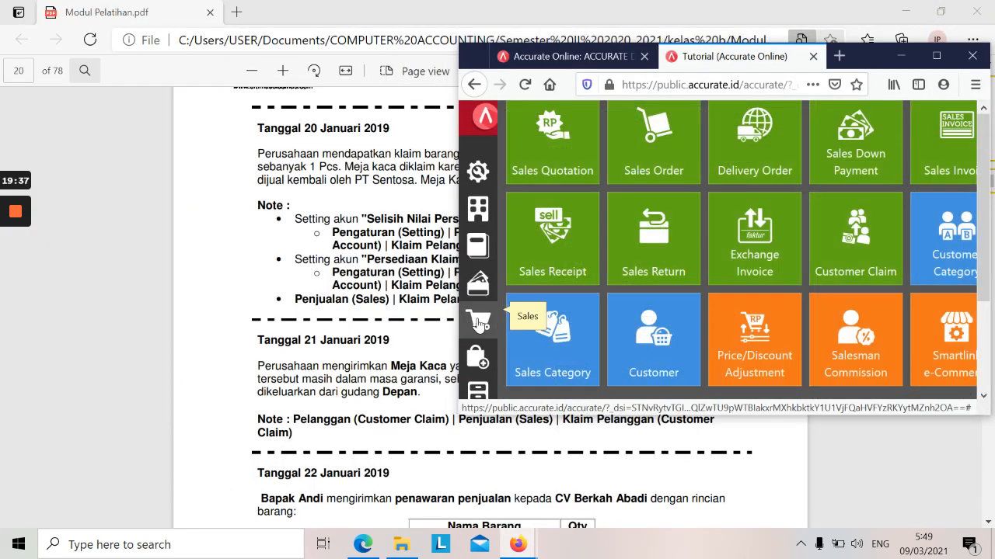
{"action": "left_click", "coordinate": [853, 237]}
{"action": "left_click", "coordinate": [946, 56]}
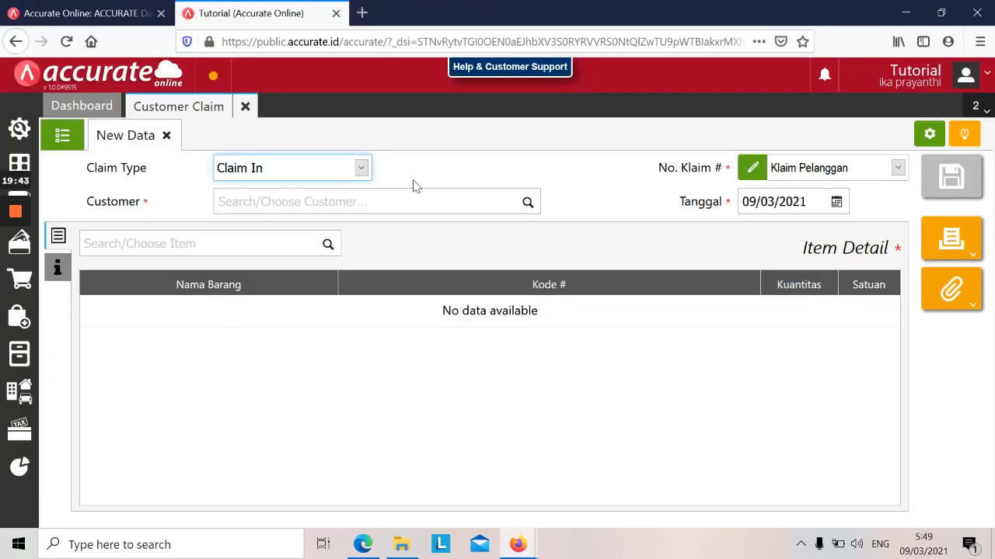
- Set the claim type to Claim Out and copy in the Meja Kaca item from PT Sentosa's 20/01/2019 claim
{"action": "left_click", "coordinate": [360, 170]}
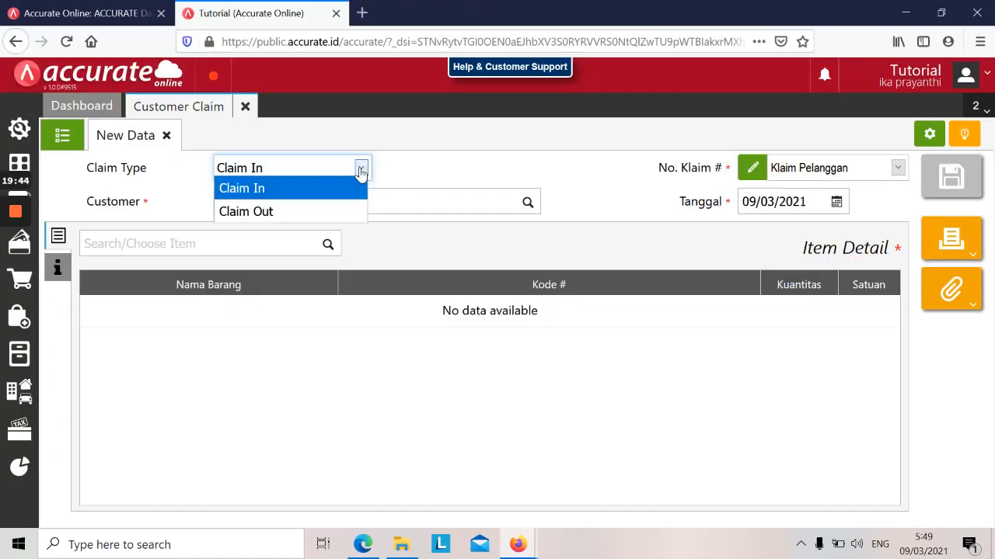
{"action": "left_click", "coordinate": [324, 210]}
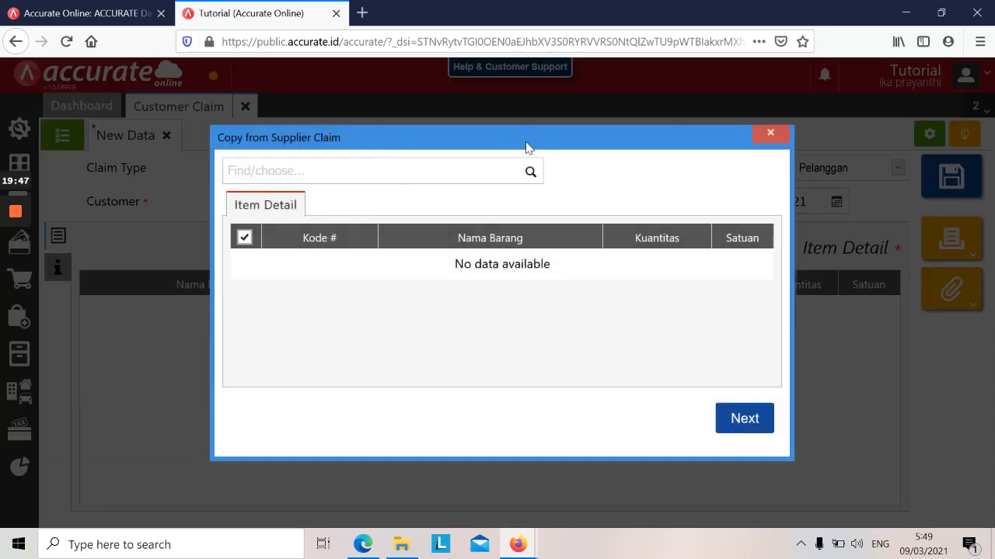
{"action": "left_click", "coordinate": [531, 172]}
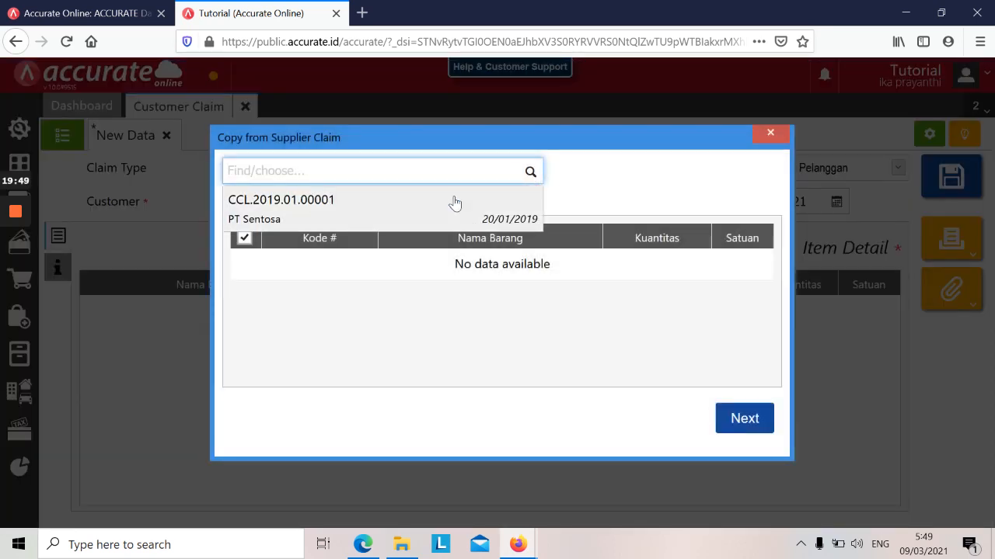
{"action": "left_click", "coordinate": [336, 208]}
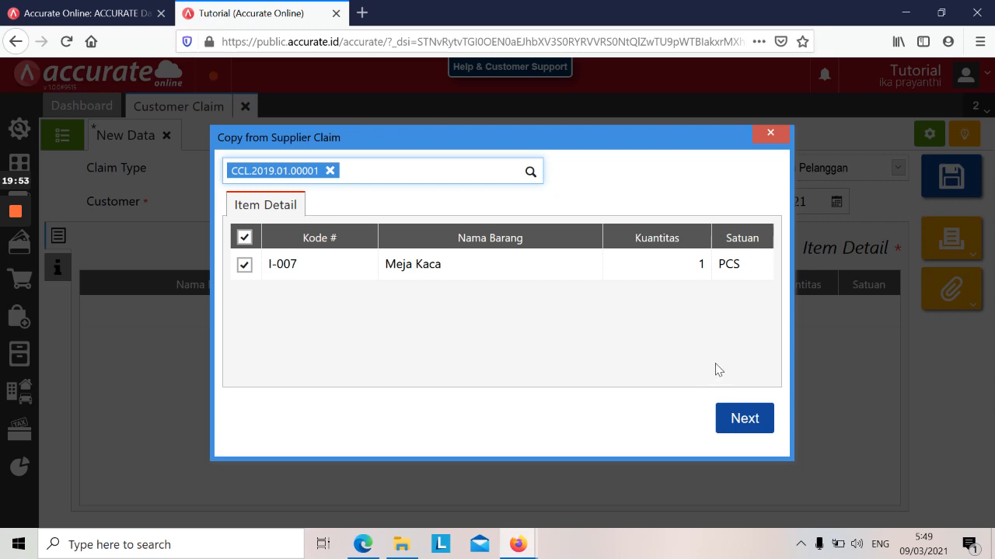
{"action": "left_click", "coordinate": [743, 420]}
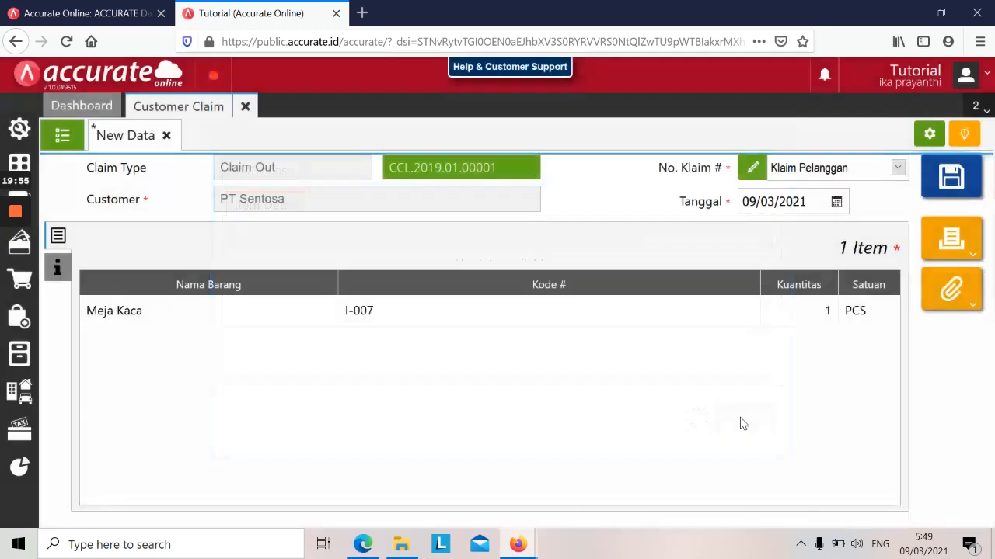
{"action": "left_click", "coordinate": [759, 317]}
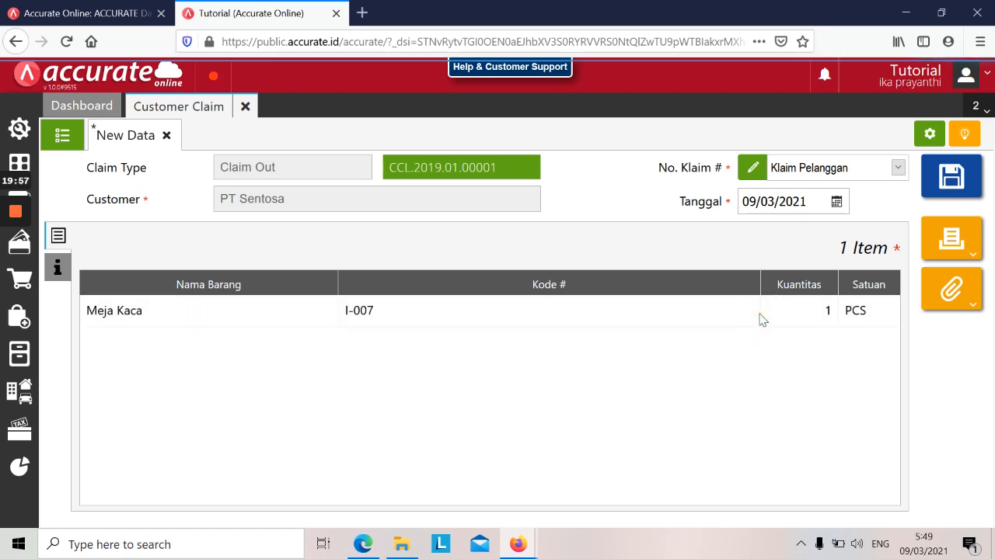
{"action": "left_click", "coordinate": [678, 405]}
- Date the customer claim 21/01/2019, save it and close the Customer Claim form
{"action": "left_click", "coordinate": [791, 202]}
{"action": "key", "text": "alt+Tab"}
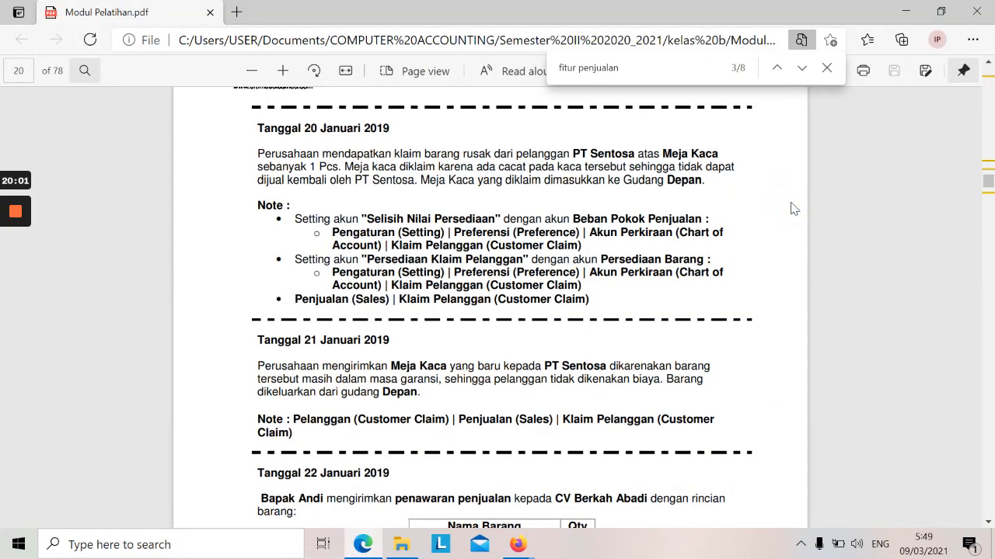
{"action": "key", "text": "alt+Tab"}
{"action": "type", "text": "21/"}
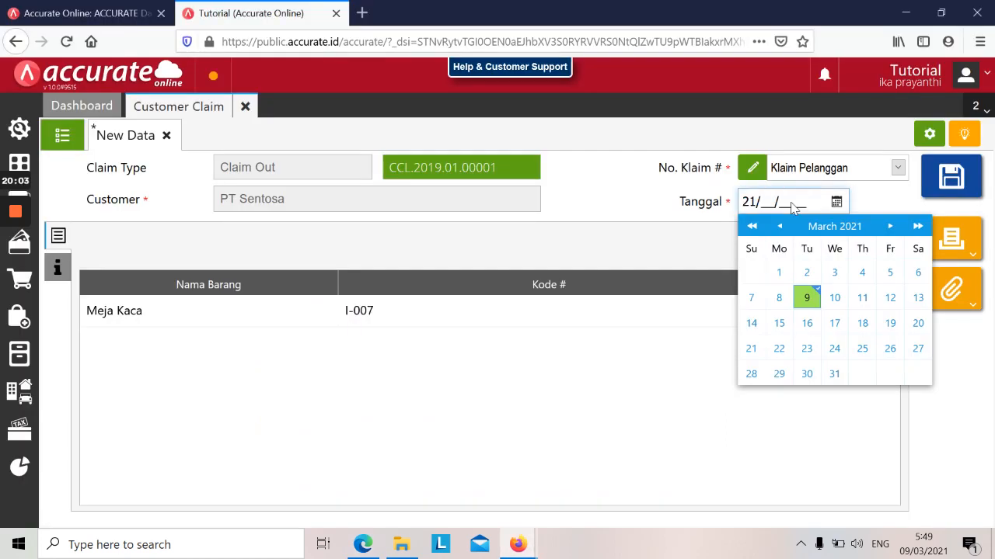
{"action": "type", "text": "01/2019"}
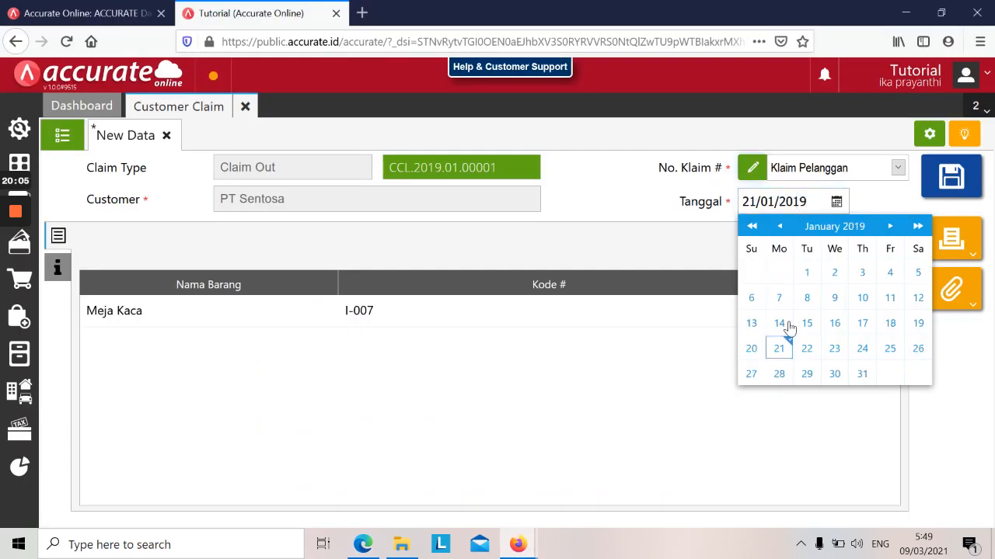
{"action": "left_click", "coordinate": [784, 352]}
{"action": "left_click", "coordinate": [951, 177]}
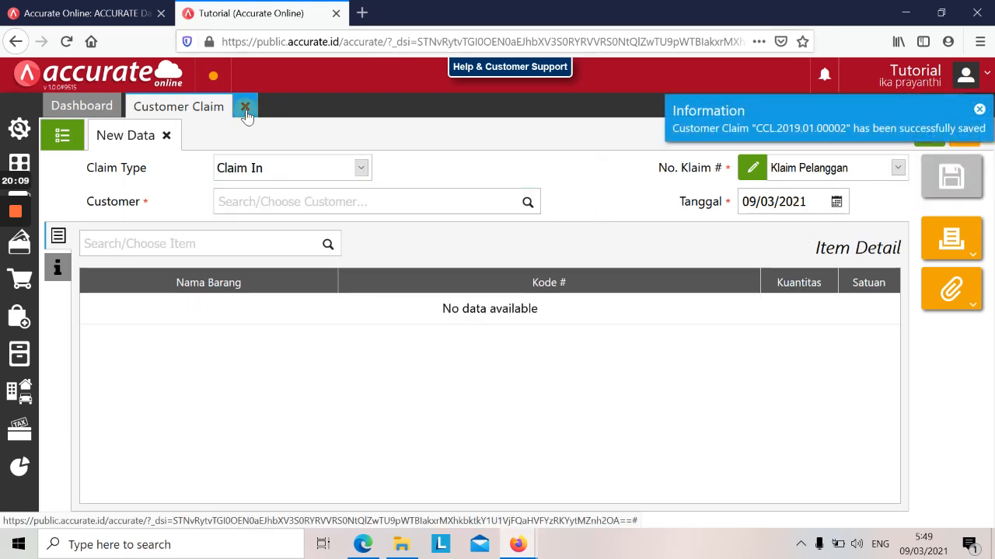
- Read the 22 January exercise in the training module and open a new Sales Quotation form in a maximized window
{"action": "key", "text": "alt+Tab"}
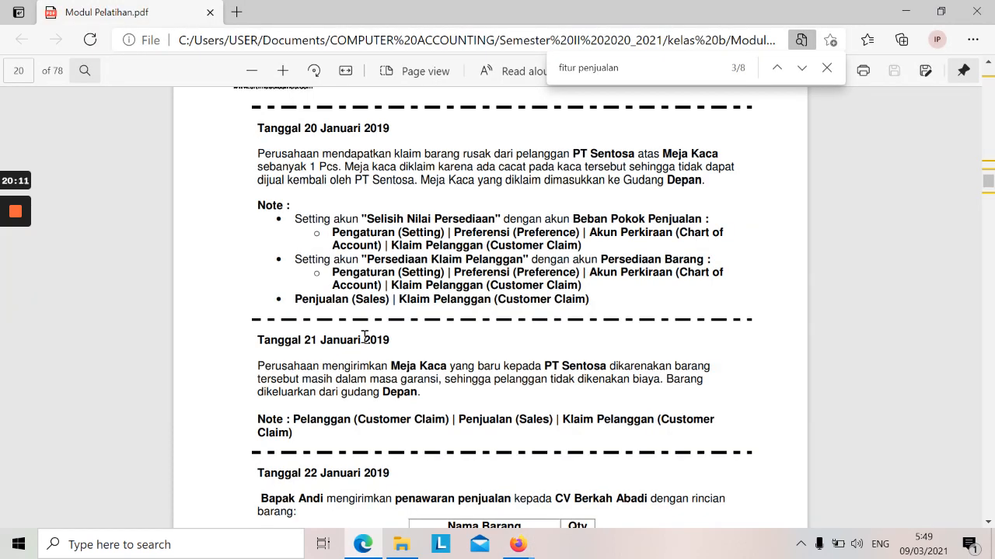
{"action": "scroll", "coordinate": [363, 337], "scroll_direction": "down", "scroll_amount": 5}
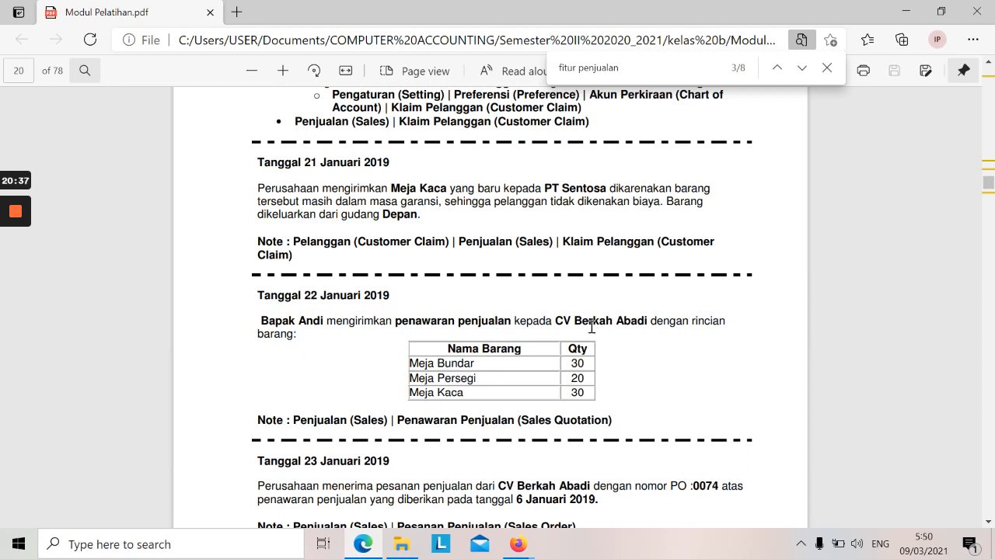
{"action": "key", "text": "alt+Tab"}
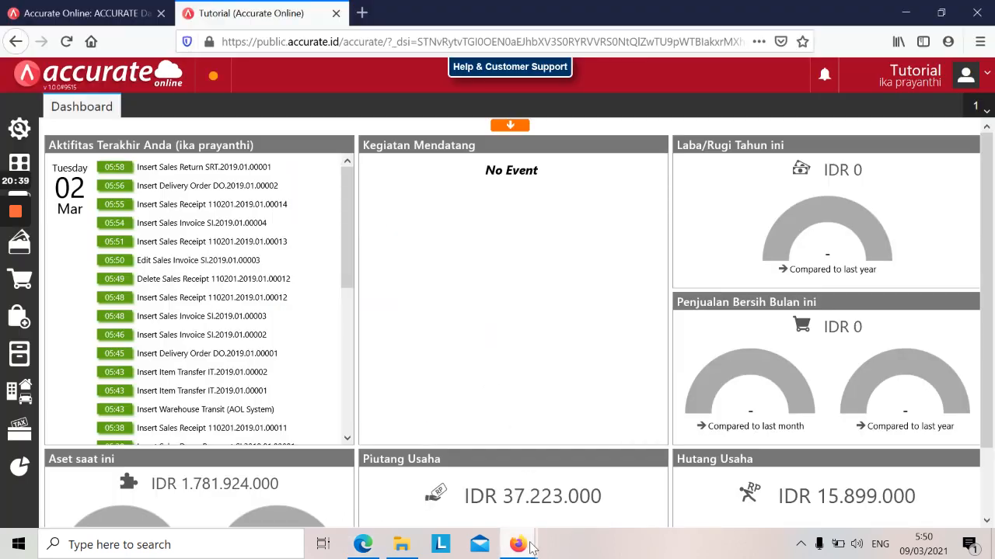
{"action": "left_click", "coordinate": [941, 14]}
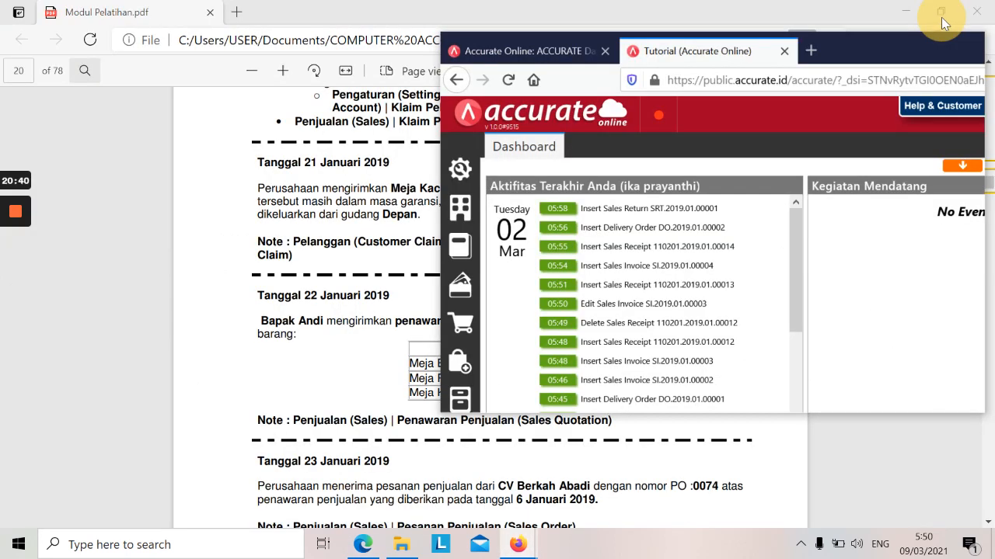
{"action": "left_click", "coordinate": [479, 325]}
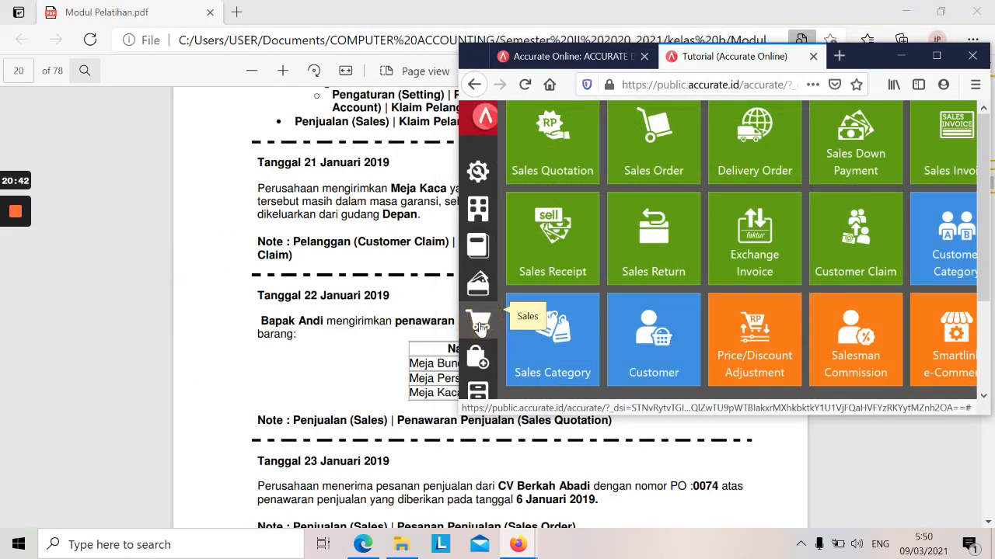
{"action": "left_click", "coordinate": [524, 166]}
{"action": "left_click", "coordinate": [936, 56]}
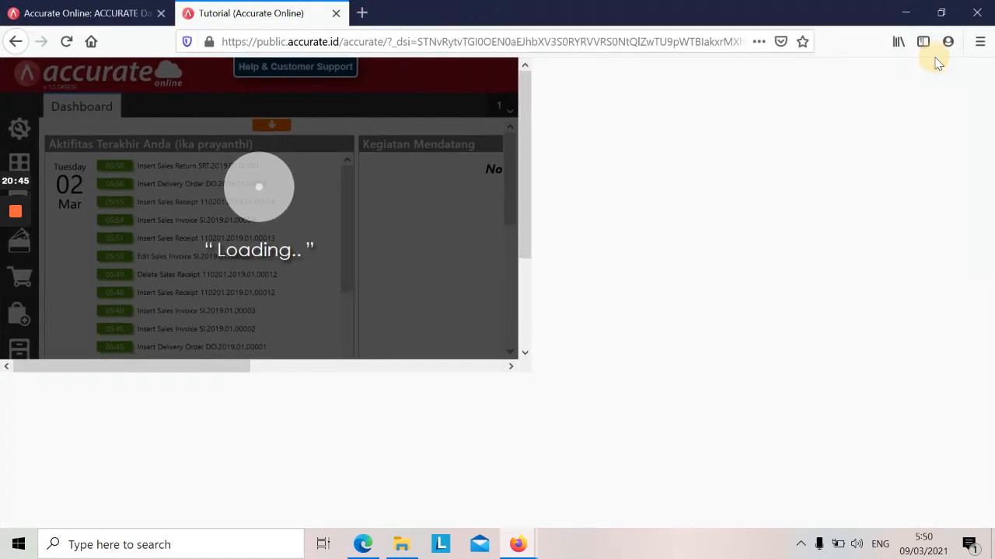
- Select CV Berkah Abadi as the quotation's customer and set the quotation date to 22/01/2019
{"action": "key", "text": "alt+Tab"}
{"action": "key", "text": "alt+Tab"}
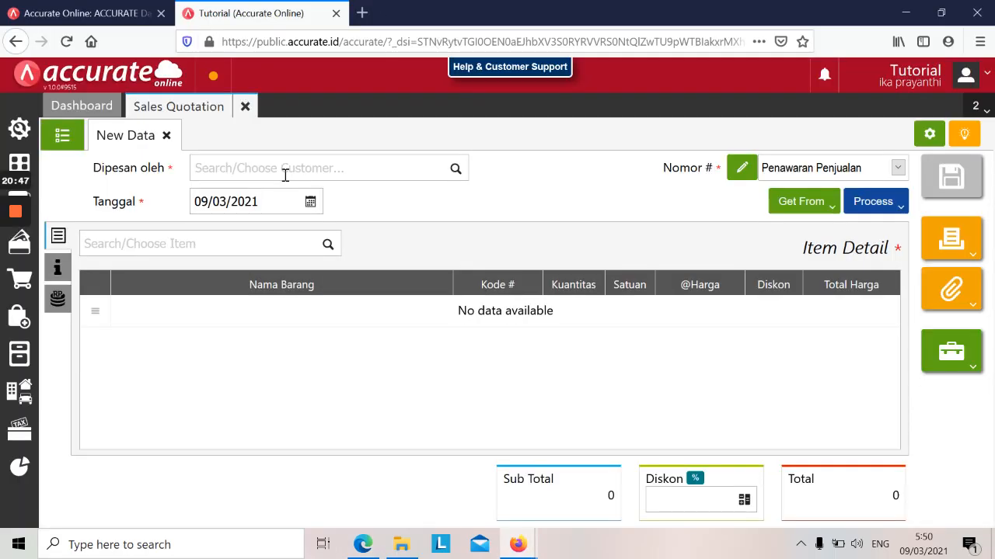
{"action": "left_click", "coordinate": [272, 169]}
{"action": "type", "text": "berkah"}
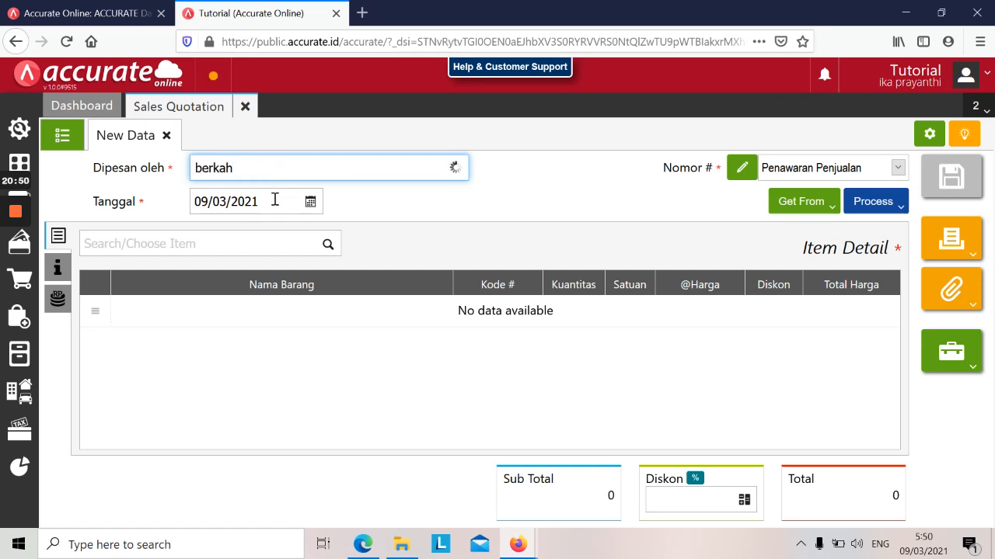
{"action": "left_click", "coordinate": [269, 204]}
{"action": "left_click", "coordinate": [244, 204]}
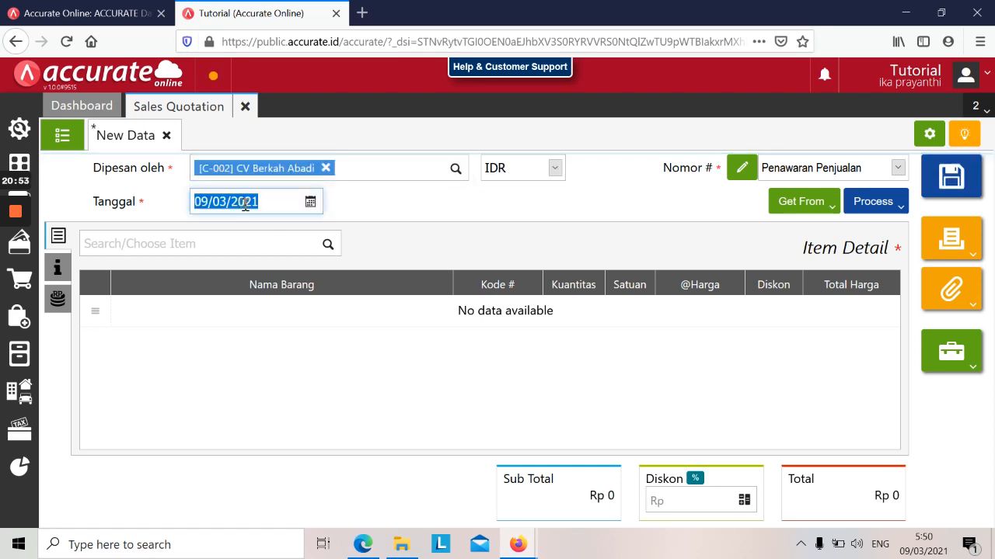
{"action": "key", "text": "alt+Tab"}
{"action": "key", "text": "alt+Tab"}
{"action": "type", "text": "22/01/2019"}
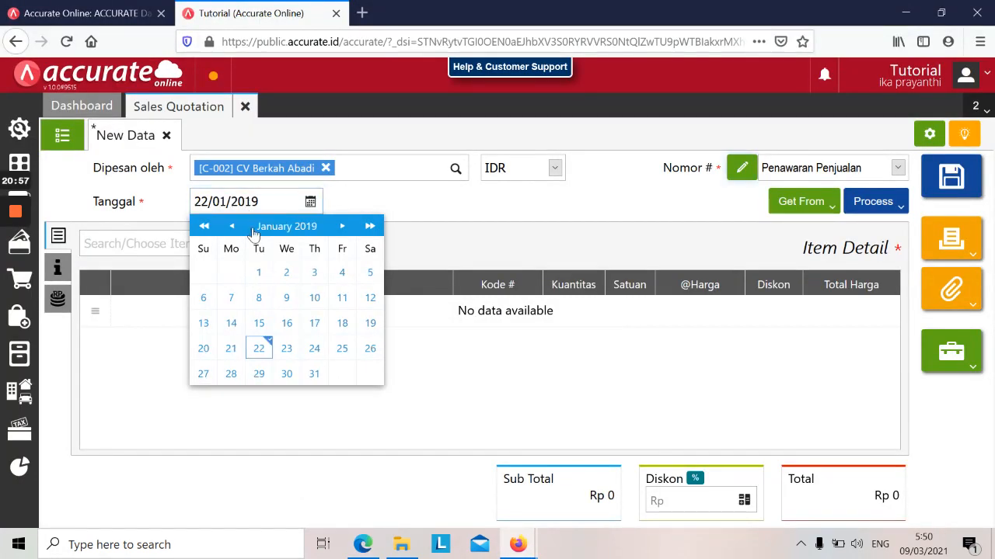
{"action": "left_click", "coordinate": [260, 347]}
- Look up the first item of the 22 January exercise, Meja Bundar, and select it for the quotation
{"action": "left_click", "coordinate": [228, 243]}
{"action": "key", "text": "alt+Tab"}
{"action": "key", "text": "alt+Tab"}
{"action": "type", "text": "meja bund"}
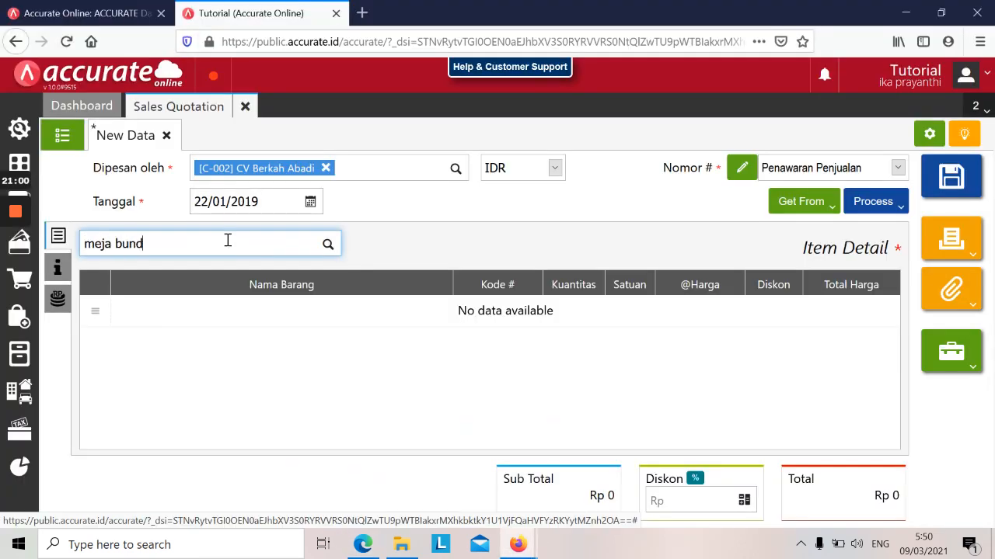
{"action": "type", "text": "ar"}
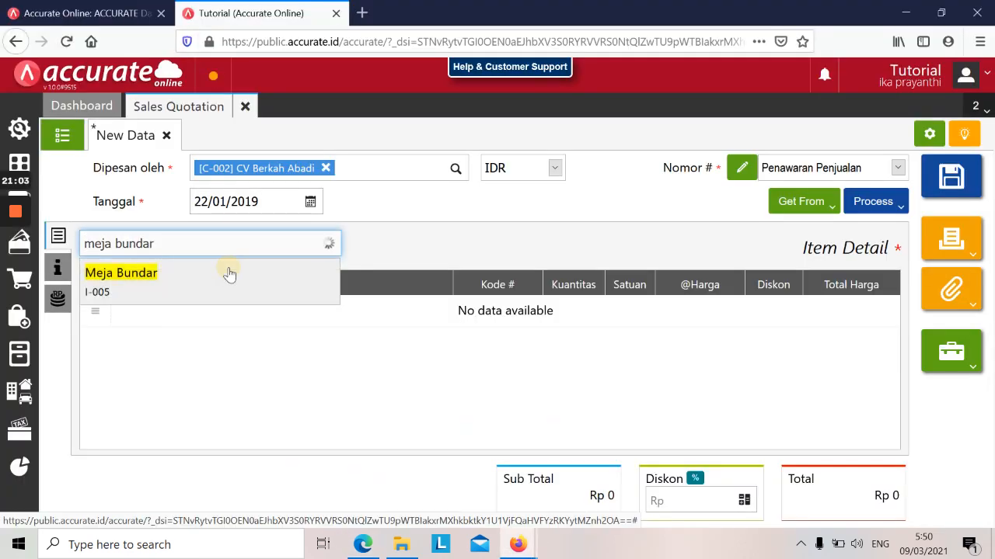
{"action": "left_click", "coordinate": [230, 274]}
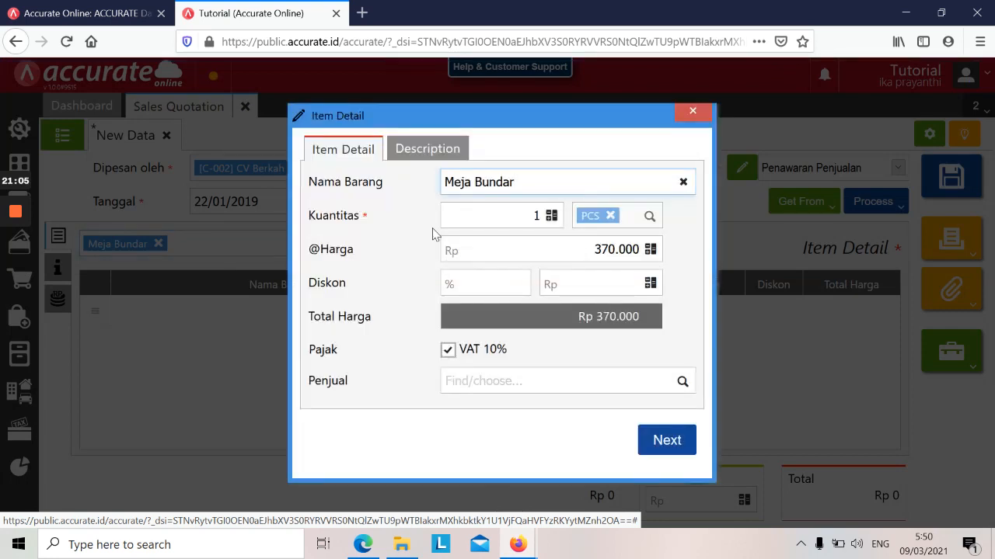
- Set the Meja Bundar quantity to 30 PCS, assign the salesperson named in the exercise and confirm the line
{"action": "key", "text": "alt+Tab"}
{"action": "key", "text": "alt+Tab"}
{"action": "left_click", "coordinate": [516, 218]}
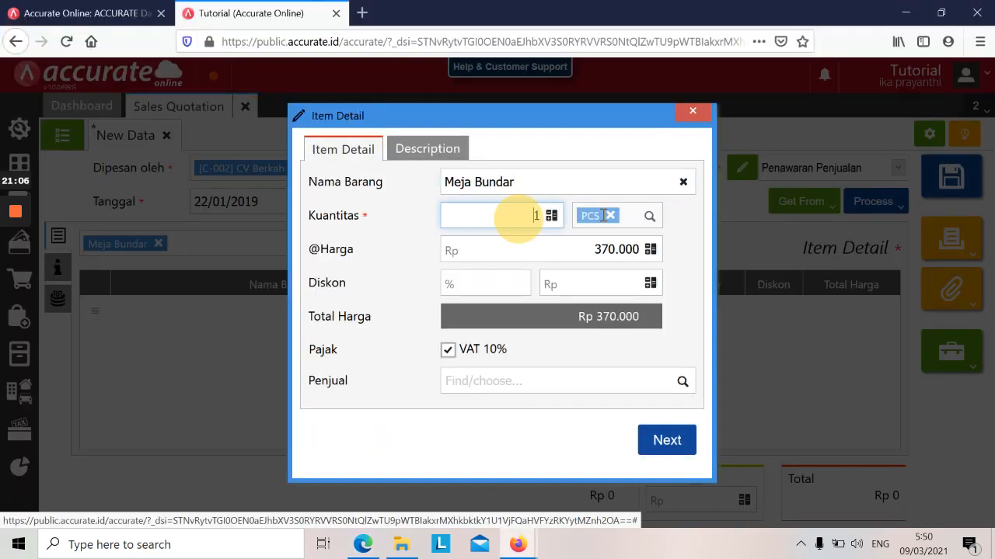
{"action": "type", "text": "30"}
{"action": "left_click", "coordinate": [614, 382]}
{"action": "type", "text": "andi"}
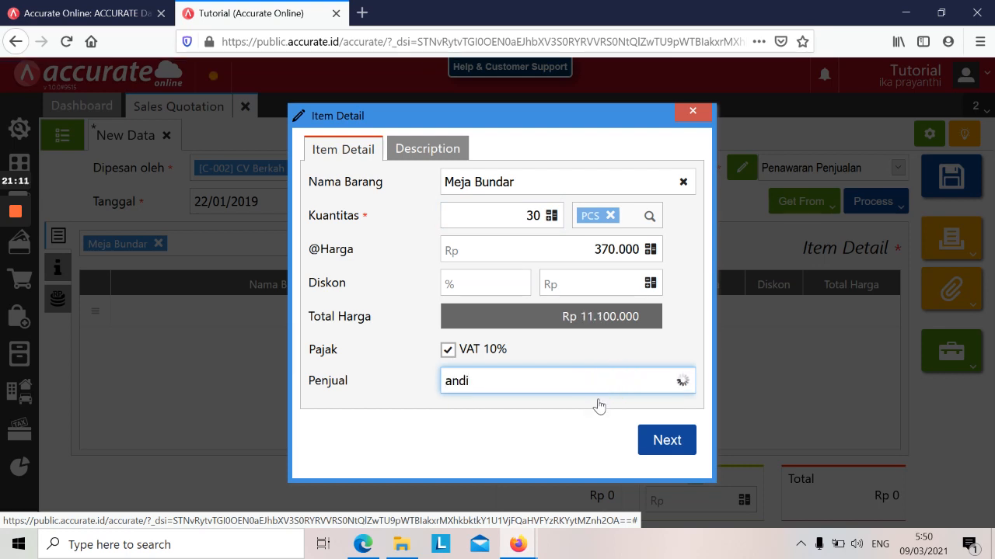
{"action": "left_click", "coordinate": [590, 407]}
{"action": "left_click", "coordinate": [665, 466]}
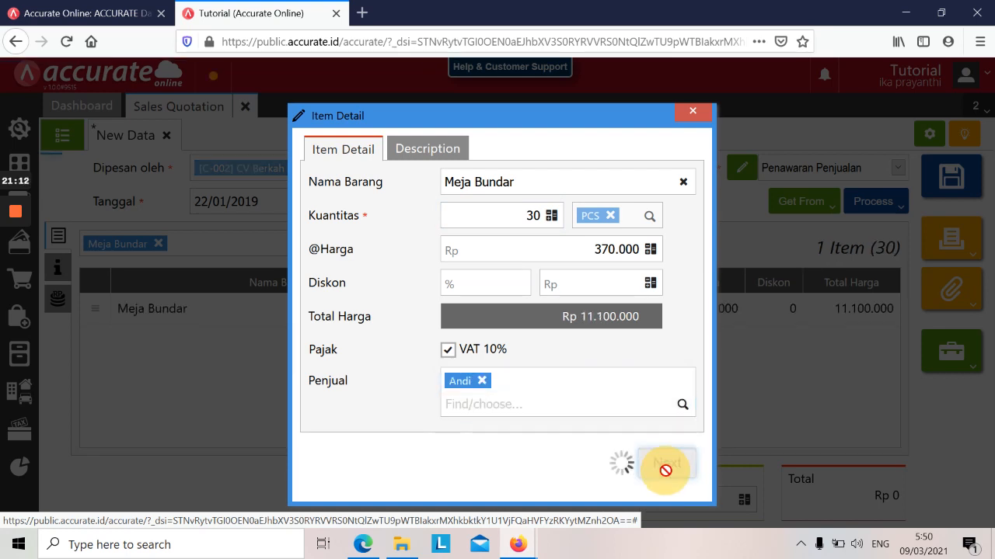
- Add 20 PCS of Meja Persegi to the sales quotation, following the exercise's item table
{"action": "key", "text": "alt+Tab"}
{"action": "key", "text": "alt+Tab"}
{"action": "type", "text": "m"}
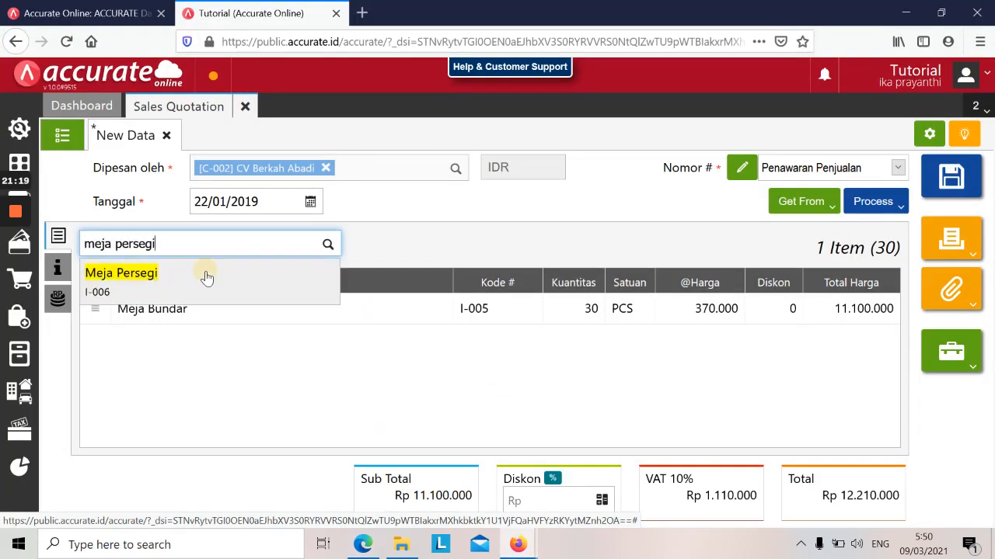
{"action": "left_click", "coordinate": [205, 276]}
{"action": "left_click_drag", "start_coordinate": [549, 204], "coordinate": [572, 157]}
{"action": "left_click", "coordinate": [538, 200]}
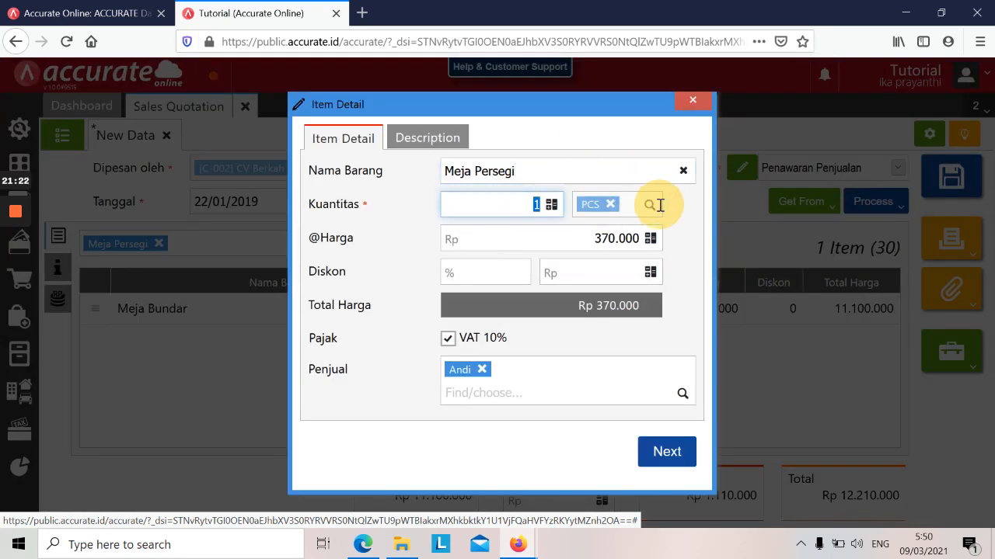
{"action": "key", "text": "alt+Tab"}
{"action": "key", "text": "alt+Tab"}
{"action": "type", "text": "20"}
{"action": "left_click", "coordinate": [664, 452]}
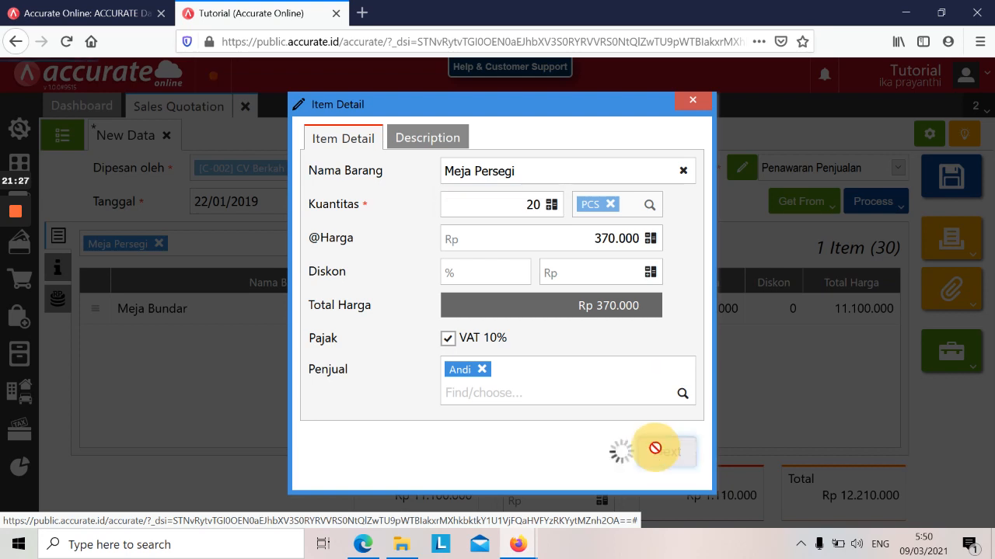
- Add 30 PCS of Meja Kaca to the sales quotation as its third item
{"action": "key", "text": "alt+Tab"}
{"action": "key", "text": "alt+Tab"}
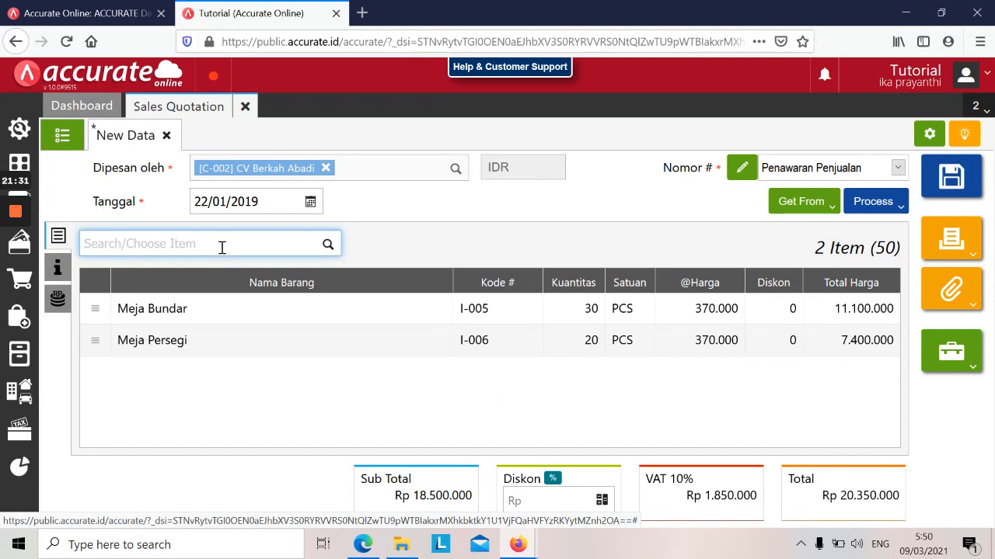
{"action": "key", "text": "alt+Tab"}
{"action": "key", "text": "alt+Tab"}
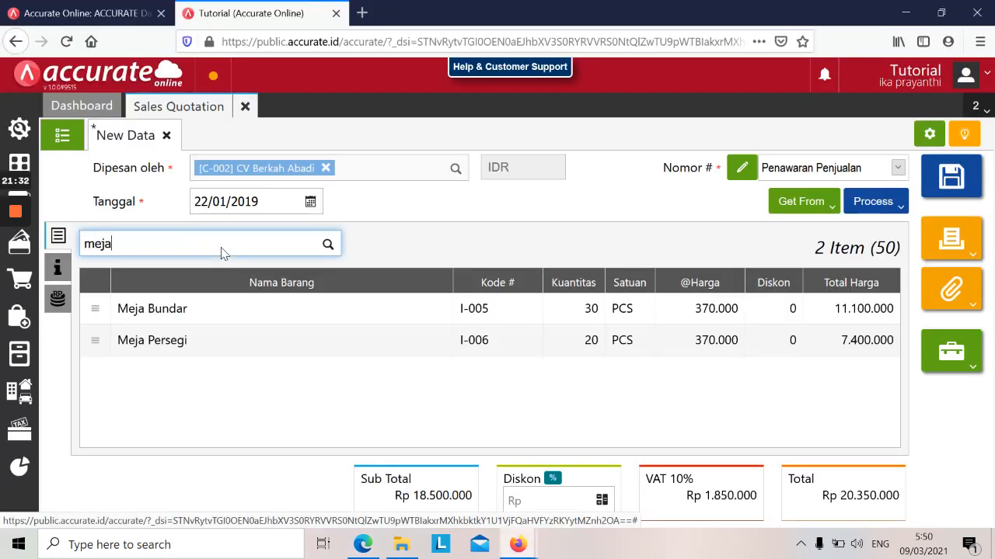
{"action": "type", "text": "aca"}
{"action": "left_click", "coordinate": [232, 281]}
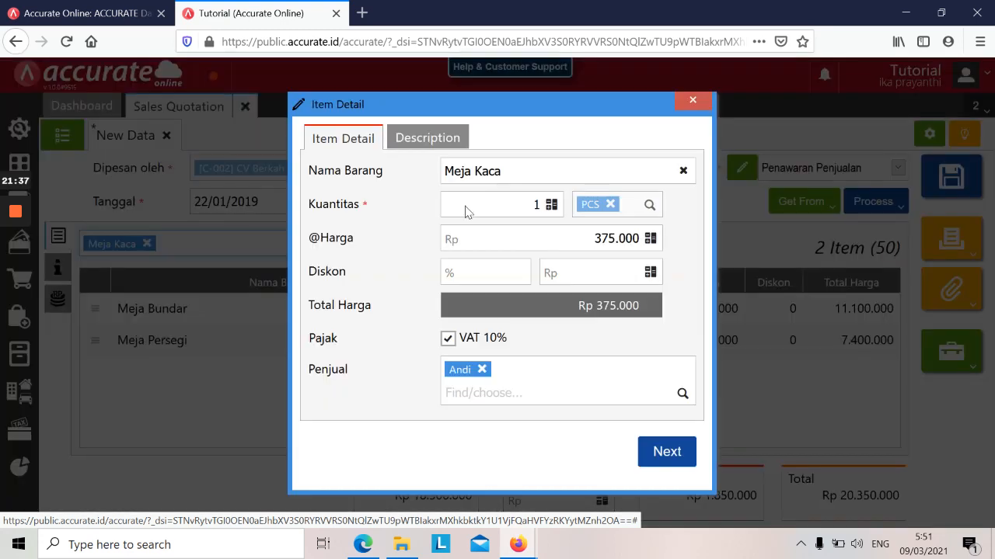
{"action": "key", "text": "alt+Tab"}
{"action": "key", "text": "alt+Tab"}
{"action": "type", "text": "30"}
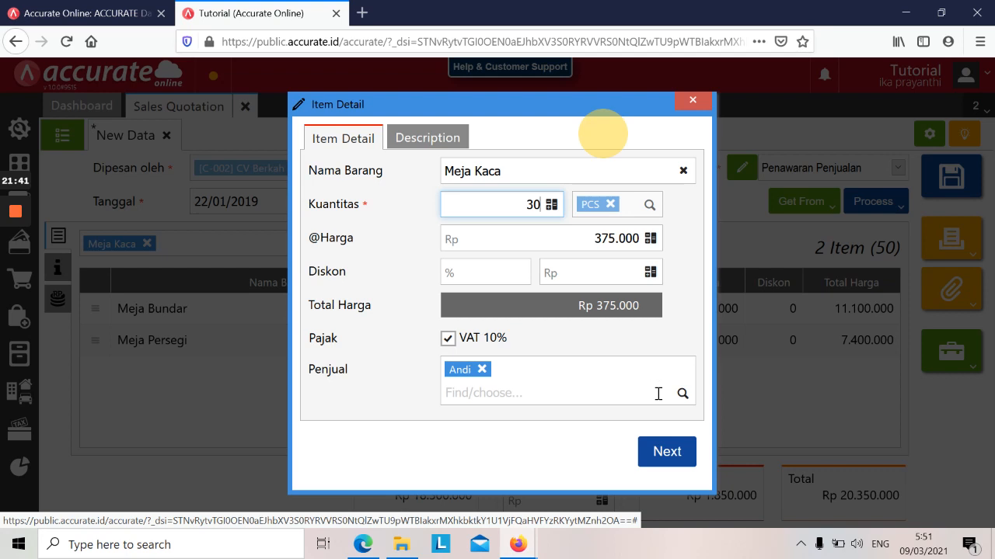
{"action": "left_click", "coordinate": [667, 451]}
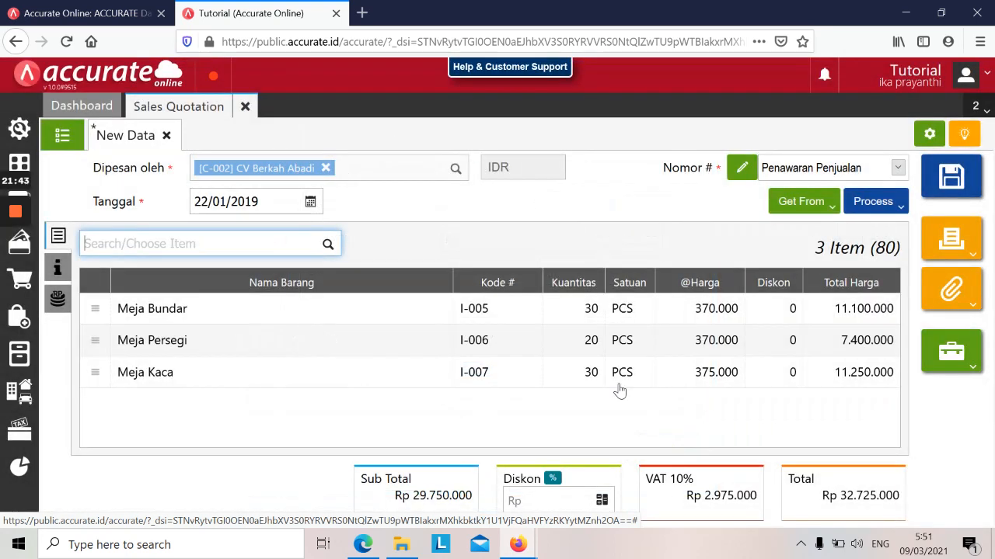
- Check the quotation's item lines against the training module's 22 January table, save the quotation and close its form
{"action": "key", "text": "alt+Tab"}
{"action": "key", "text": "alt+Tab"}
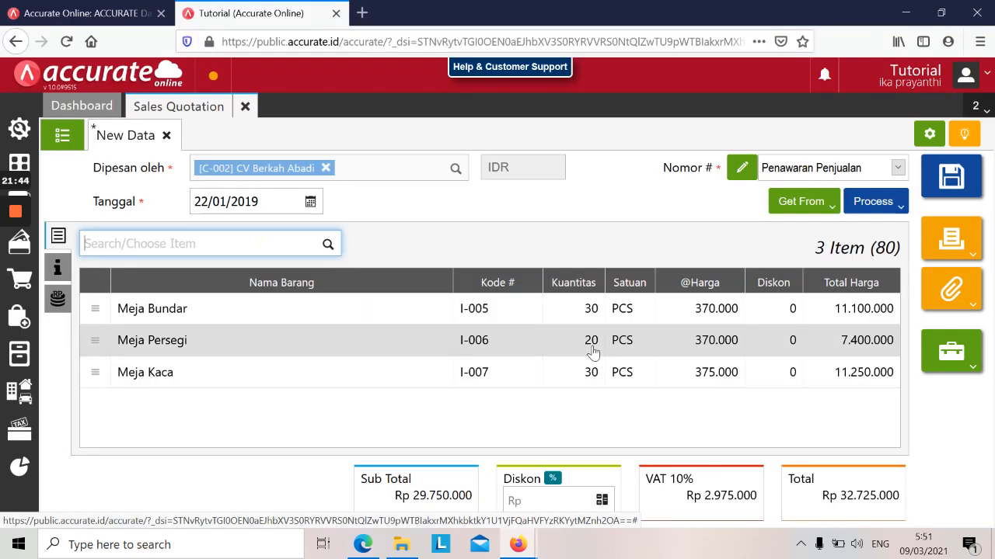
{"action": "key", "text": "alt+Tab"}
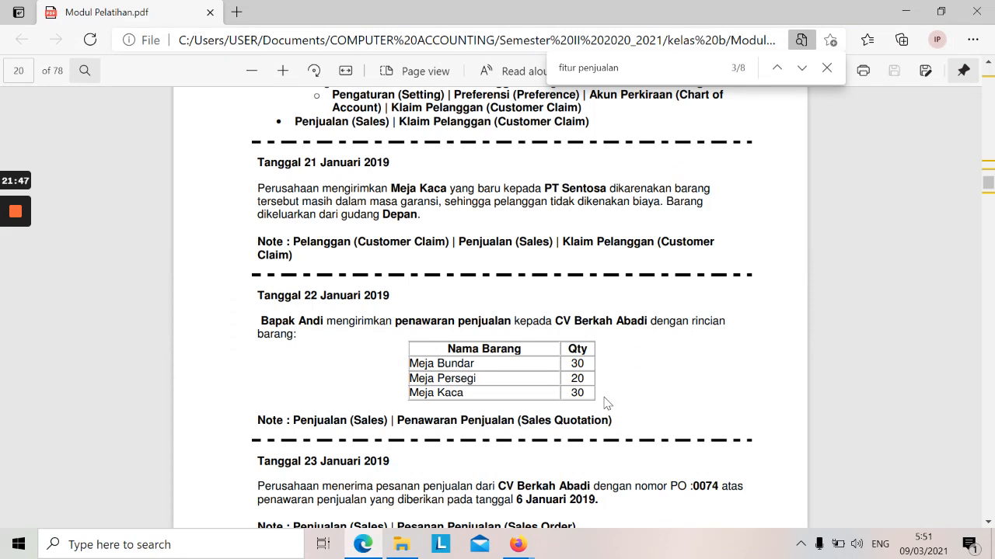
{"action": "key", "text": "alt+Tab"}
{"action": "key", "text": "alt+Tab"}
{"action": "key", "text": "alt+Tab"}
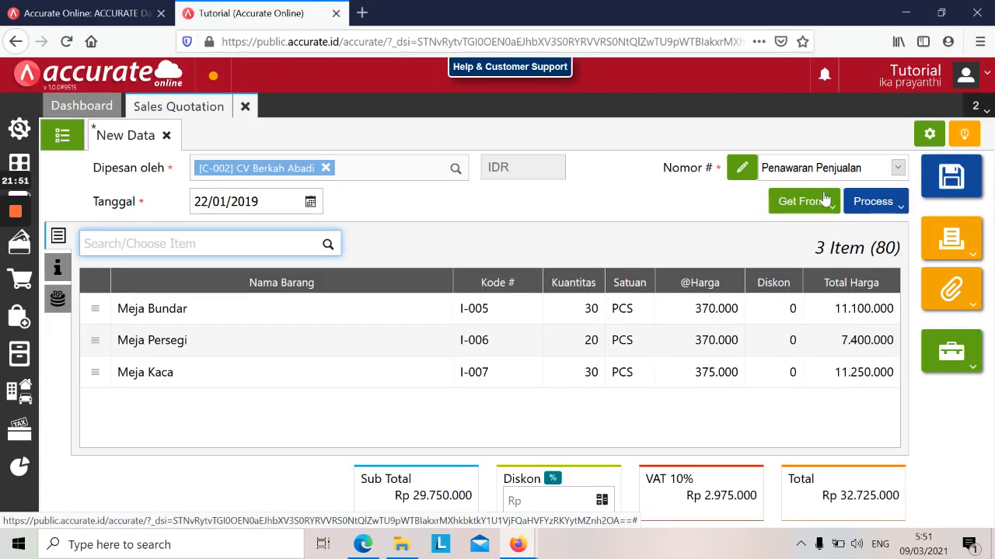
{"action": "key", "text": "alt+Tab"}
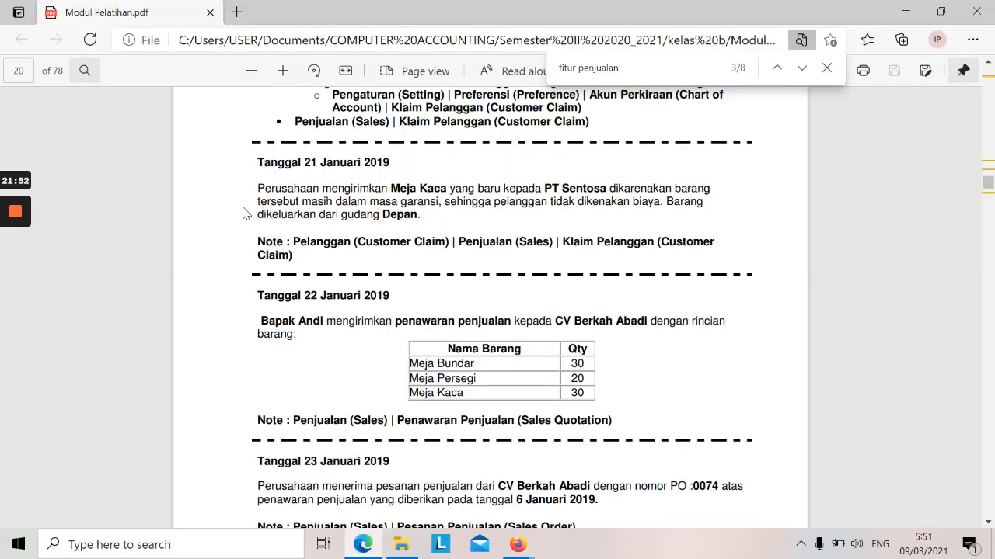
{"action": "key", "text": "alt+Tab"}
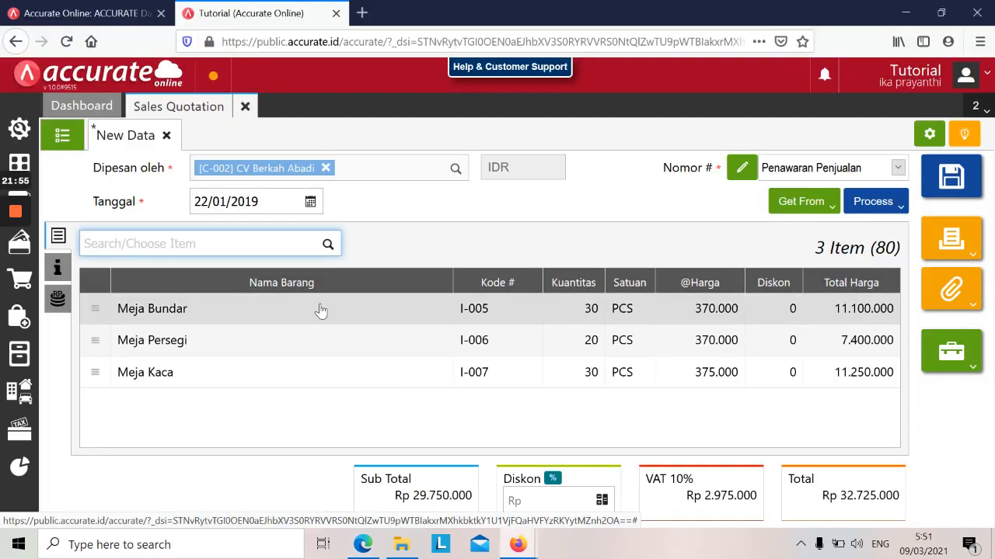
{"action": "left_click", "coordinate": [956, 179]}
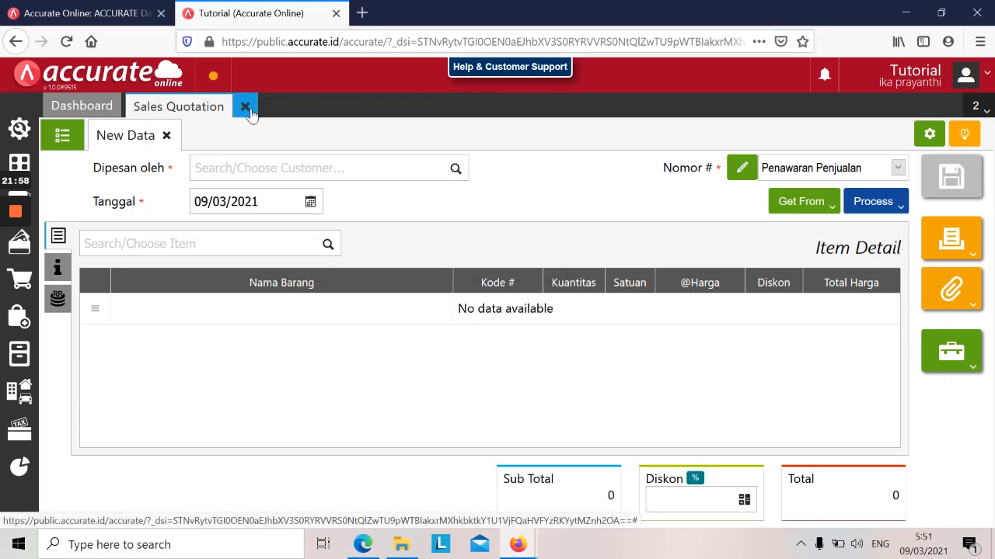
{"action": "key", "text": "alt+Tab"}
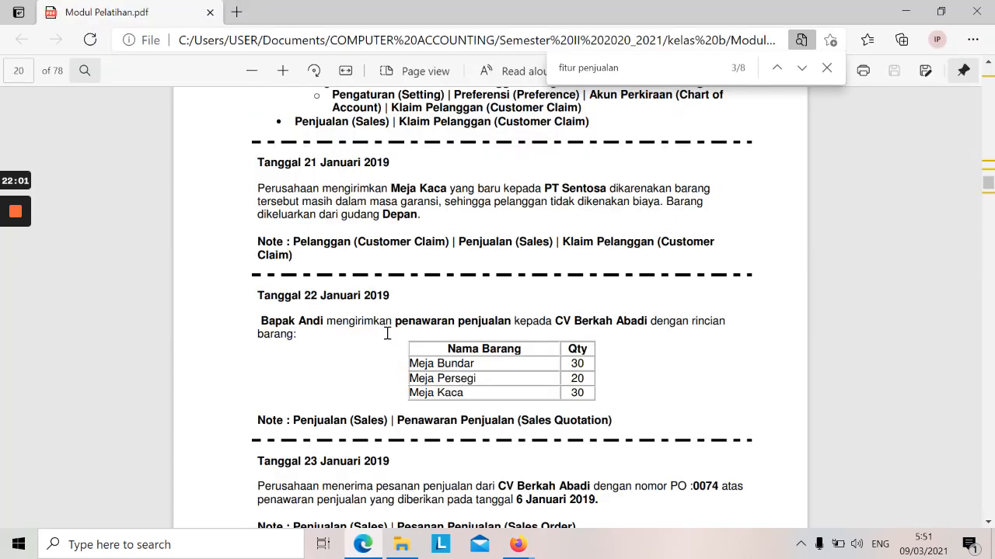
- Read the module's 23 January exercise and open a new sales order form in Accurate Online
{"action": "scroll", "coordinate": [387, 333], "scroll_direction": "down", "scroll_amount": 3}
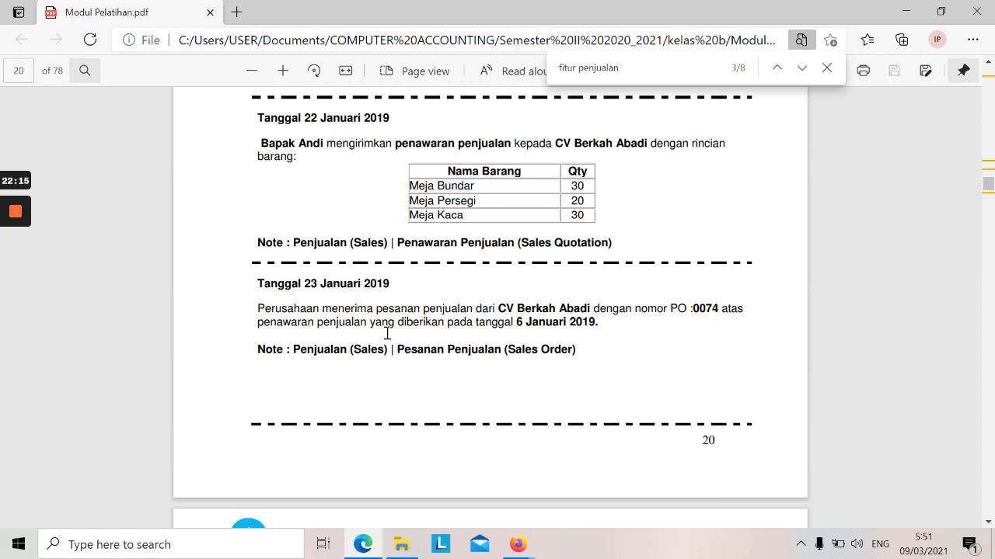
{"action": "key", "text": "alt+Tab"}
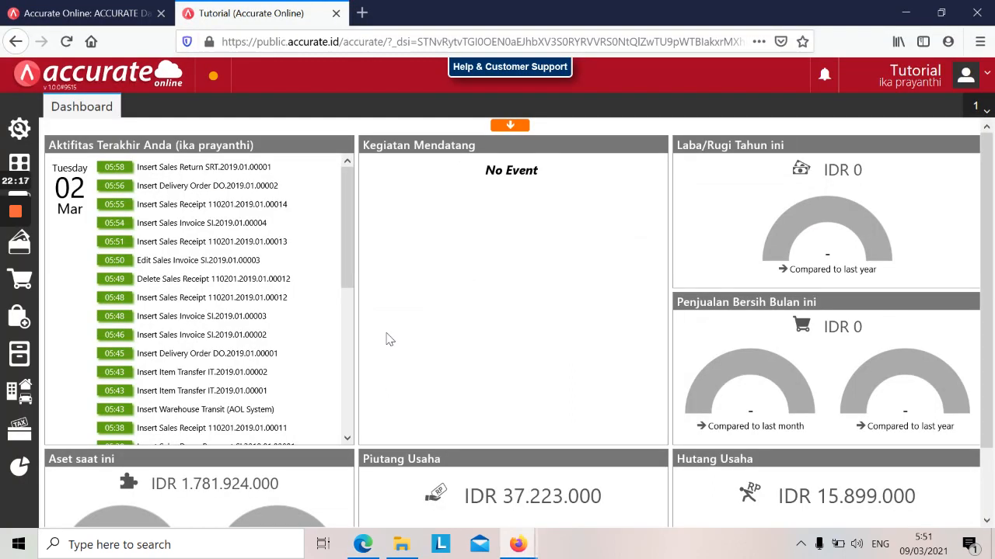
{"action": "left_click", "coordinate": [941, 12]}
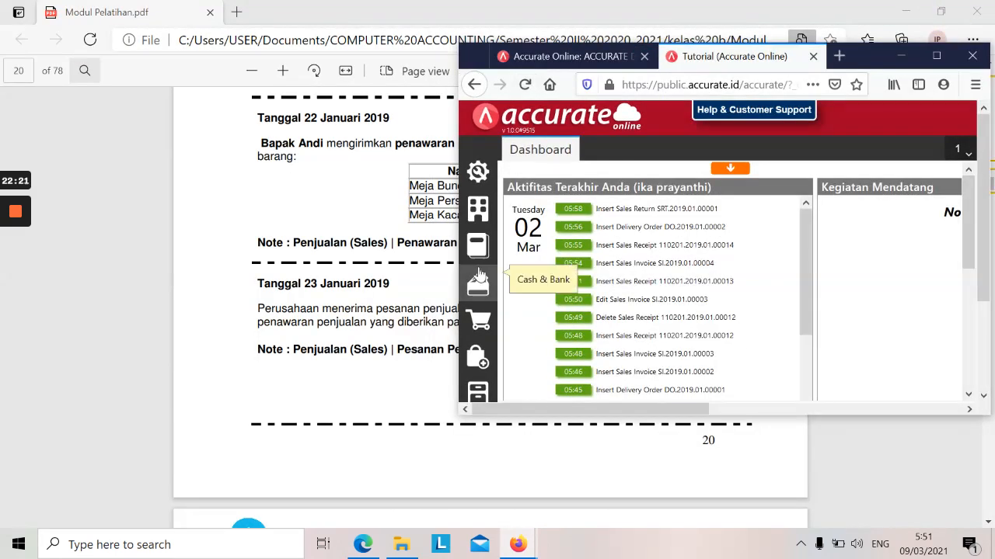
{"action": "left_click", "coordinate": [477, 319]}
{"action": "left_click", "coordinate": [606, 202]}
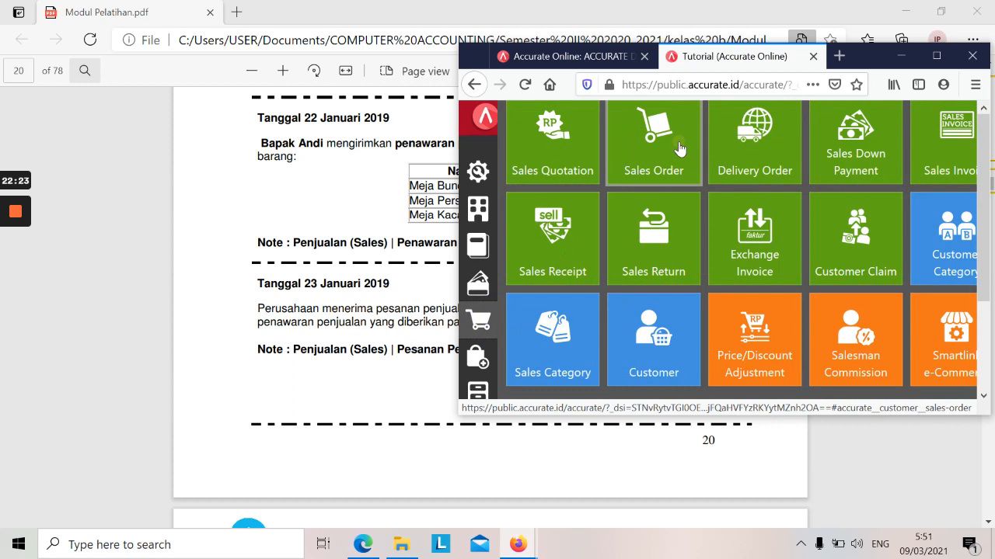
{"action": "left_click", "coordinate": [946, 60]}
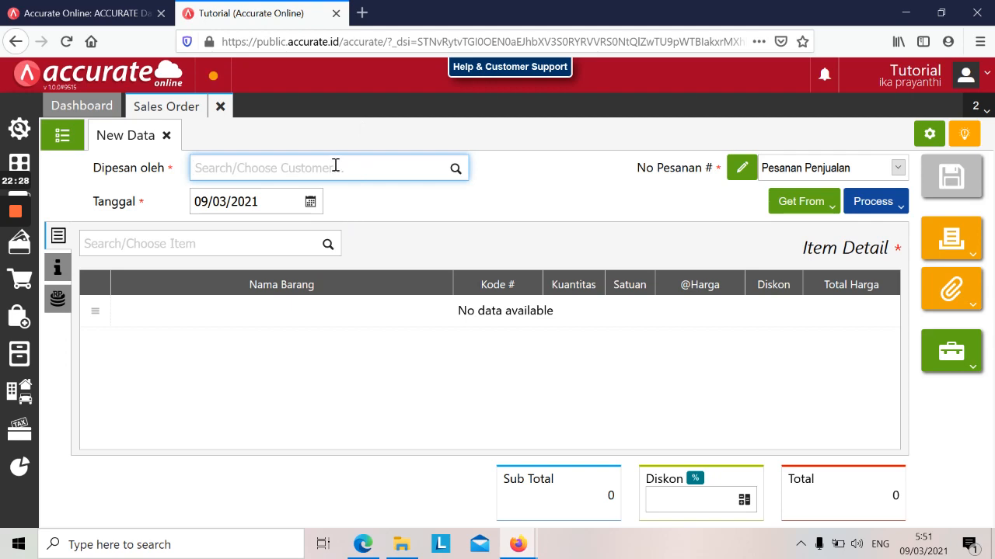
- Set the sales order's customer to CV Berkah Abadi and its date to 23/01/2019
{"action": "type", "text": "berkah"}
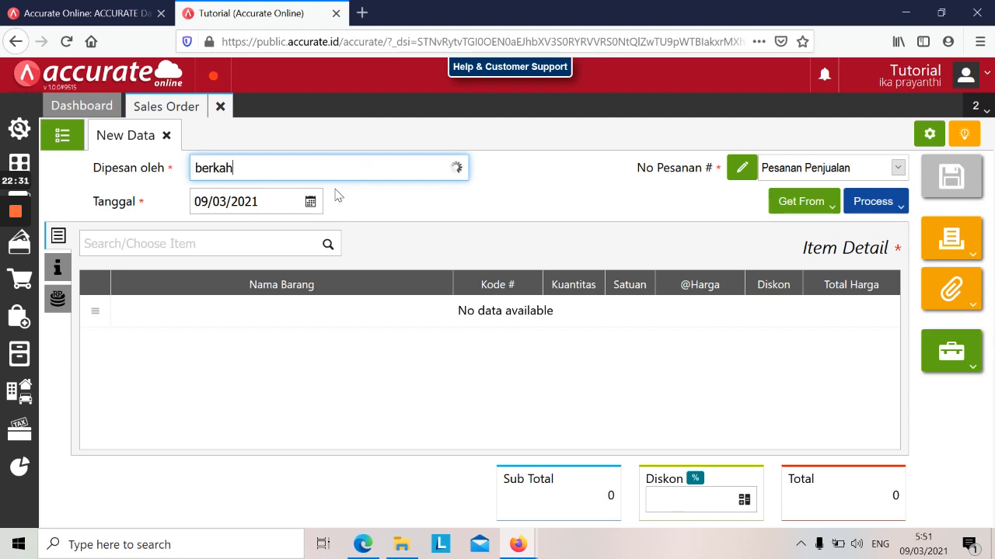
{"action": "left_click", "coordinate": [333, 196]}
{"action": "left_click", "coordinate": [290, 201]}
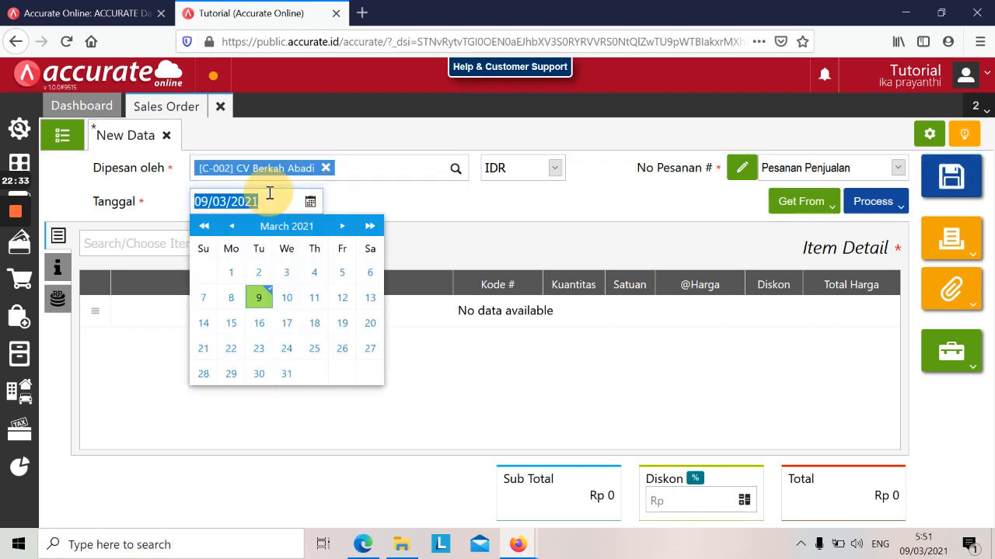
{"action": "key", "text": "alt+Tab"}
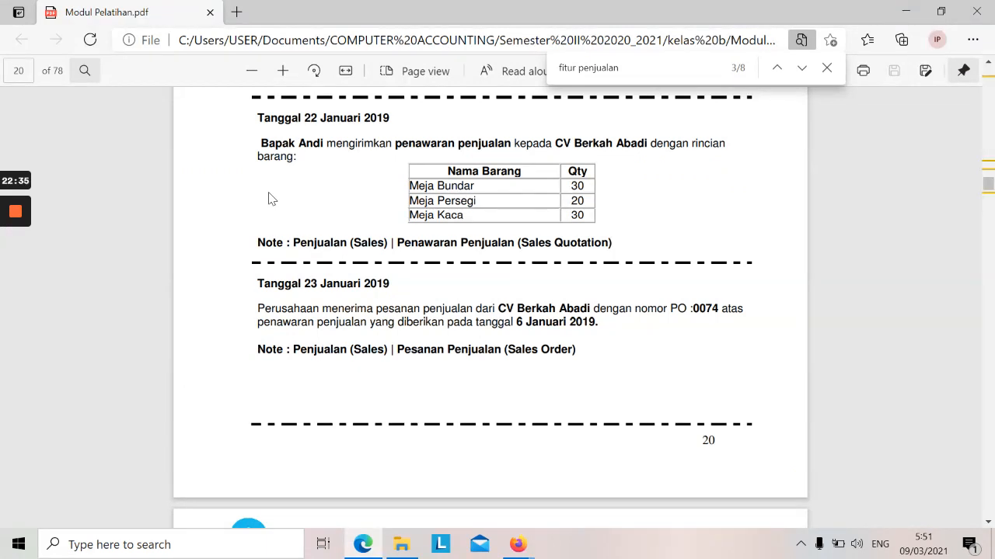
{"action": "key", "text": "alt+Tab"}
{"action": "type", "text": "23/01/2019"}
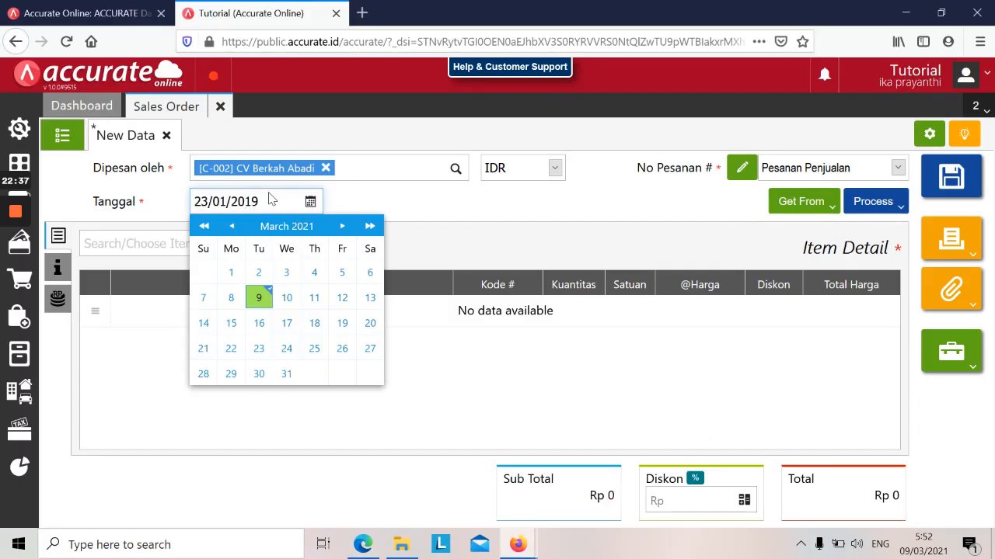
{"action": "left_click", "coordinate": [286, 348]}
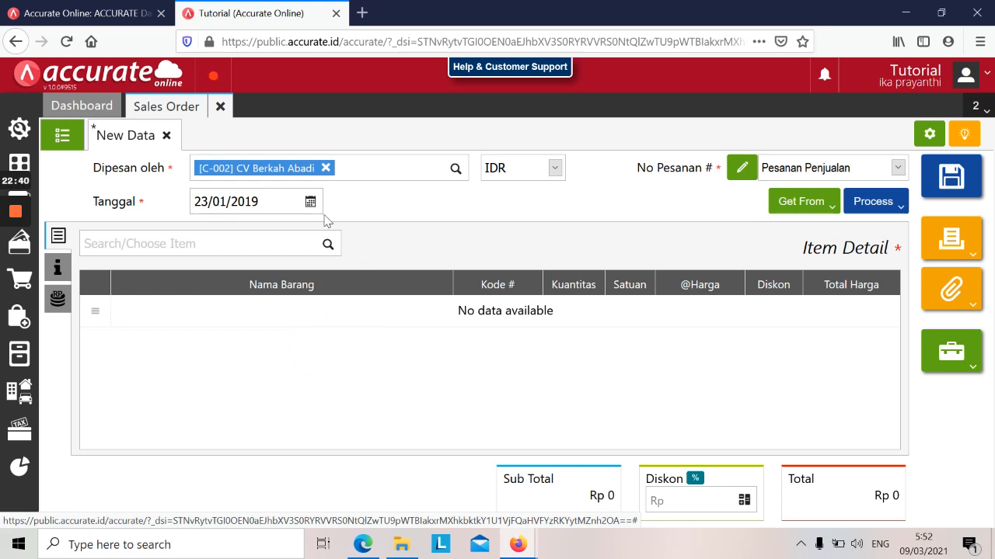
- Copy all items of CV Berkah Abadi's quotation dated 22/01/2019 into the sales order
{"action": "left_click", "coordinate": [830, 209]}
{"action": "left_click", "coordinate": [769, 234]}
{"action": "left_click_drag", "start_coordinate": [683, 214], "coordinate": [529, 184]}
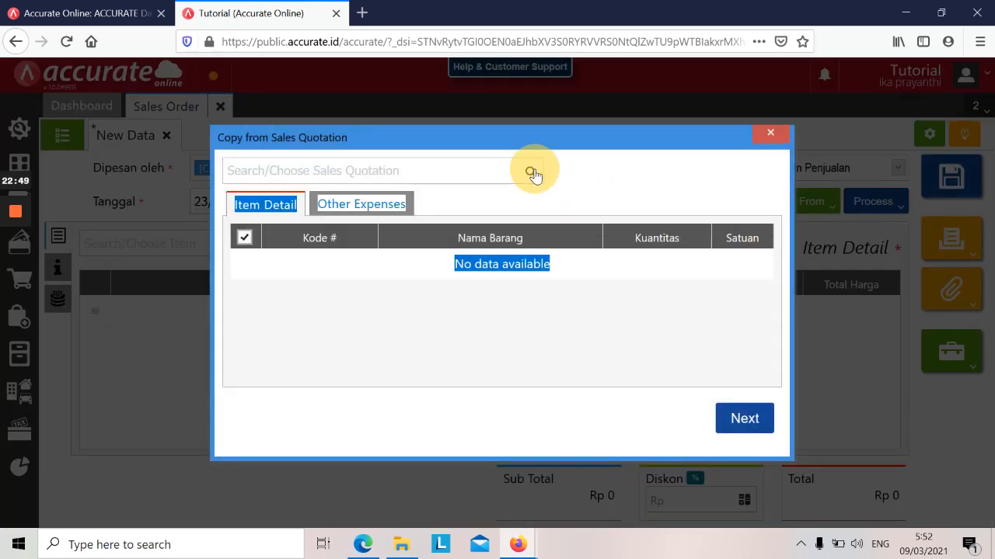
{"action": "left_click", "coordinate": [532, 173]}
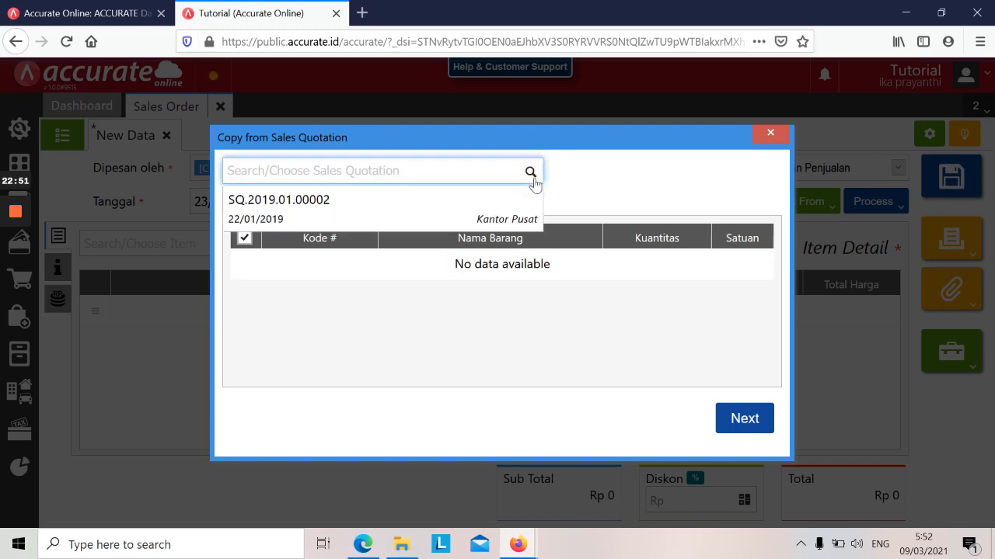
{"action": "left_click", "coordinate": [497, 206]}
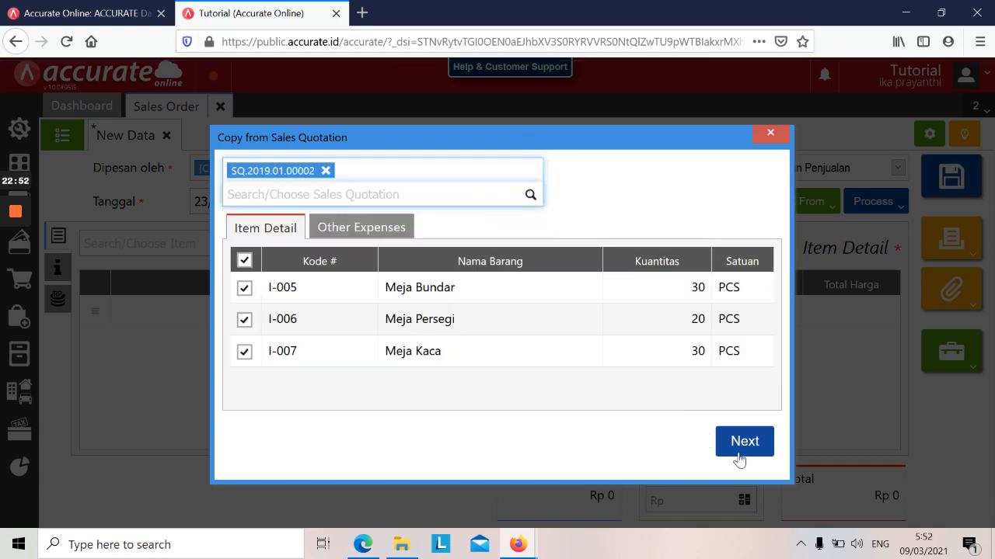
{"action": "left_click", "coordinate": [740, 451]}
- Check the module's 23 January exercise and enter its PO number in the sales order's additional info
{"action": "key", "text": "alt+Tab"}
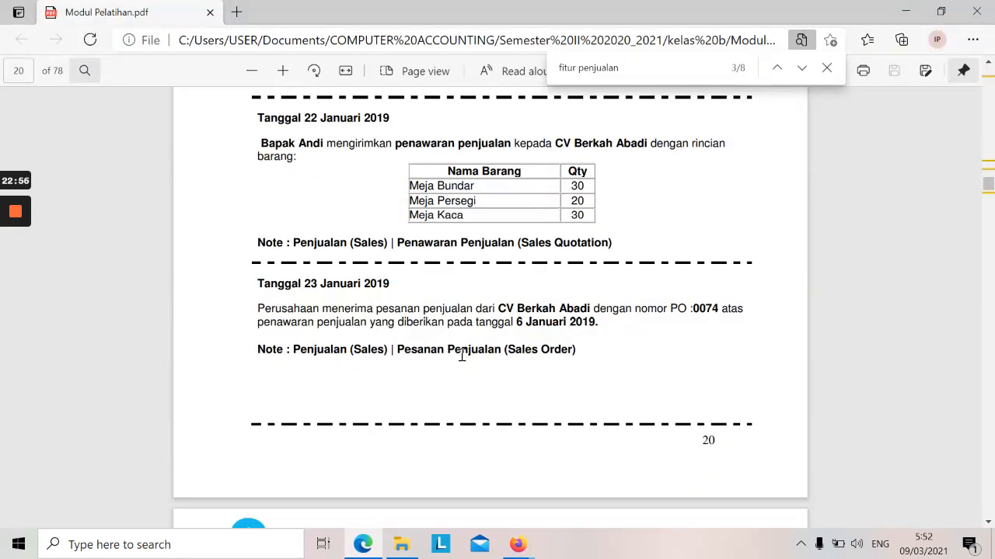
{"action": "key", "text": "alt+Tab"}
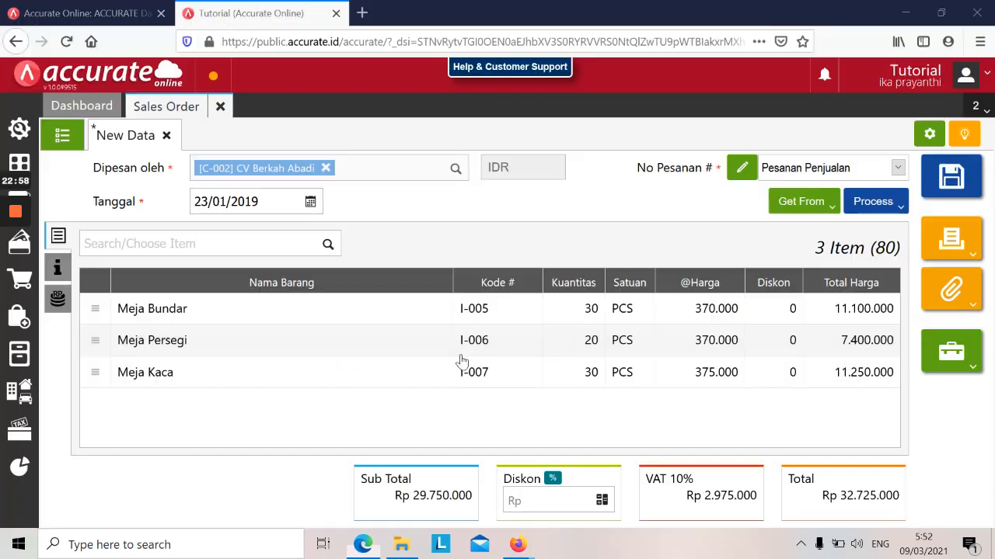
{"action": "key", "text": "alt+Tab"}
{"action": "key", "text": "alt+Tab"}
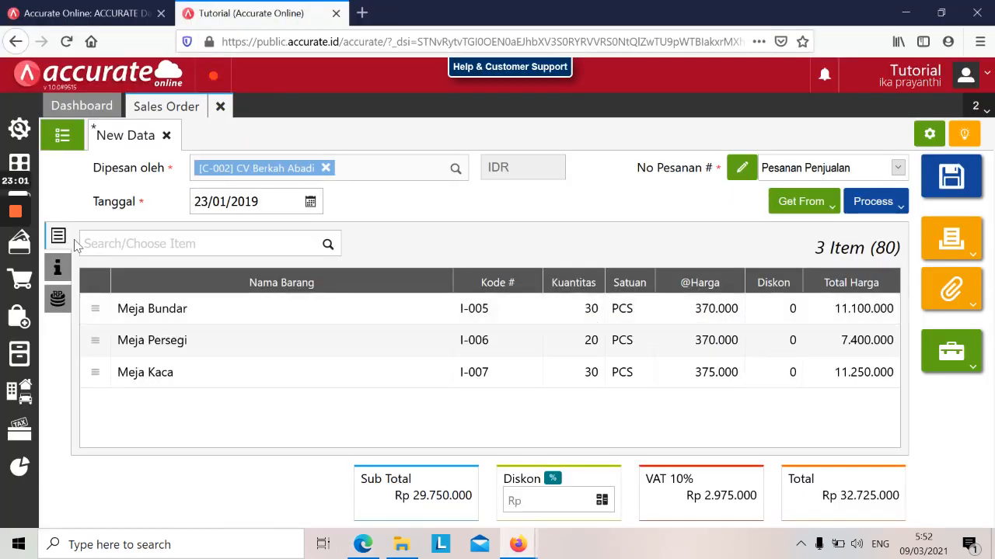
{"action": "left_click", "coordinate": [56, 268]}
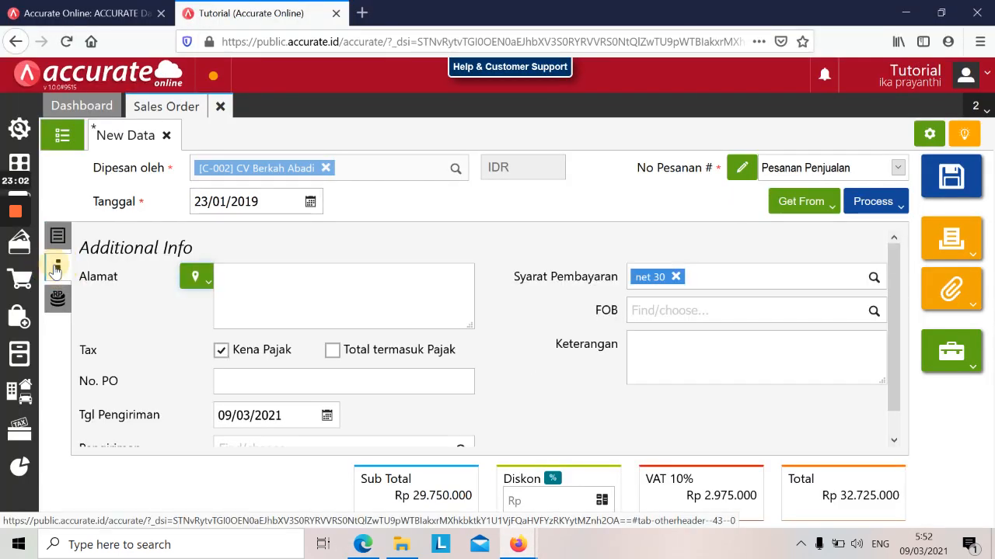
{"action": "left_click", "coordinate": [279, 387]}
{"action": "key", "text": "alt+Tab"}
{"action": "key", "text": "alt+Tab"}
{"action": "type", "text": "00"}
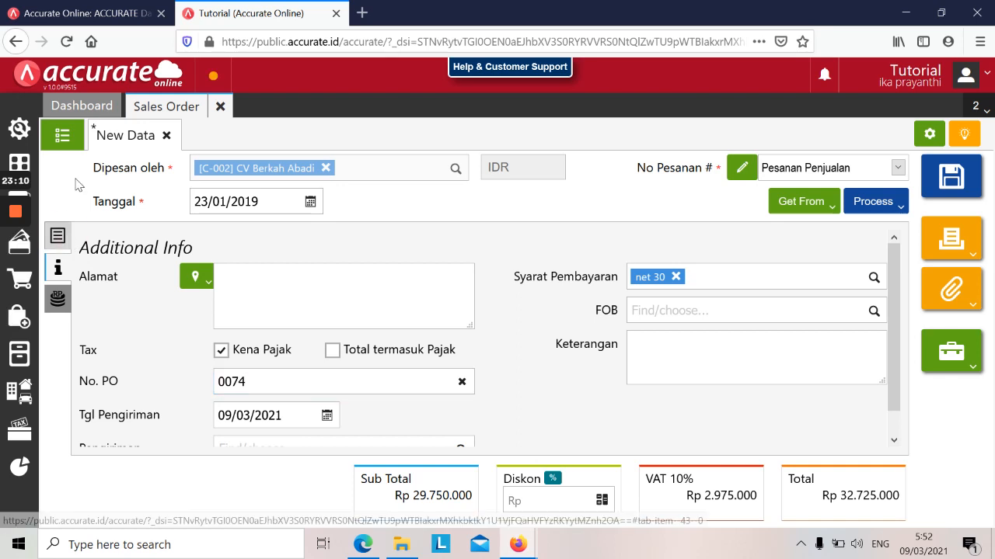
- Compare the sales order with the 23 January exercise, save the order and close its form
{"action": "key", "text": "alt+Tab"}
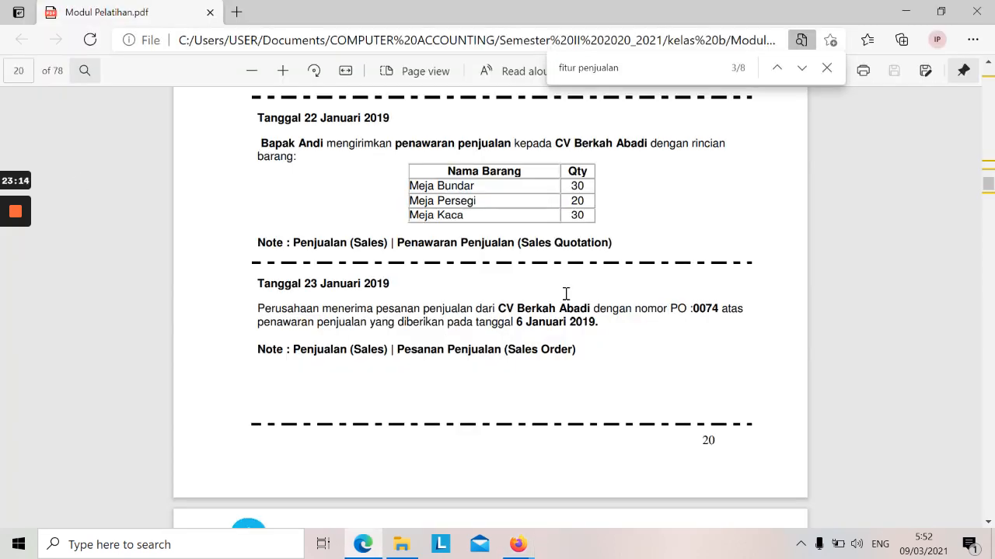
{"action": "key", "text": "alt+Tab"}
{"action": "left_click", "coordinate": [961, 174]}
{"action": "left_click", "coordinate": [221, 110]}
- Read the module's 24 January partial-shipment exercise and open a new delivery order form in Accurate Online
{"action": "key", "text": "alt+Tab"}
{"action": "scroll", "coordinate": [297, 315], "scroll_direction": "down", "scroll_amount": 5}
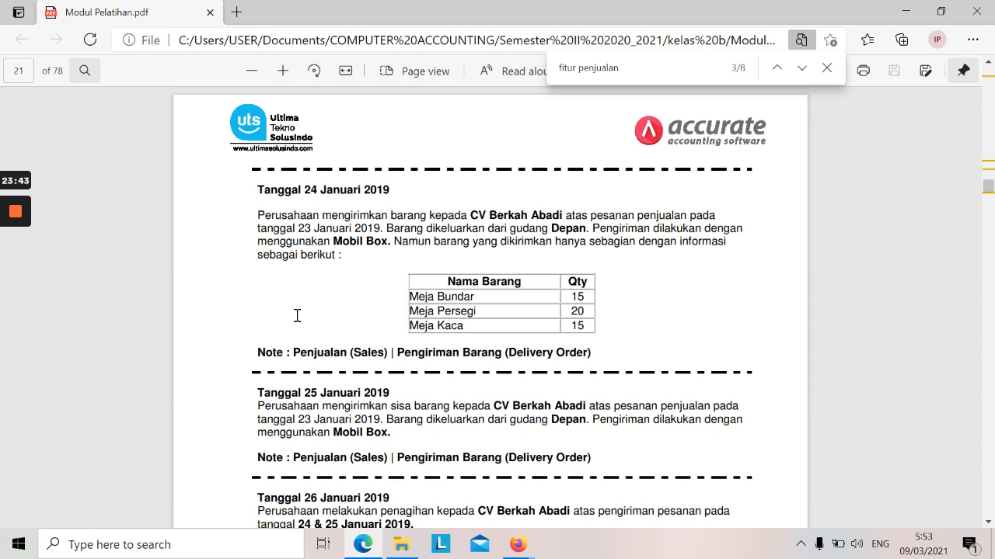
{"action": "scroll", "coordinate": [297, 315], "scroll_direction": "up", "scroll_amount": 3}
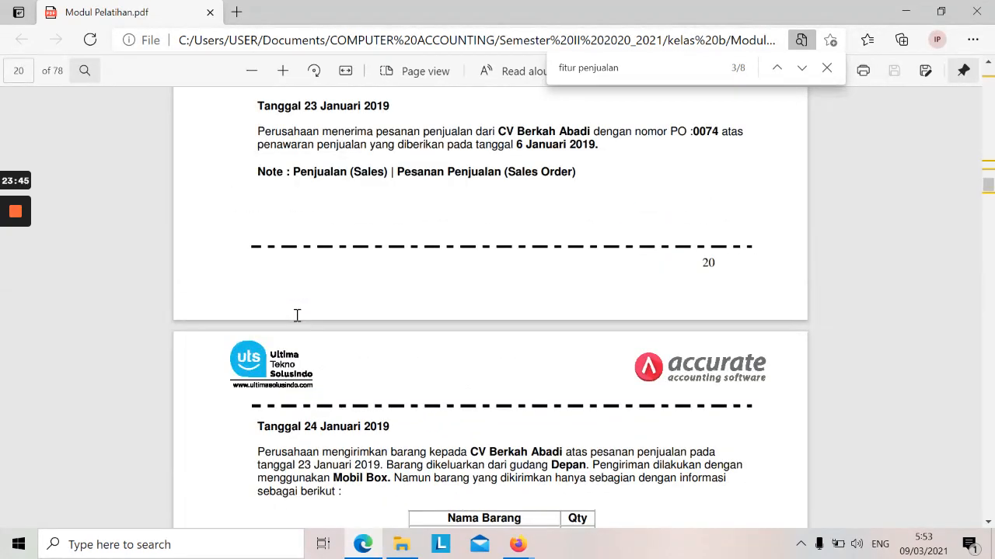
{"action": "scroll", "coordinate": [297, 315], "scroll_direction": "up", "scroll_amount": 1}
{"action": "scroll", "coordinate": [297, 316], "scroll_direction": "down", "scroll_amount": 2}
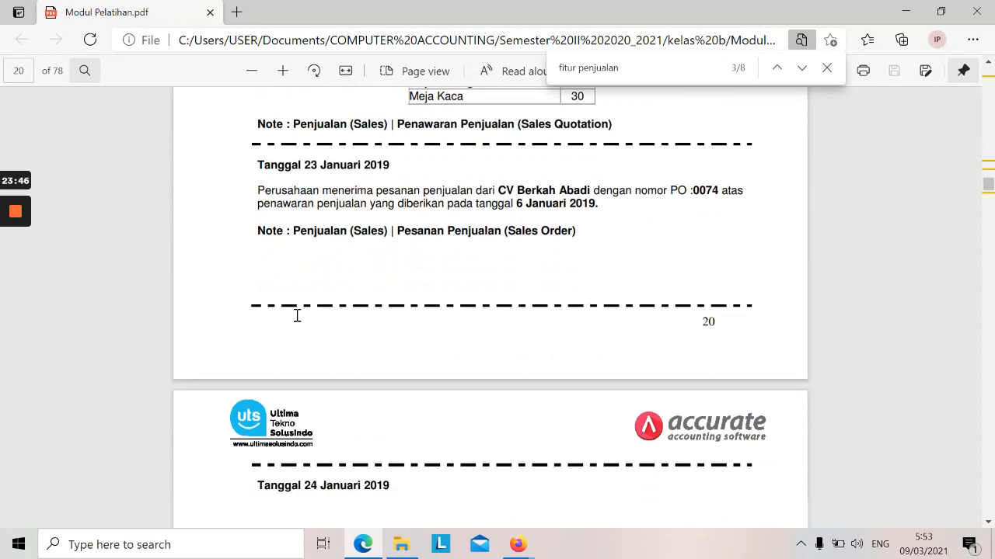
{"action": "scroll", "coordinate": [297, 316], "scroll_direction": "down", "scroll_amount": 1}
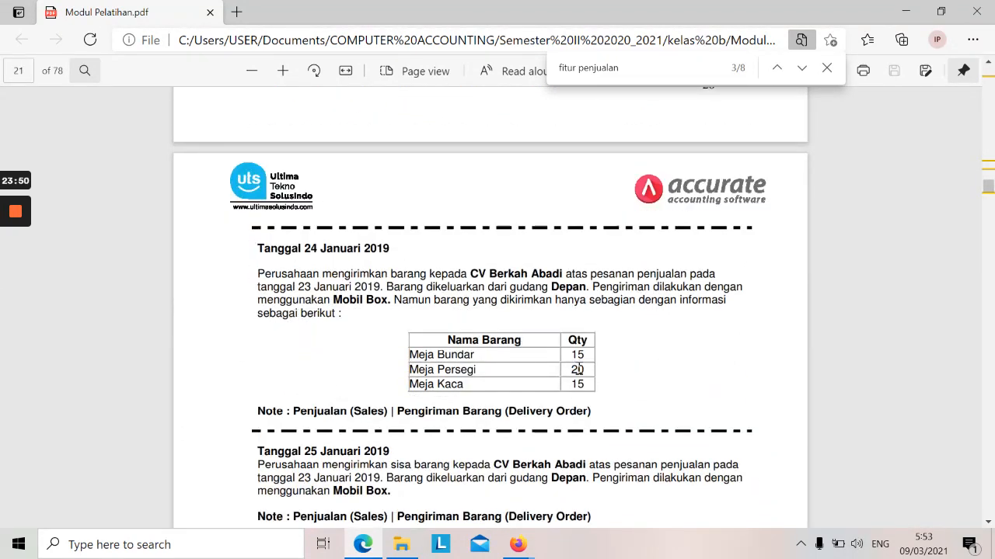
{"action": "scroll", "coordinate": [578, 369], "scroll_direction": "down", "scroll_amount": 1}
{"action": "key", "text": "alt+Tab"}
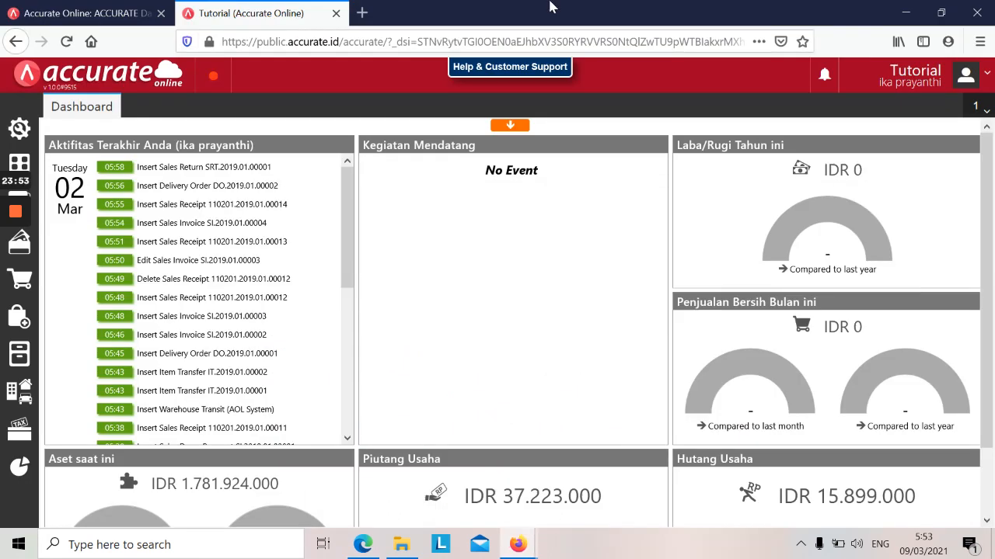
{"action": "left_click", "coordinate": [942, 23]}
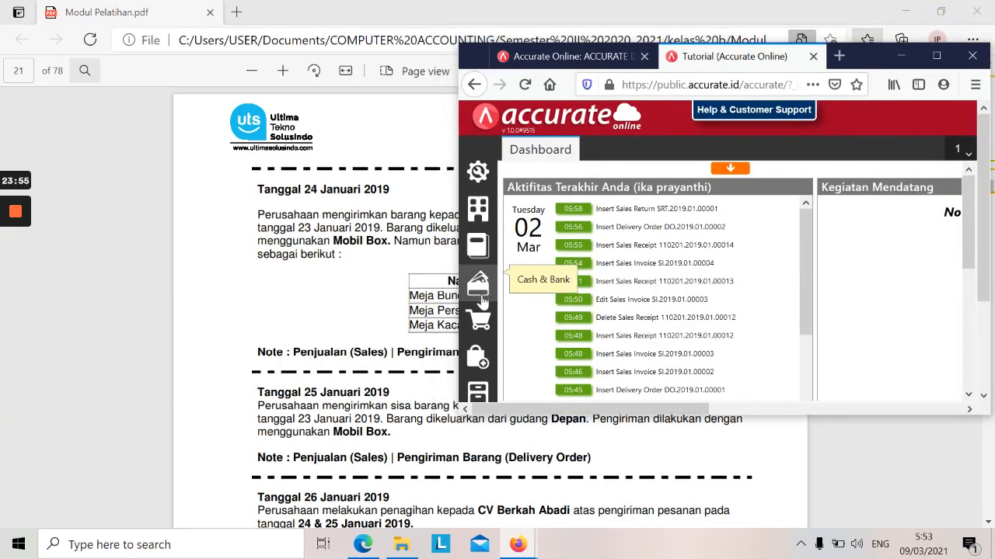
{"action": "left_click", "coordinate": [480, 318]}
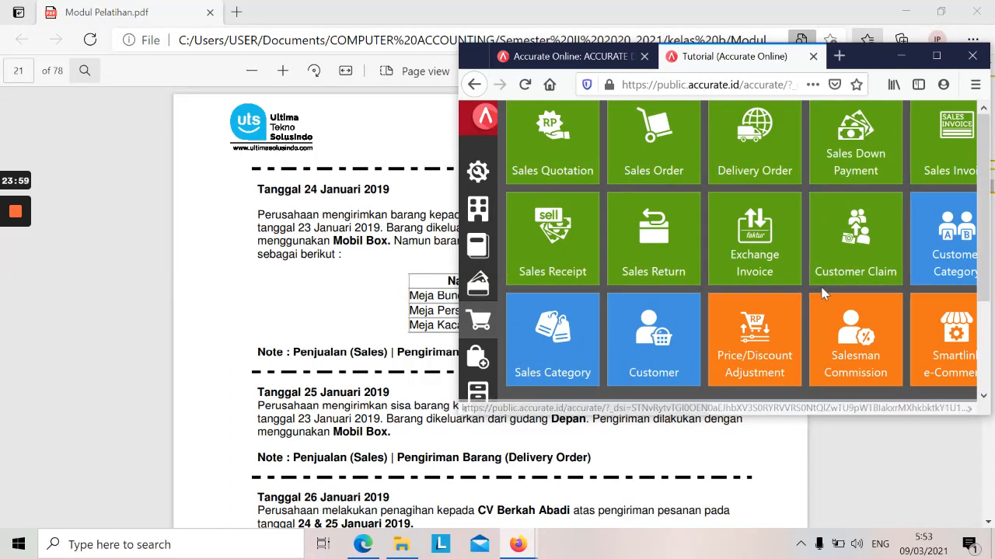
{"action": "left_click", "coordinate": [742, 149]}
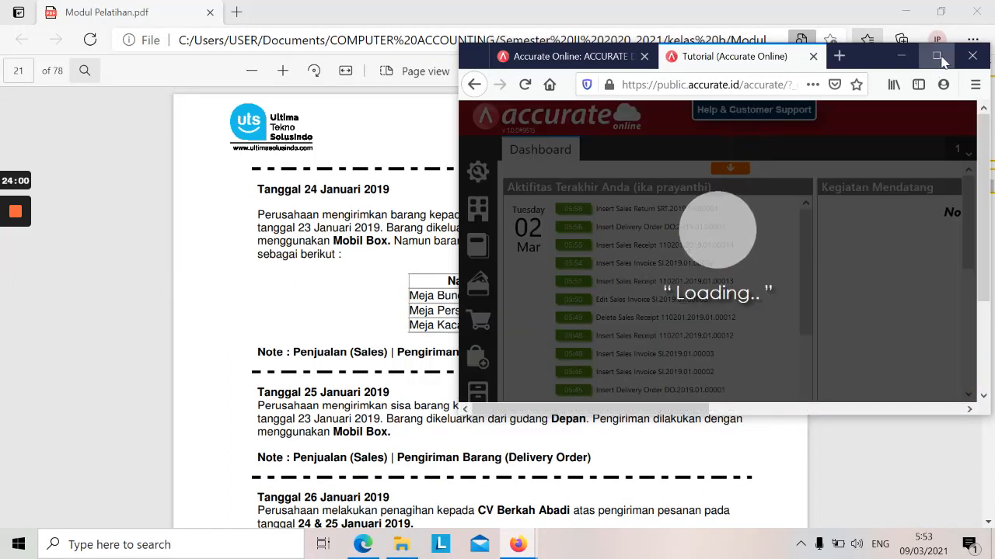
{"action": "left_click", "coordinate": [936, 55]}
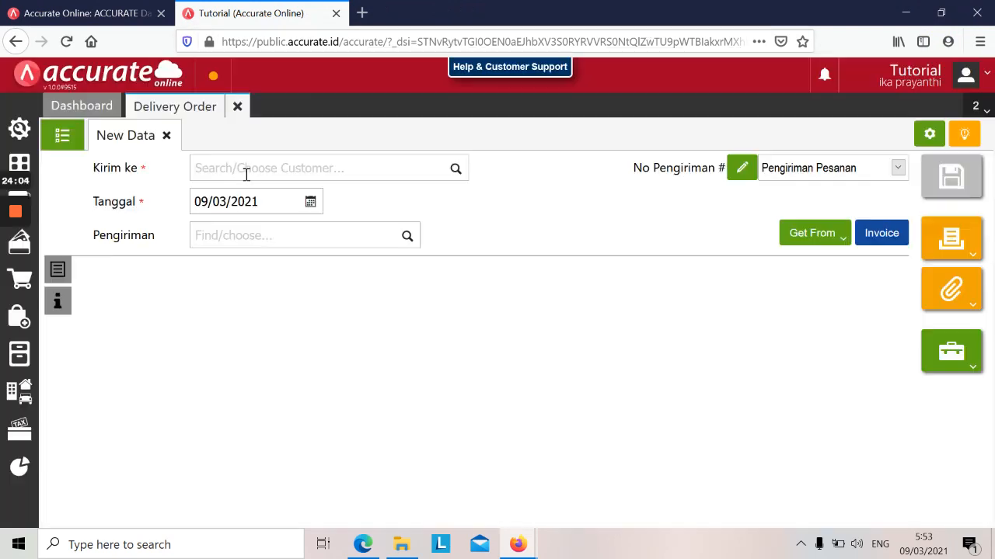
- Set the delivery order's customer to CV Berkah Abadi and its date to 24/01/2019
{"action": "left_click", "coordinate": [264, 169]}
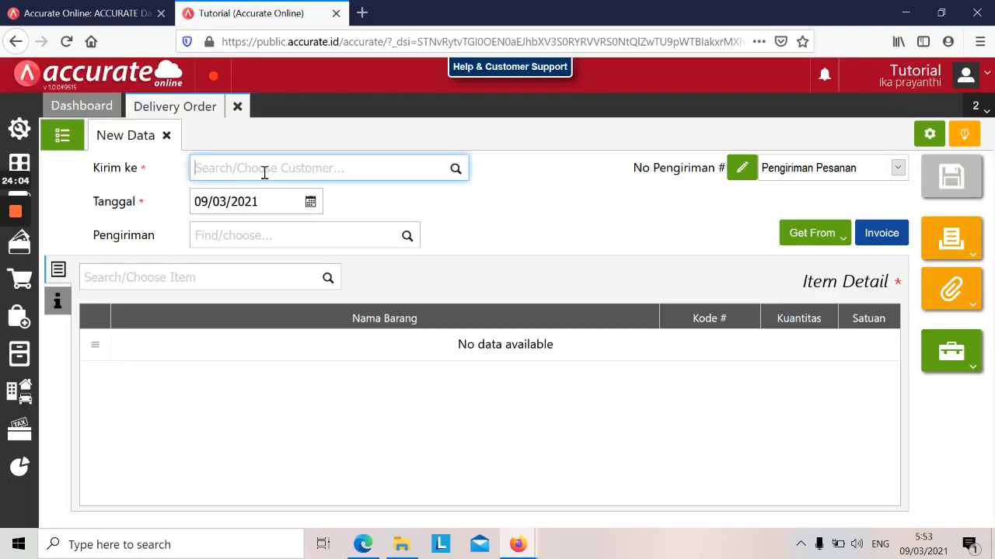
{"action": "type", "text": "berkah"}
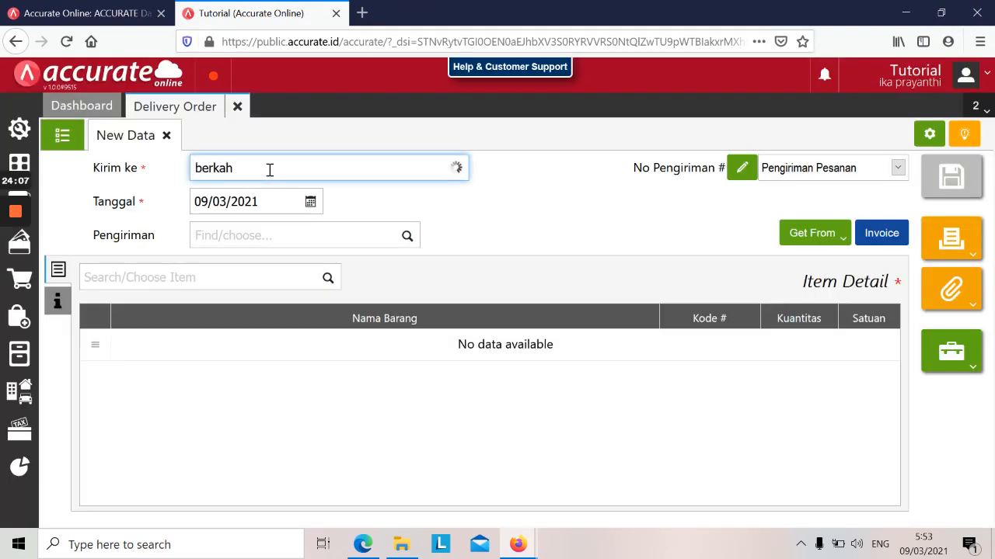
{"action": "left_click", "coordinate": [266, 193]}
{"action": "key", "text": "alt+Tab"}
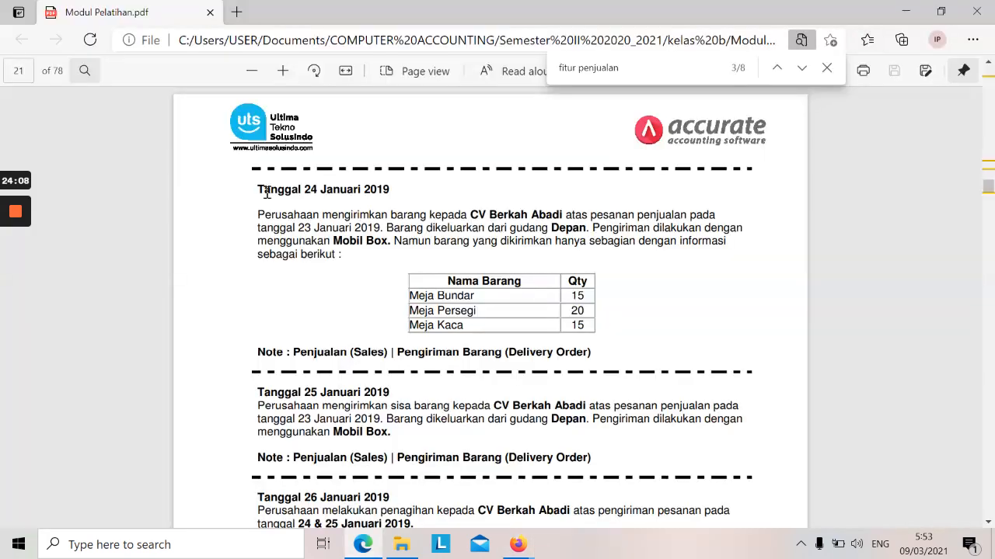
{"action": "key", "text": "alt+Tab"}
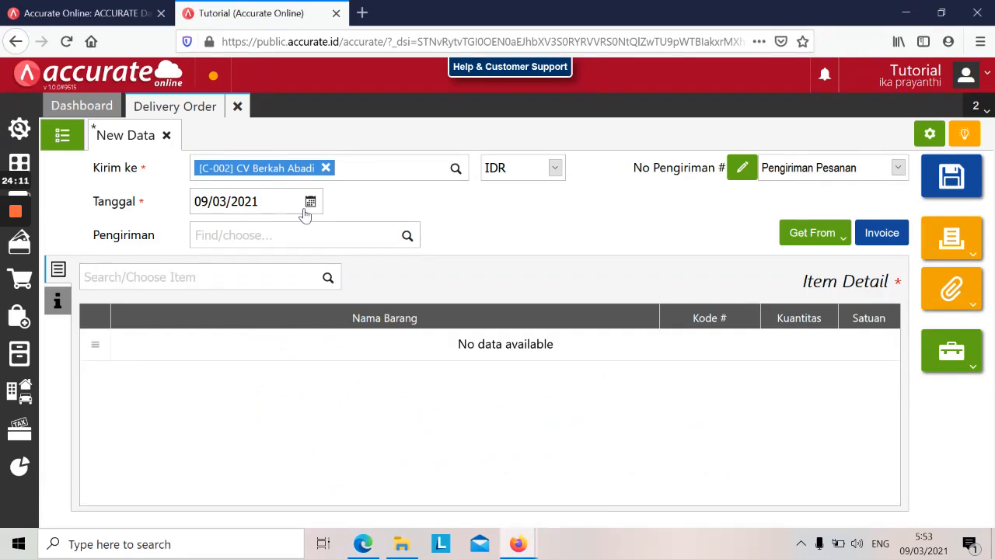
{"action": "left_click", "coordinate": [267, 196]}
{"action": "key", "text": "alt+Tab"}
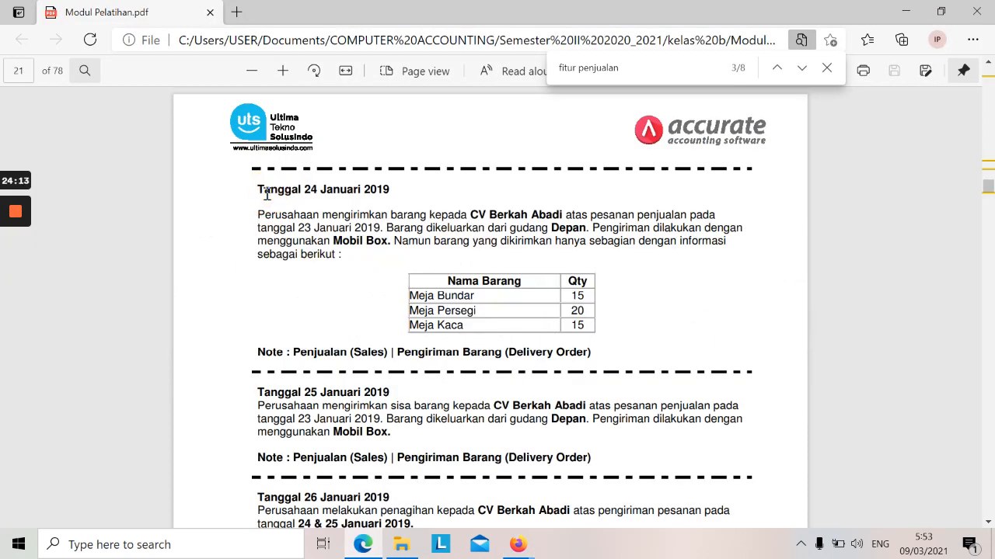
{"action": "key", "text": "alt+Tab"}
{"action": "type", "text": "24"}
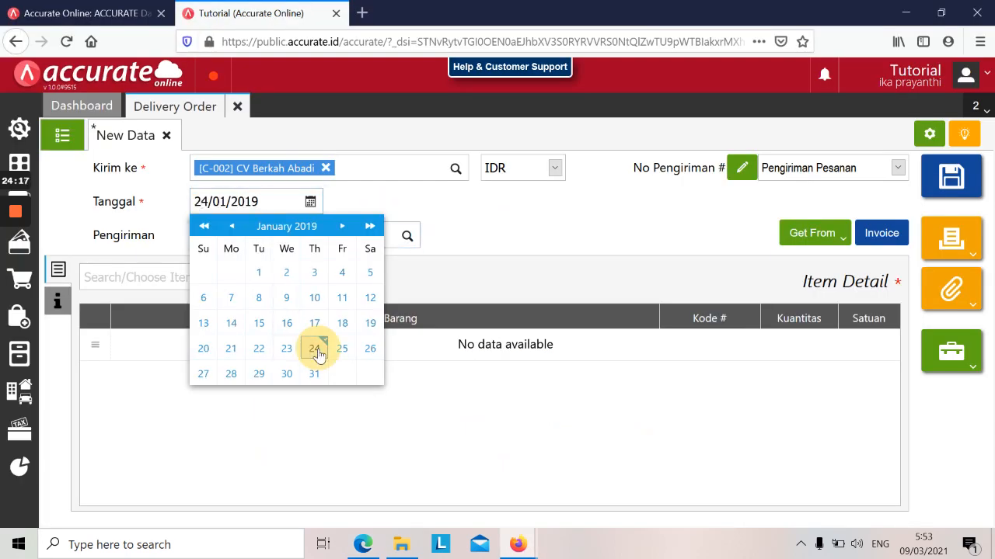
{"action": "left_click", "coordinate": [314, 348]}
- Copy all the items from CV Berkah Abadi's 23 January 2019 sales order into the delivery order
{"action": "left_click", "coordinate": [841, 240]}
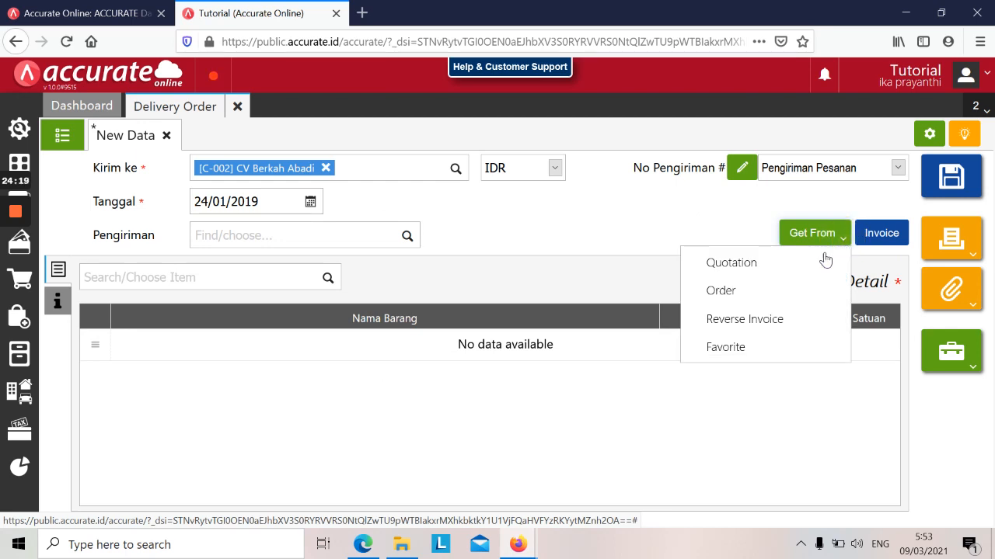
{"action": "left_click", "coordinate": [780, 303]}
{"action": "left_click", "coordinate": [535, 171]}
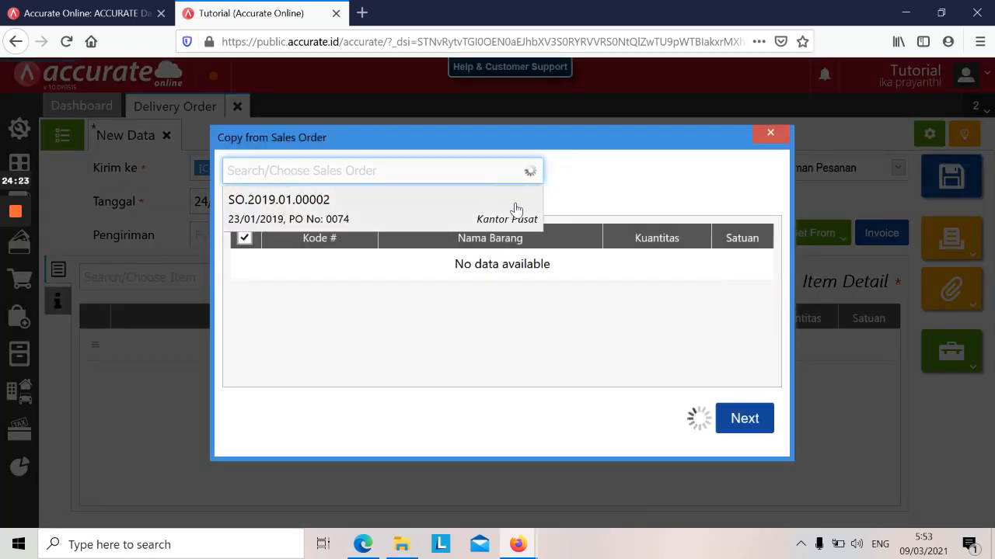
{"action": "left_click", "coordinate": [516, 208]}
{"action": "left_click", "coordinate": [738, 429]}
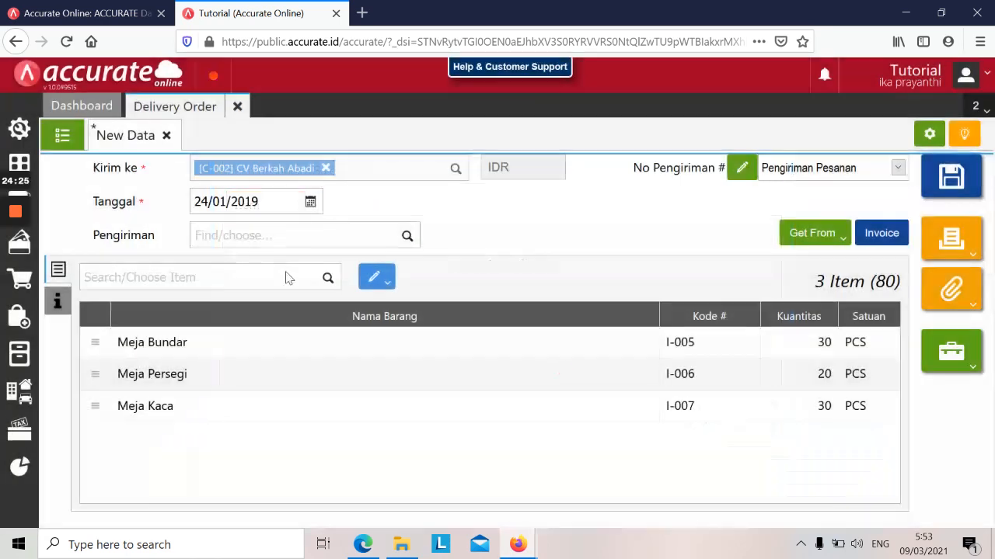
- Set the delivery order's shipping method to Mobil Box
{"action": "left_click", "coordinate": [254, 232]}
{"action": "key", "text": "alt+Tab"}
{"action": "key", "text": "alt+Tab"}
{"action": "type", "text": "mobi"}
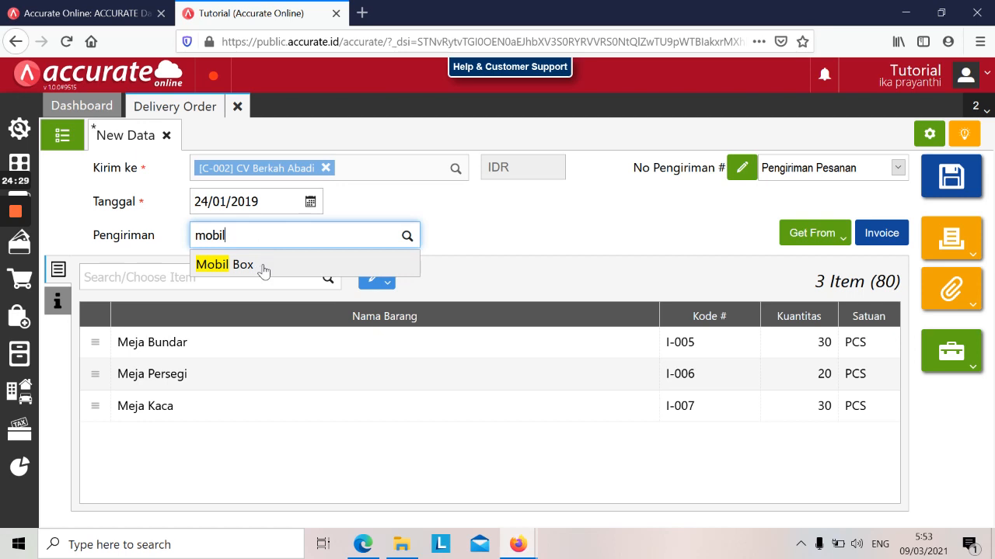
{"action": "left_click", "coordinate": [262, 270]}
- Check the module's 24 January quantities and set the delivery order's Meja Bundar quantity to 15
{"action": "key", "text": "alt+Tab"}
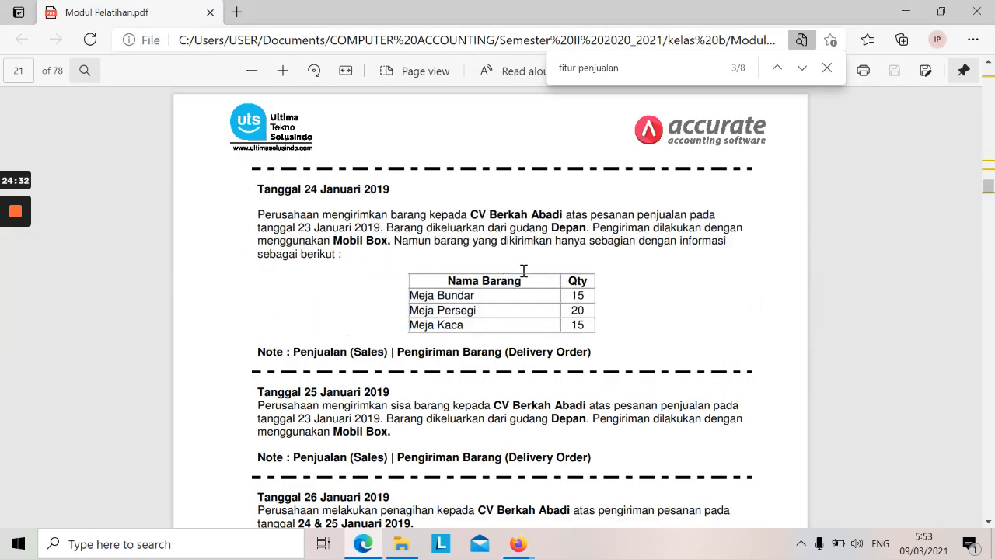
{"action": "key", "text": "alt+Tab"}
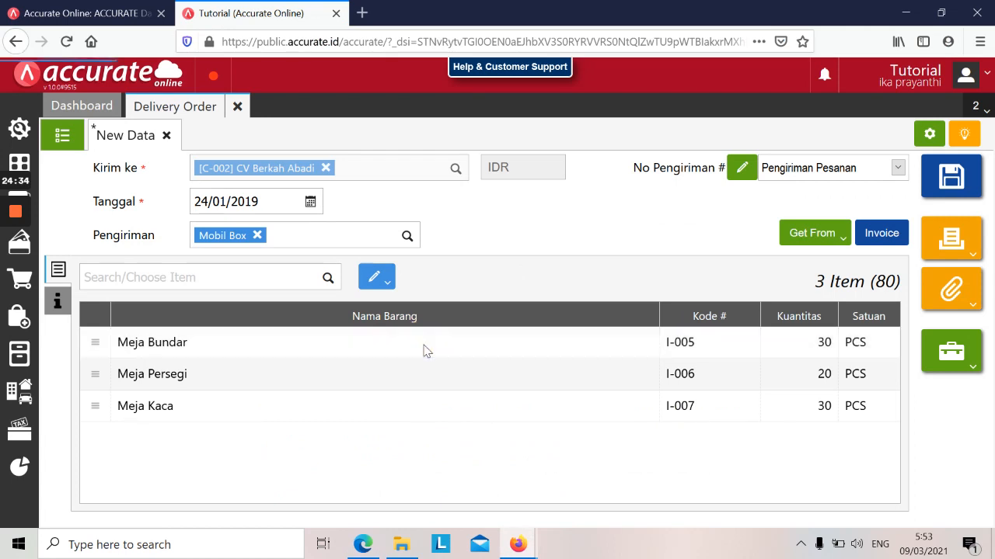
{"action": "left_click", "coordinate": [426, 350]}
{"action": "left_click", "coordinate": [535, 248]}
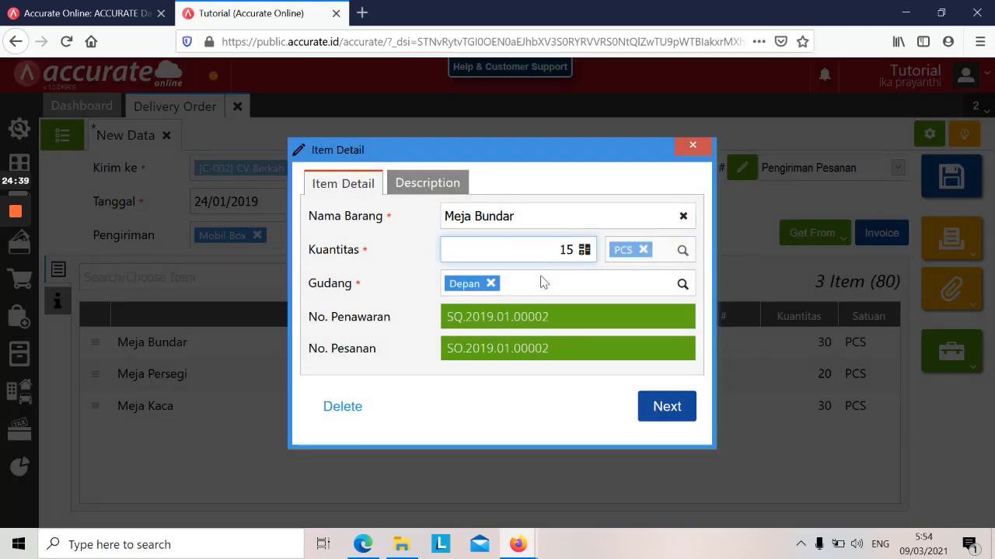
{"action": "left_click", "coordinate": [652, 405]}
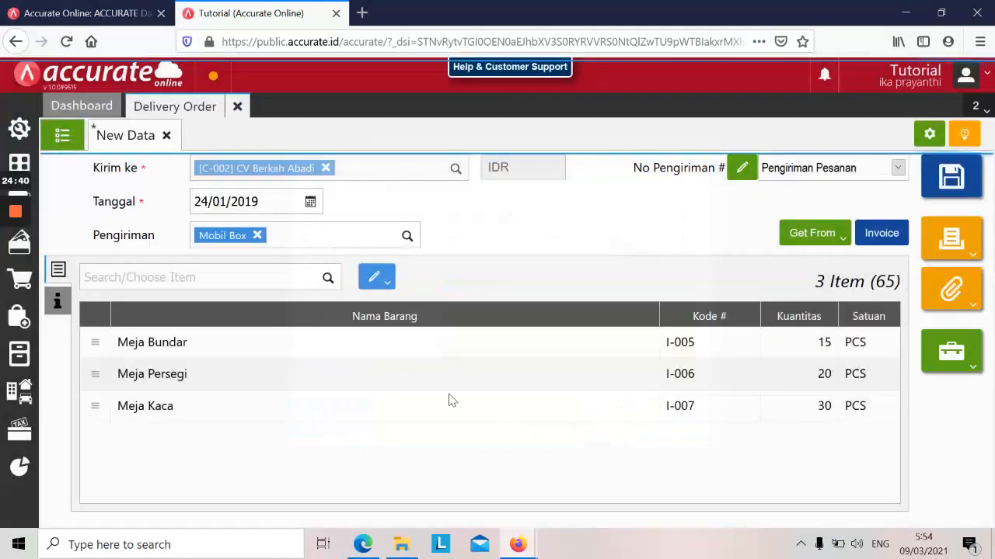
- Check the Meja Persegi item's details against the module's 24 January exercise
{"action": "left_click", "coordinate": [447, 377]}
{"action": "key", "text": "alt+Tab"}
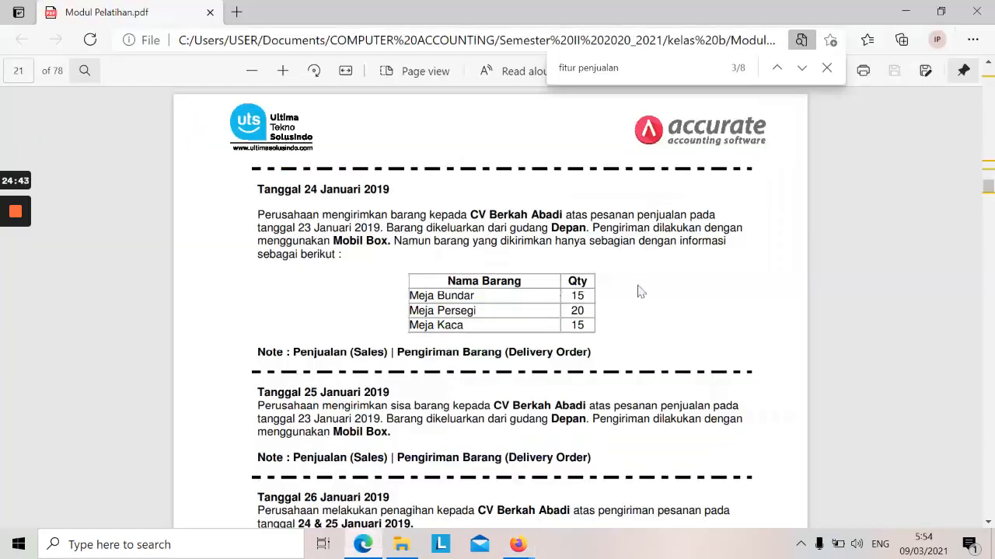
{"action": "key", "text": "alt+Tab"}
{"action": "left_click", "coordinate": [657, 395]}
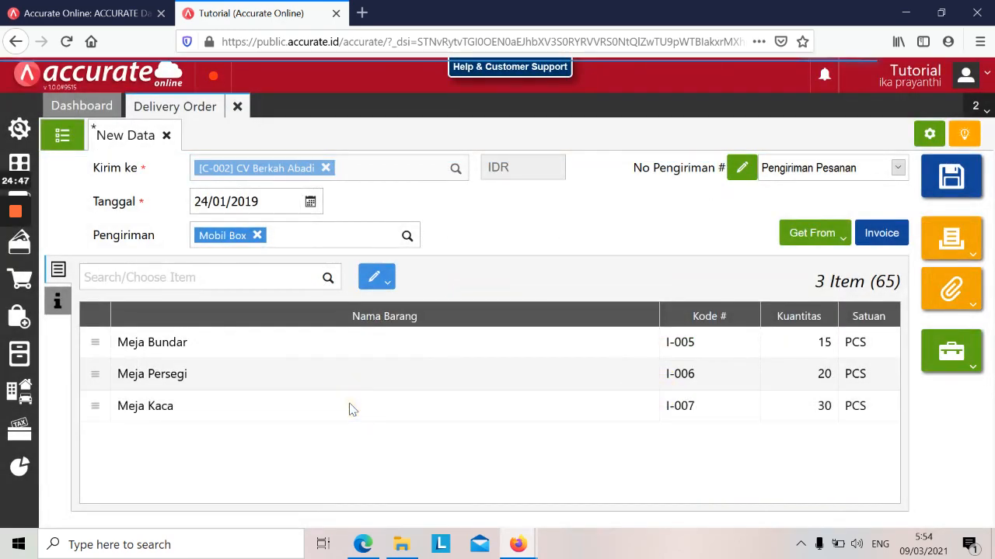
- Set the delivery order's Meja Kaca quantity to 15
{"action": "key", "text": "alt+Tab"}
{"action": "key", "text": "alt+Tab"}
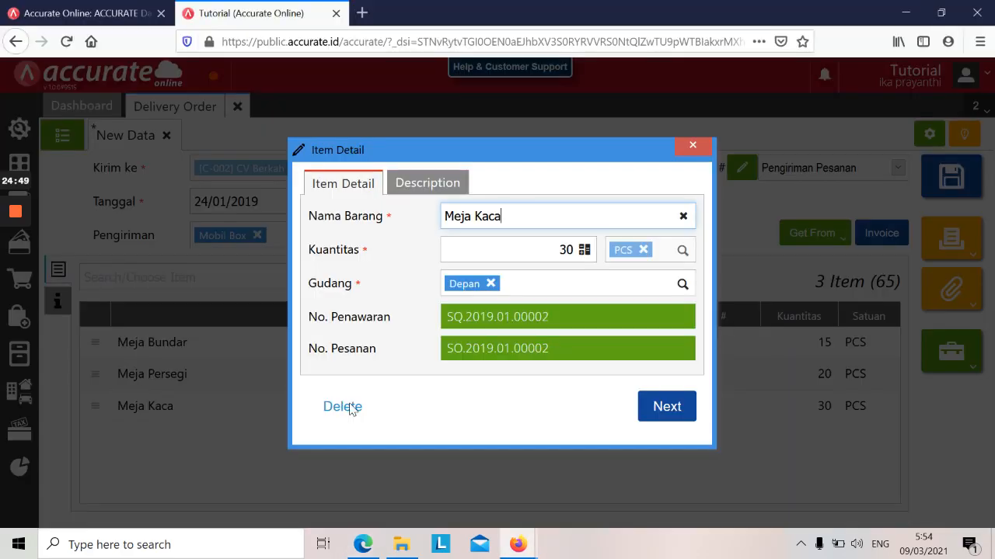
{"action": "left_click_drag", "start_coordinate": [555, 250], "coordinate": [587, 255]}
{"action": "key", "text": "BackSpace"}
{"action": "type", "text": "15"}
{"action": "left_click", "coordinate": [655, 405]}
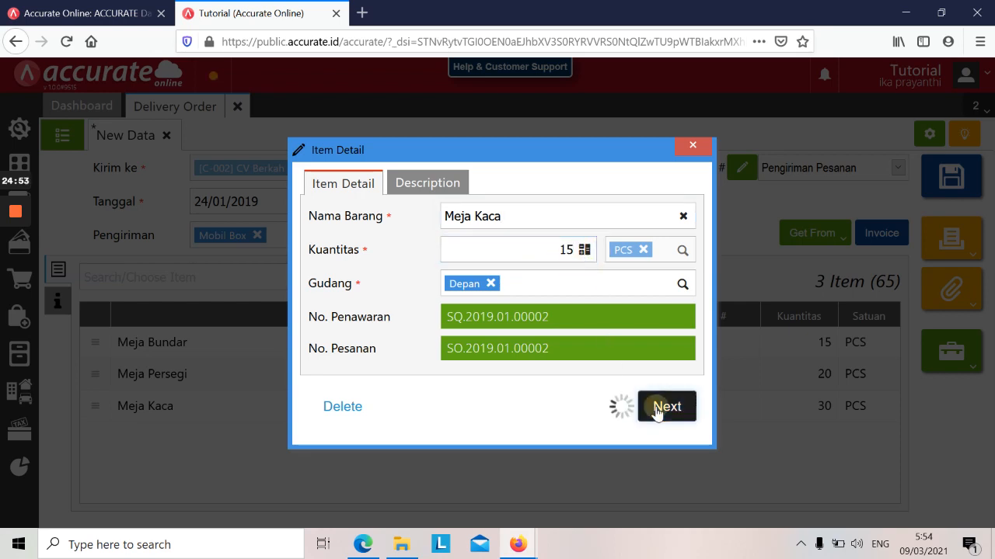
- Compare the delivery order with the module's 24 January exercise and save it
{"action": "key", "text": "alt+Tab"}
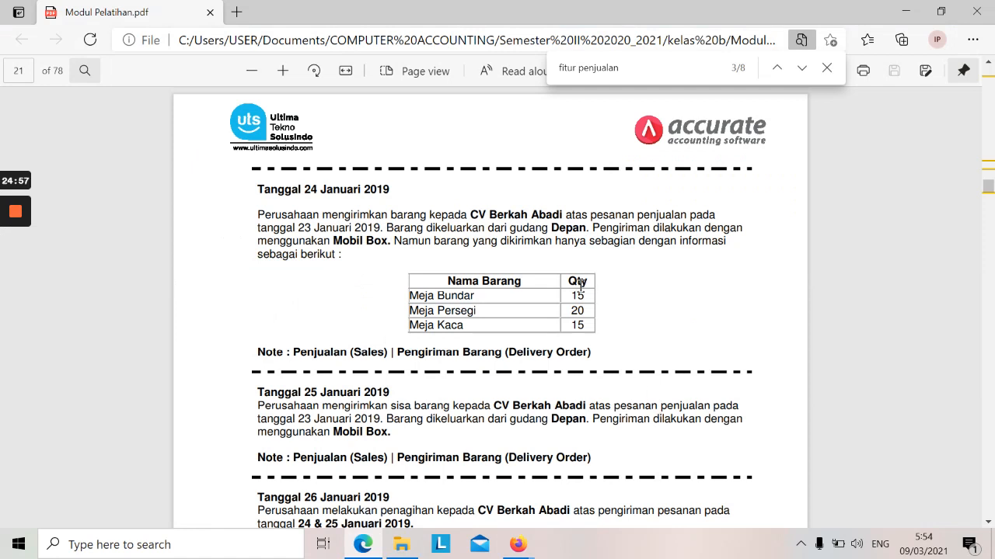
{"action": "key", "text": "alt+Tab"}
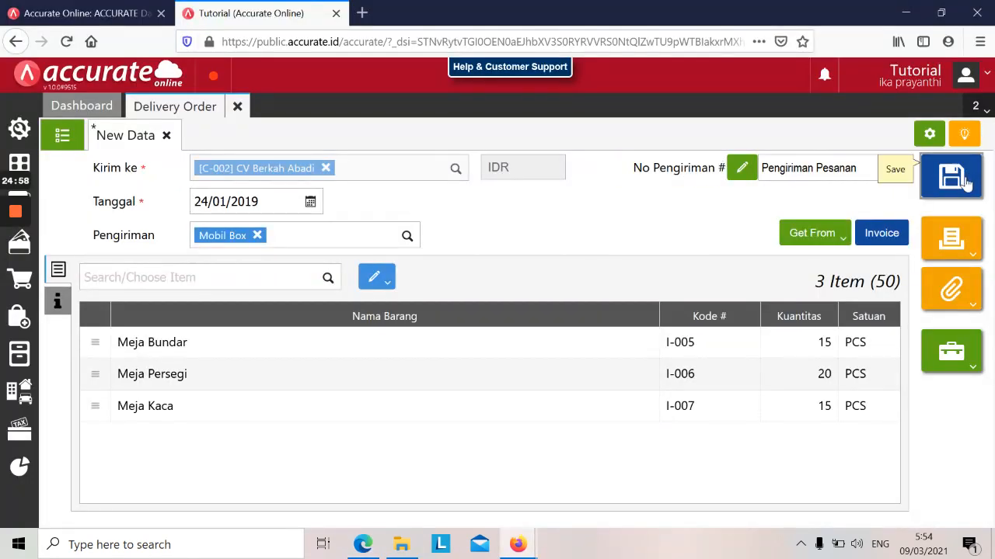
{"action": "left_click", "coordinate": [963, 181]}
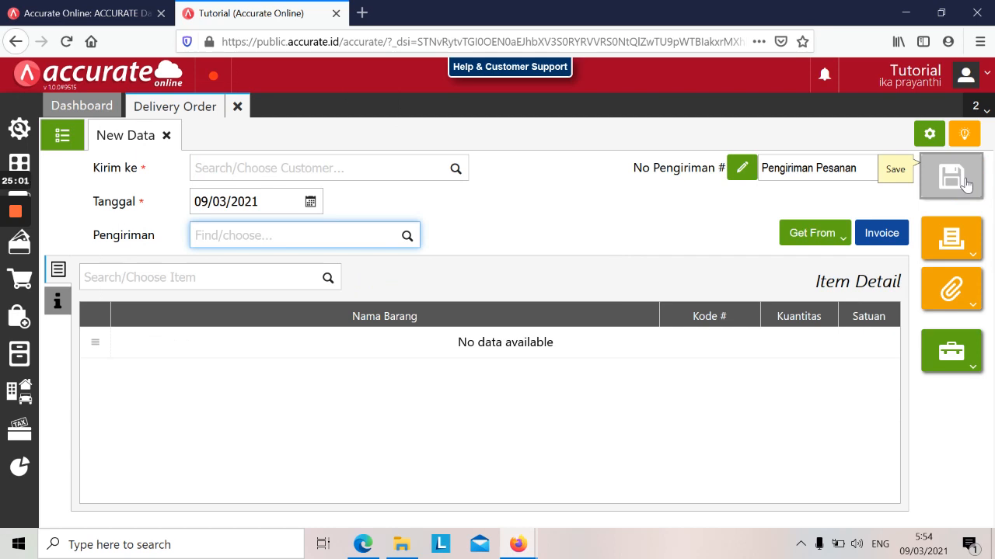
- Read the module's 25 January remaining-shipment exercise and set the new delivery order's customer to CV Berkah Abadi
{"action": "key", "text": "alt+Tab"}
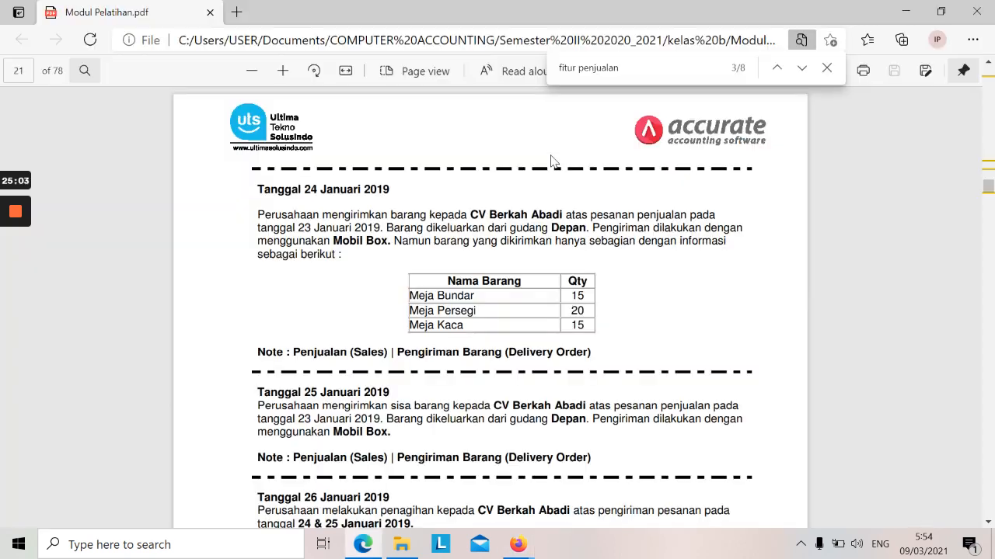
{"action": "scroll", "coordinate": [449, 353], "scroll_direction": "down", "scroll_amount": 4}
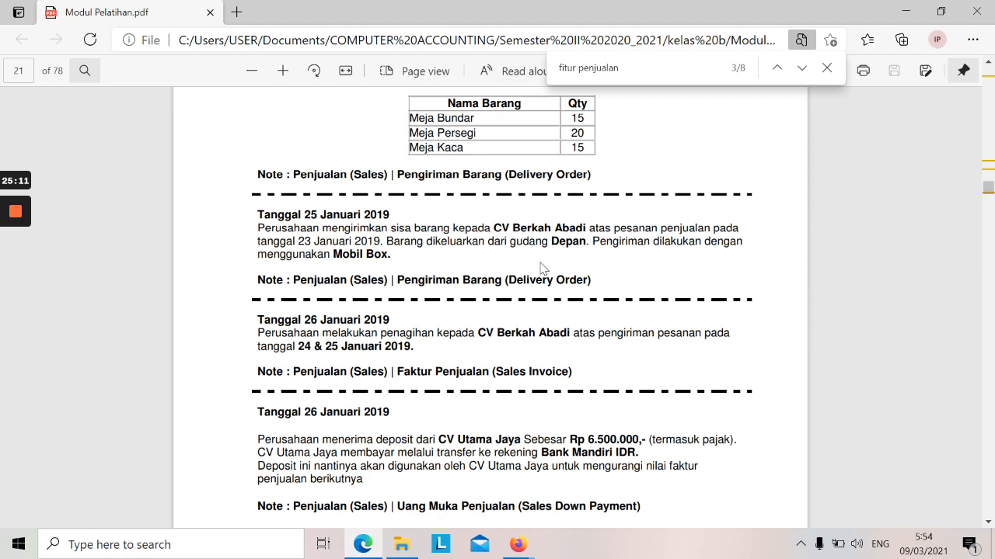
{"action": "key", "text": "alt+Tab"}
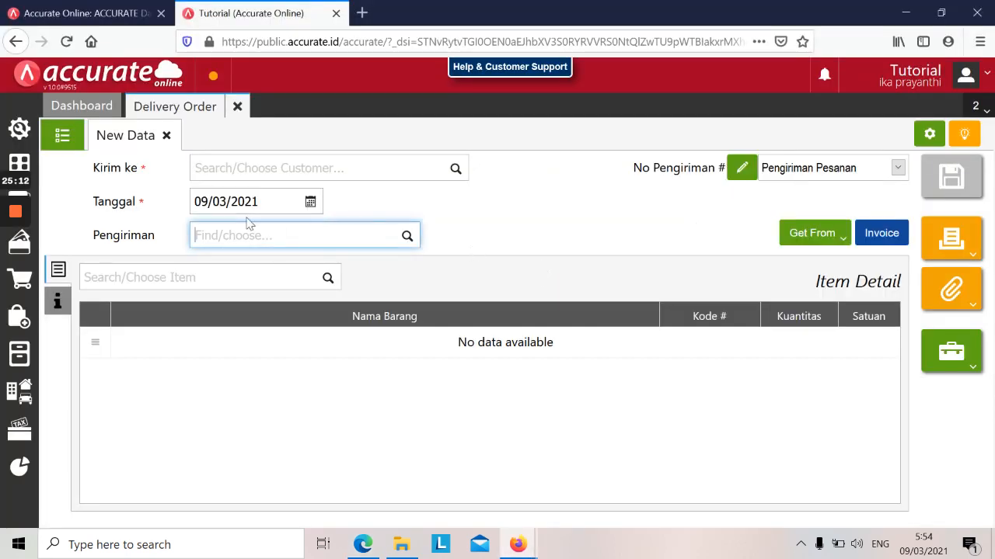
{"action": "left_click", "coordinate": [275, 168]}
{"action": "key", "text": "alt+Tab"}
{"action": "key", "text": "alt+Tab"}
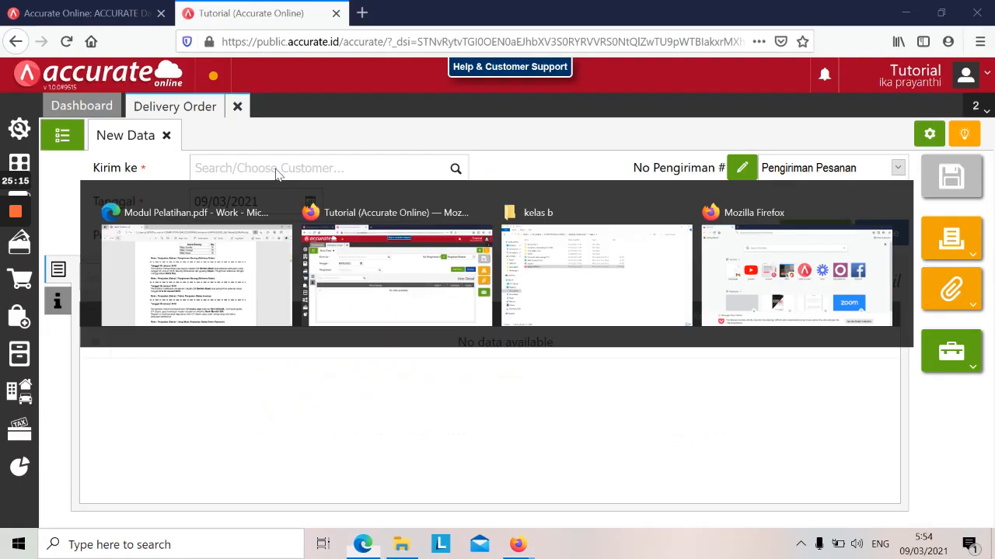
{"action": "type", "text": "berkah"}
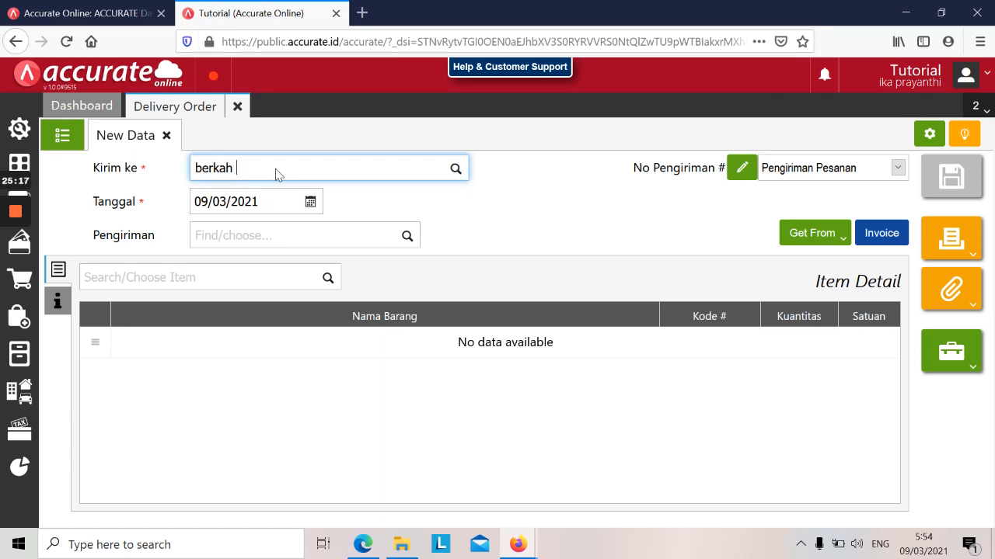
{"action": "type", "text": " abadi"}
{"action": "left_click", "coordinate": [278, 198]}
- Check the exercise date in the module and set the new delivery order's date to 25/01/2019
{"action": "left_click", "coordinate": [268, 201]}
{"action": "key", "text": "alt+Tab"}
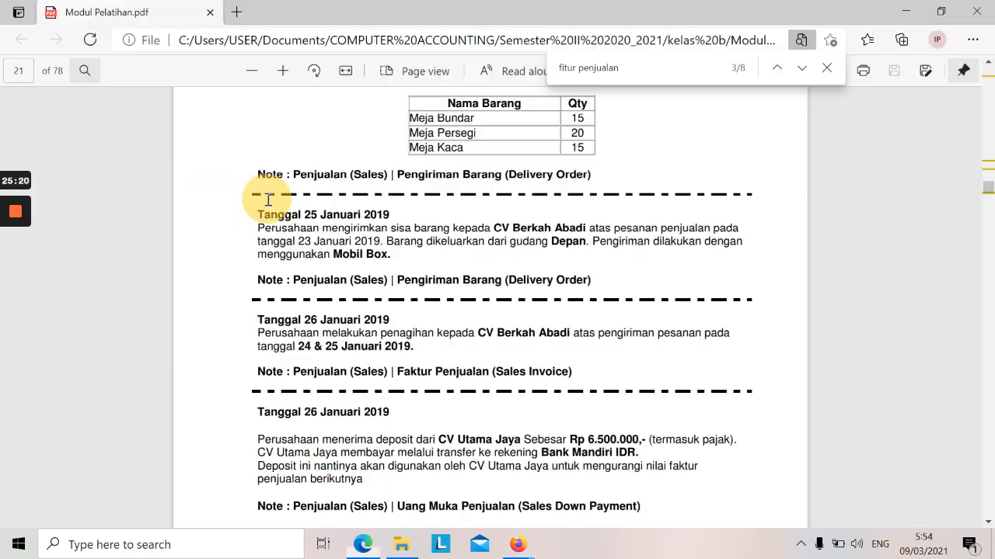
{"action": "key", "text": "alt+Tab"}
{"action": "type", "text": "2"}
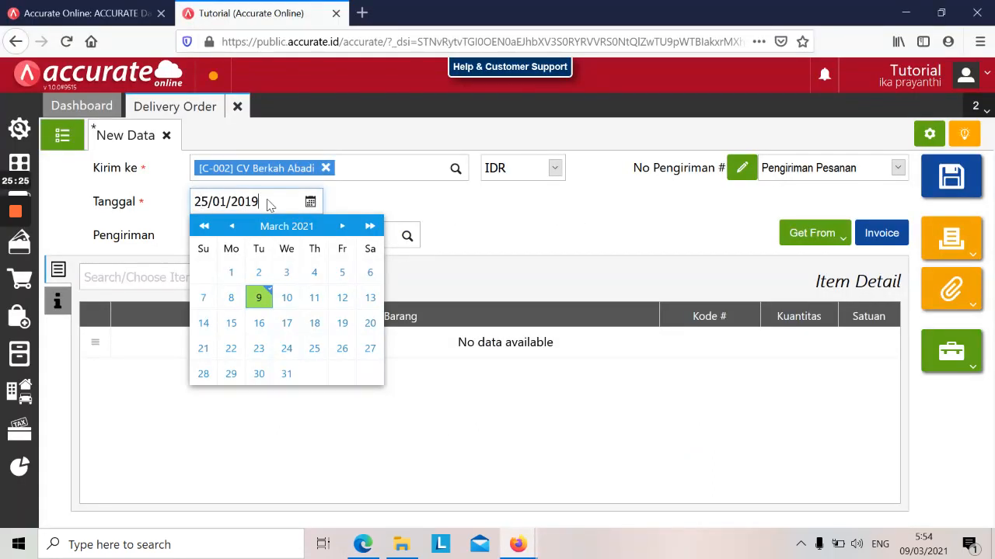
{"action": "left_click", "coordinate": [342, 347]}
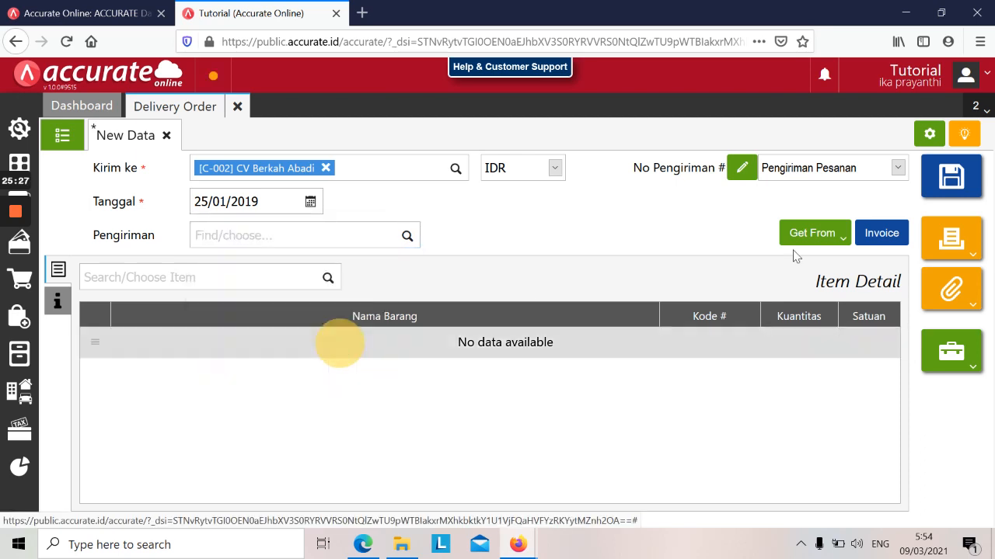
- Copy the remaining Meja Bundar and Meja Kaca items from the 23 January sales order into the 25 January delivery order
{"action": "left_click", "coordinate": [843, 233]}
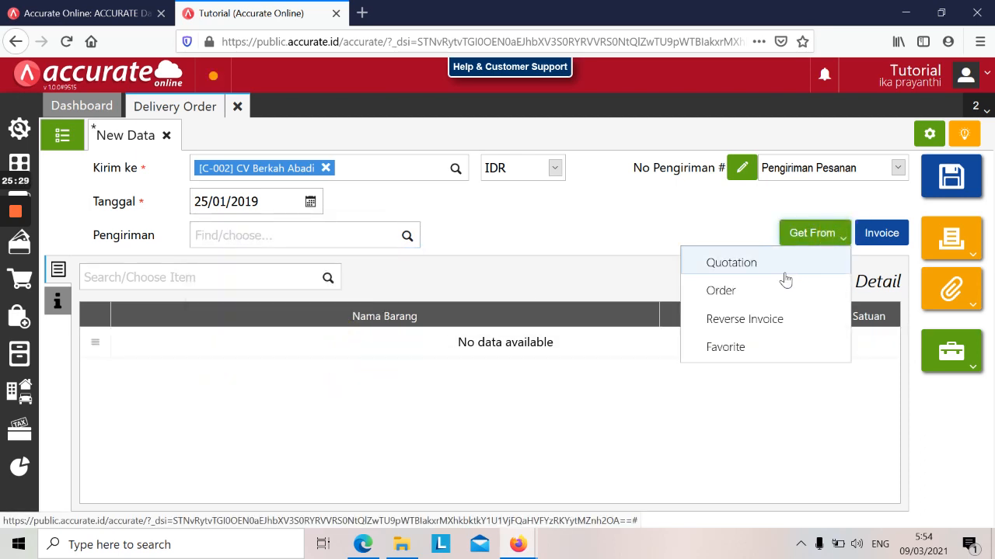
{"action": "left_click", "coordinate": [770, 290]}
{"action": "left_click", "coordinate": [535, 171]}
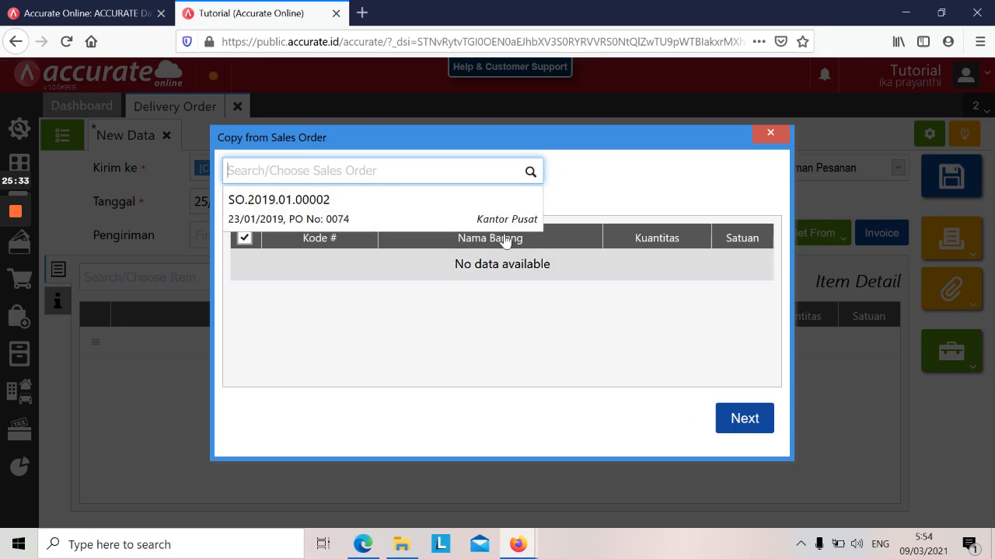
{"action": "left_click", "coordinate": [404, 214]}
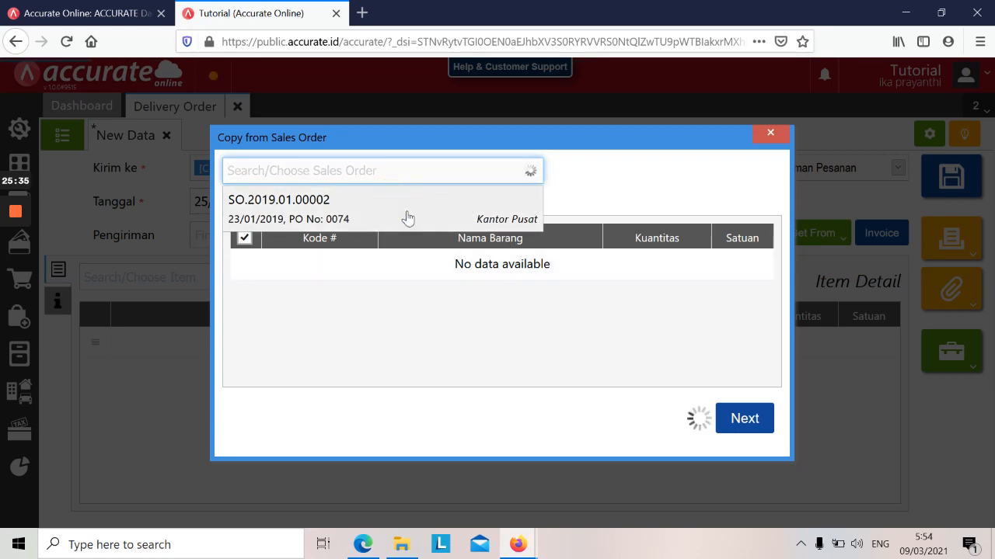
{"action": "left_click", "coordinate": [743, 443]}
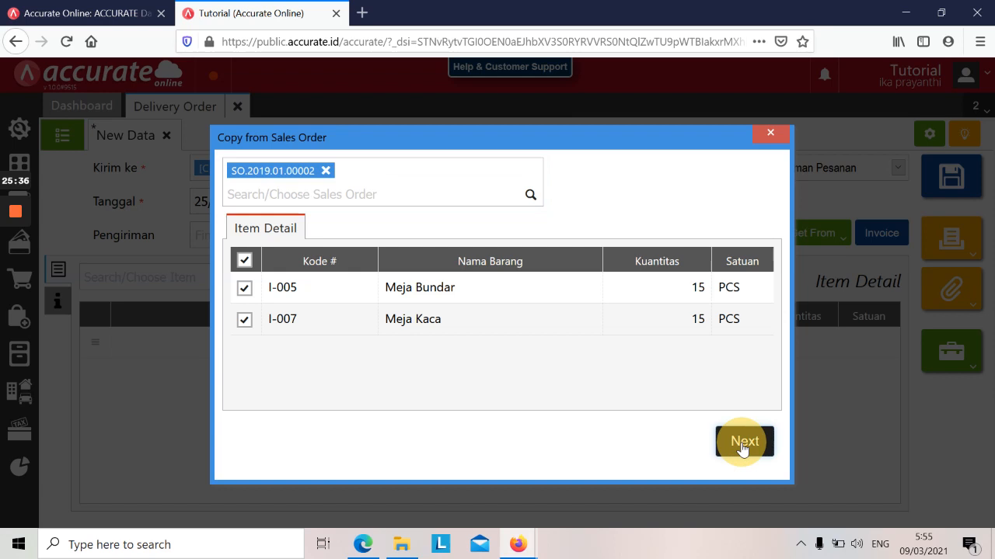
- Review the quantity and warehouse in the Meja Bundar and Meja Kaca item details
{"action": "left_click", "coordinate": [519, 344]}
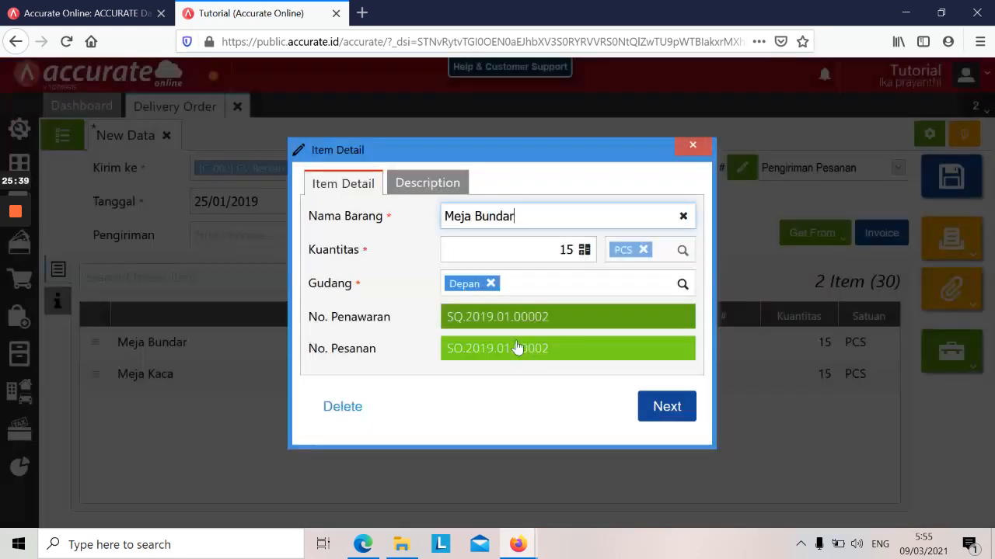
{"action": "left_click", "coordinate": [648, 406]}
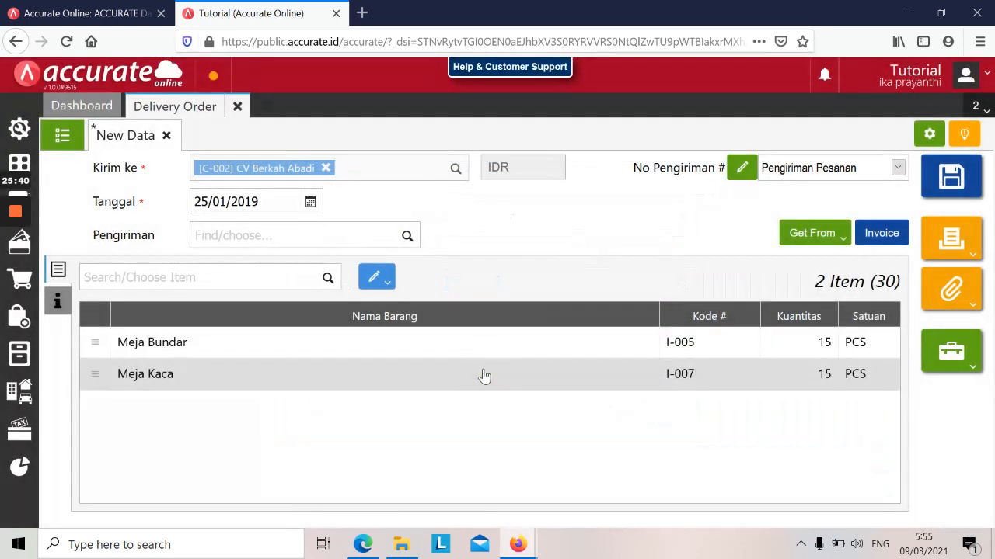
{"action": "left_click", "coordinate": [482, 371]}
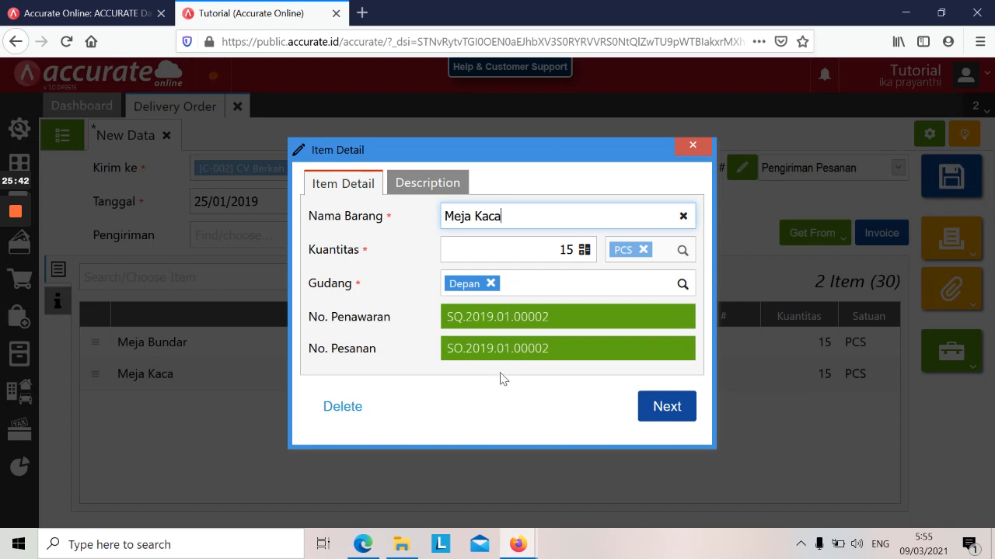
{"action": "left_click", "coordinate": [644, 414]}
- Set the 25 January delivery order's shipping method to Mobil Box
{"action": "left_click", "coordinate": [276, 238]}
{"action": "type", "text": "mobil bo"}
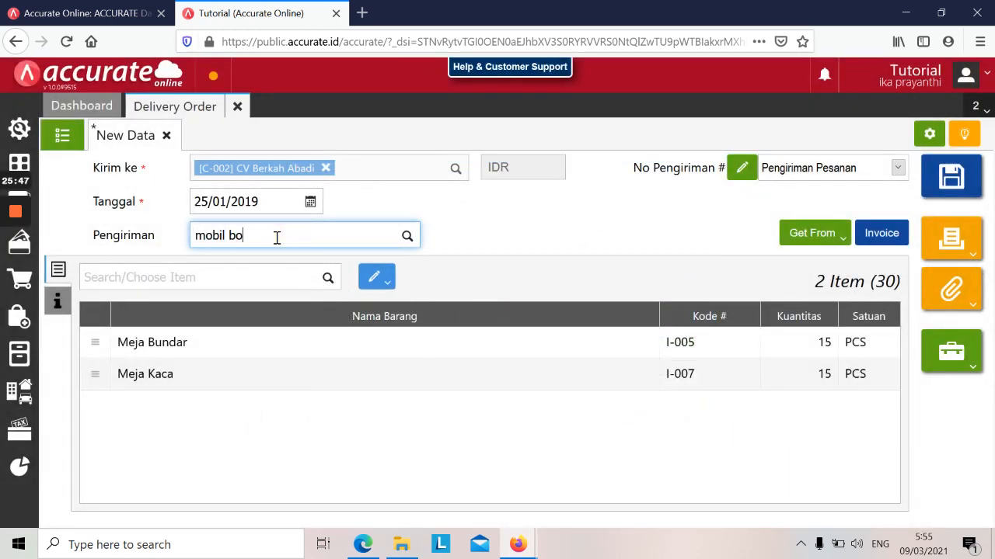
{"action": "left_click", "coordinate": [280, 259]}
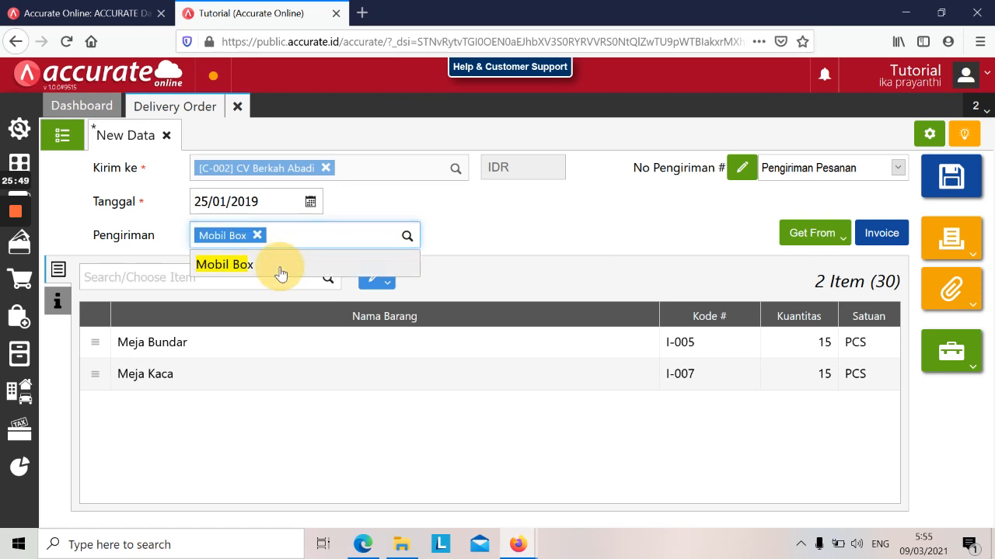
- Compare the delivery order with the module's 25 January exercise and save it
{"action": "key", "text": "alt+Tab"}
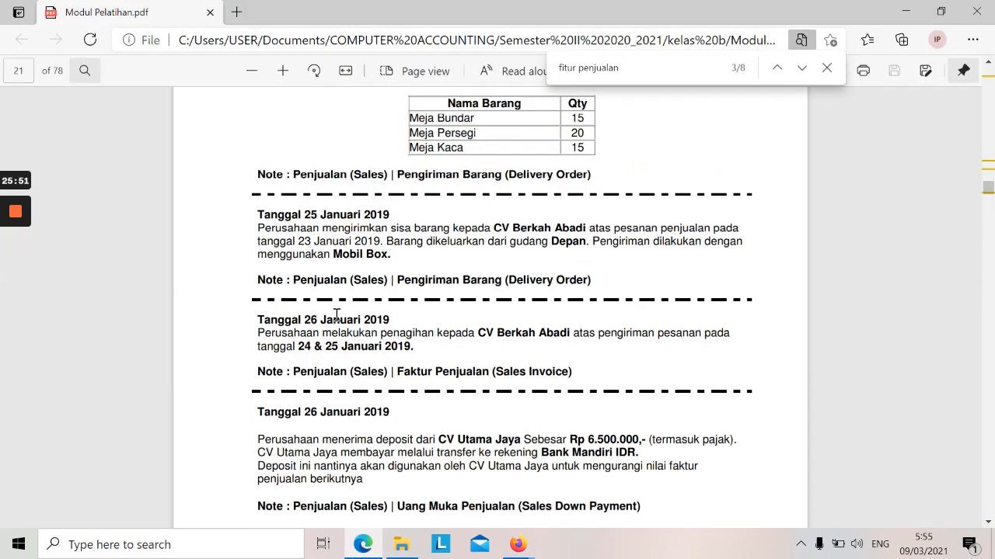
{"action": "key", "text": "alt+Tab"}
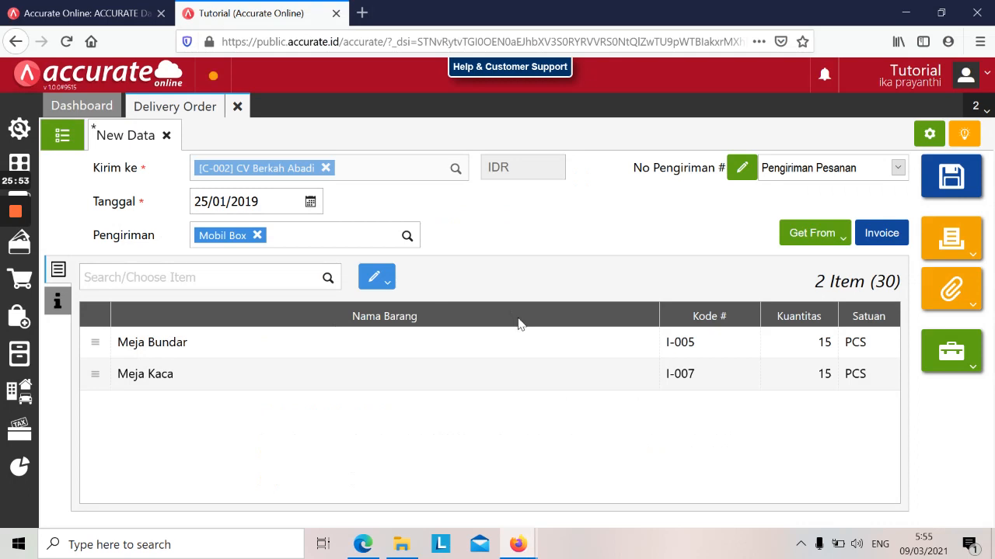
{"action": "left_click", "coordinate": [949, 187]}
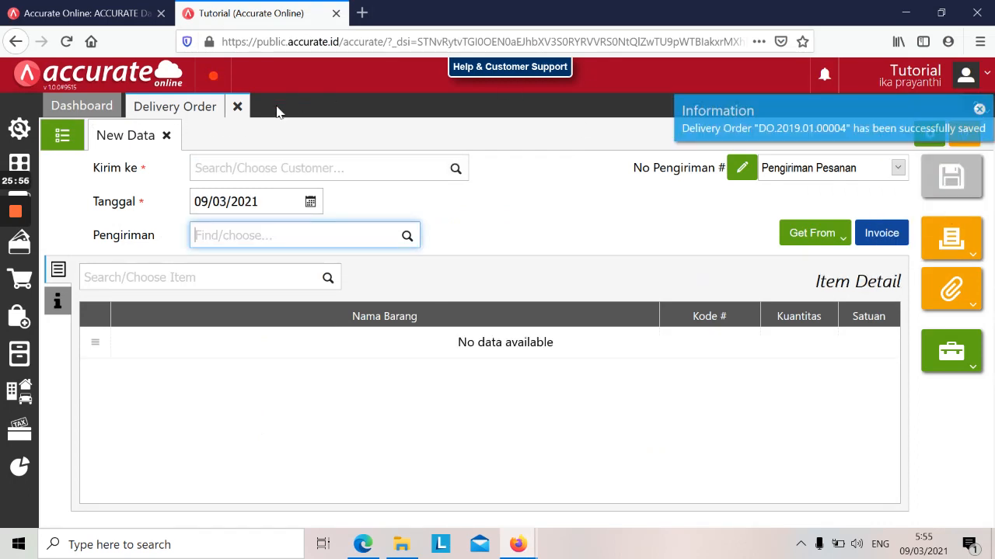
- Close the delivery order form, read the module's 26 January invoice exercise, and open a new sales invoice in Accurate Online
{"action": "left_click", "coordinate": [237, 106]}
{"action": "key", "text": "alt+Tab"}
{"action": "scroll", "coordinate": [240, 113], "scroll_direction": "down", "scroll_amount": 1}
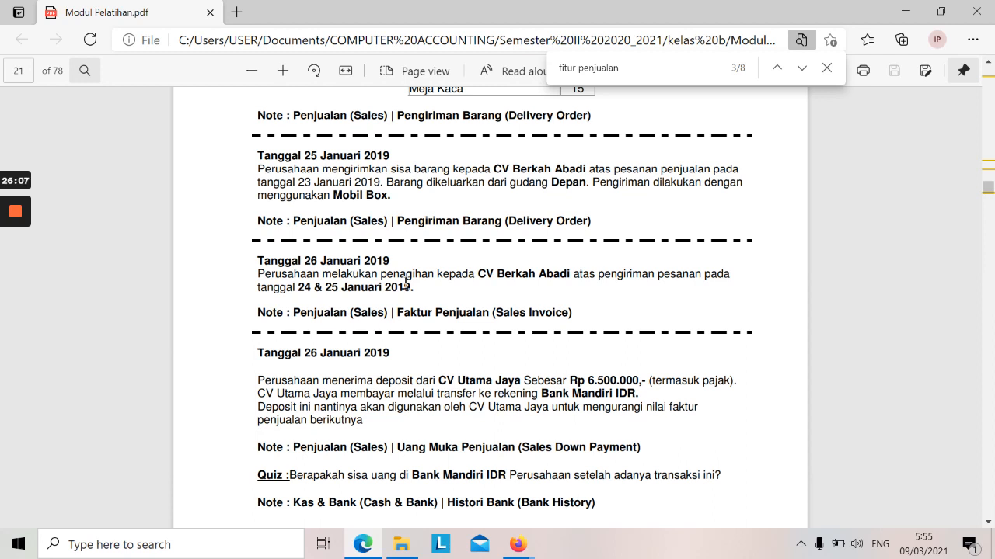
{"action": "key", "text": "alt+Tab"}
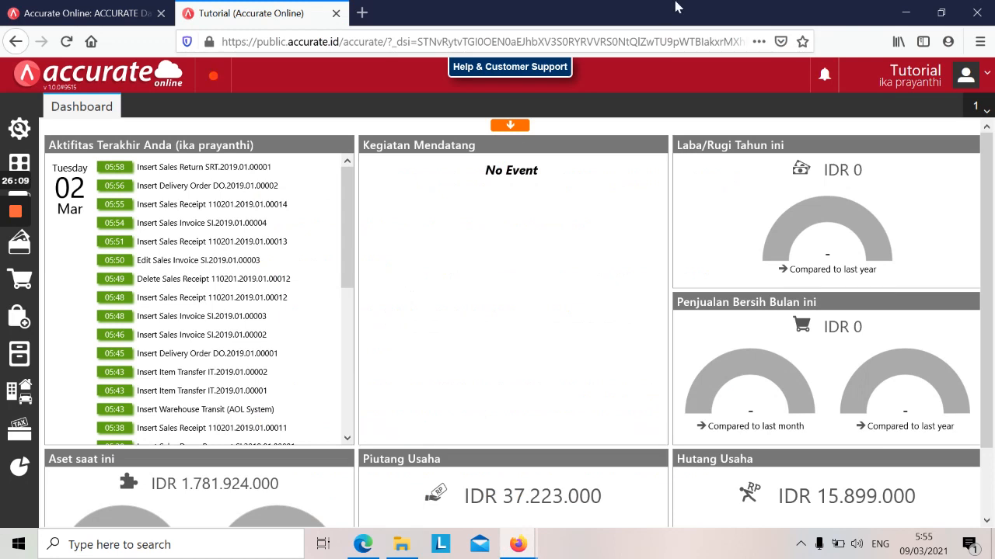
{"action": "left_click", "coordinate": [949, 17]}
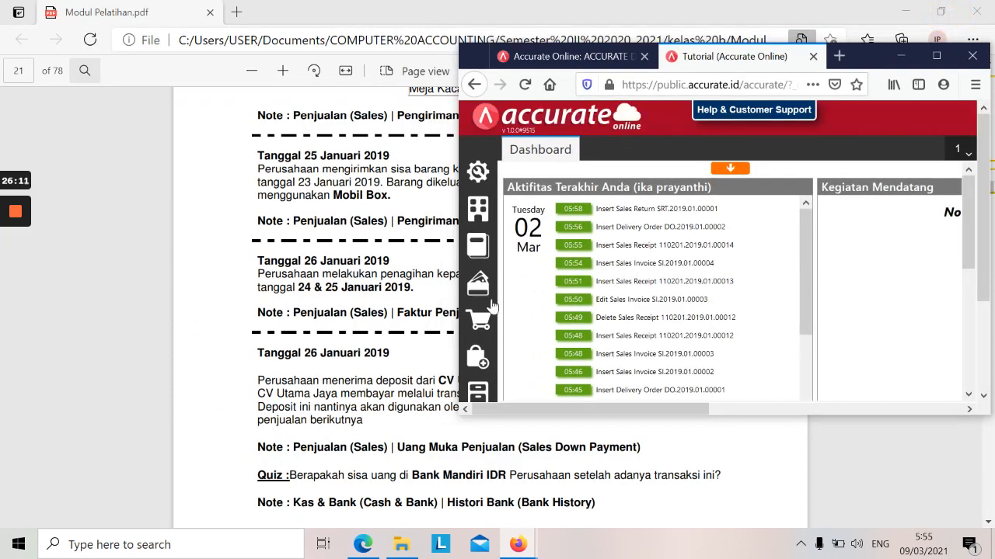
{"action": "left_click", "coordinate": [481, 324]}
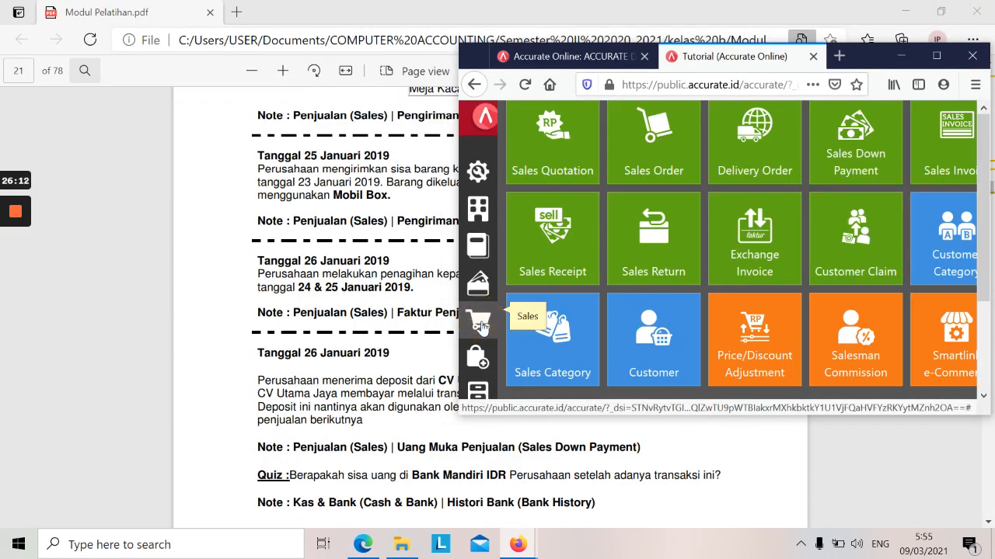
{"action": "left_click", "coordinate": [948, 139]}
{"action": "left_click", "coordinate": [937, 57]}
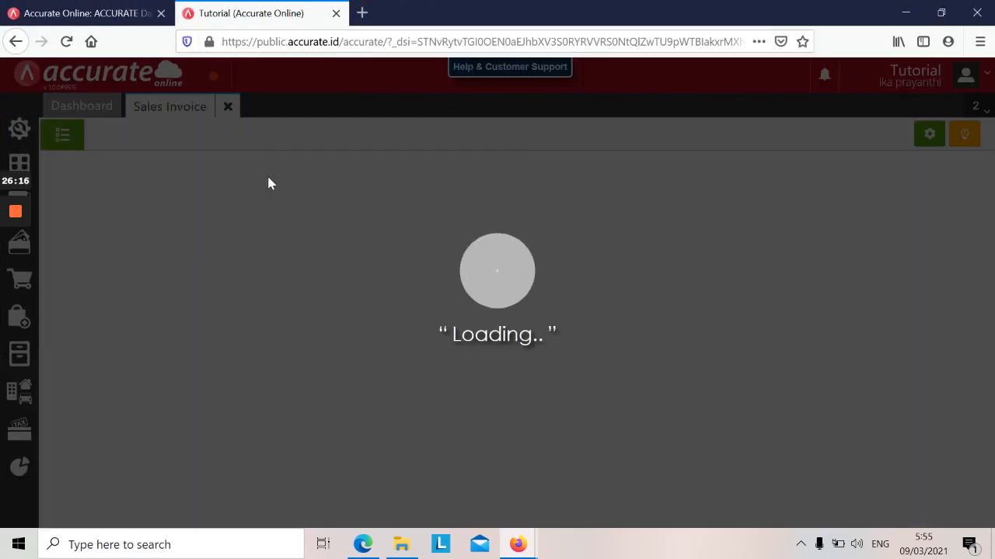
- Set the sales invoice's customer to CV Berkah Abadi and its date to 26/01/2019, following the module's exercise
{"action": "key", "text": "alt+Tab"}
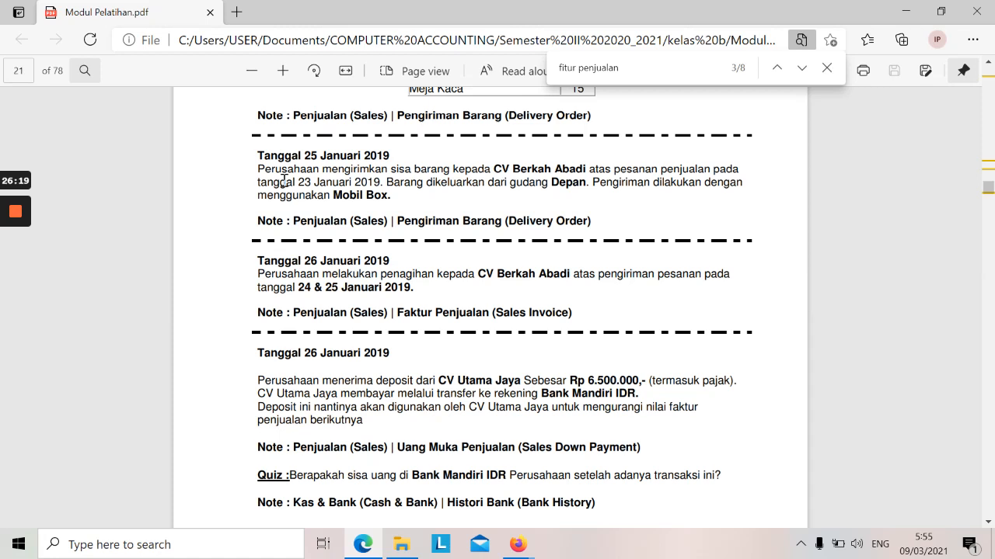
{"action": "key", "text": "alt+Tab"}
{"action": "type", "text": "ber"}
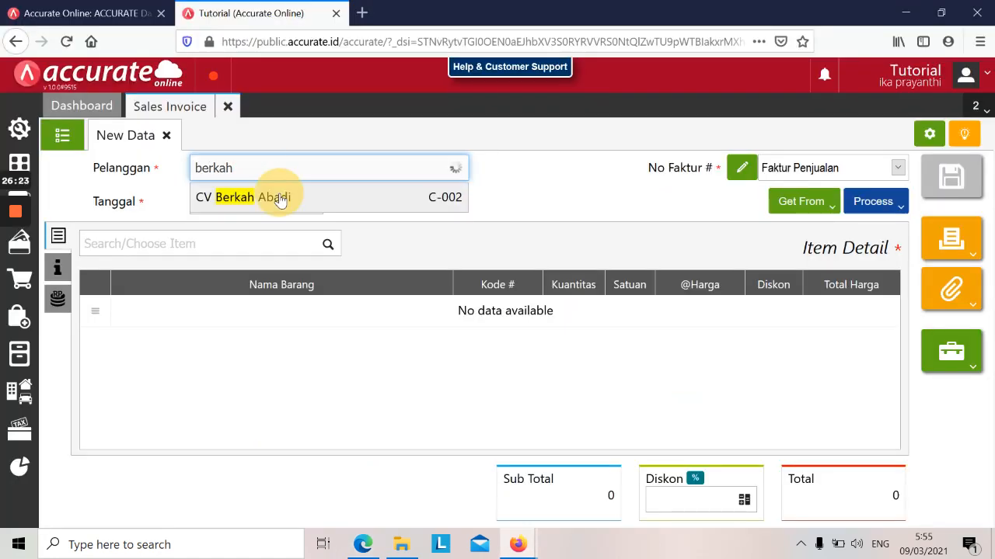
{"action": "left_click", "coordinate": [268, 195]}
{"action": "left_click", "coordinate": [265, 201]}
{"action": "key", "text": "alt+Tab"}
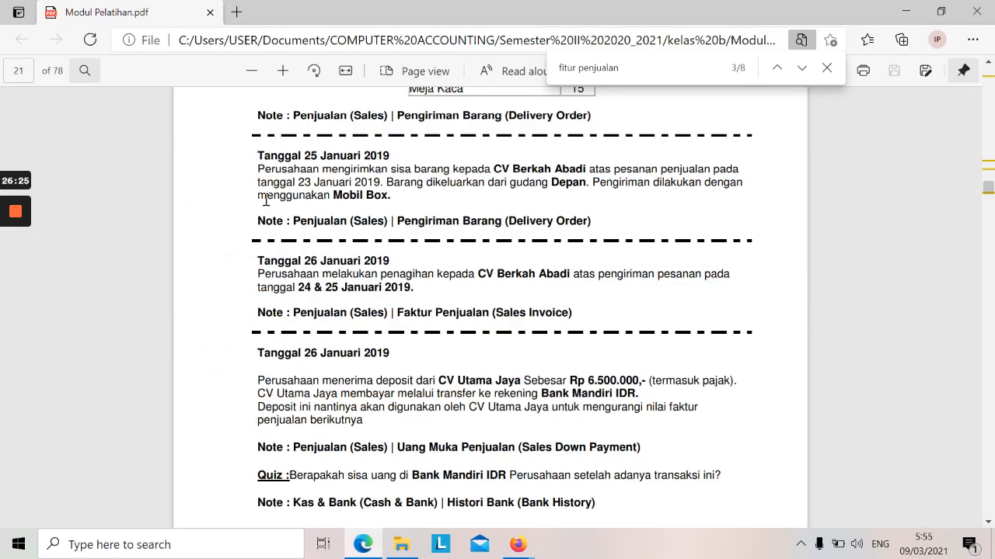
{"action": "key", "text": "alt+Tab"}
{"action": "type", "text": "2"}
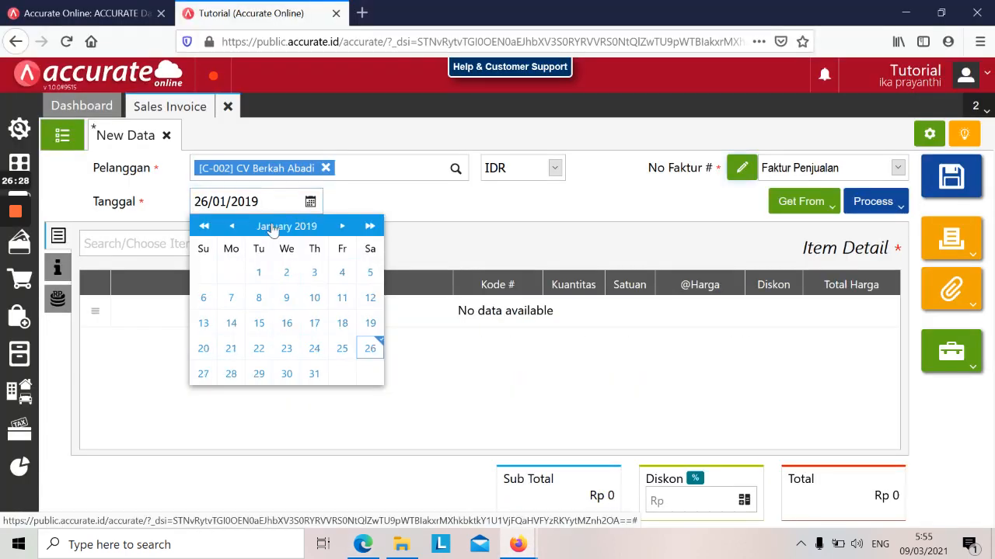
{"action": "left_click", "coordinate": [373, 347]}
- Copy all items from CV Berkah Abadi's 25 and 24 January delivery orders into the sales invoice
{"action": "left_click", "coordinate": [830, 206]}
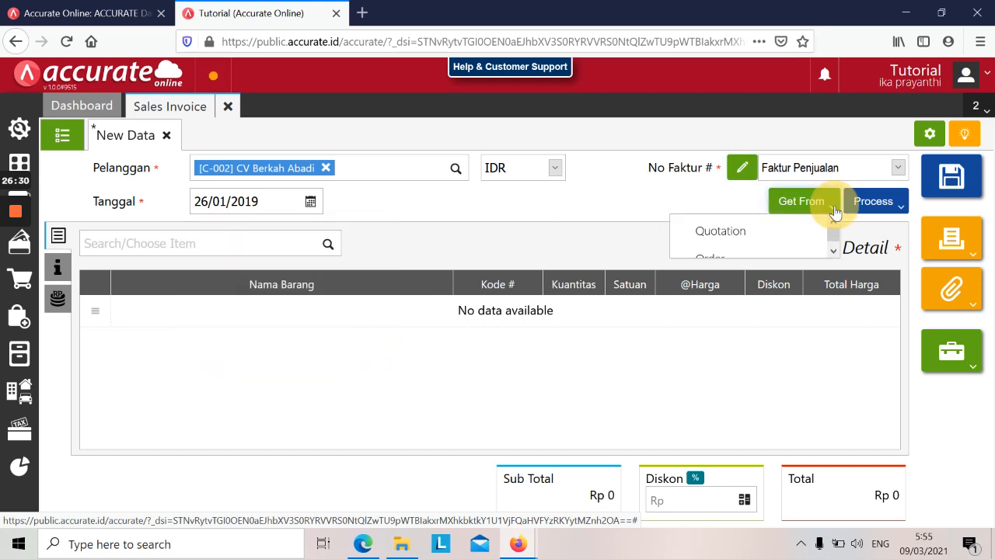
{"action": "left_click", "coordinate": [773, 287]}
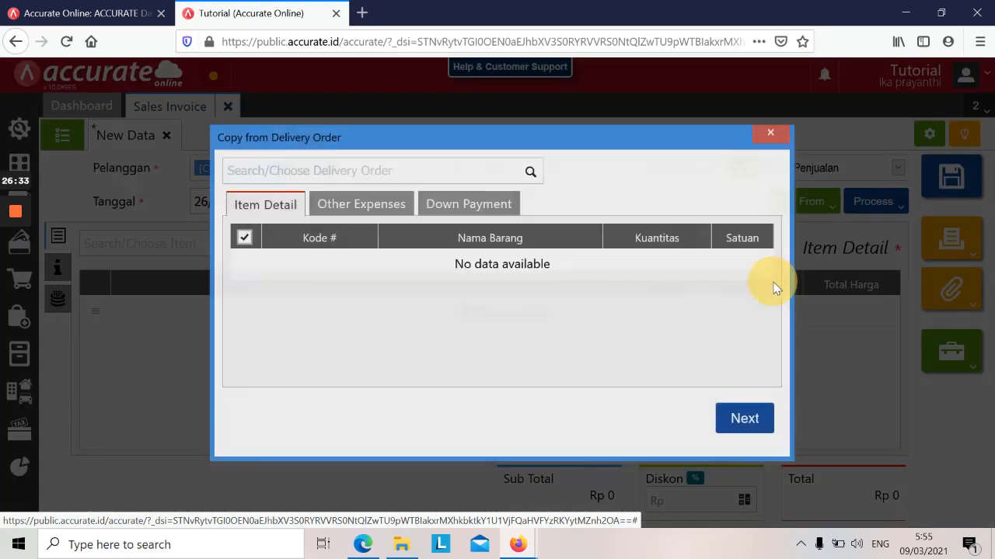
{"action": "left_click", "coordinate": [530, 174]}
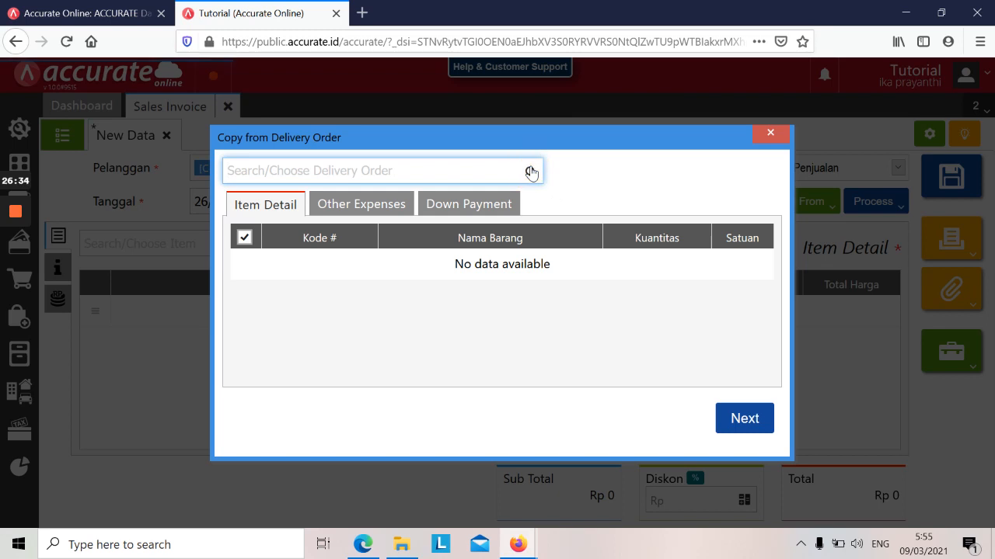
{"action": "left_click", "coordinate": [438, 219]}
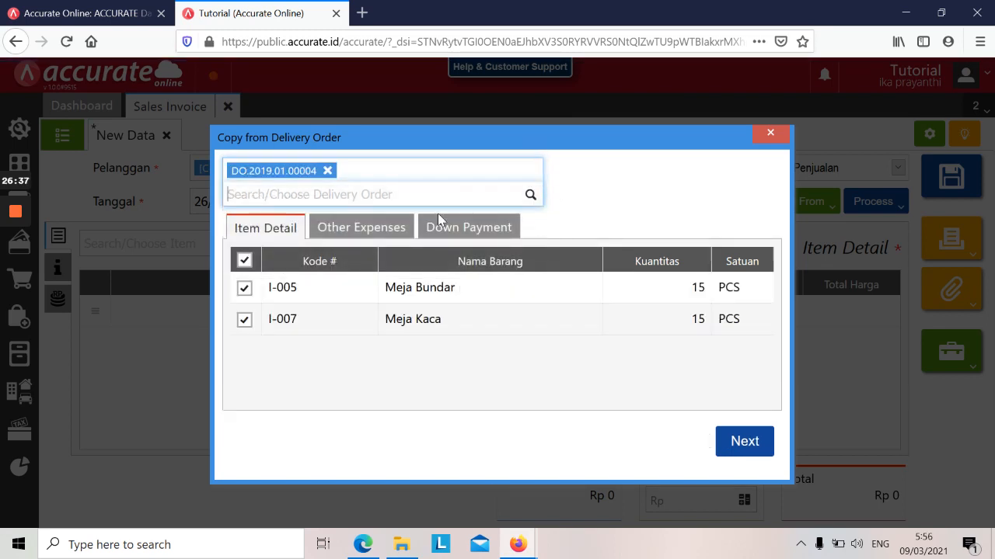
{"action": "left_click", "coordinate": [529, 198]}
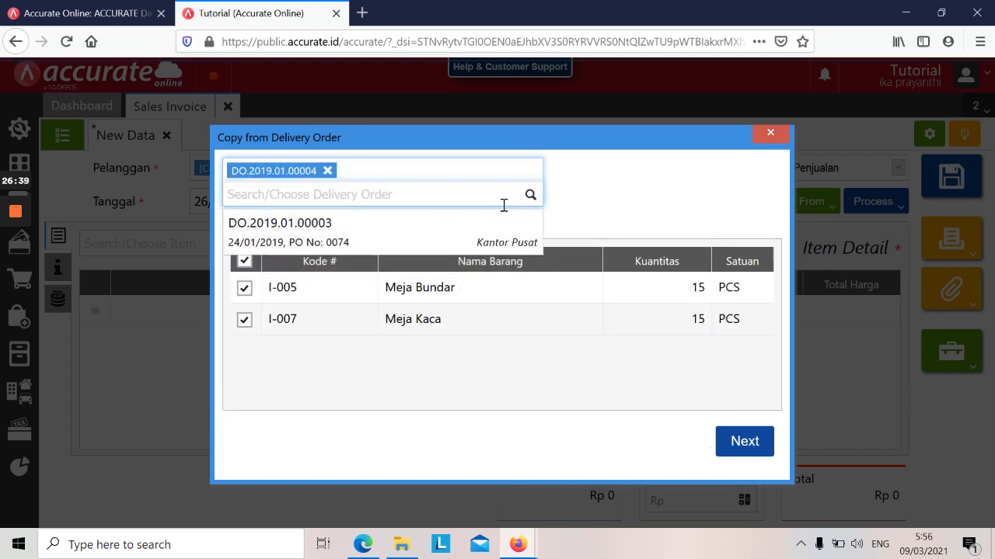
{"action": "left_click", "coordinate": [451, 240]}
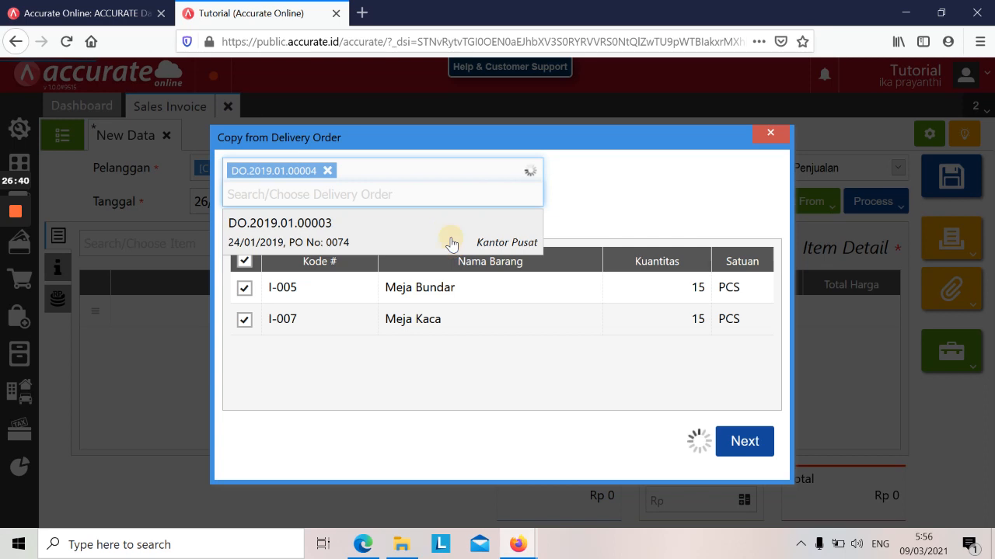
{"action": "left_click", "coordinate": [746, 442]}
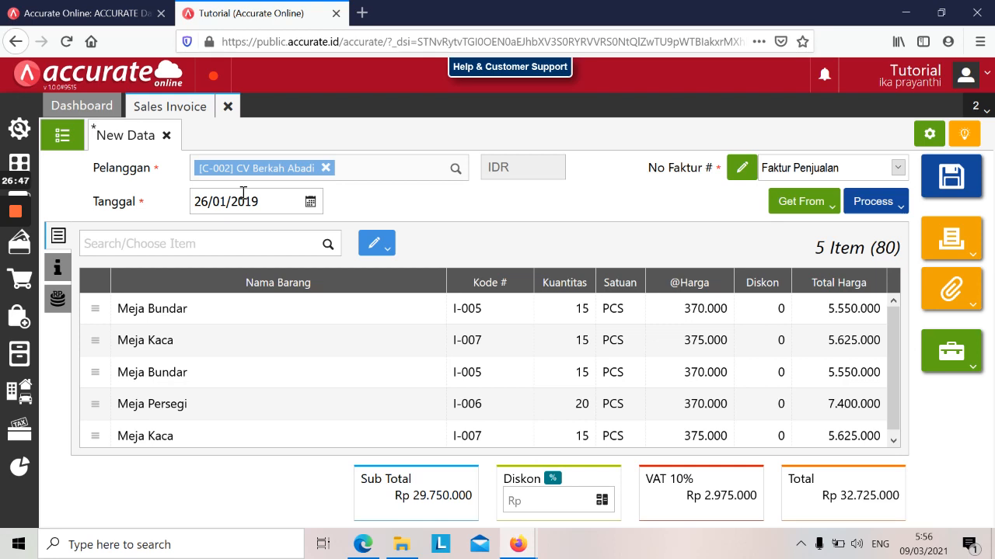
- Review the first Meja Bundar item's details and the rest of the invoice's item list against the module
{"action": "key", "text": "alt+Tab"}
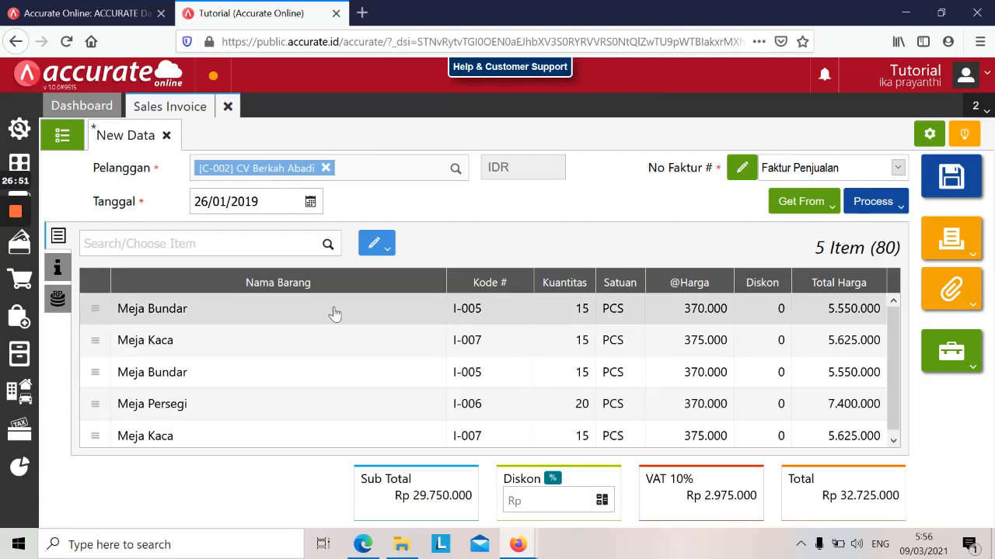
{"action": "left_click", "coordinate": [334, 311]}
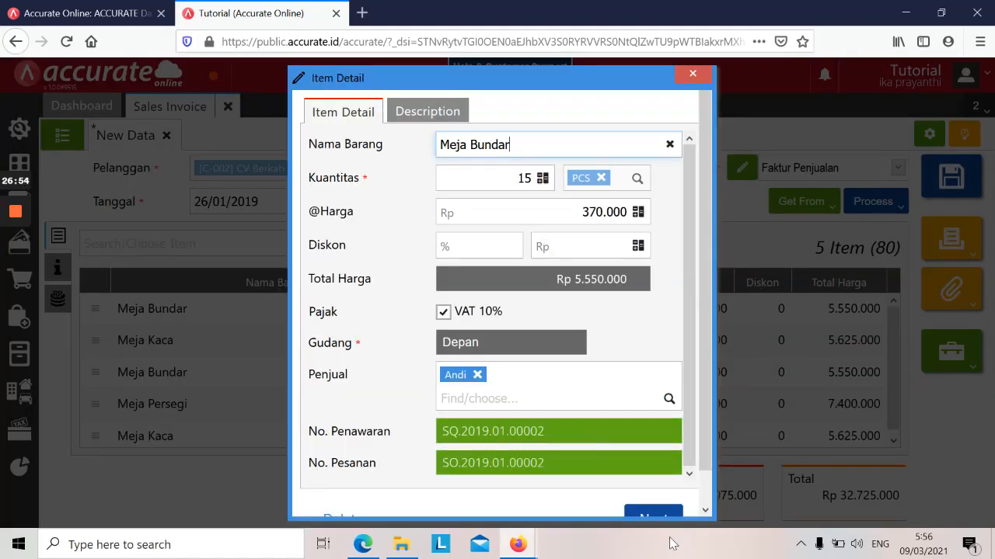
{"action": "left_click", "coordinate": [664, 506]}
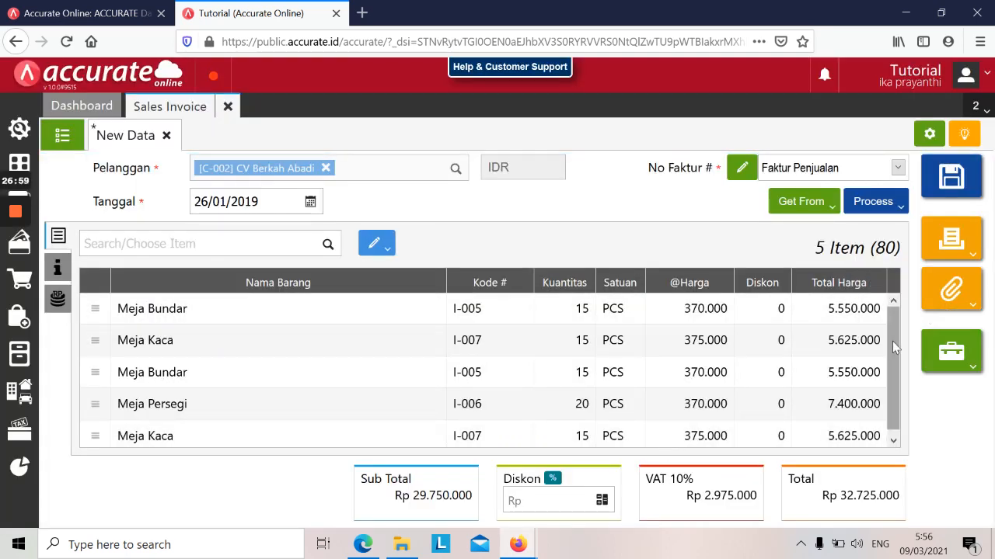
{"action": "left_click", "coordinate": [899, 438]}
- Select the 25 and 24 January delivery orders again as the source for the invoice's items
{"action": "left_click", "coordinate": [820, 201]}
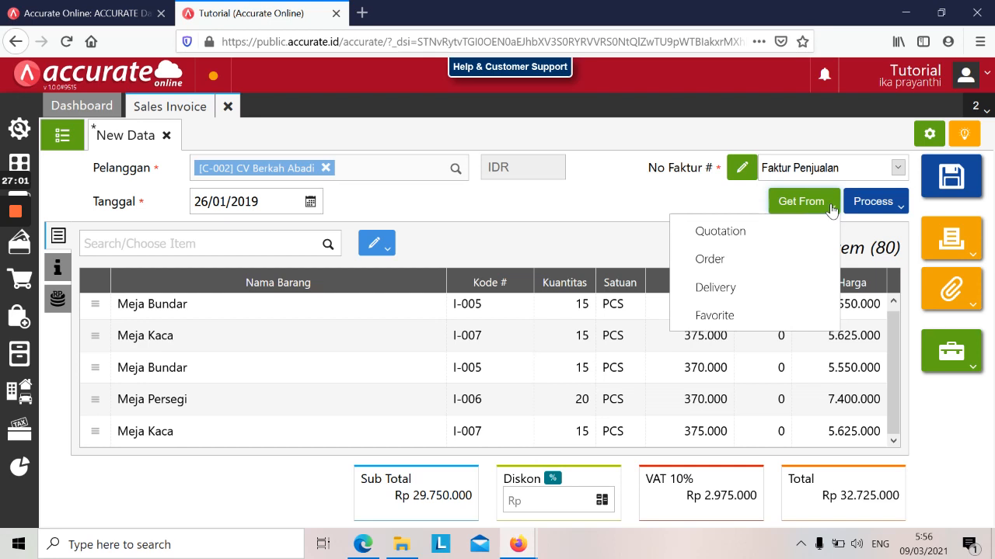
{"action": "left_click", "coordinate": [785, 285]}
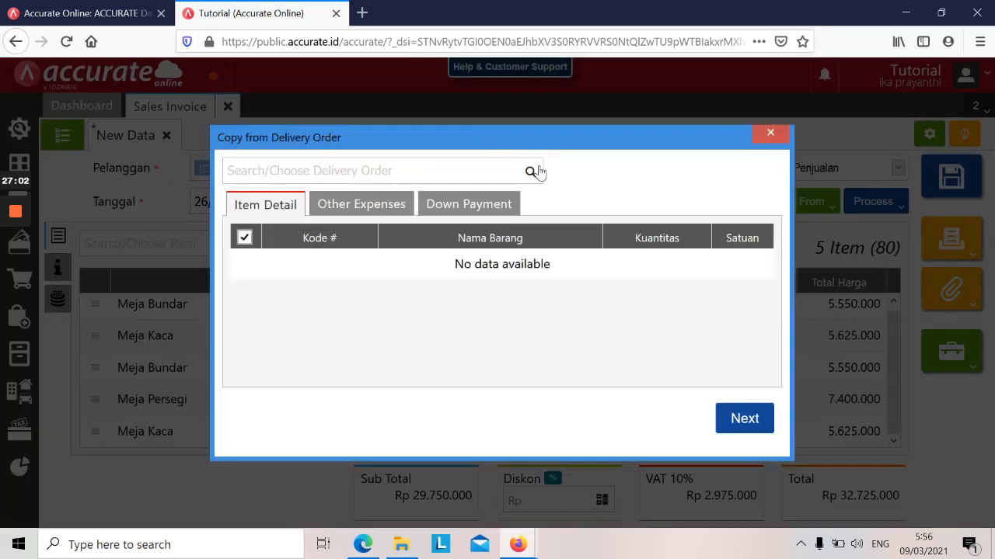
{"action": "left_click", "coordinate": [533, 173]}
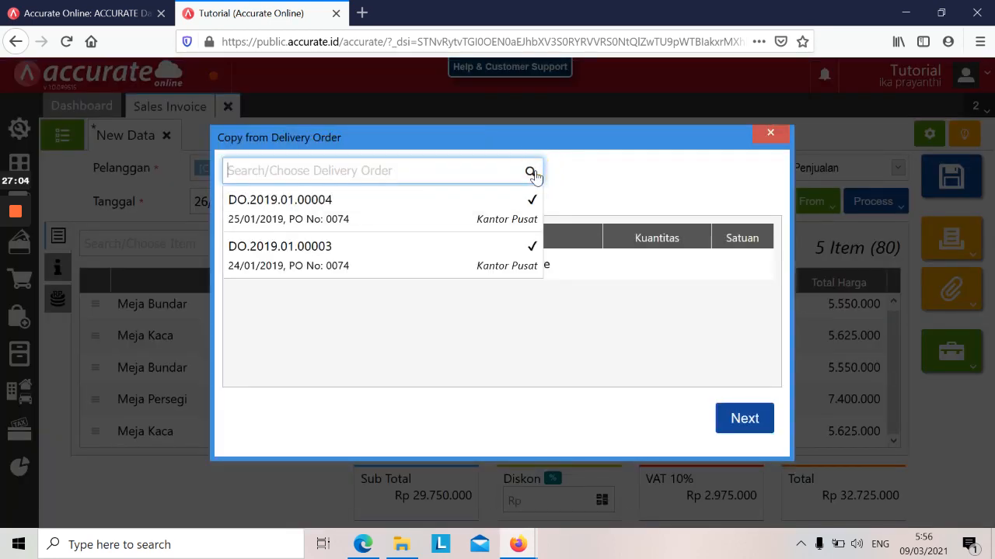
{"action": "left_click", "coordinate": [418, 227]}
{"action": "left_click", "coordinate": [529, 198]}
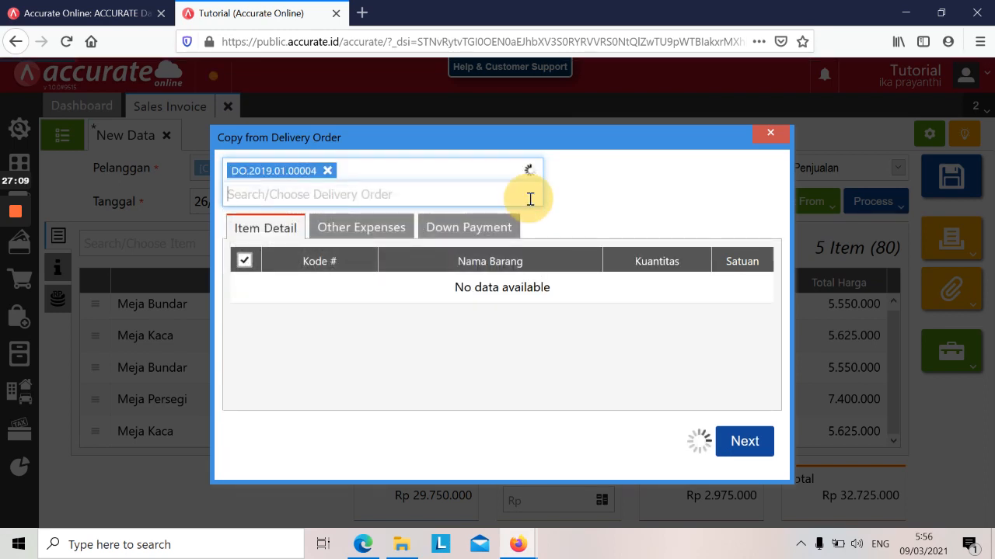
{"action": "left_click", "coordinate": [515, 235]}
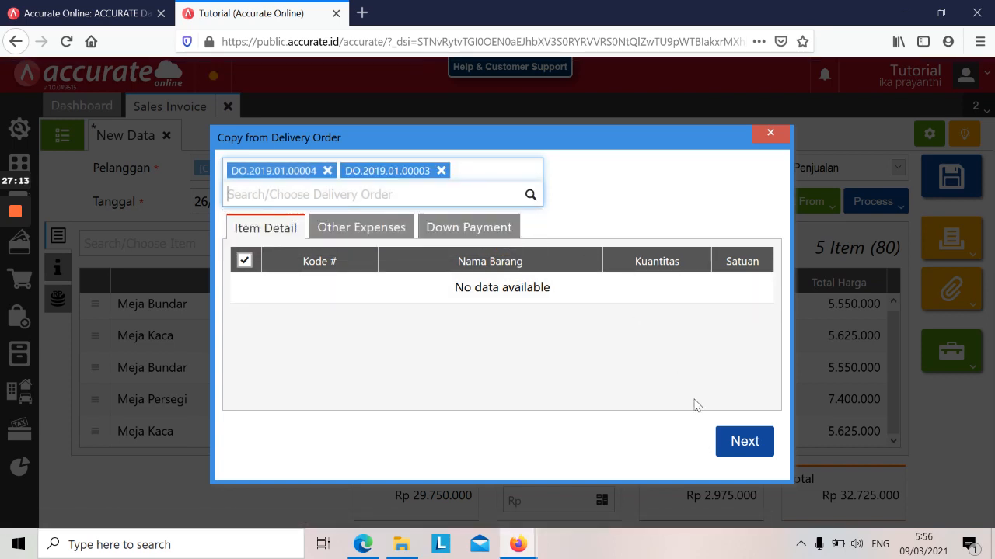
{"action": "left_click", "coordinate": [740, 443]}
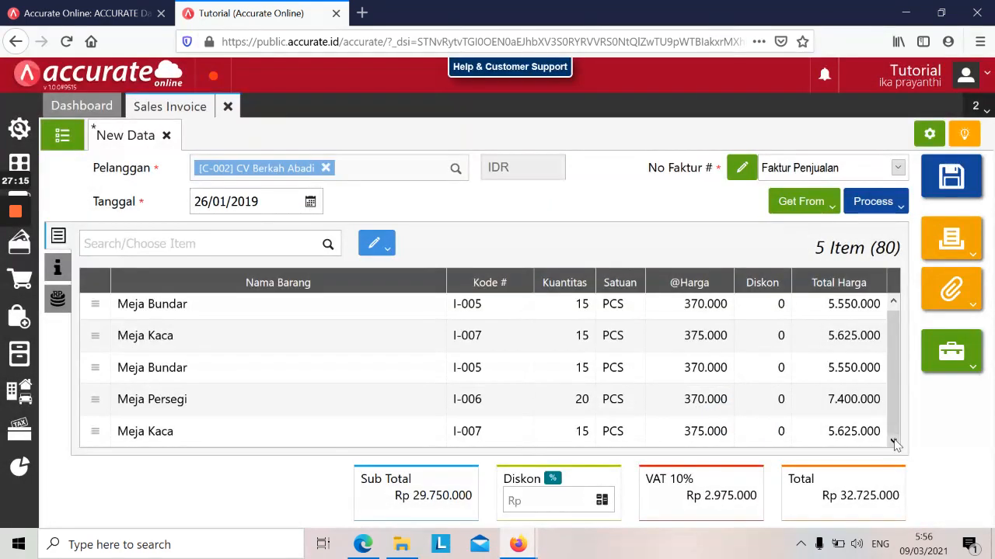
- Check the invoice's copied item list and save the 26 January sales invoice
{"action": "scroll", "coordinate": [894, 386], "scroll_direction": "up", "scroll_amount": 1}
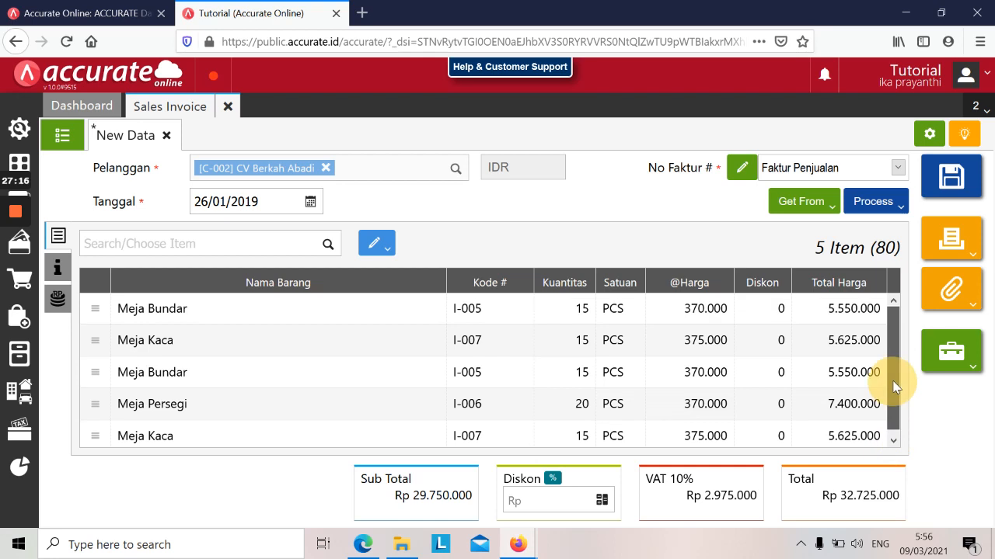
{"action": "scroll", "coordinate": [893, 404], "scroll_direction": "down", "scroll_amount": 1}
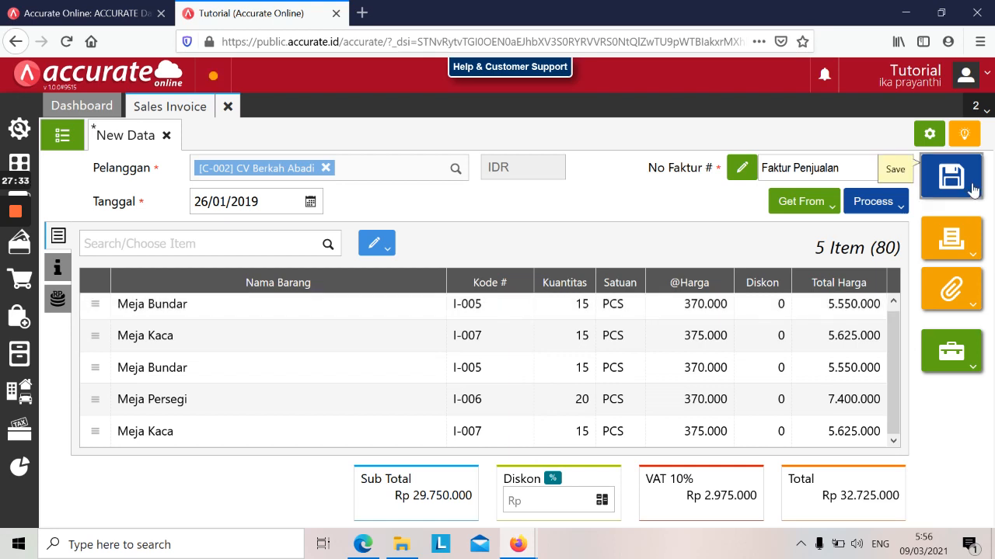
{"action": "left_click", "coordinate": [952, 186]}
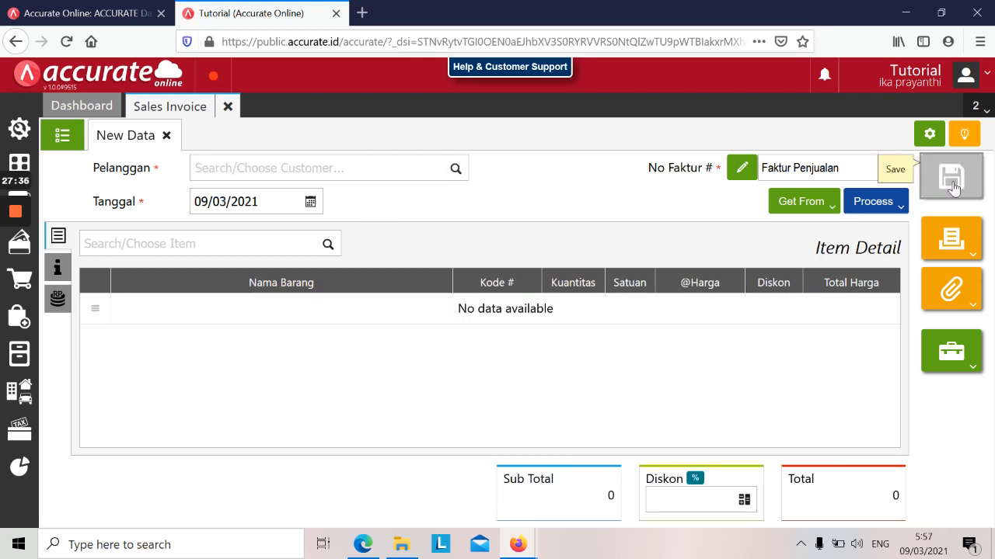
- Choose CV Berkah Abadi in a new sales invoice and check whether any delivery orders are still available to copy
{"action": "left_click", "coordinate": [338, 168]}
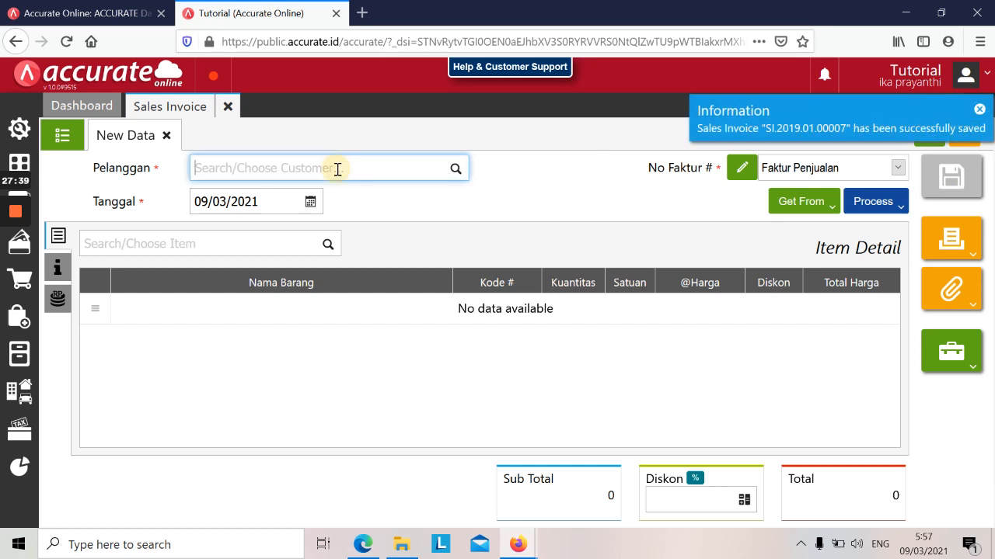
{"action": "type", "text": "berkah"}
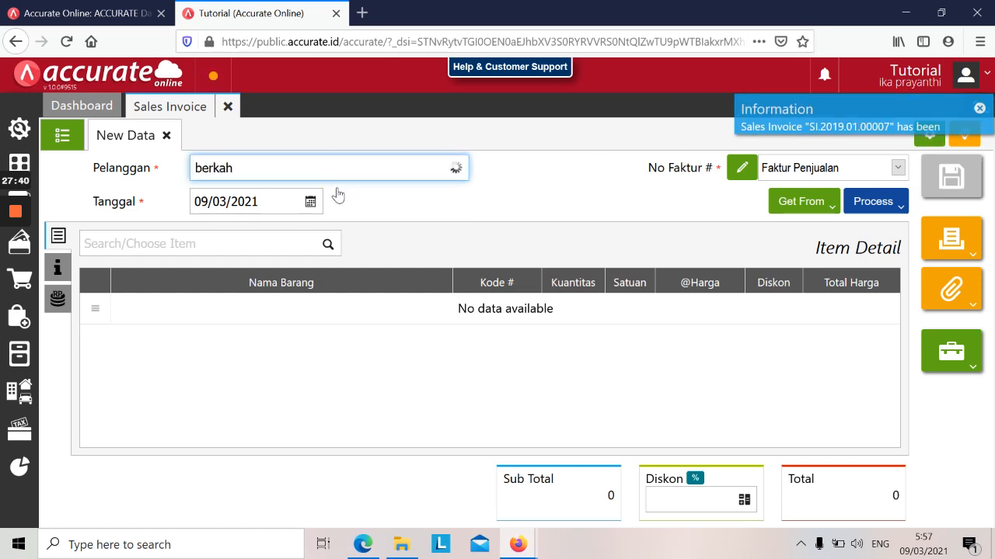
{"action": "left_click", "coordinate": [334, 195]}
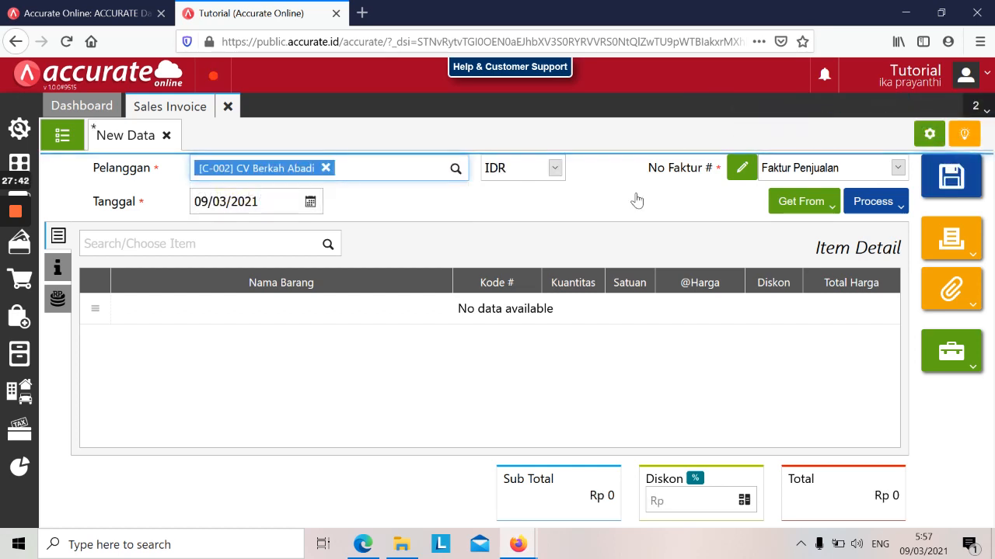
{"action": "left_click", "coordinate": [809, 202]}
{"action": "left_click", "coordinate": [748, 285]}
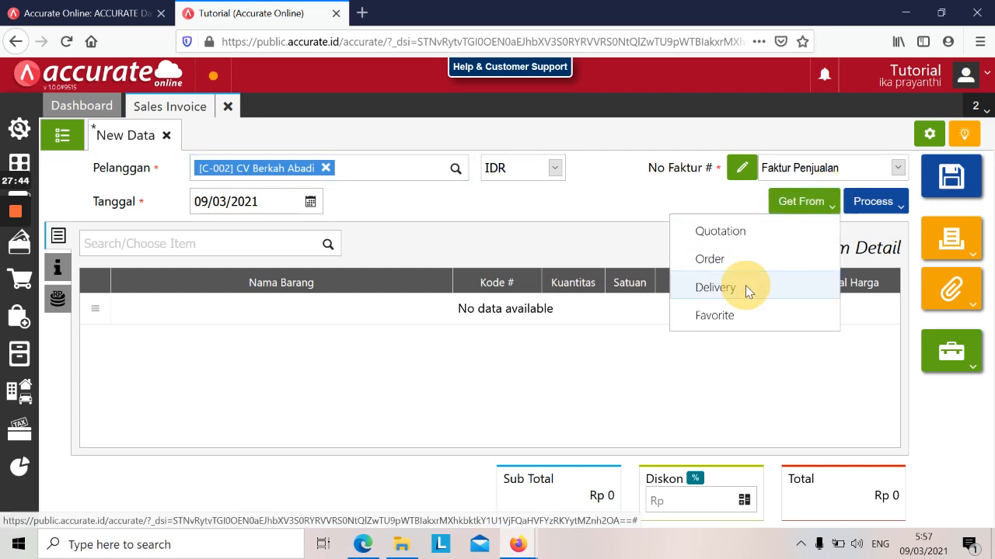
{"action": "left_click", "coordinate": [534, 172]}
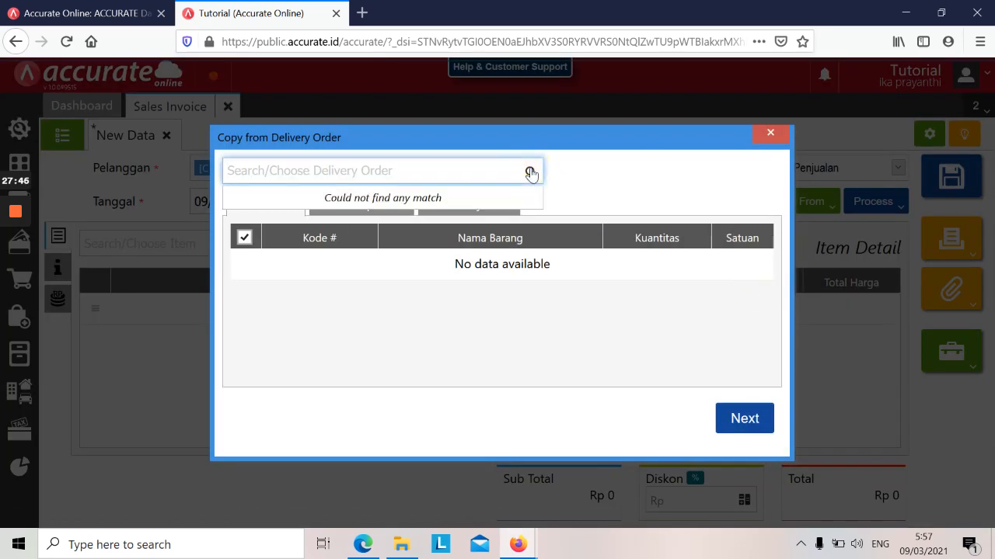
{"action": "left_click", "coordinate": [770, 132]}
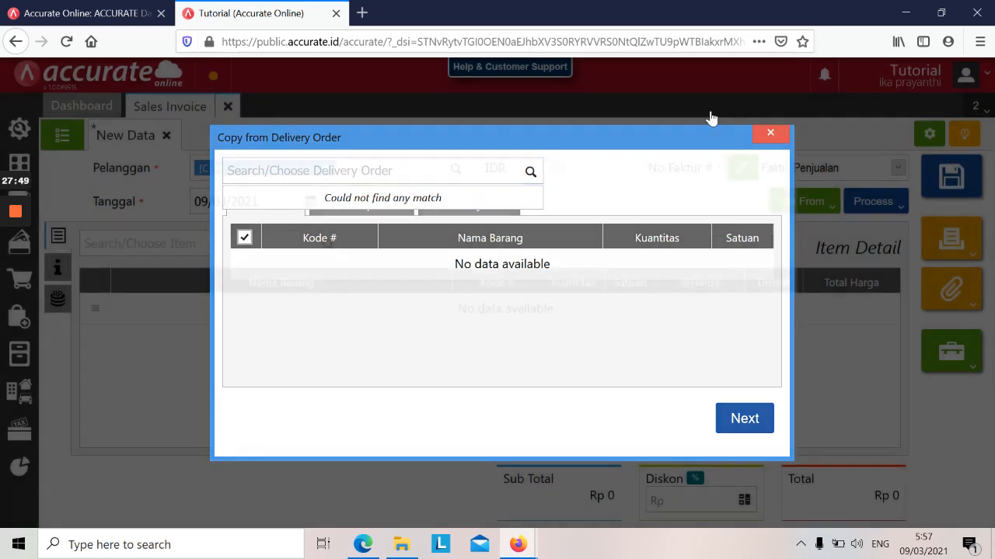
- Switch to the module PDF and read the 26 January exercise on CV Utama Jaya's deposit
{"action": "key", "text": "alt+Tab"}
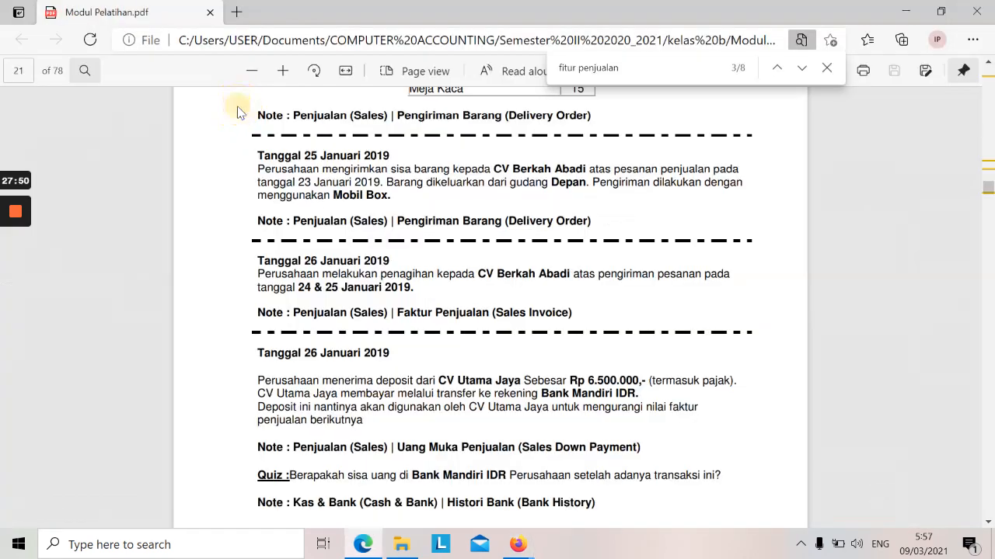
{"action": "scroll", "coordinate": [461, 313], "scroll_direction": "down", "scroll_amount": 3}
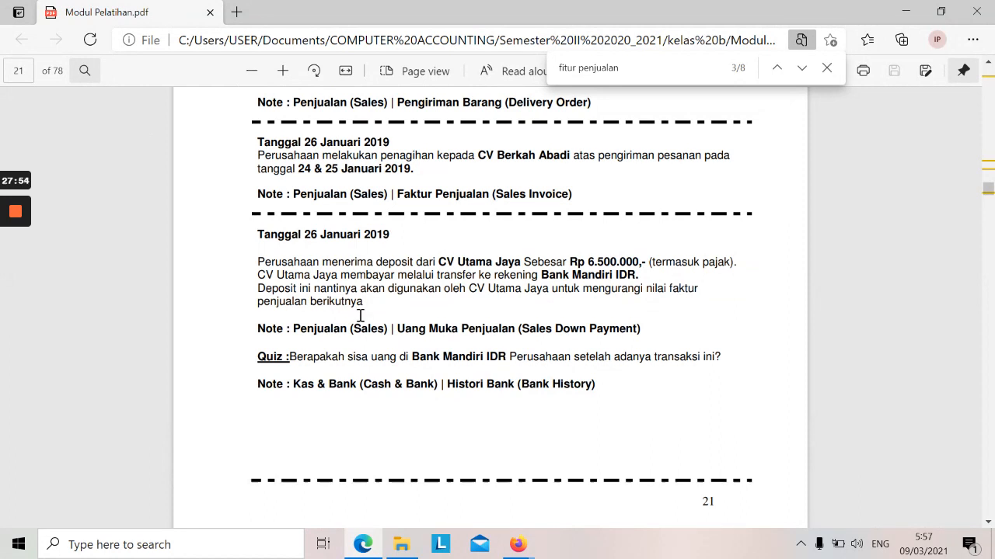
{"action": "mouse_move", "coordinate": [16, 216]}
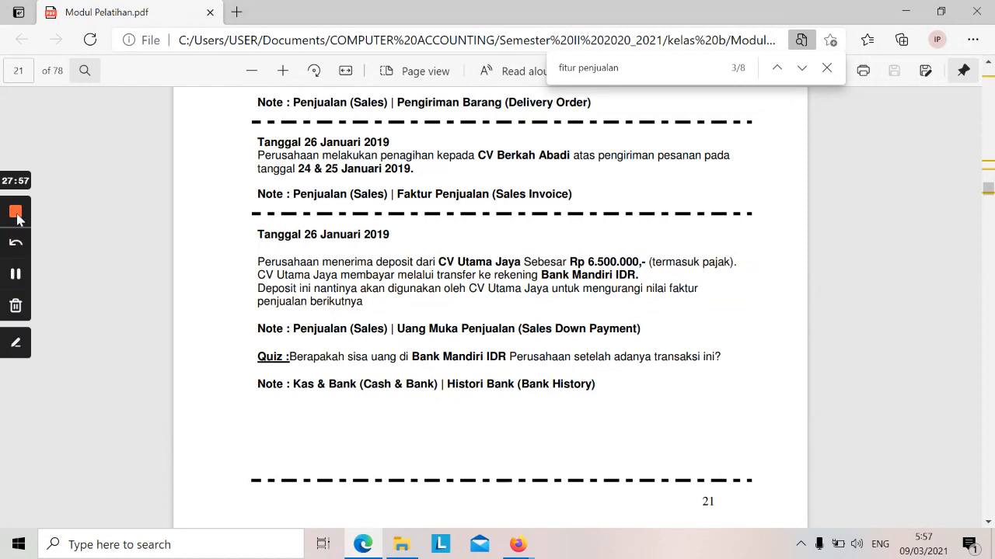